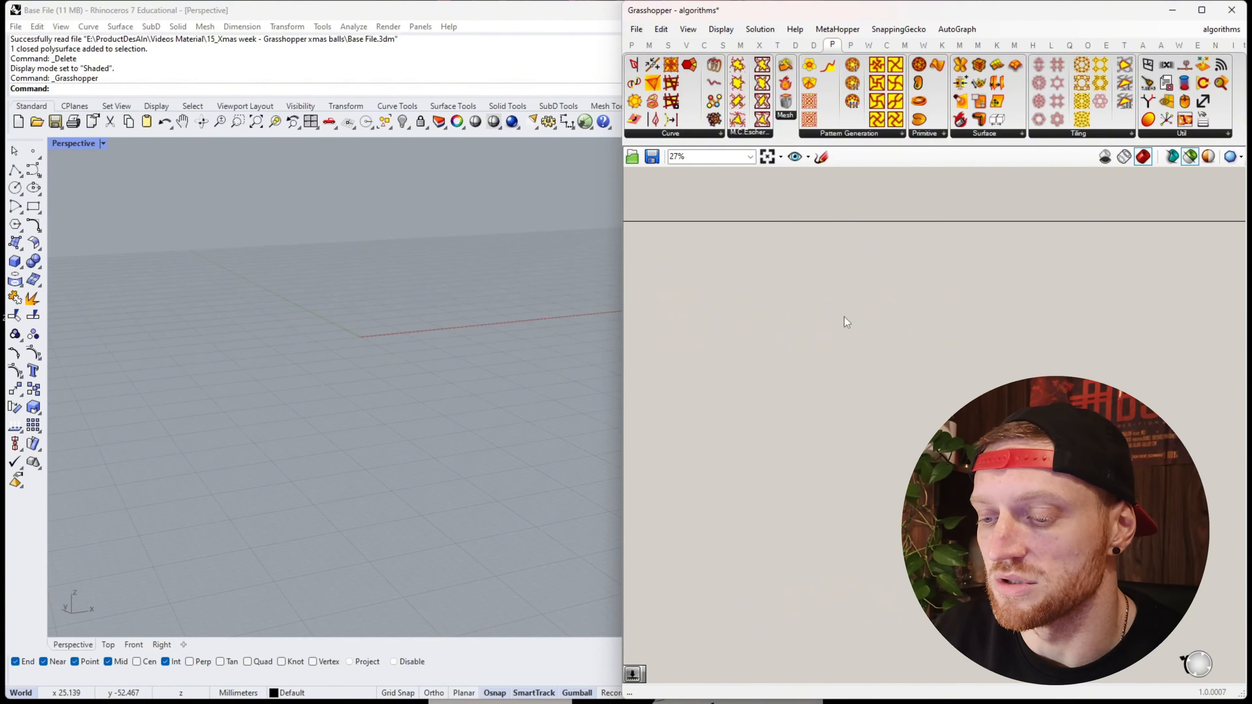
- Add a Geodesic Dome component to the canvas and reposition it with room for inputs
{"action": "scroll", "coordinate": [844, 317], "scroll_direction": "up", "scroll_amount": 1}
{"action": "double_click", "coordinate": [784, 238]}
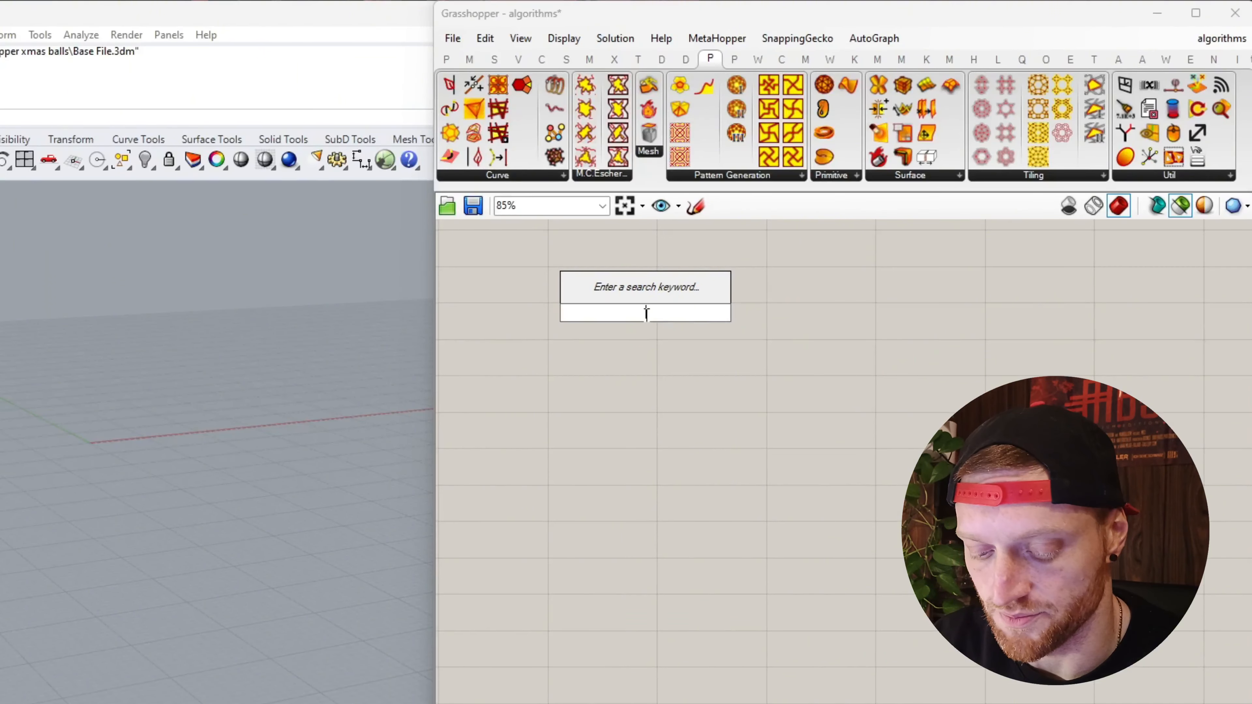
{"action": "type", "text": "Geodesi"}
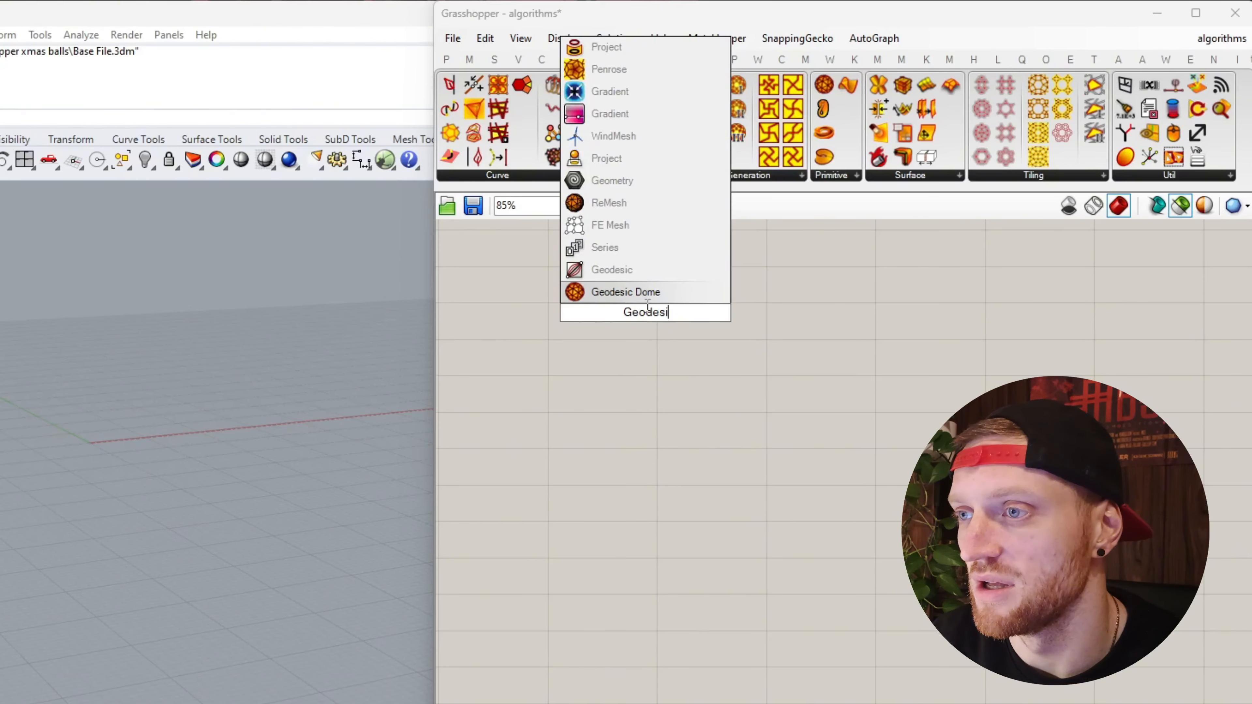
{"action": "key", "text": "Return"}
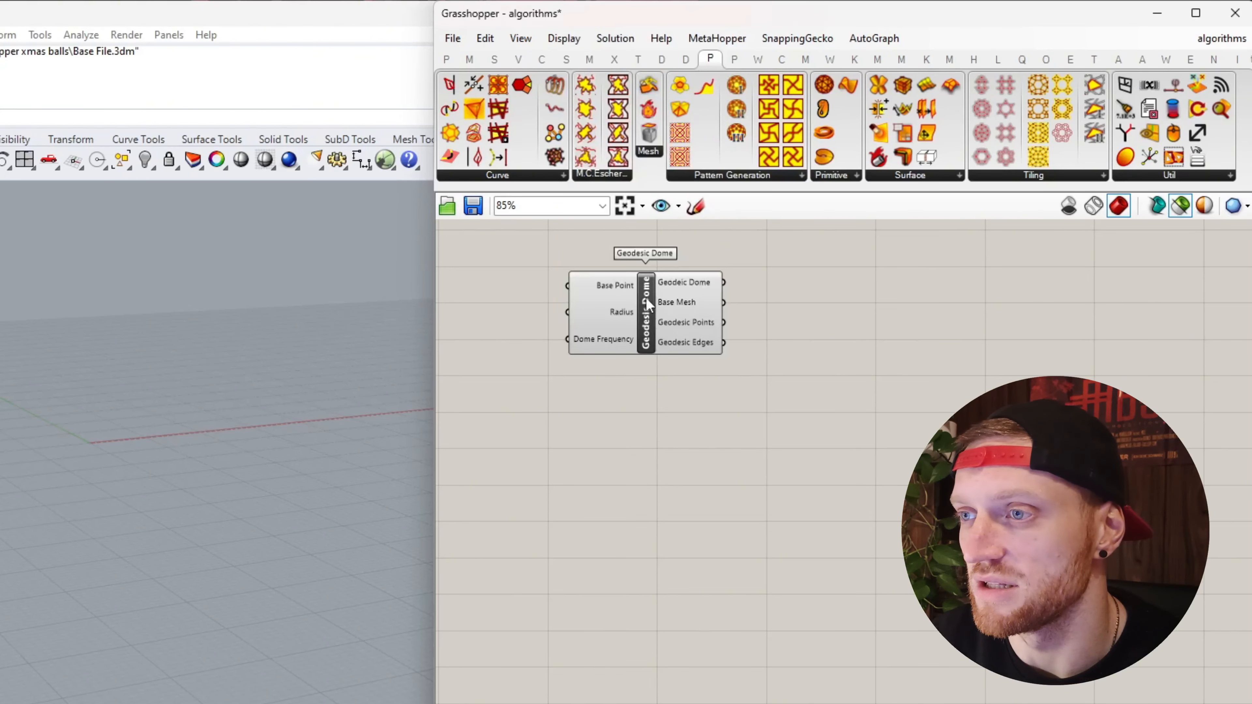
{"action": "left_click_drag", "start_coordinate": [650, 300], "coordinate": [691, 327]}
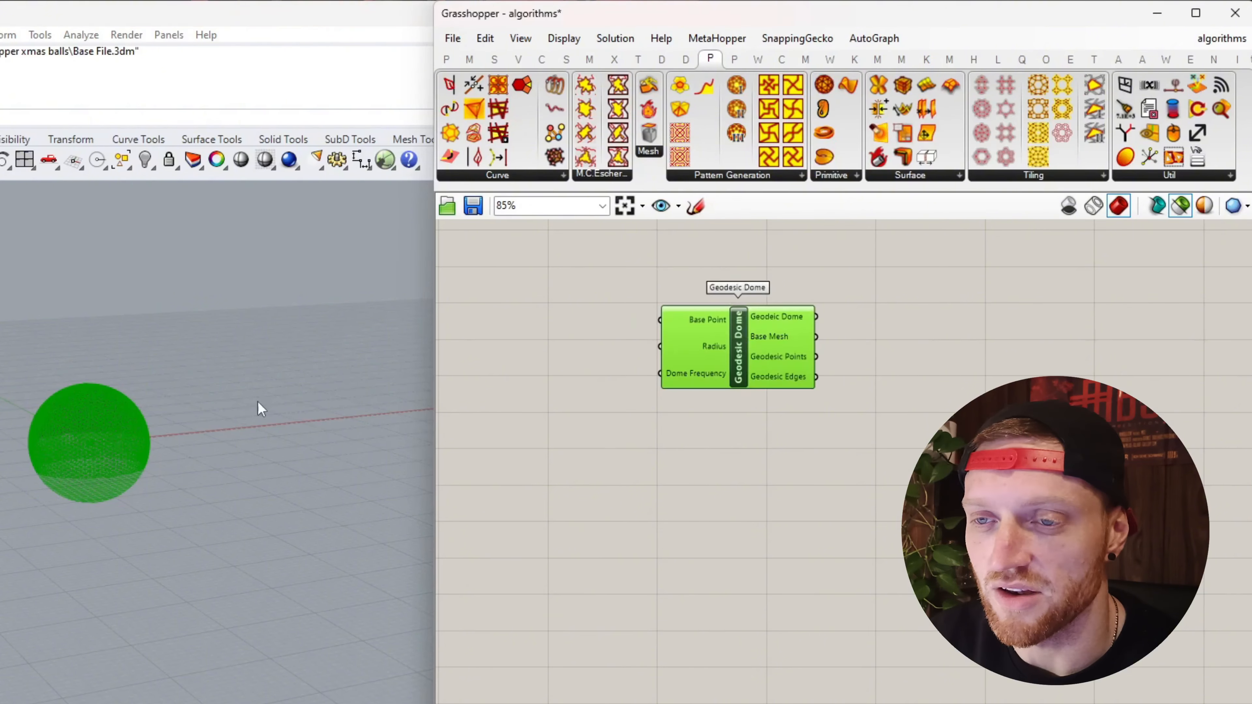
- Examine the default geodesic dome preview in the Rhino viewport from different angles and distances
{"action": "scroll", "coordinate": [89, 445], "scroll_direction": "up", "scroll_amount": 10}
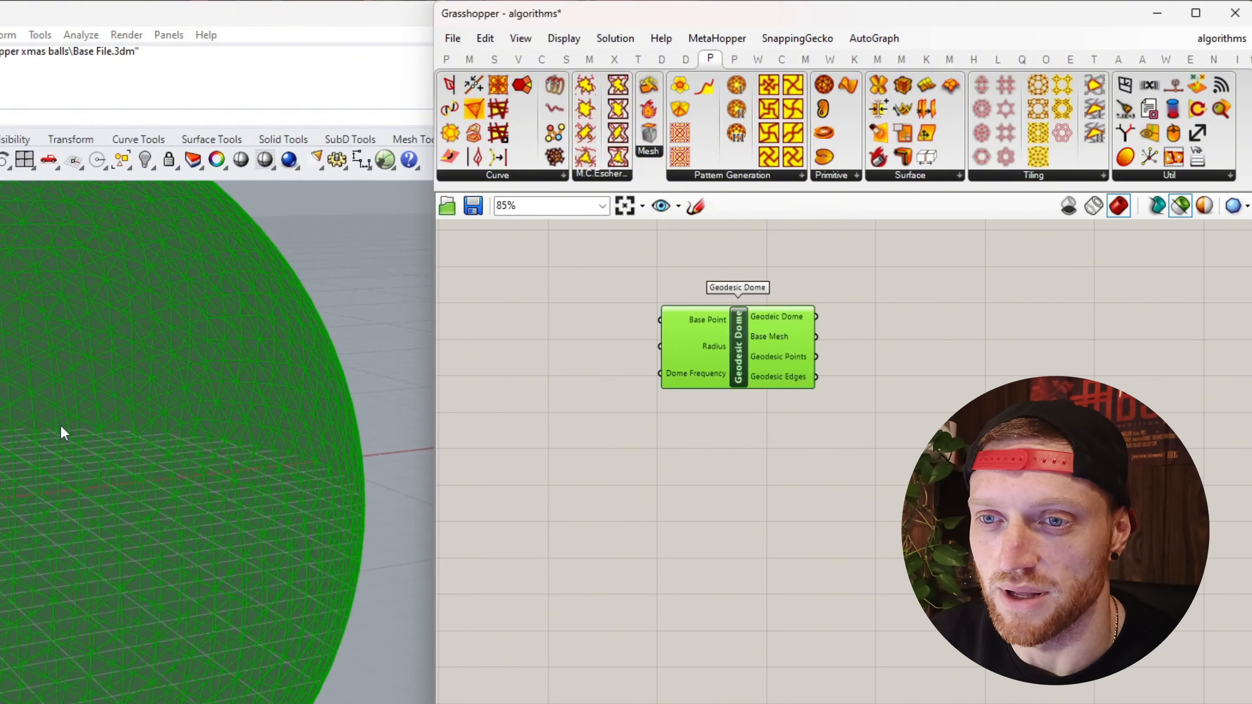
{"action": "right_click_drag", "start_coordinate": [61, 433], "coordinate": [153, 491]}
{"action": "scroll", "coordinate": [57, 466], "scroll_direction": "down", "scroll_amount": 3}
{"action": "scroll", "coordinate": [159, 464], "scroll_direction": "up", "scroll_amount": 3}
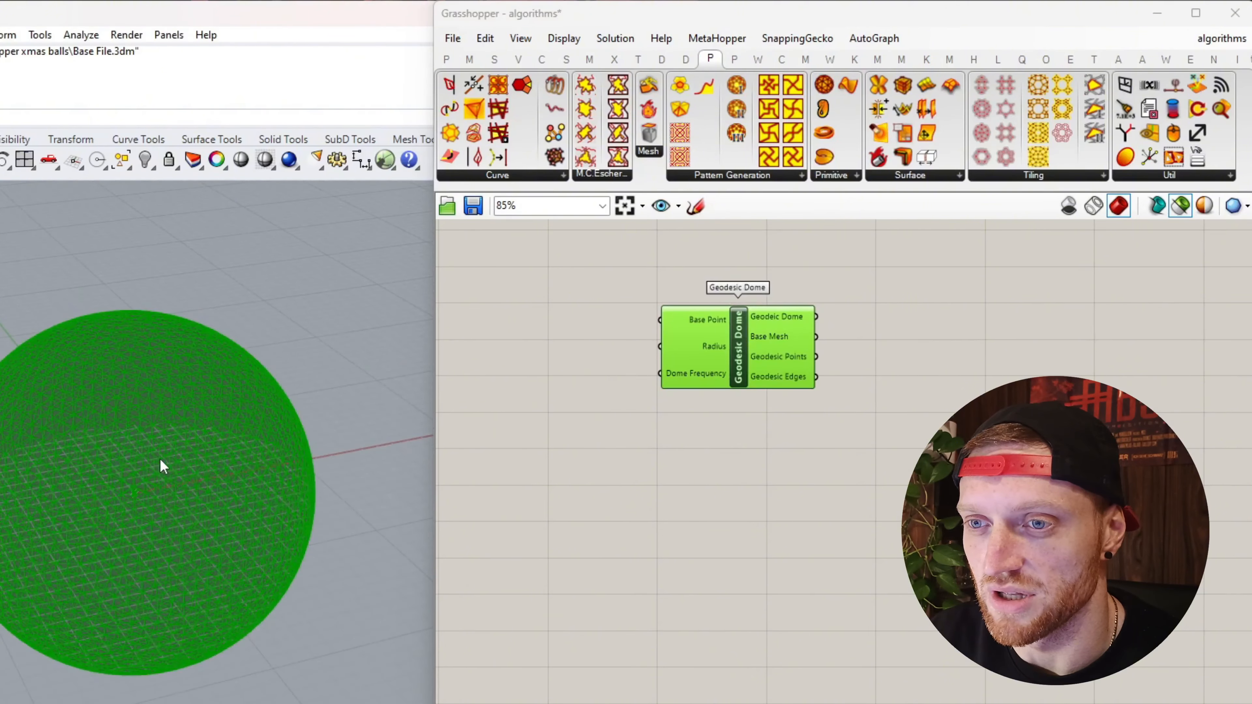
{"action": "scroll", "coordinate": [74, 450], "scroll_direction": "down", "scroll_amount": 6}
{"action": "scroll", "coordinate": [136, 446], "scroll_direction": "up", "scroll_amount": 6}
{"action": "right_click_drag", "start_coordinate": [98, 435], "coordinate": [77, 427]}
- Add a number slider with value 50, connect it to the dome's Radius input and check the resized dome
{"action": "double_click", "coordinate": [612, 355]}
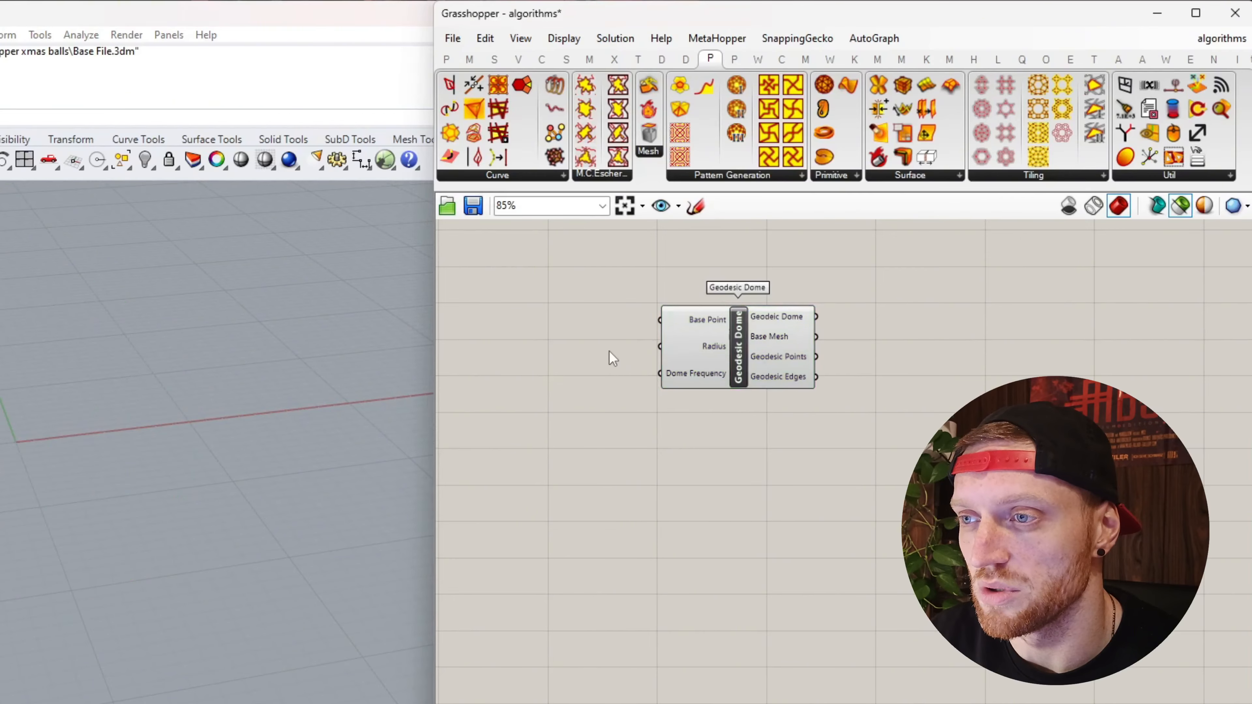
{"action": "type", "text": "number slider"}
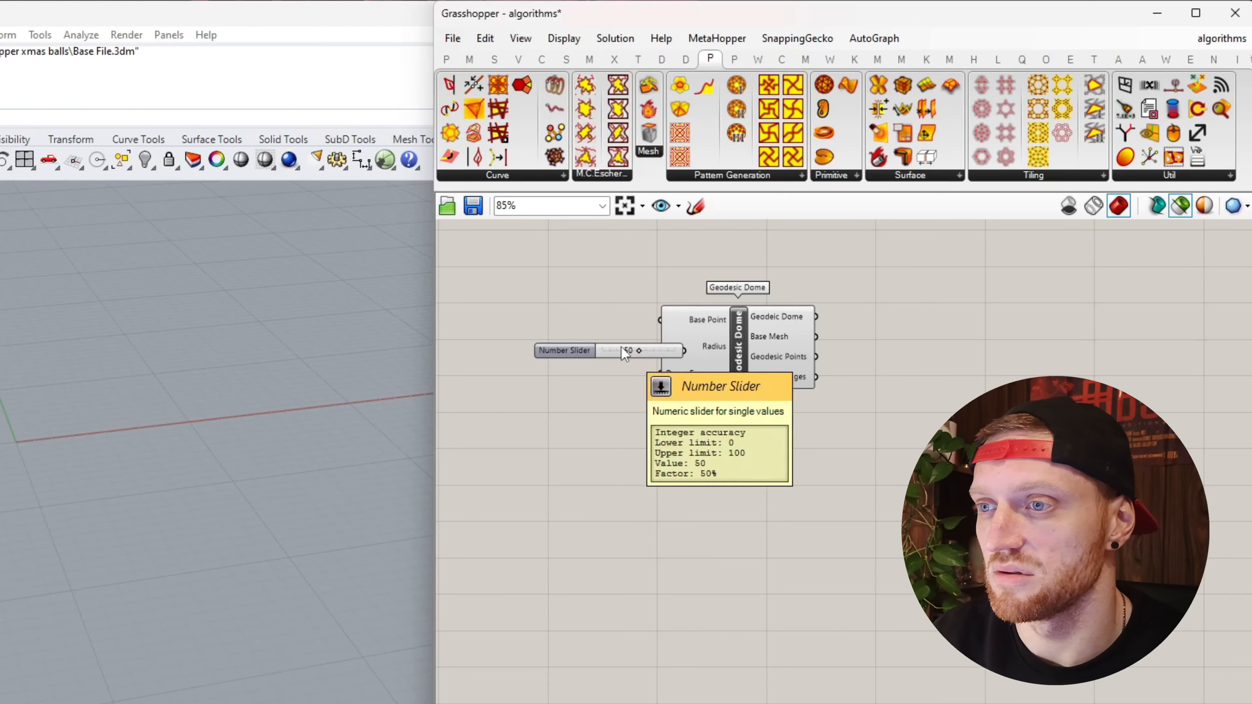
{"action": "key", "text": "Return"}
{"action": "left_click_drag", "start_coordinate": [557, 351], "coordinate": [498, 344]}
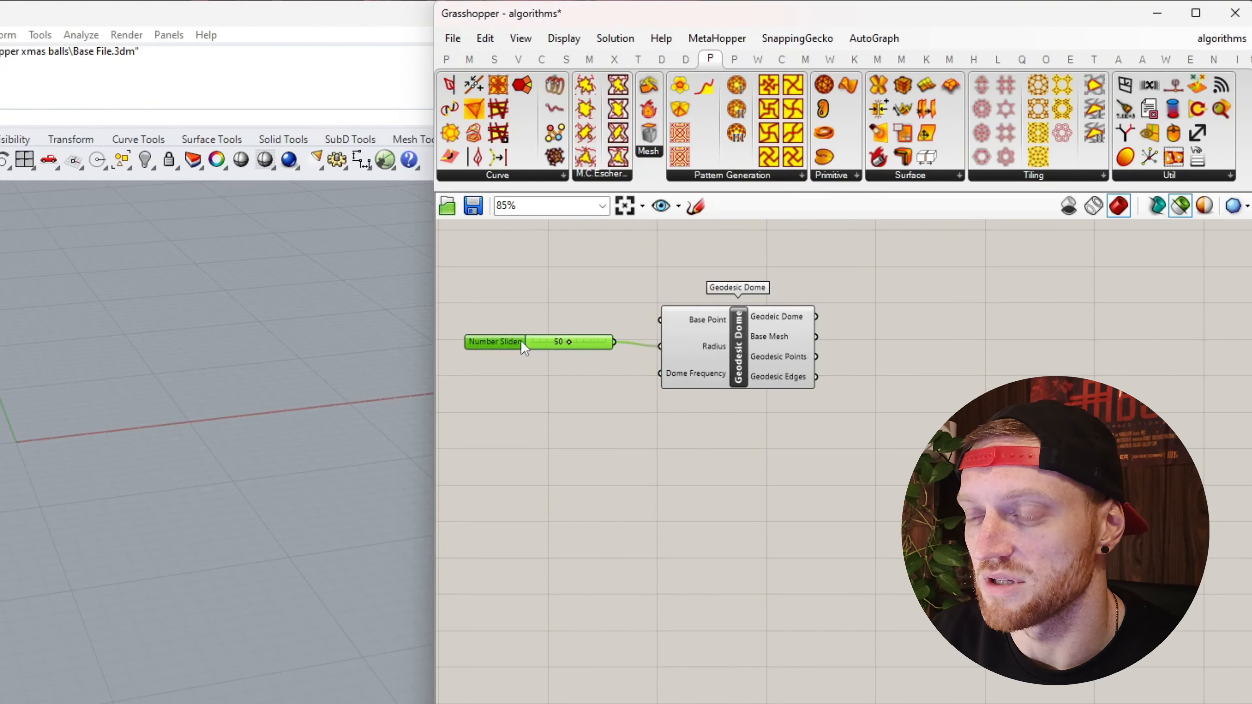
{"action": "left_click_drag", "start_coordinate": [521, 343], "coordinate": [520, 347]}
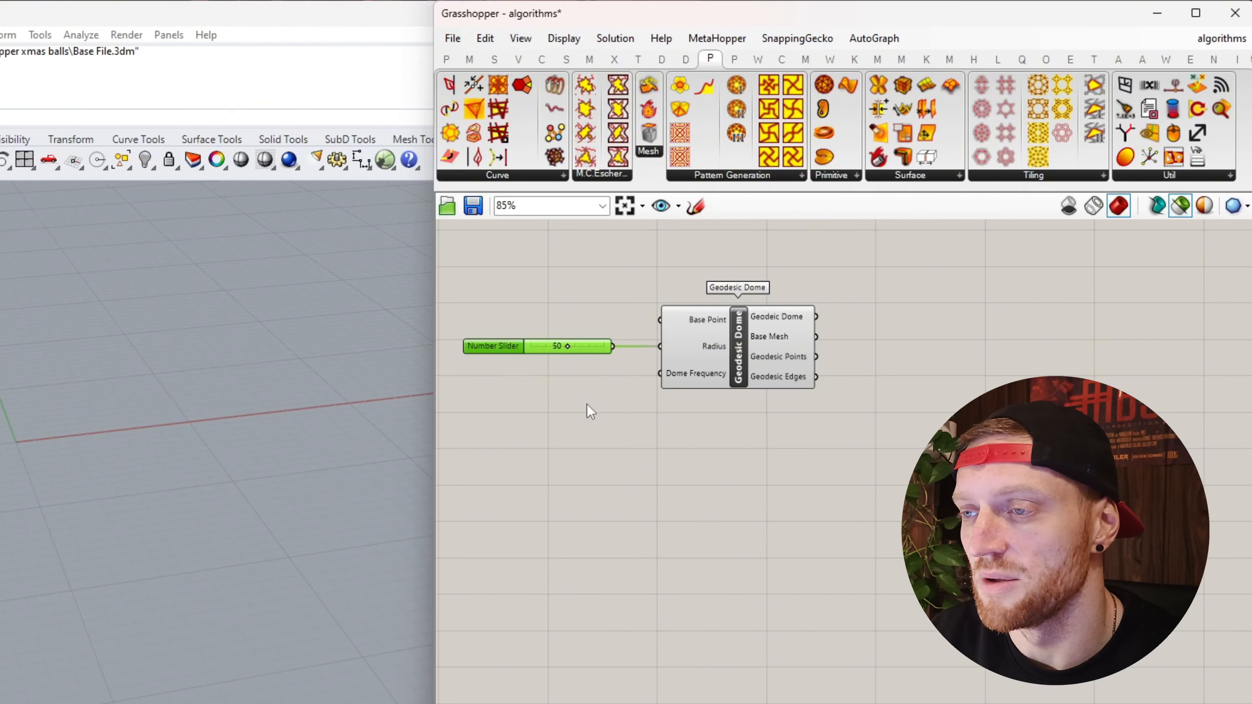
{"action": "mouse_move", "coordinate": [696, 384]}
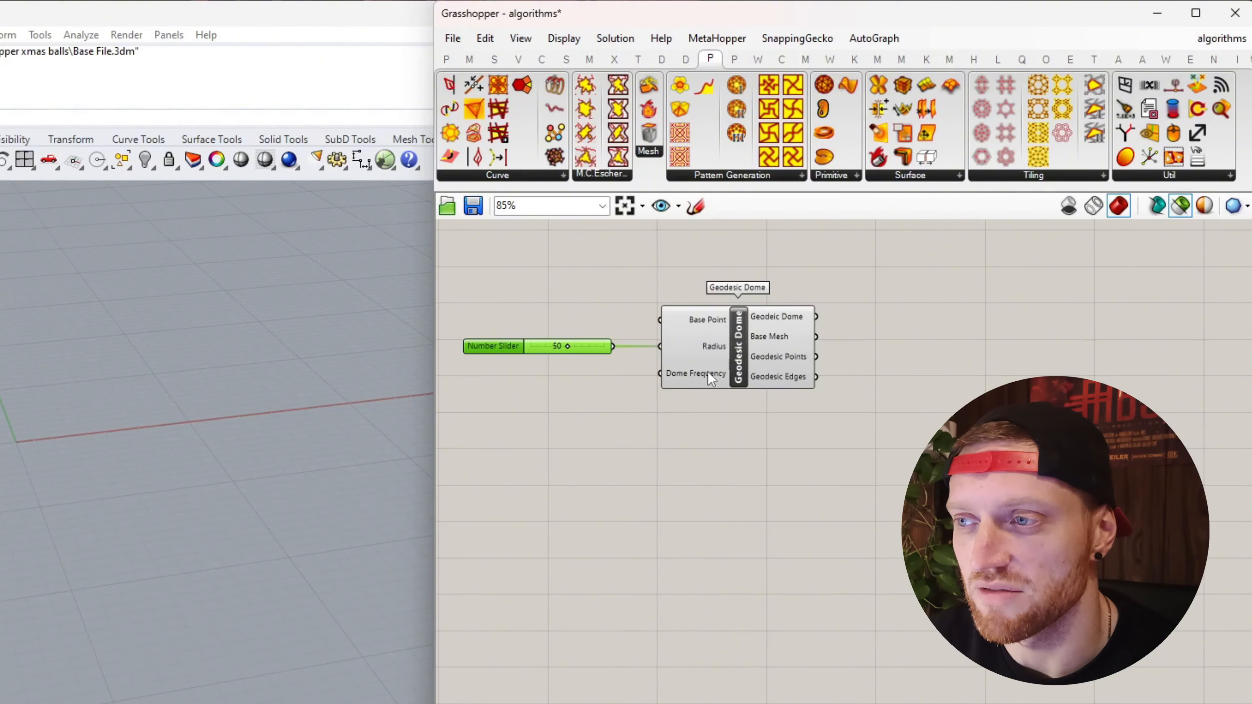
{"action": "left_click", "coordinate": [746, 348]}
{"action": "scroll", "coordinate": [172, 441], "scroll_direction": "down", "scroll_amount": 5}
{"action": "scroll", "coordinate": [162, 523], "scroll_direction": "up", "scroll_amount": 4}
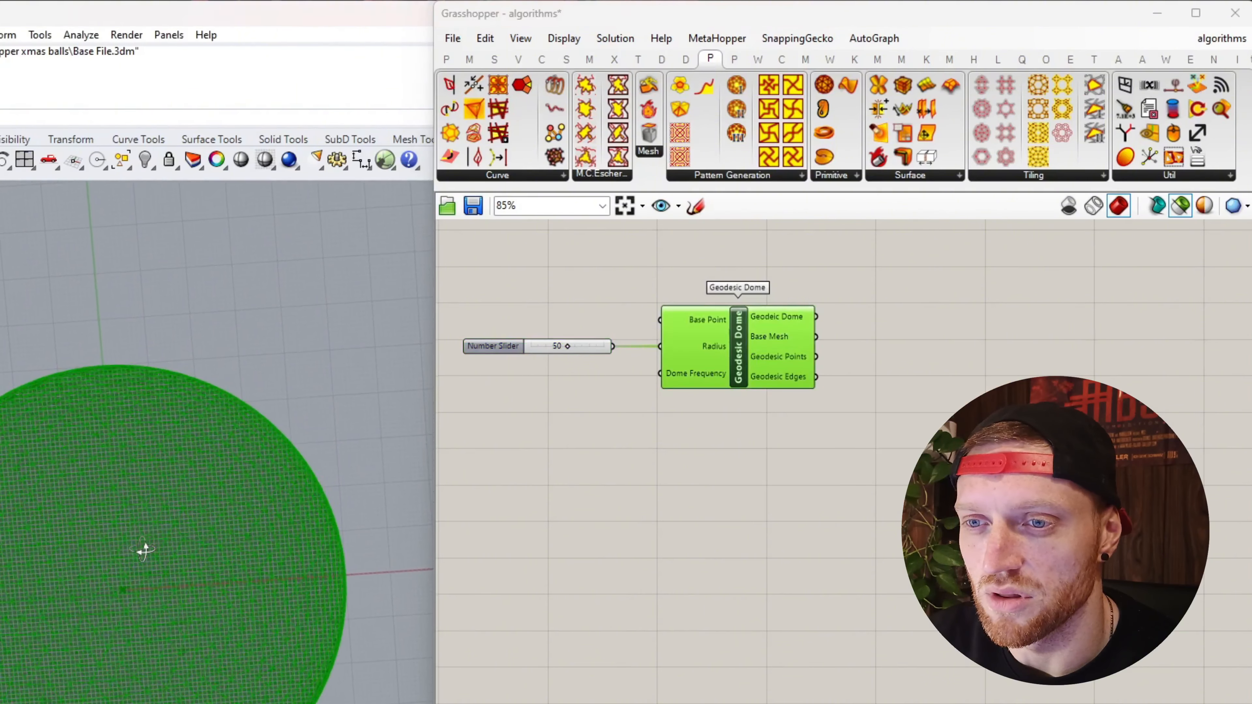
- Add a number slider with value 2 below the radius slider and connect it to the Dome Frequency input
{"action": "double_click", "coordinate": [674, 430]}
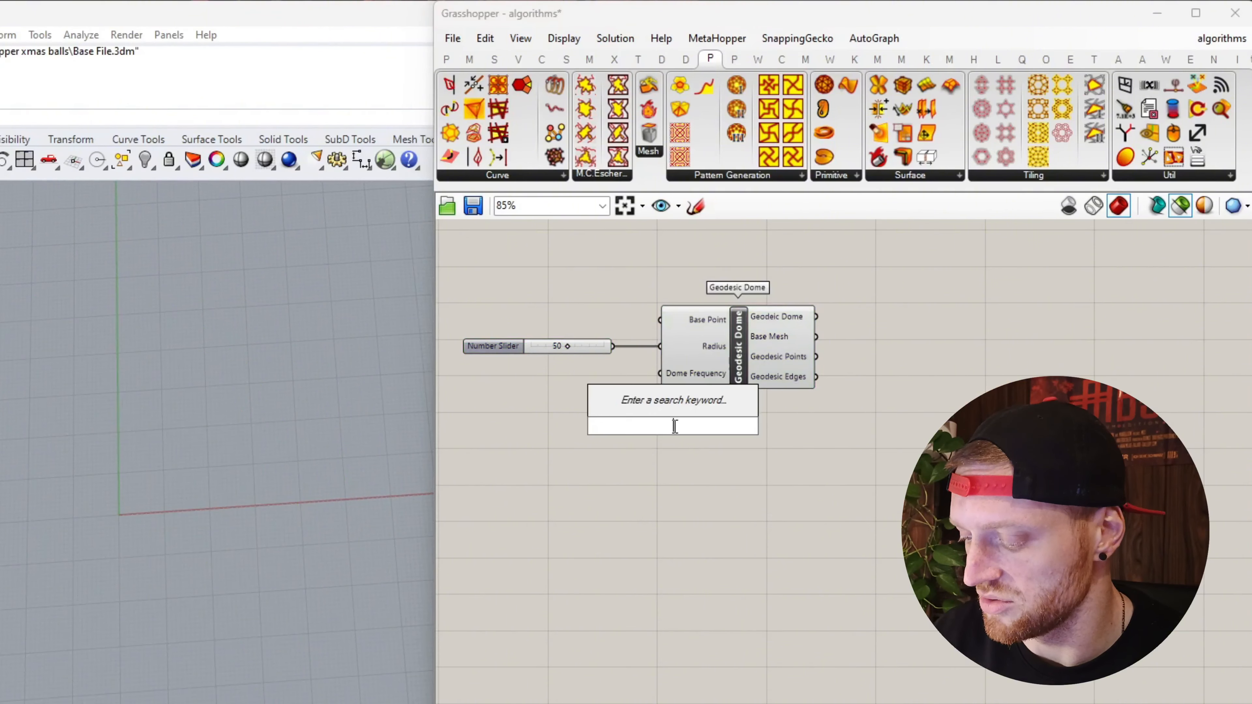
{"action": "type", "text": "2"}
{"action": "key", "text": "Return"}
{"action": "left_click_drag", "start_coordinate": [750, 426], "coordinate": [680, 382]}
{"action": "left_click", "coordinate": [730, 368]}
{"action": "left_click_drag", "start_coordinate": [623, 428], "coordinate": [487, 376]}
{"action": "left_click", "coordinate": [789, 360]}
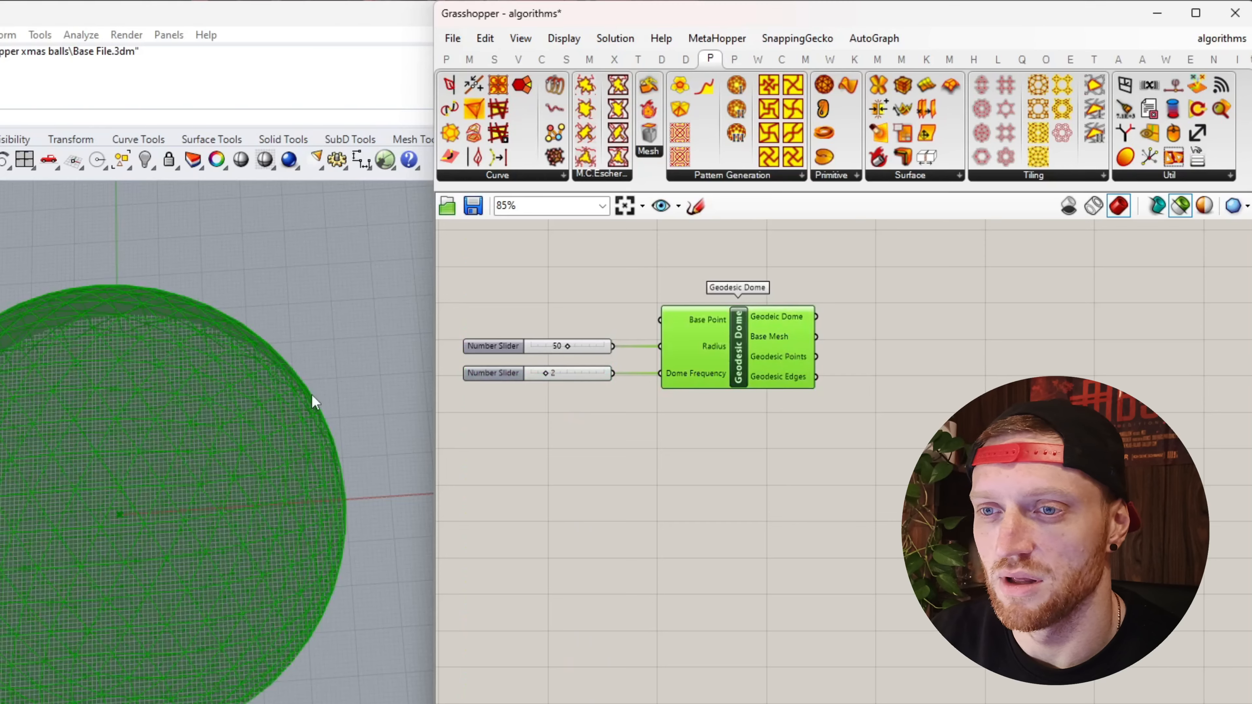
- Inspect the dome's triangulation in the viewport and set the Dome Frequency slider to 1
{"action": "scroll", "coordinate": [291, 403], "scroll_direction": "down", "scroll_amount": 5}
{"action": "right_click_drag", "start_coordinate": [262, 406], "coordinate": [215, 358]}
{"action": "scroll", "coordinate": [152, 354], "scroll_direction": "down", "scroll_amount": 6}
{"action": "scroll", "coordinate": [162, 341], "scroll_direction": "up", "scroll_amount": 7}
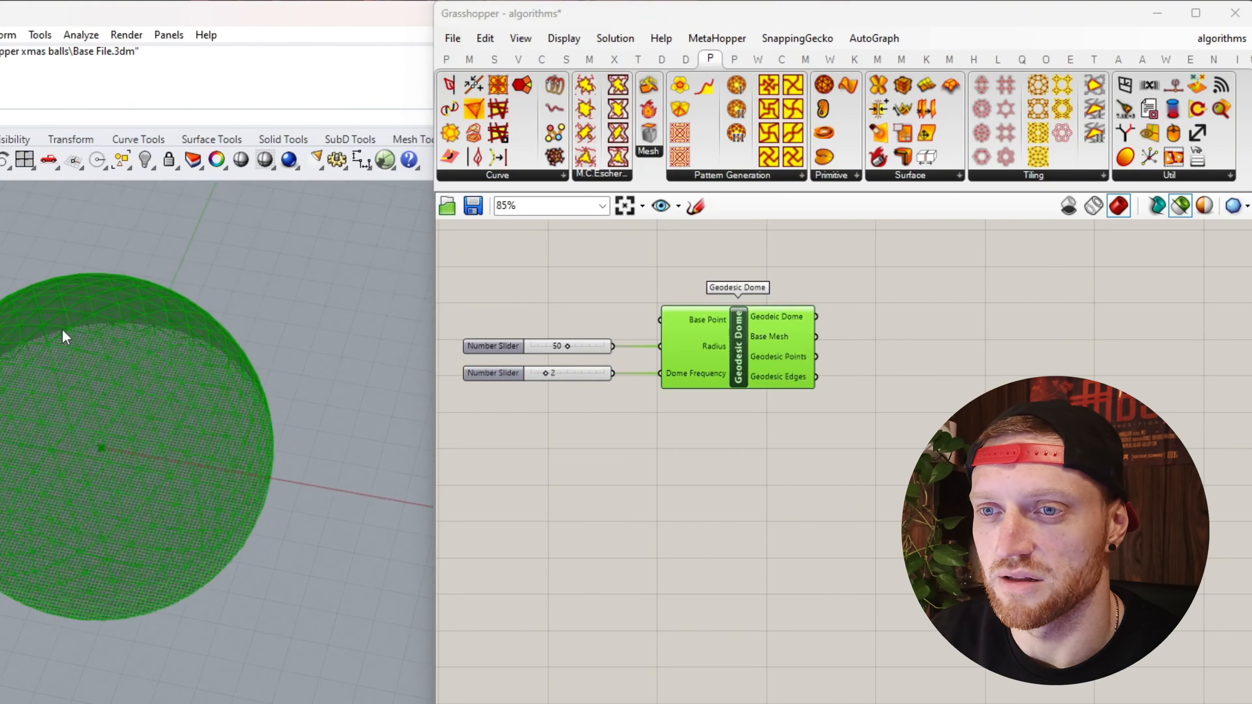
{"action": "scroll", "coordinate": [62, 331], "scroll_direction": "up", "scroll_amount": 2}
{"action": "right_click_drag", "start_coordinate": [61, 330], "coordinate": [87, 289]}
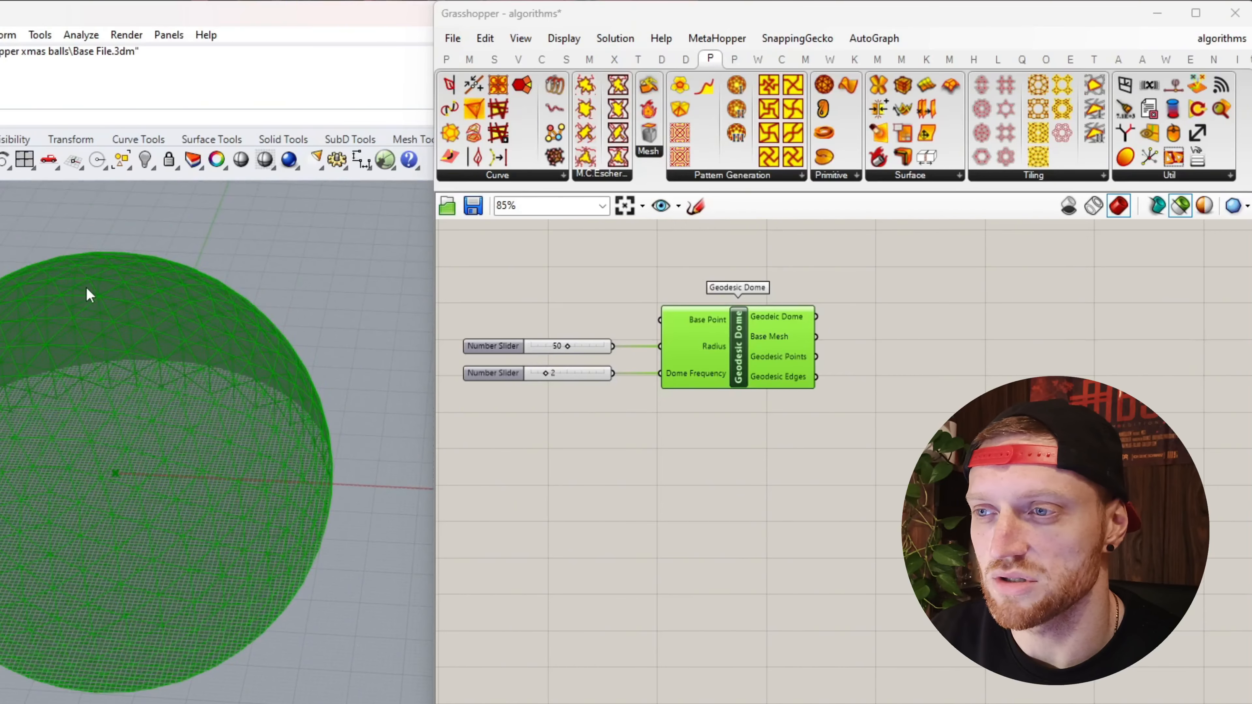
{"action": "scroll", "coordinate": [541, 375], "scroll_direction": "up", "scroll_amount": 1}
{"action": "left_click_drag", "start_coordinate": [548, 376], "coordinate": [445, 390]}
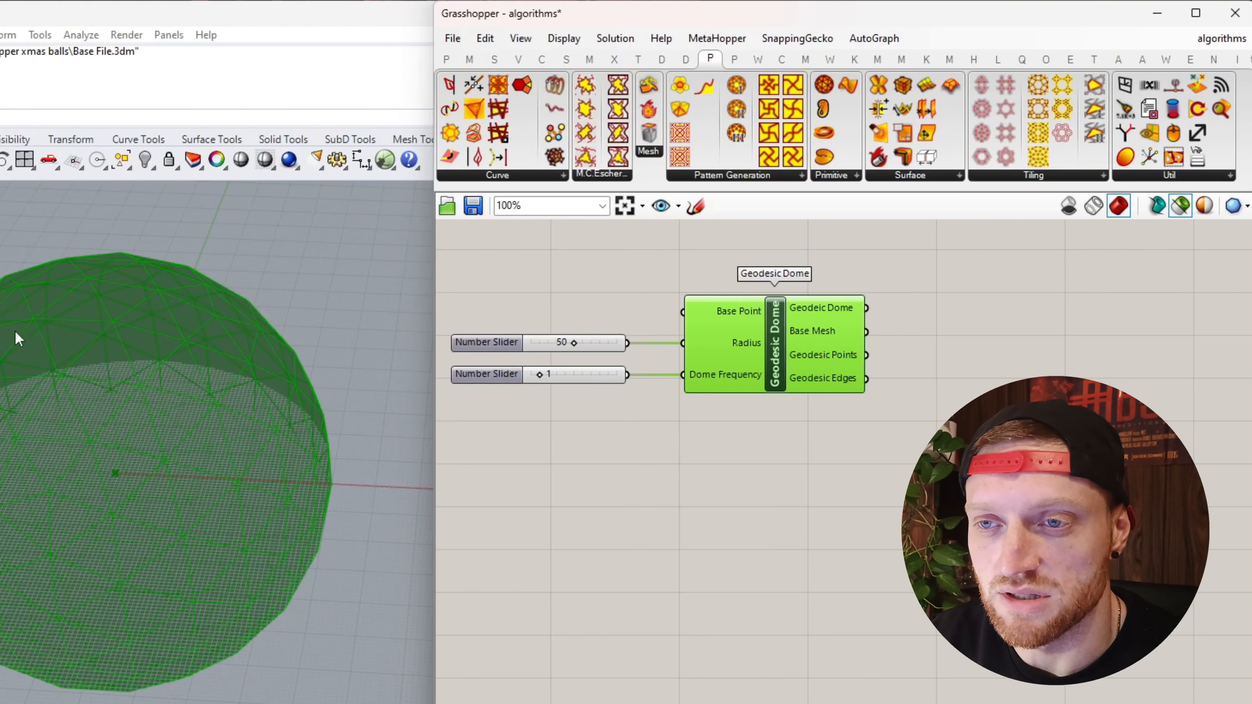
- Add a Face Boundaries component after the dome and connect the Geodesic Dome output to its Mesh input
{"action": "double_click", "coordinate": [861, 389]}
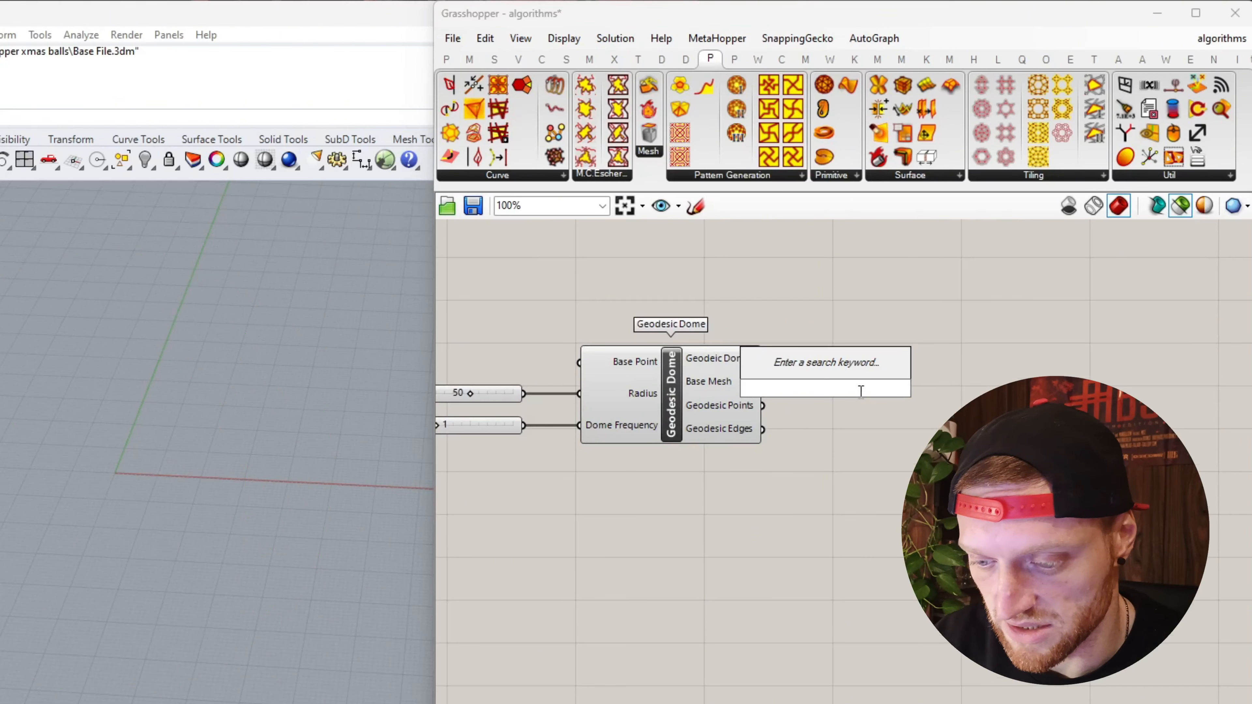
{"action": "type", "text": "face boundari"}
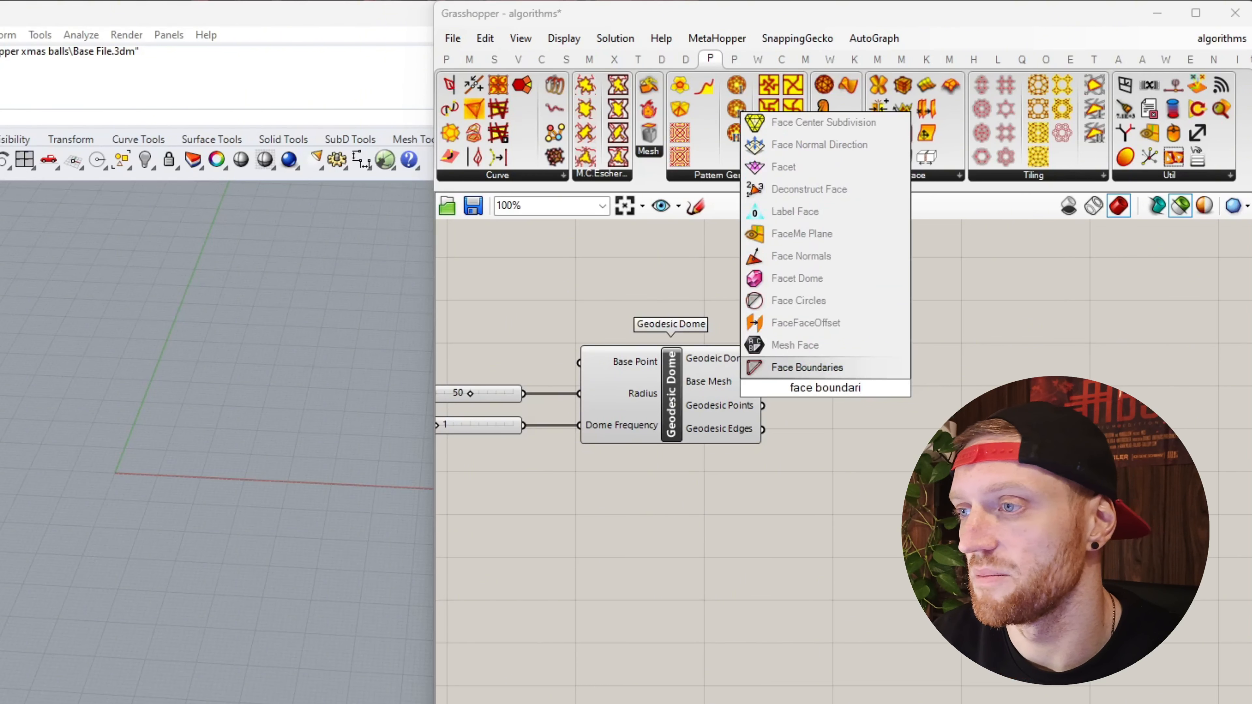
{"action": "left_click", "coordinate": [848, 368]}
{"action": "left_click", "coordinate": [675, 380]}
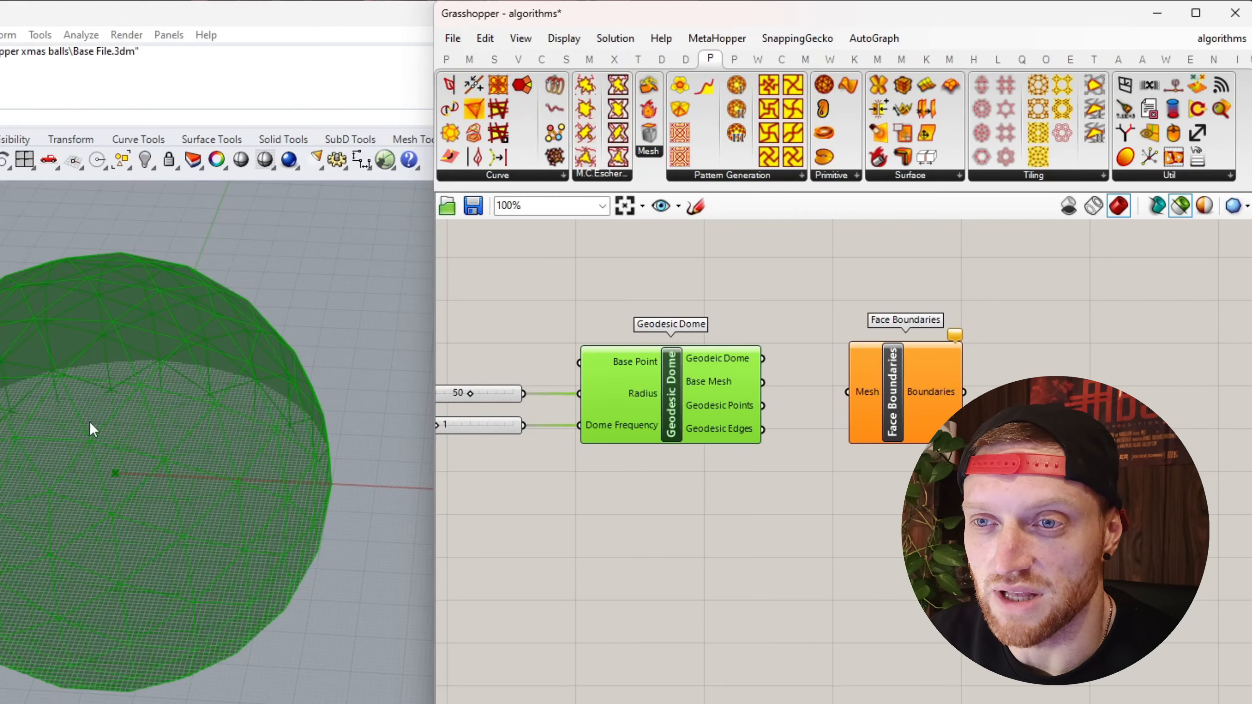
{"action": "scroll", "coordinate": [912, 373], "scroll_direction": "up", "scroll_amount": 3}
{"action": "left_click_drag", "start_coordinate": [876, 395], "coordinate": [934, 338]}
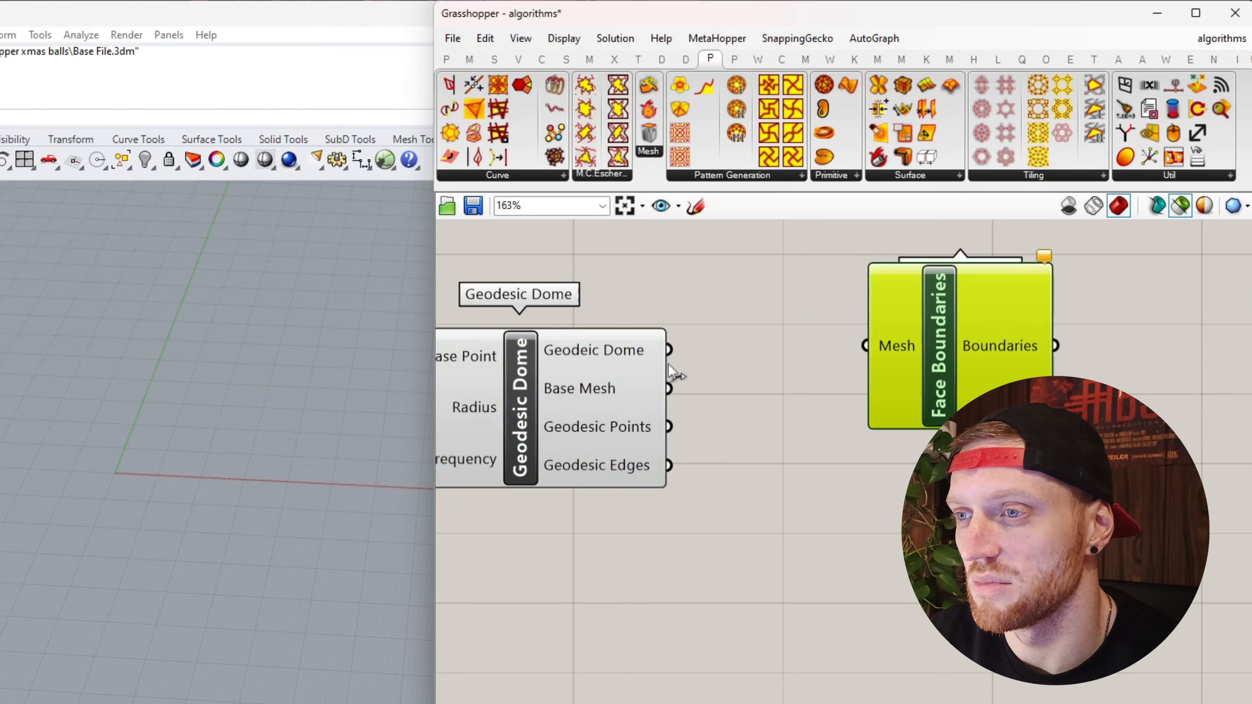
{"action": "left_click_drag", "start_coordinate": [669, 388], "coordinate": [979, 387]}
{"action": "right_click_drag", "start_coordinate": [789, 371], "coordinate": [863, 406]}
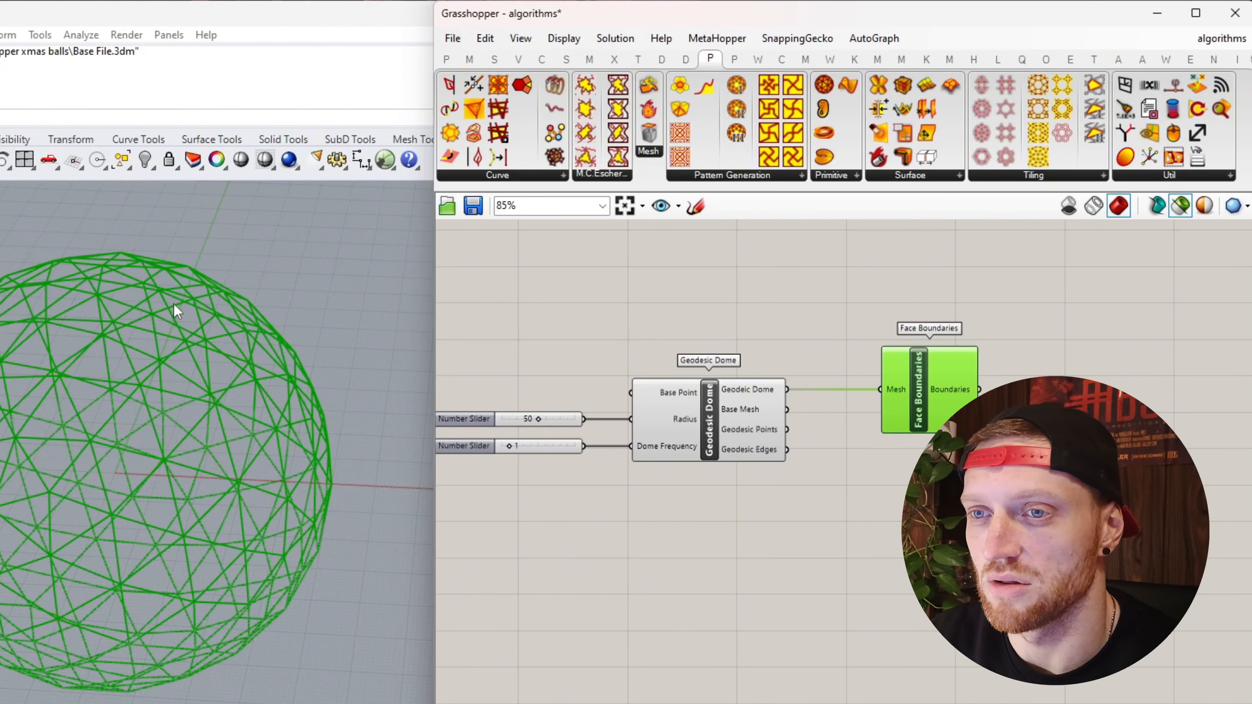
{"action": "right_click_drag", "start_coordinate": [176, 308], "coordinate": [131, 390]}
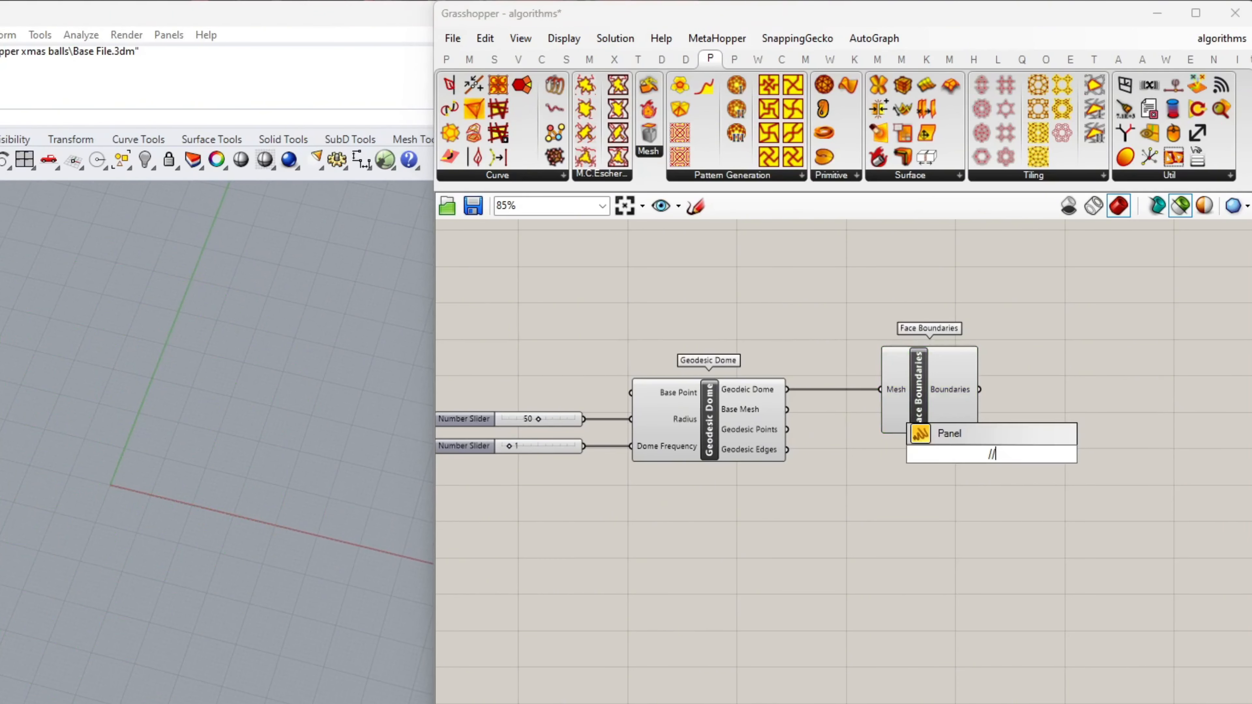
- Add a Panel connected to the Boundaries output, enlarge it and inspect the listed face boundaries
{"action": "key", "text": "Return"}
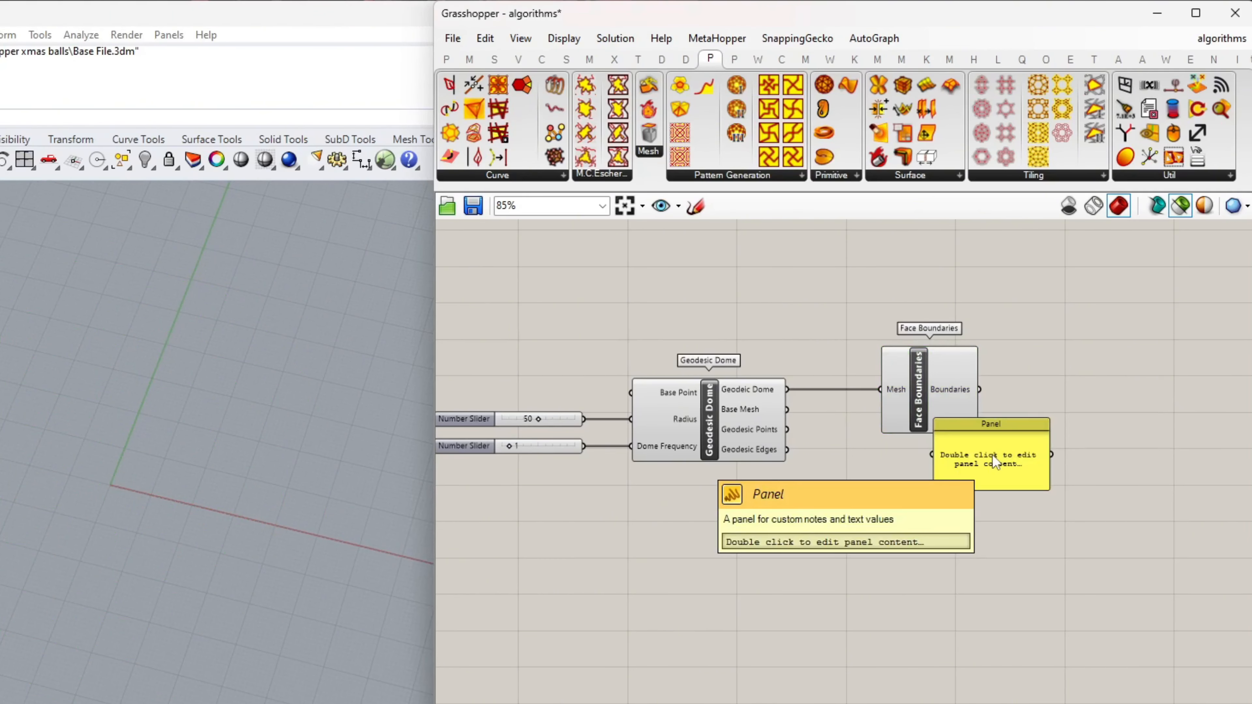
{"action": "left_click_drag", "start_coordinate": [980, 390], "coordinate": [1037, 484]}
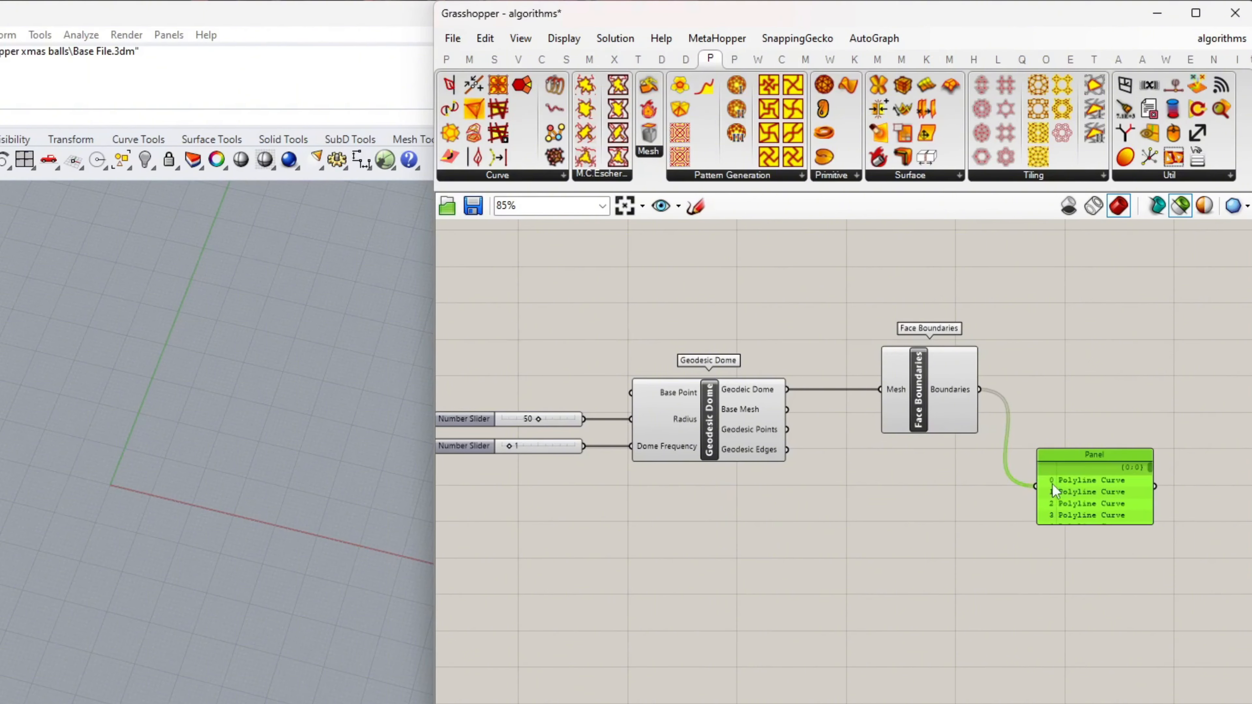
{"action": "scroll", "coordinate": [1045, 479], "scroll_direction": "up", "scroll_amount": 4}
{"action": "left_click_drag", "start_coordinate": [1054, 532], "coordinate": [1047, 701]}
{"action": "scroll", "coordinate": [1042, 688], "scroll_direction": "down", "scroll_amount": 2}
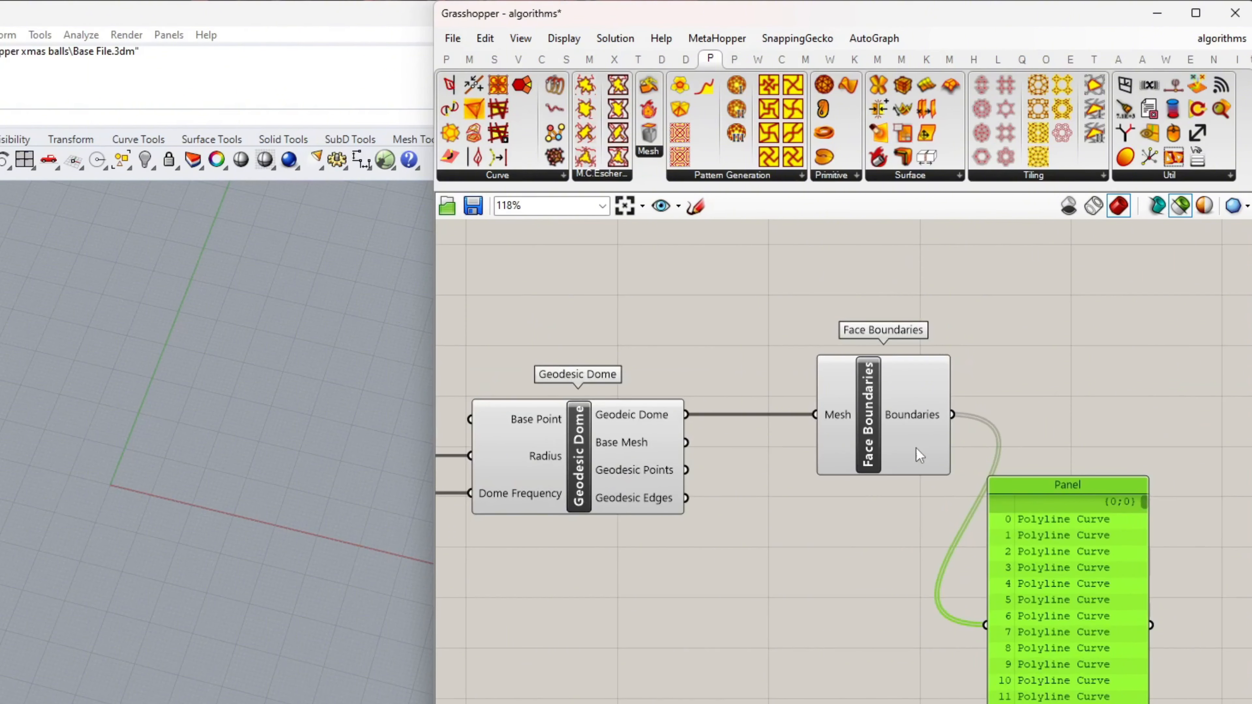
{"action": "mouse_move", "coordinate": [913, 428]}
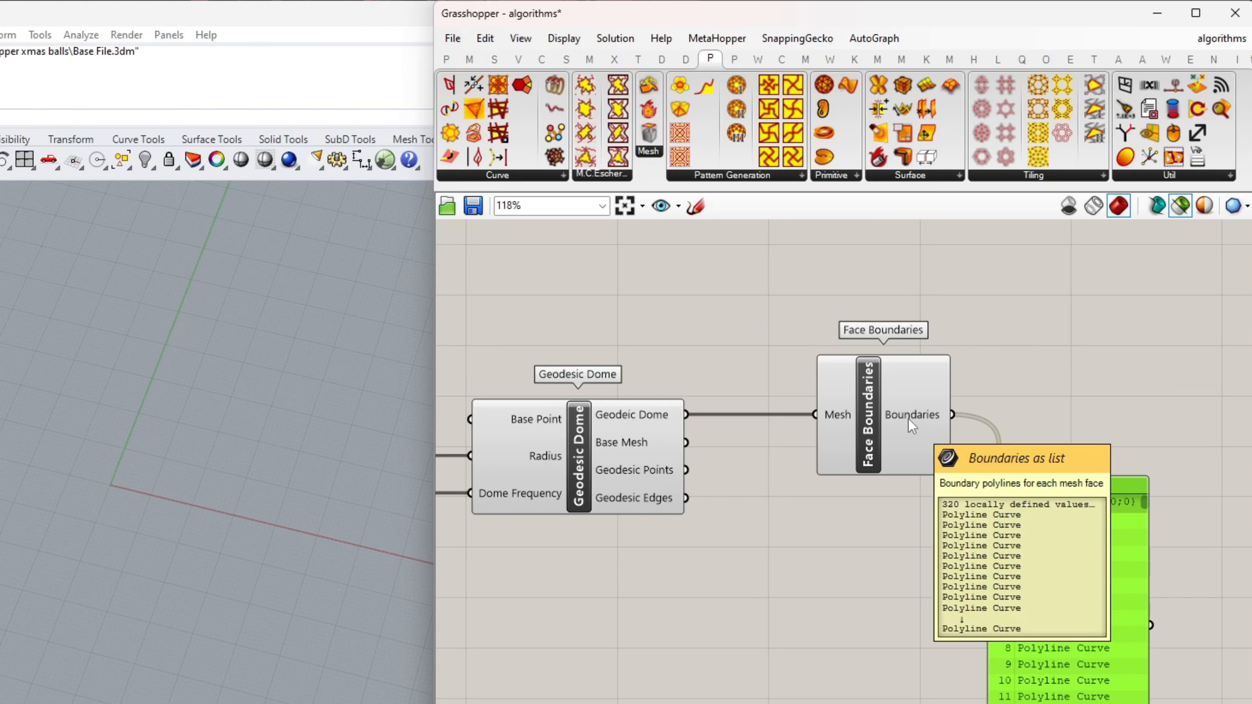
{"action": "left_click", "coordinate": [893, 422]}
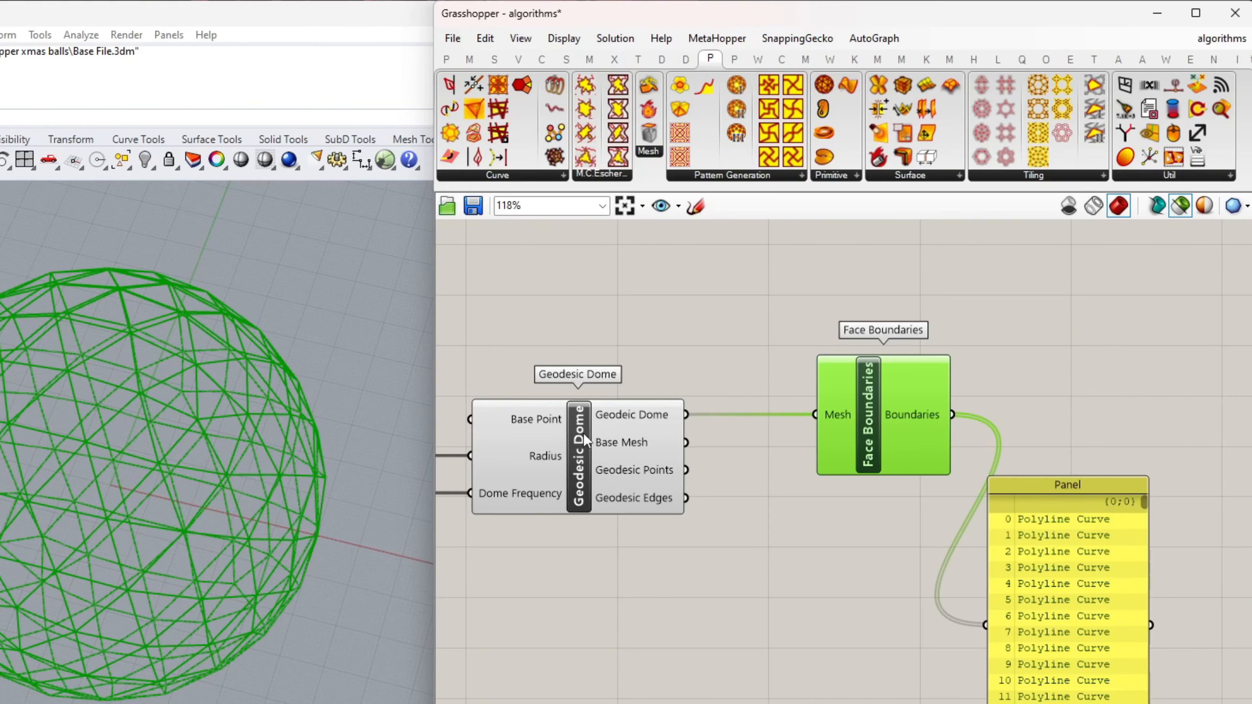
{"action": "mouse_move", "coordinate": [662, 427]}
- Add a Face Normals component below Face Boundaries, connect the Geodesic Dome output to its Mesh input, and delete the panel
{"action": "double_click", "coordinate": [878, 589]}
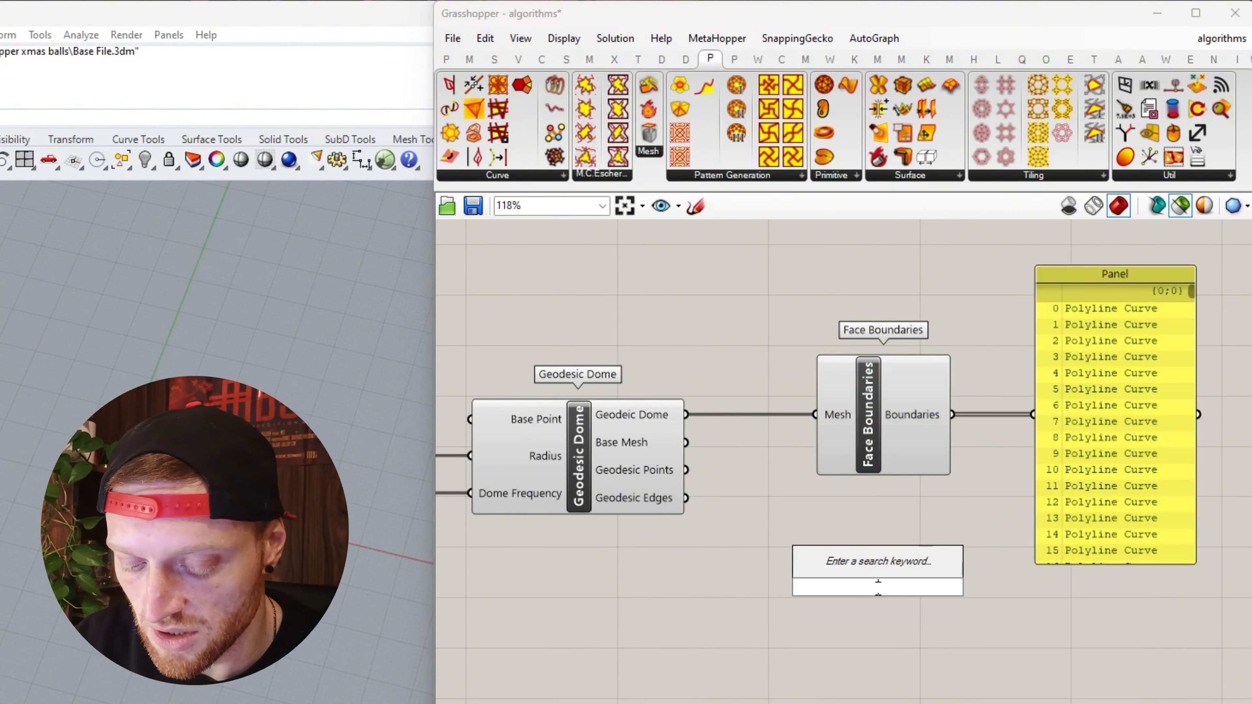
{"action": "type", "text": "face normal"}
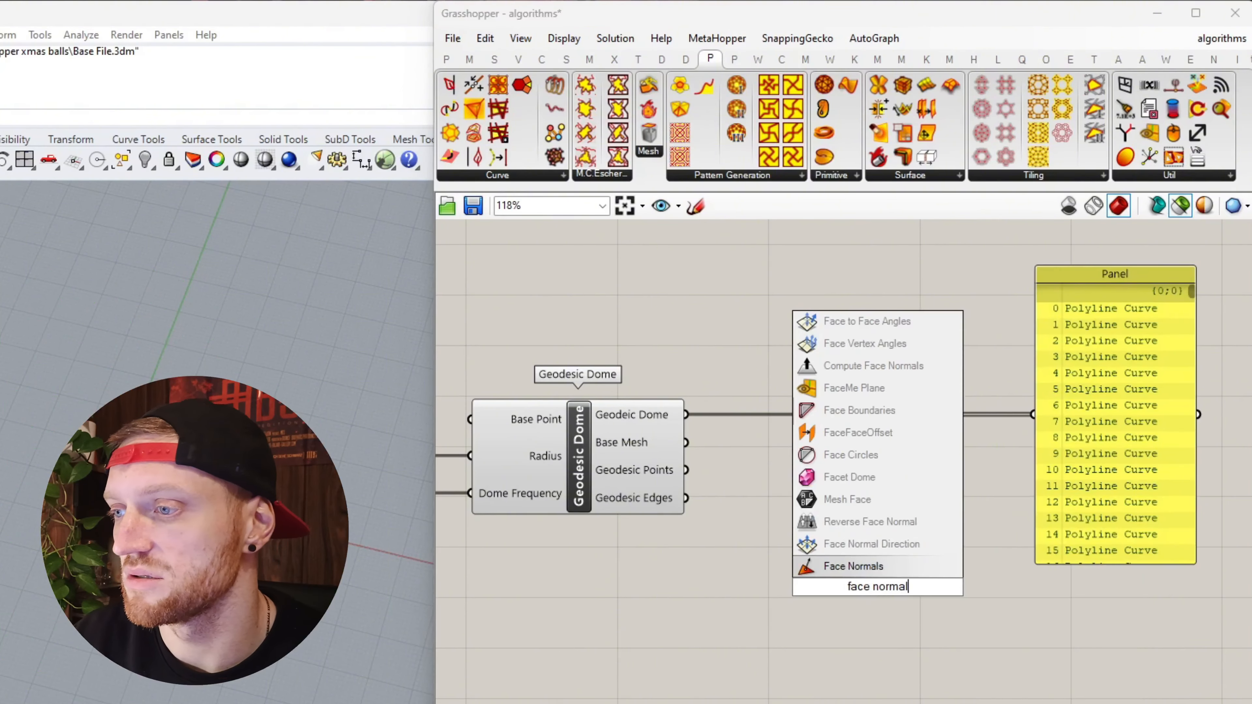
{"action": "left_click", "coordinate": [855, 566]}
{"action": "left_click_drag", "start_coordinate": [854, 562], "coordinate": [854, 553]}
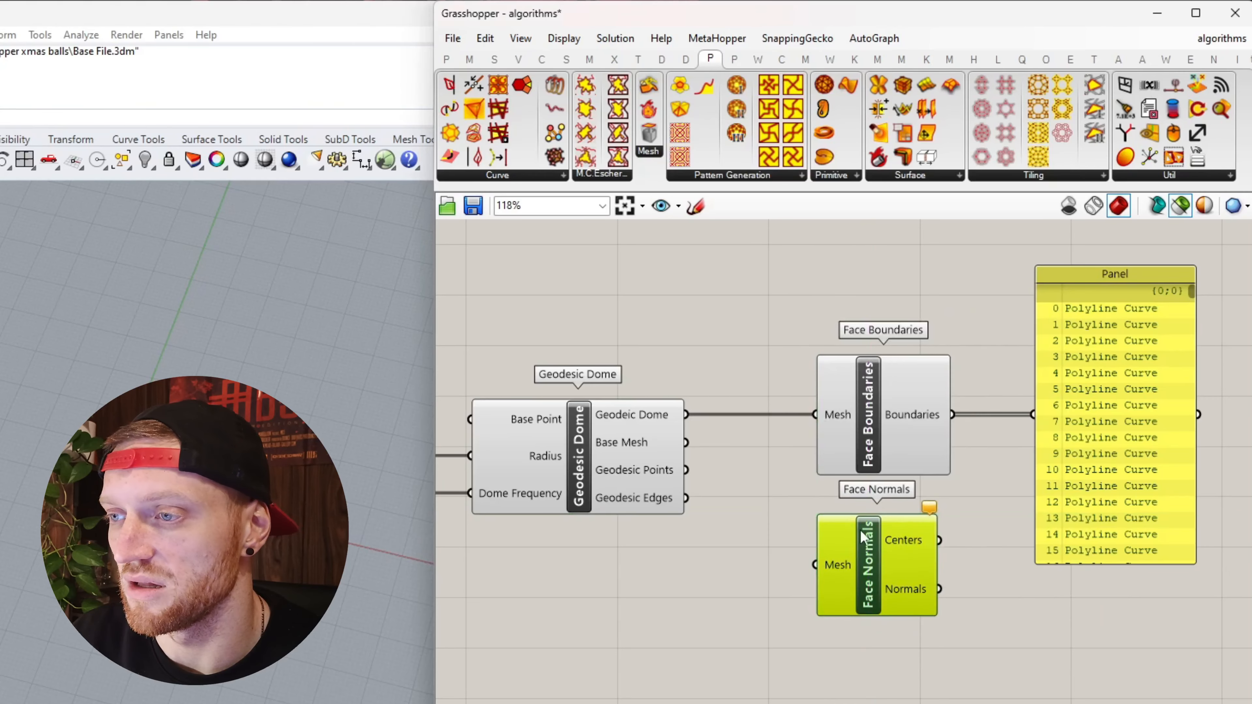
{"action": "left_click_drag", "start_coordinate": [686, 415], "coordinate": [826, 562]}
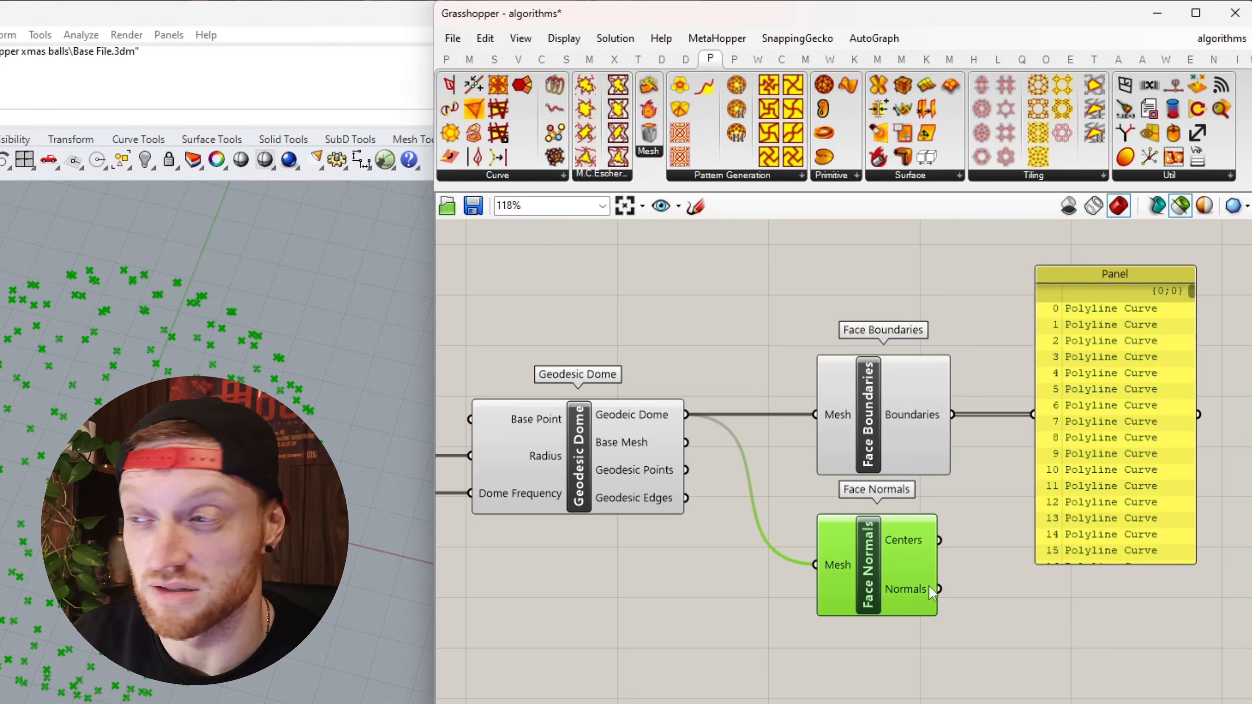
{"action": "right_click_drag", "start_coordinate": [995, 527], "coordinate": [837, 579]}
{"action": "left_click_drag", "start_coordinate": [747, 624], "coordinate": [747, 614]}
{"action": "left_click", "coordinate": [914, 531]}
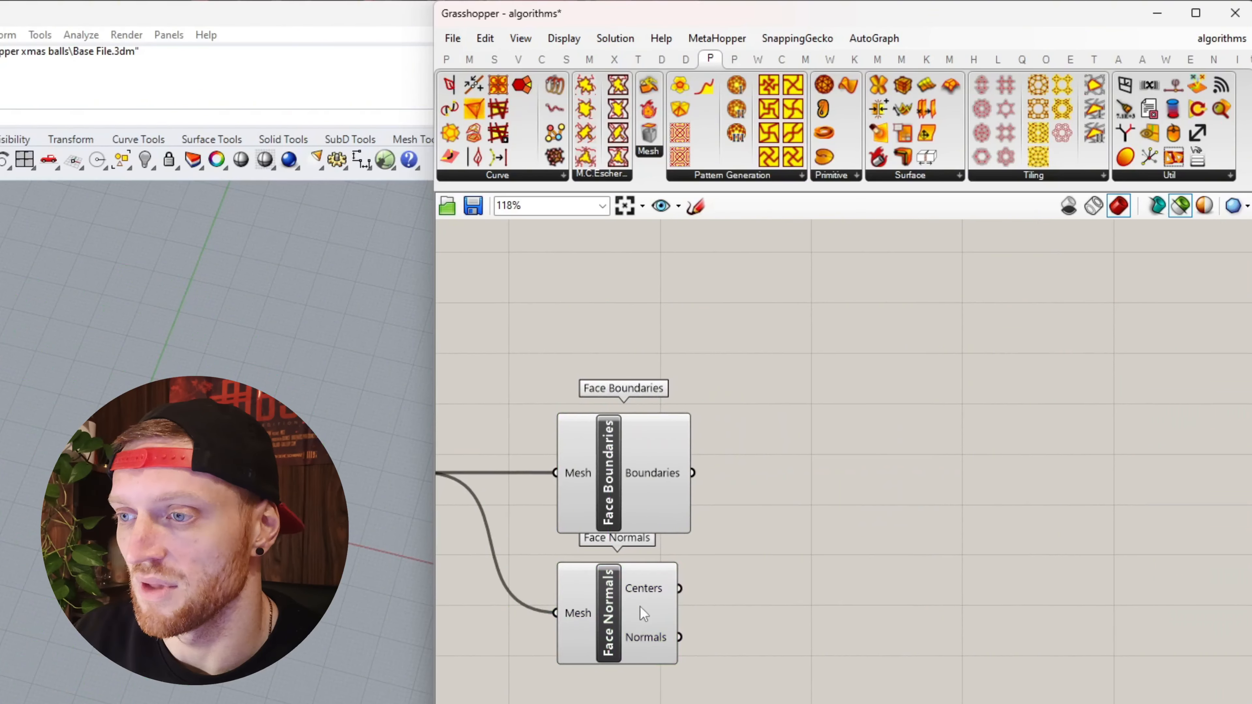
- Add a Move component to the canvas beyond the Face Normals outputs
{"action": "left_click", "coordinate": [639, 607]}
{"action": "right_click_drag", "start_coordinate": [636, 604], "coordinate": [665, 582]}
{"action": "double_click", "coordinate": [844, 621]}
{"action": "type", "text": "move"}
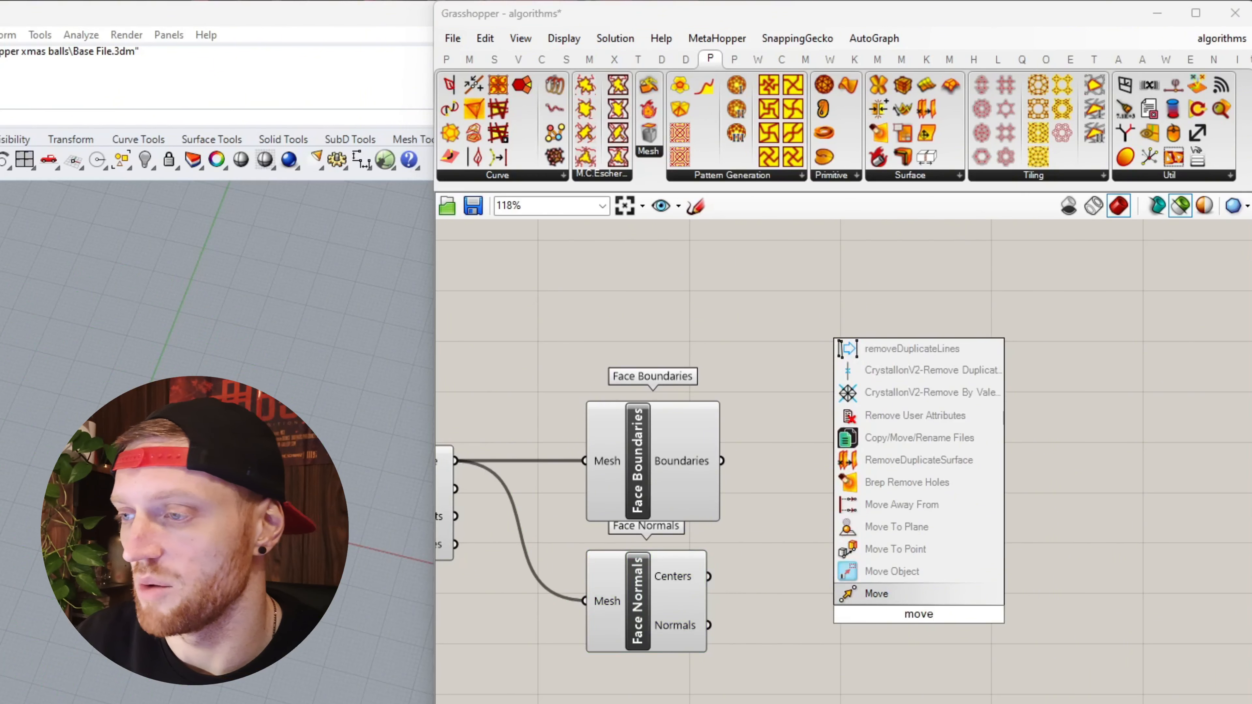
{"action": "left_click", "coordinate": [909, 597]}
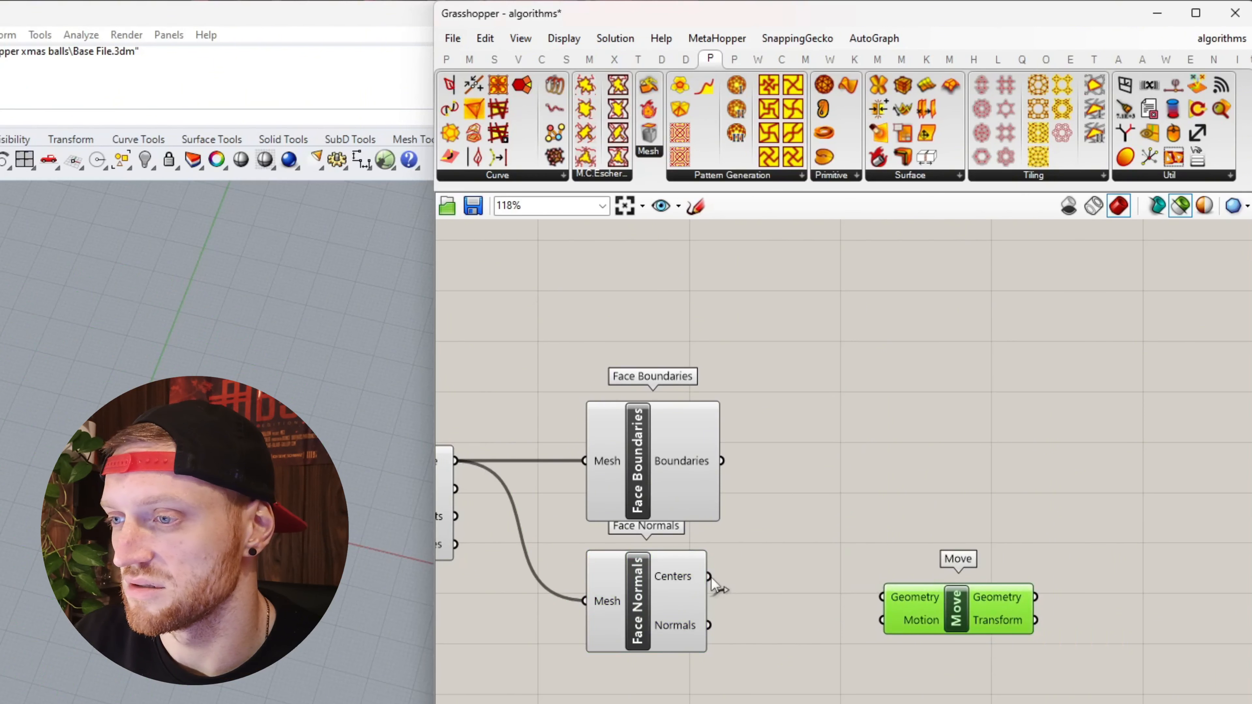
- Connect the face Centers to the Move component's Geometry input and the face Normals to its Motion input
{"action": "left_click_drag", "start_coordinate": [710, 577], "coordinate": [883, 597]}
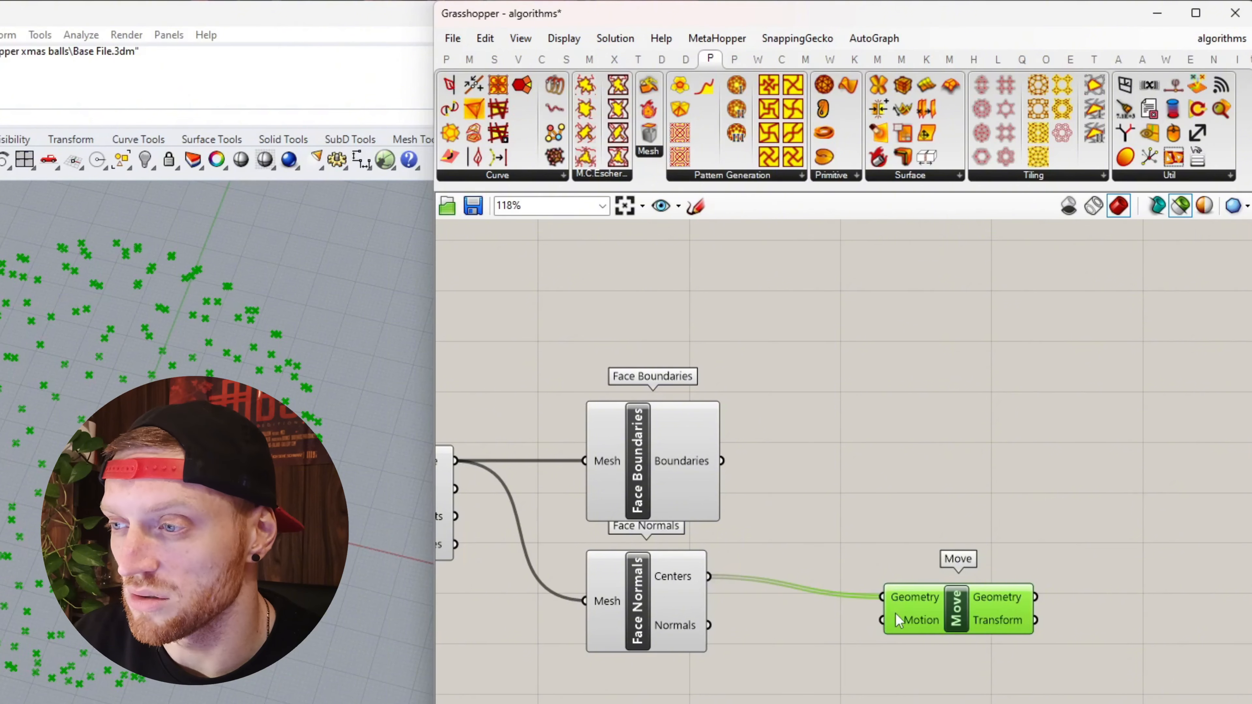
{"action": "left_click_drag", "start_coordinate": [715, 626], "coordinate": [946, 608]}
- Compare the original face centers with the moved points by selecting Face Normals and Move alternately
{"action": "left_click", "coordinate": [673, 600]}
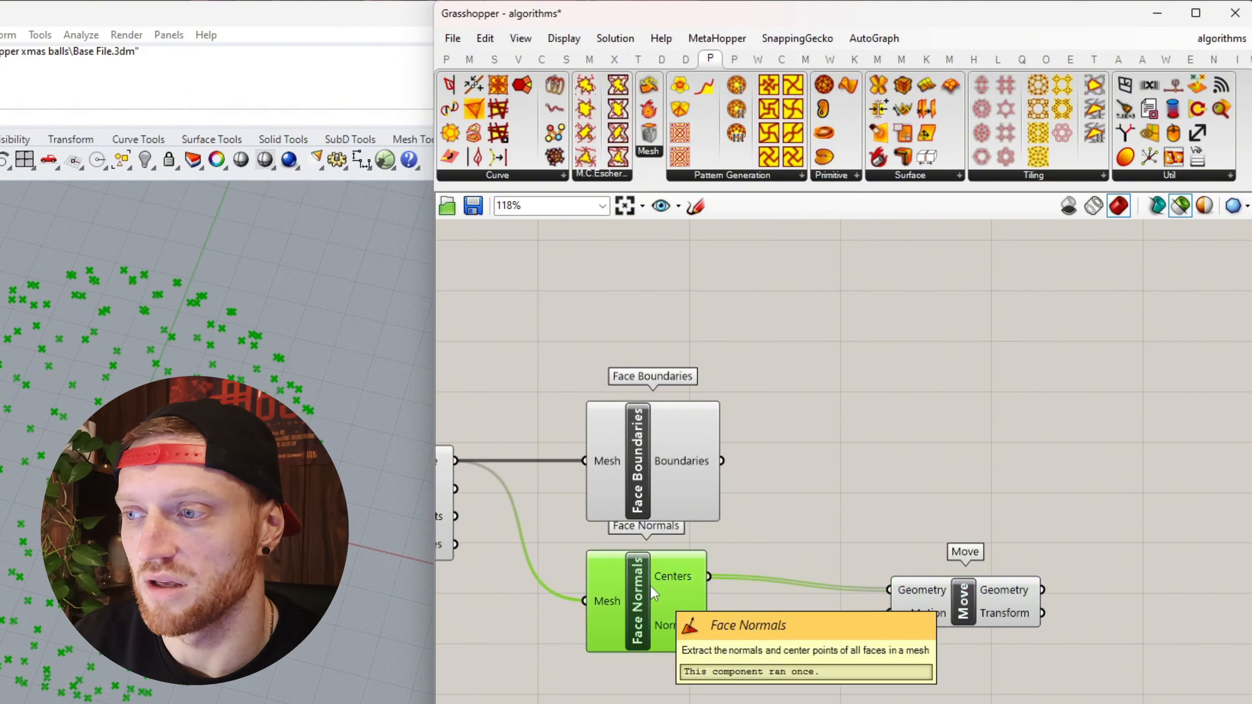
{"action": "left_click", "coordinate": [962, 599]}
{"action": "left_click", "coordinate": [641, 611]}
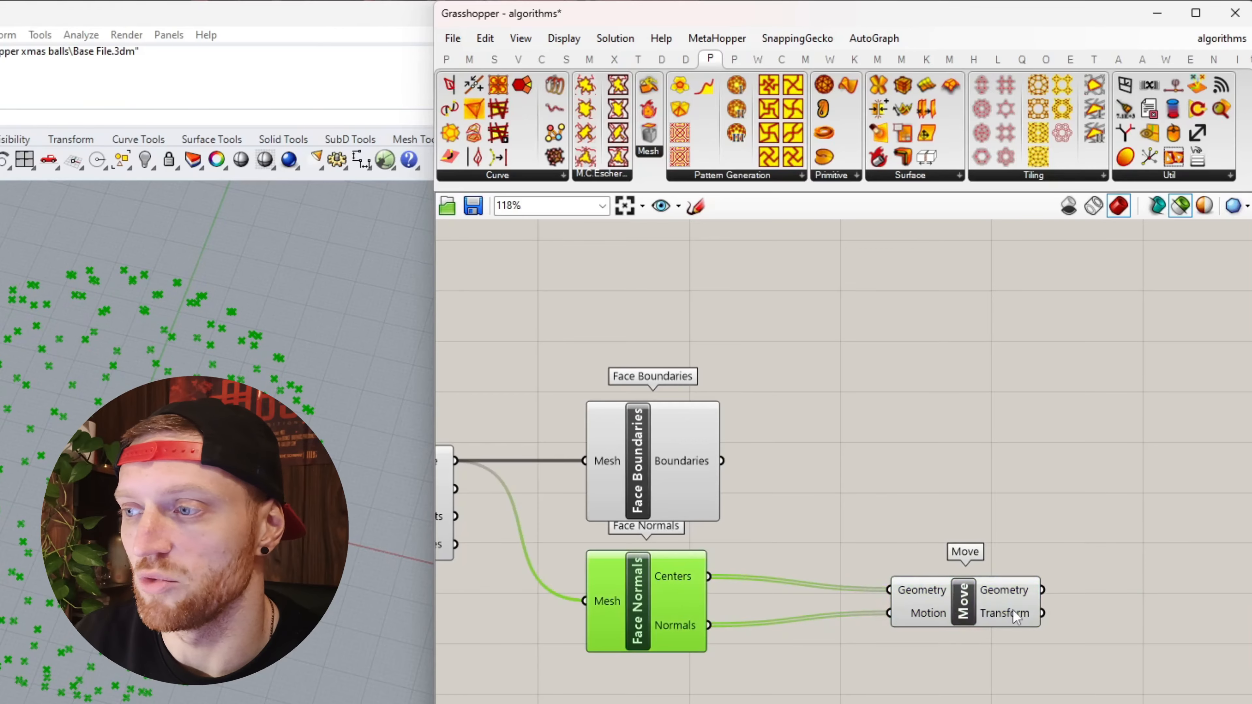
{"action": "left_click", "coordinate": [996, 612]}
{"action": "left_click", "coordinate": [663, 598]}
{"action": "left_click", "coordinate": [929, 599]}
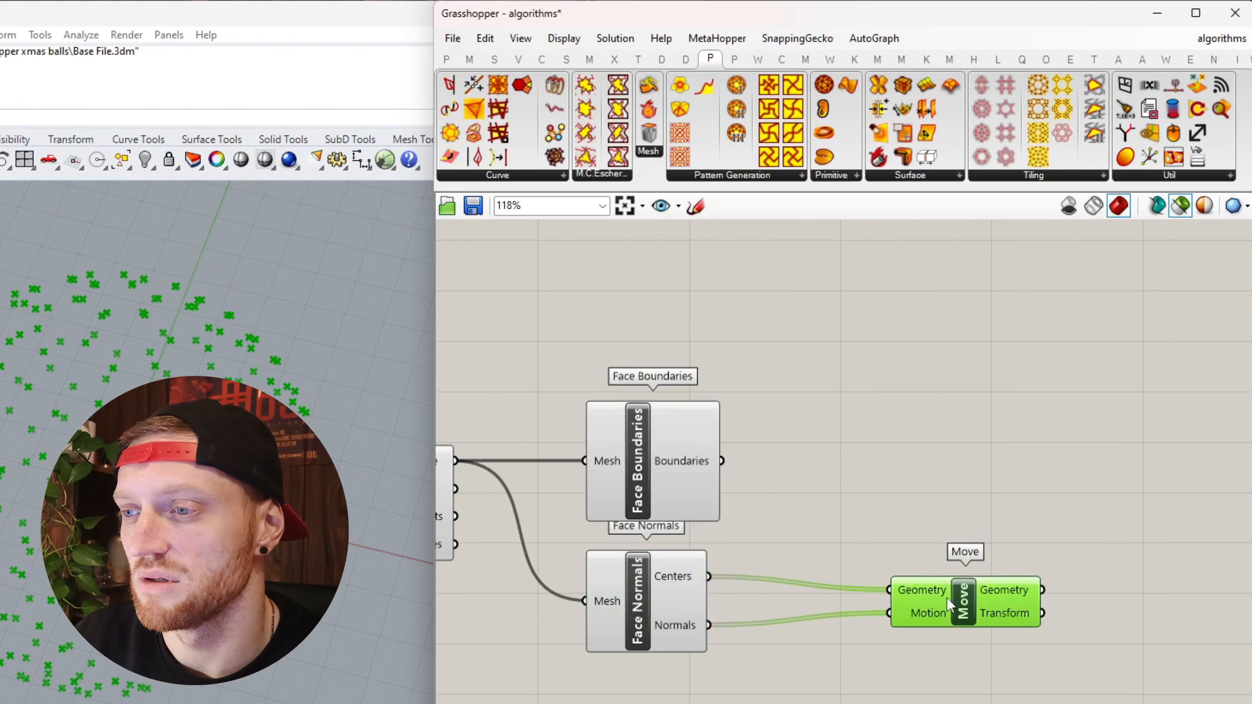
- Align the Move component with Face Normals so that the wire from Centers runs straight
{"action": "left_click_drag", "start_coordinate": [930, 599], "coordinate": [946, 594]}
{"action": "mouse_move", "coordinate": [685, 631]}
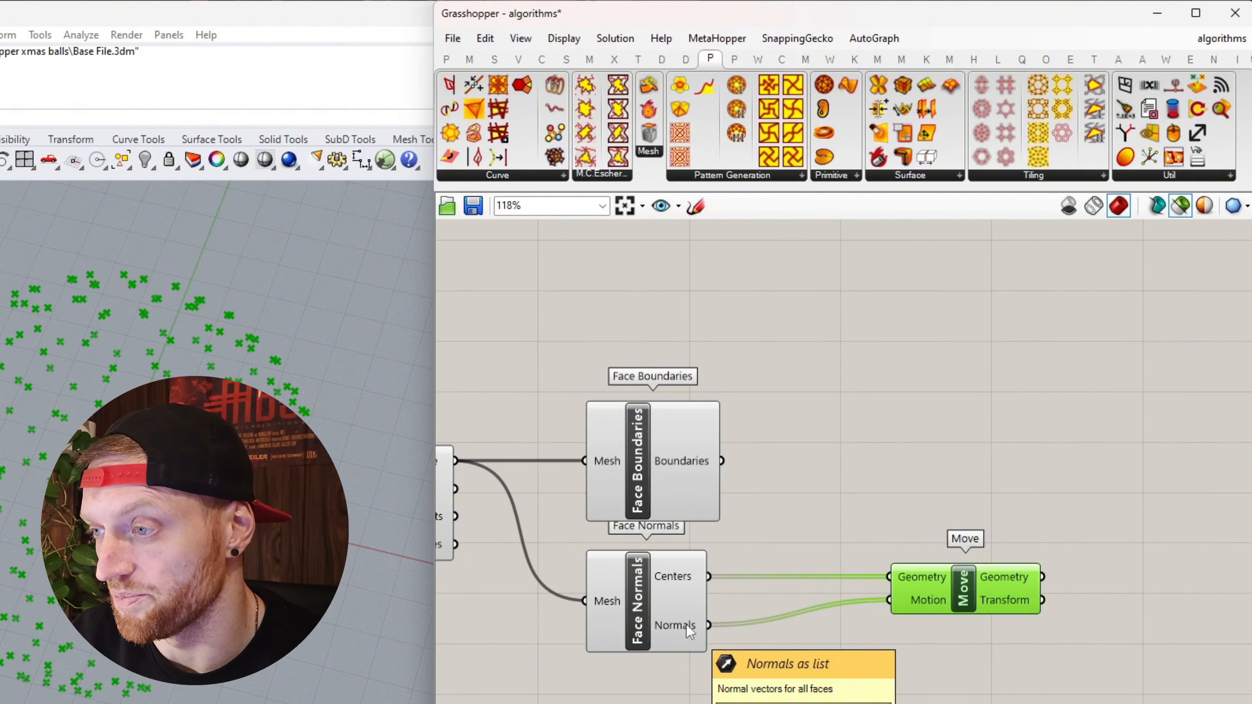
{"action": "left_click_drag", "start_coordinate": [963, 591], "coordinate": [965, 586]}
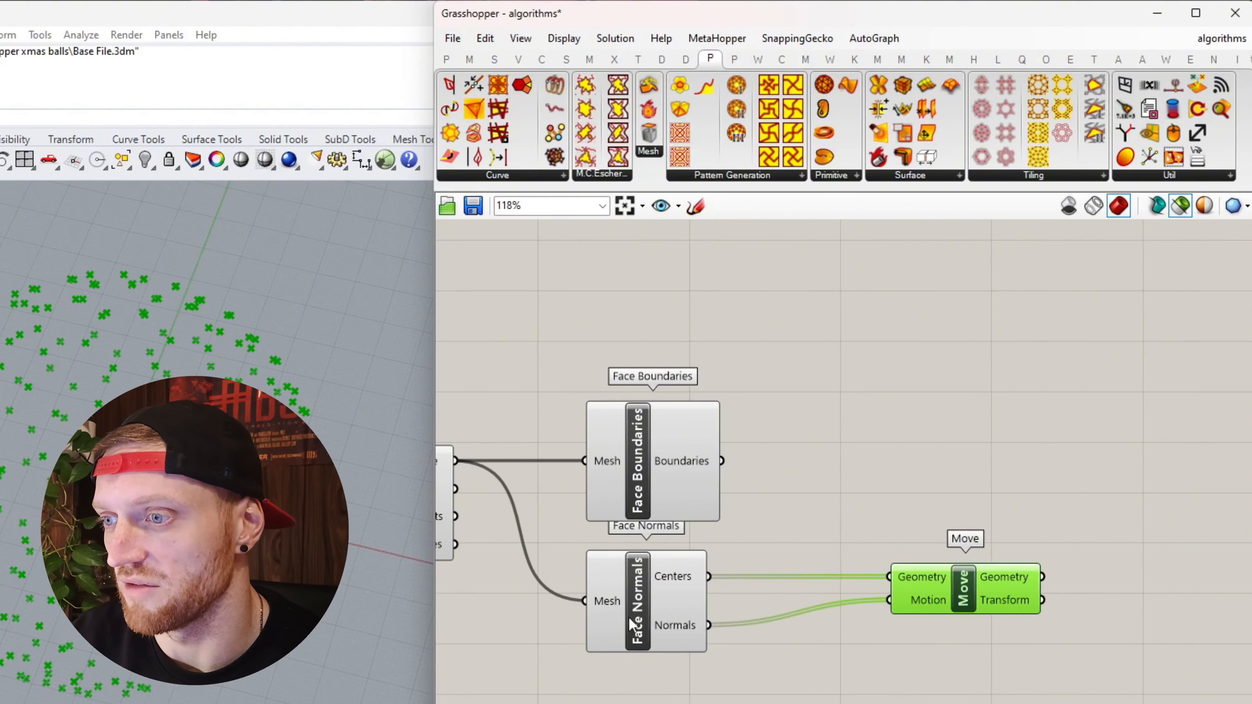
{"action": "right_click_drag", "start_coordinate": [964, 596], "coordinate": [863, 592]}
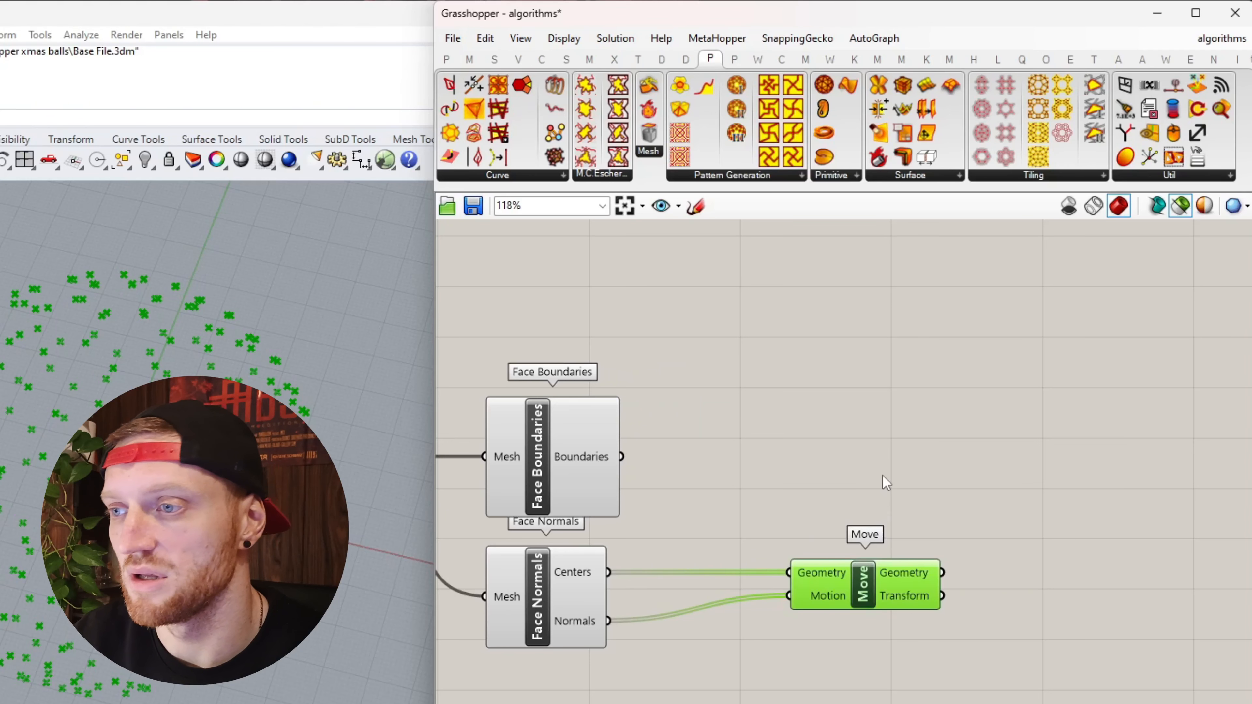
- Add an Extrude Point component, feeding Boundaries into its Base and the moved Geometry into its Point input
{"action": "double_click", "coordinate": [931, 434]}
{"action": "type", "text": "extrude"}
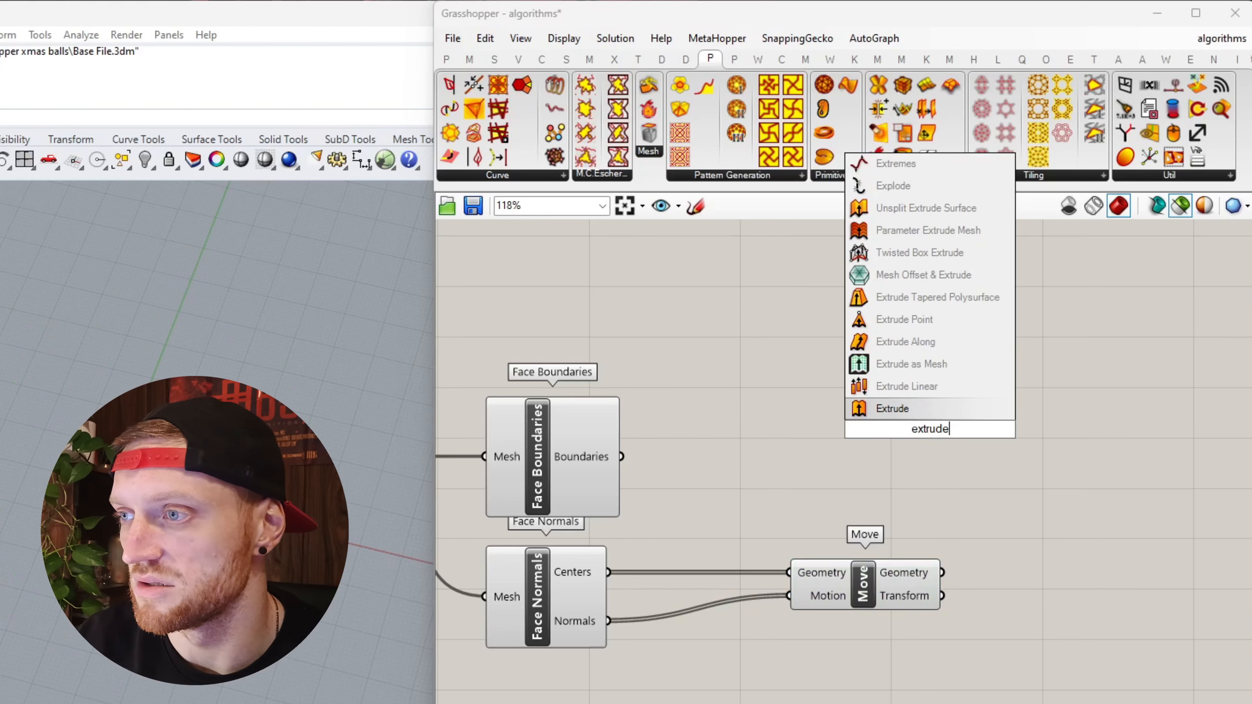
{"action": "left_click", "coordinate": [904, 319]}
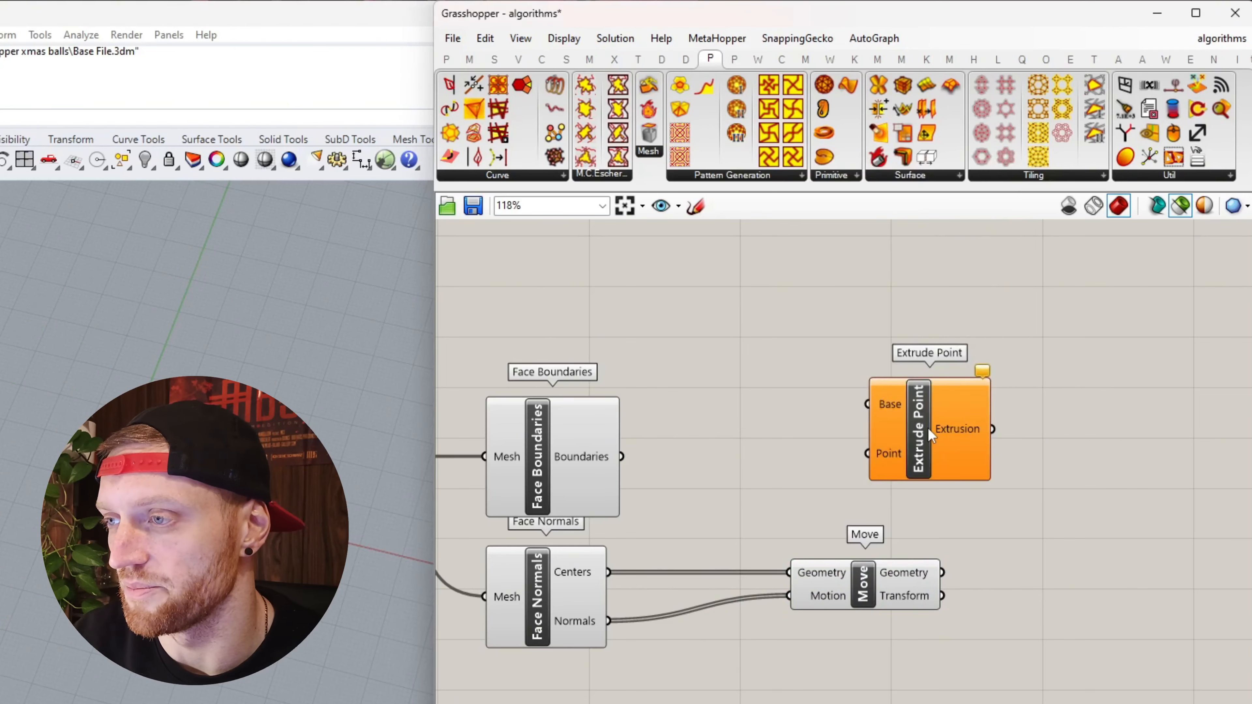
{"action": "left_click_drag", "start_coordinate": [917, 432], "coordinate": [1053, 471]}
{"action": "left_click_drag", "start_coordinate": [942, 573], "coordinate": [988, 481]}
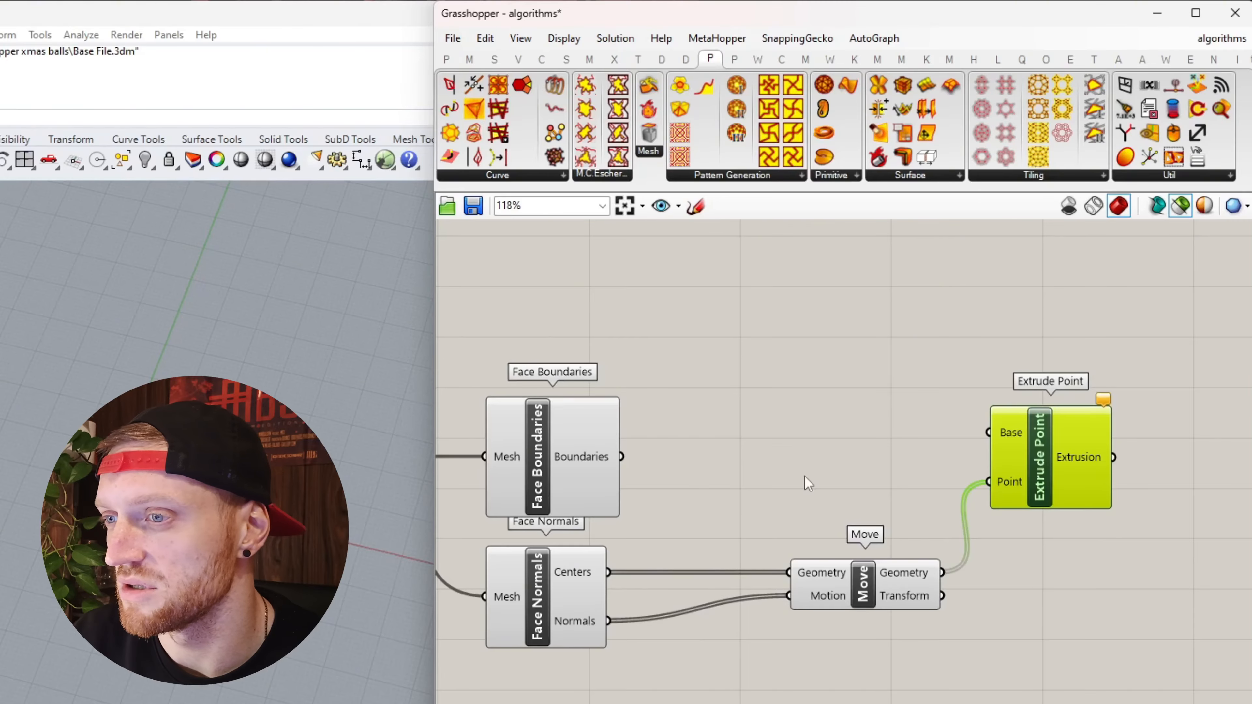
{"action": "left_click_drag", "start_coordinate": [621, 456], "coordinate": [1070, 481]}
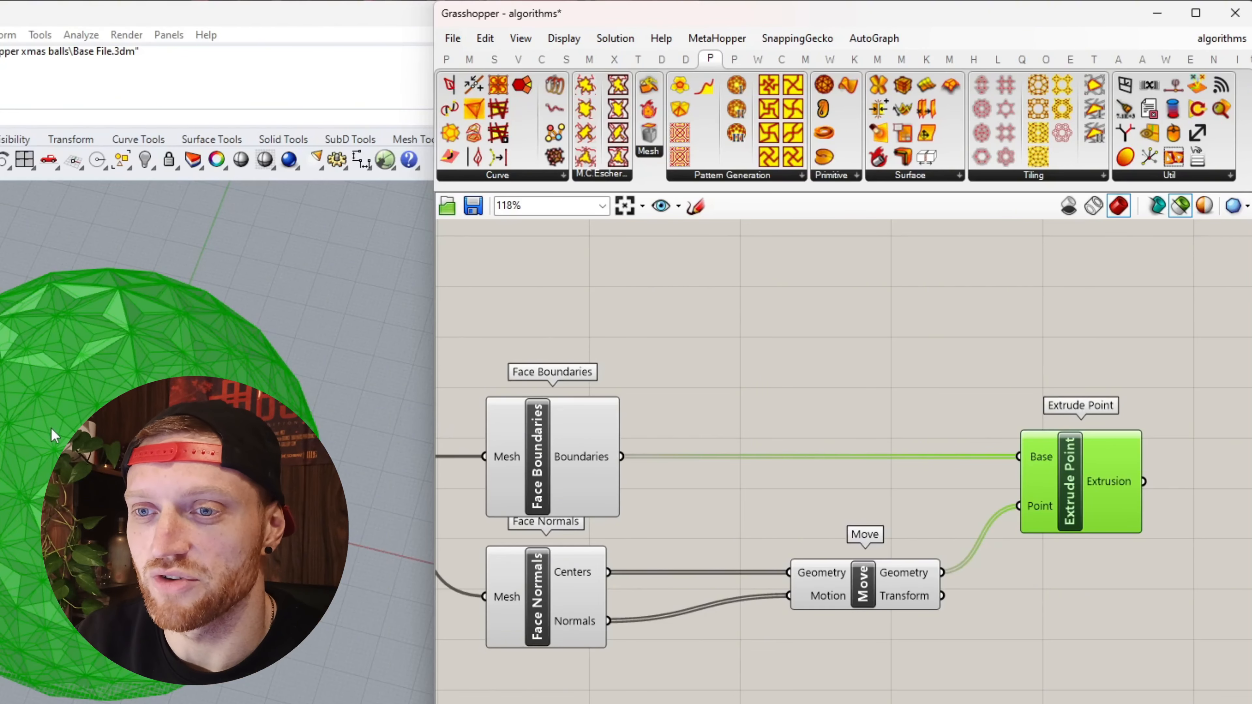
{"action": "right_click_drag", "start_coordinate": [50, 428], "coordinate": [55, 397]}
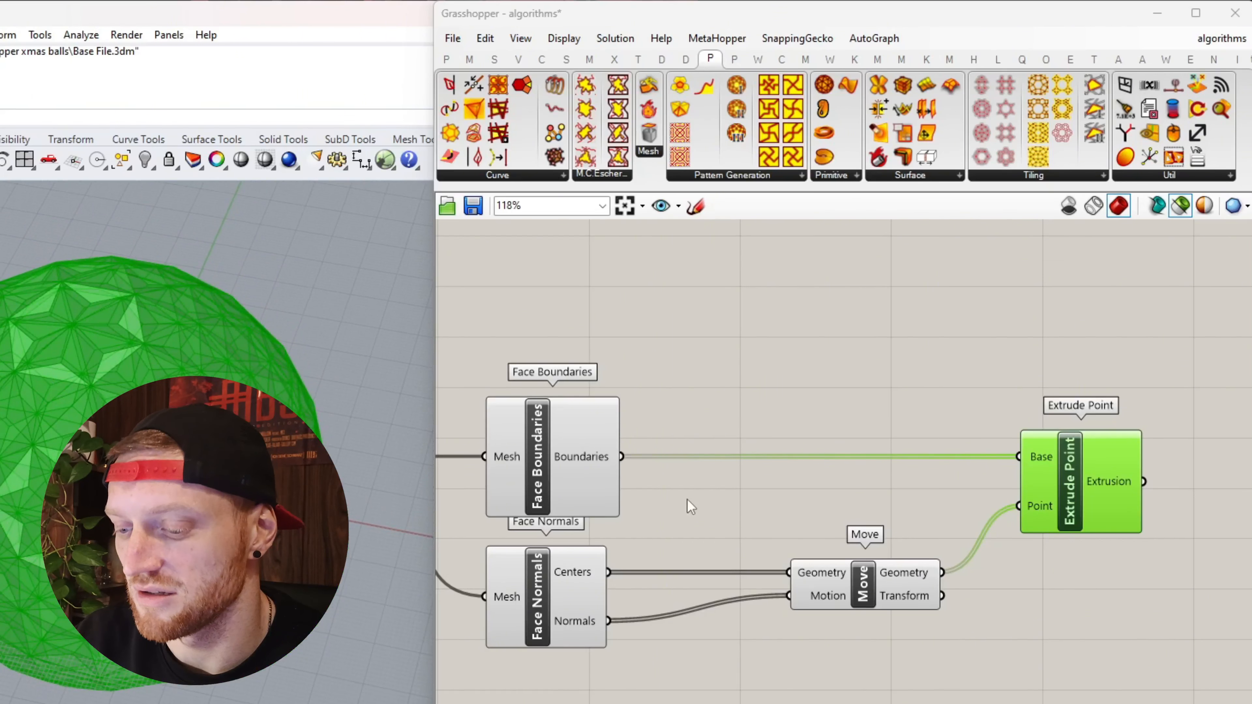
- Add a Brep Join component after Extrude Point and connect the Extrusion output to its Breps input
{"action": "double_click", "coordinate": [1210, 573]}
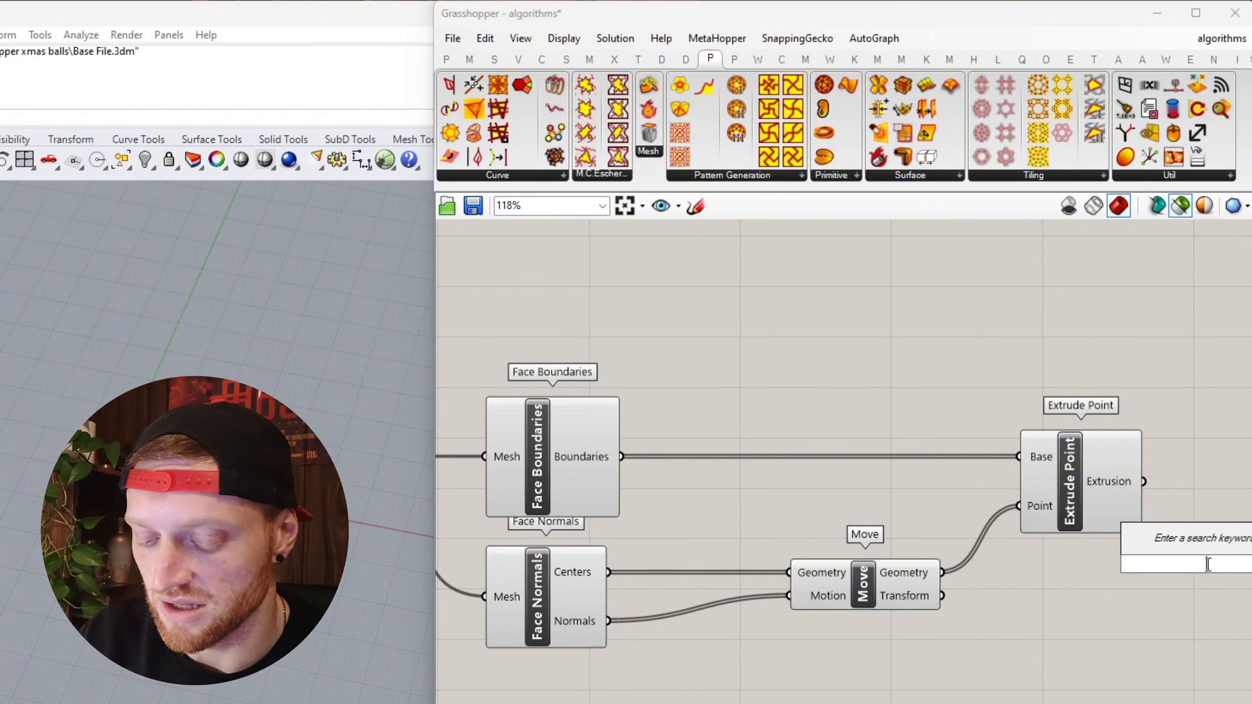
{"action": "type", "text": "brepjoin"}
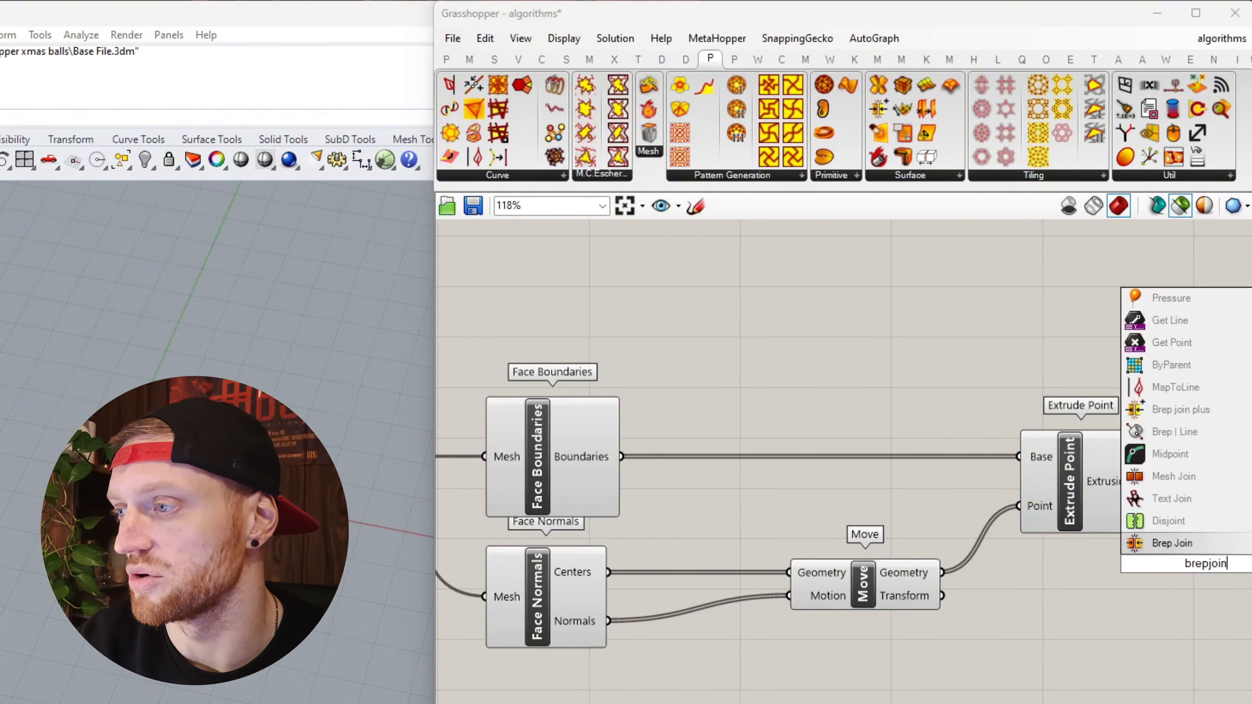
{"action": "left_click", "coordinate": [1184, 546]}
{"action": "right_click_drag", "start_coordinate": [1094, 543], "coordinate": [894, 557]}
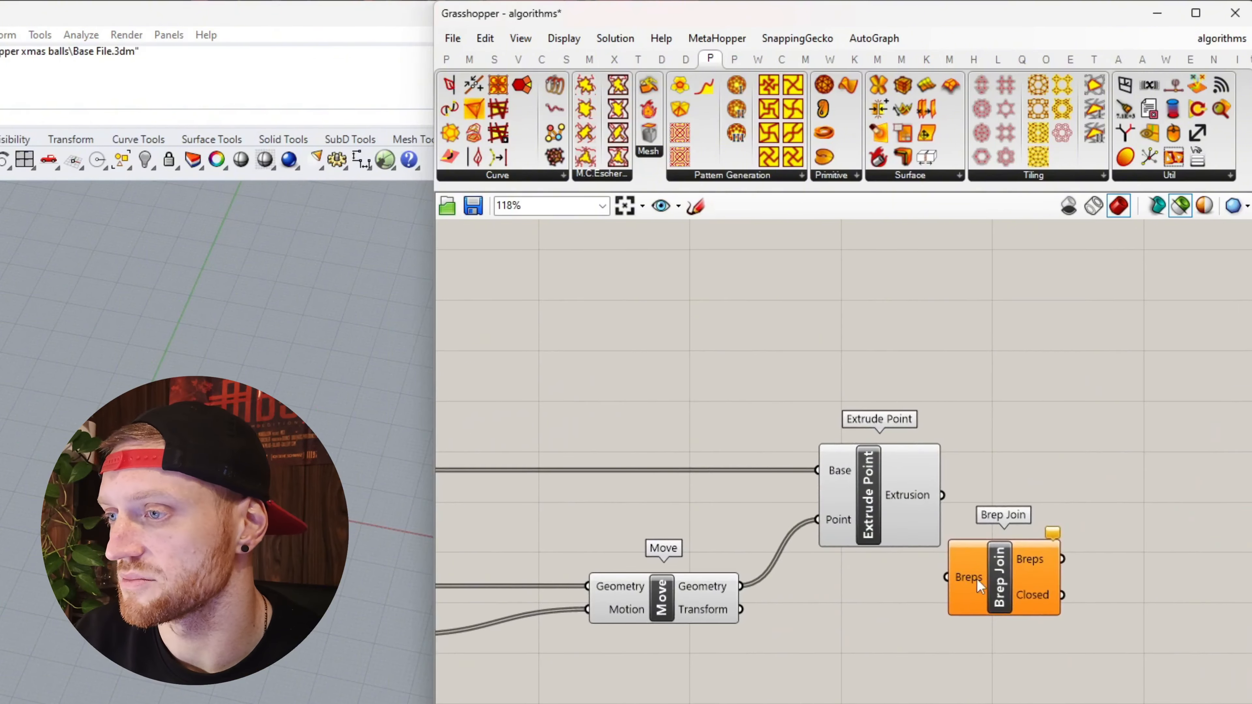
{"action": "left_click_drag", "start_coordinate": [996, 578], "coordinate": [1047, 515]}
{"action": "right_click_drag", "start_coordinate": [768, 518], "coordinate": [1146, 511]}
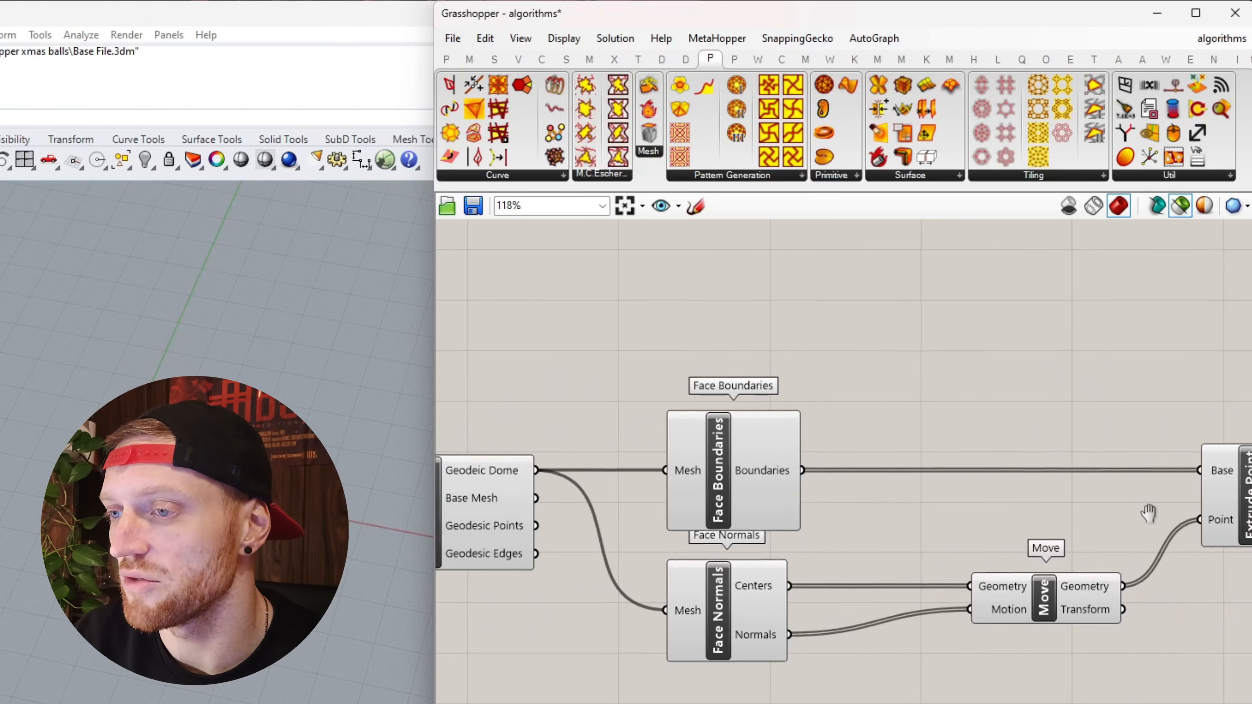
{"action": "right_click_drag", "start_coordinate": [861, 498], "coordinate": [641, 508]}
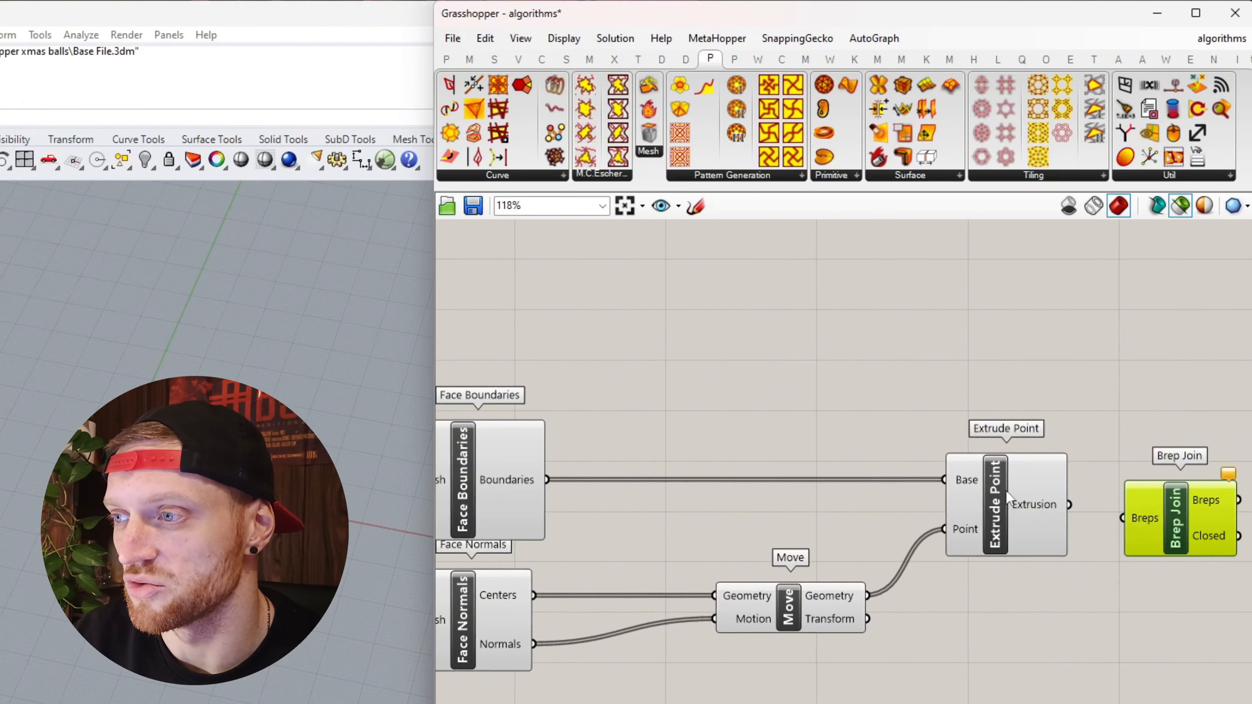
{"action": "left_click", "coordinate": [1024, 493]}
{"action": "mouse_move", "coordinate": [1056, 500]}
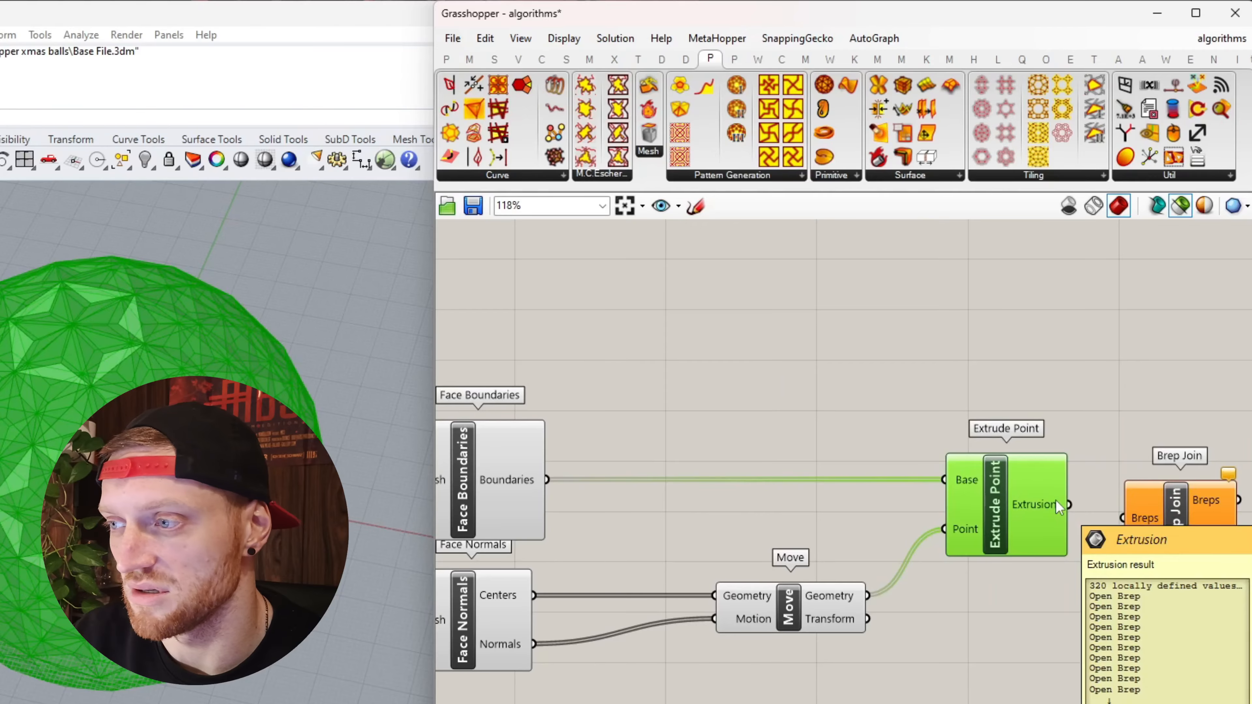
{"action": "right_click_drag", "start_coordinate": [1055, 499], "coordinate": [969, 519]}
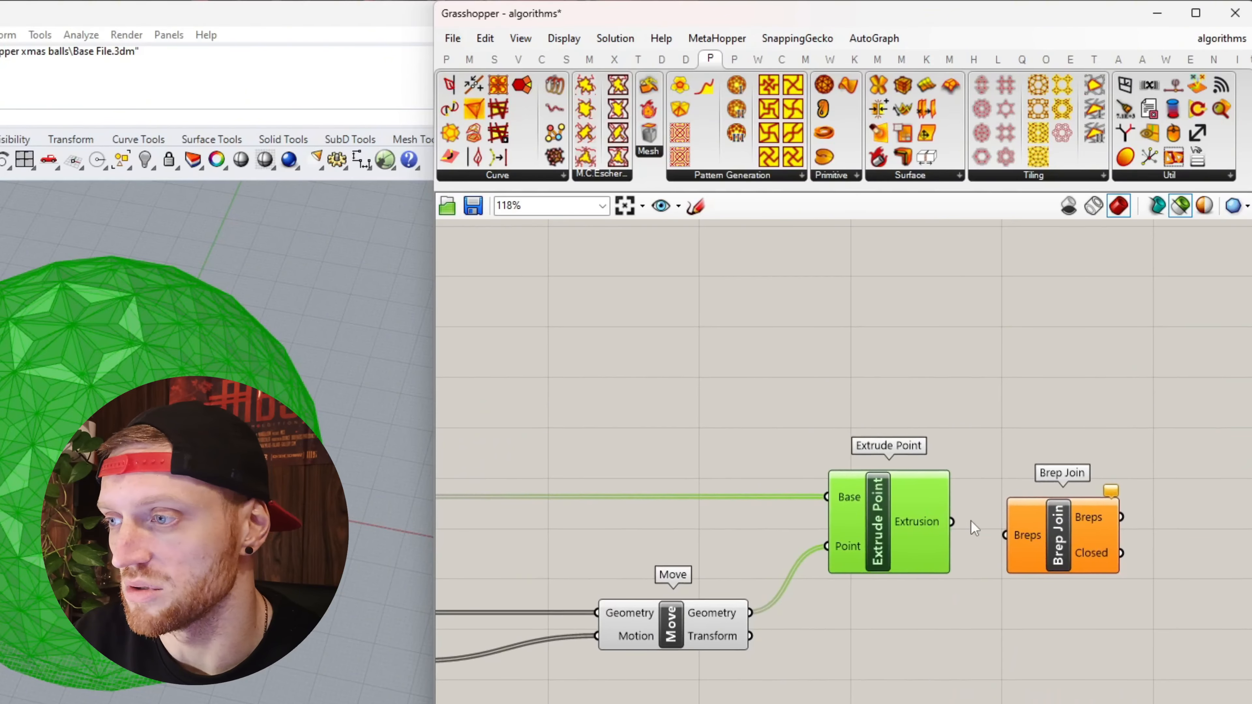
{"action": "left_click_drag", "start_coordinate": [959, 521], "coordinate": [1022, 526]}
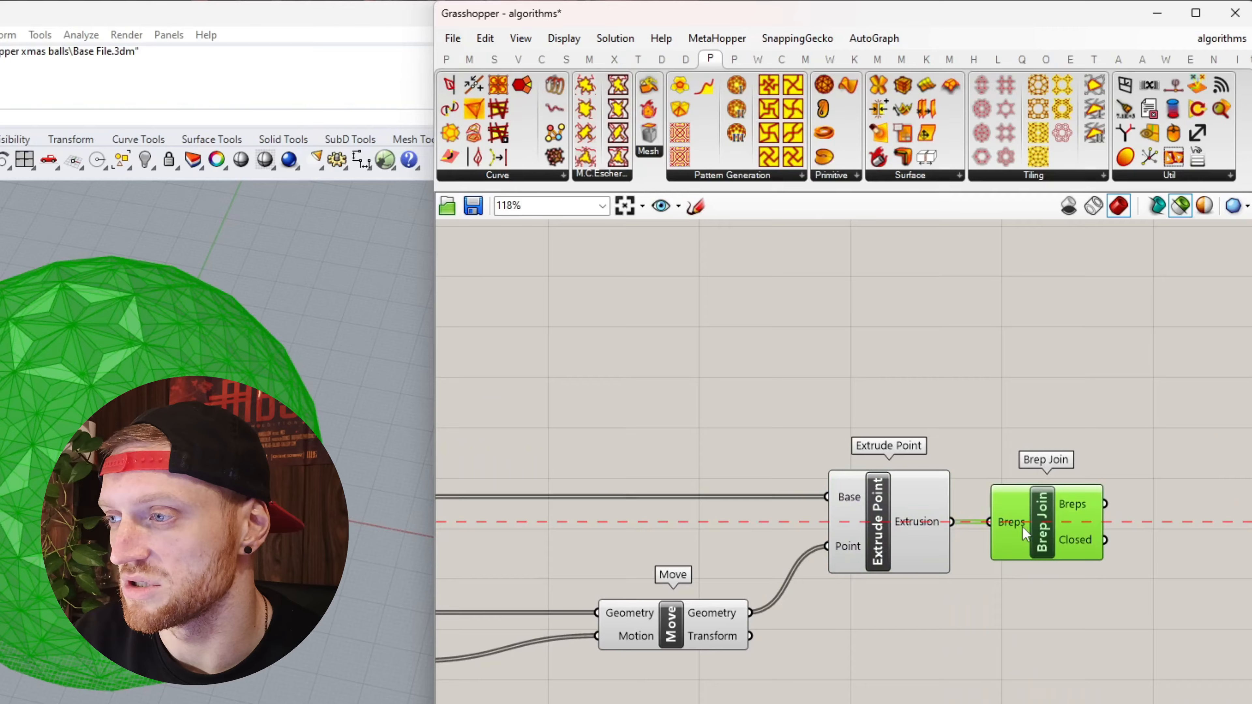
- Bake the Brep Join component's geometry into Rhino on the Default layer
{"action": "right_click", "coordinate": [1065, 506]}
{"action": "left_click", "coordinate": [1109, 538]}
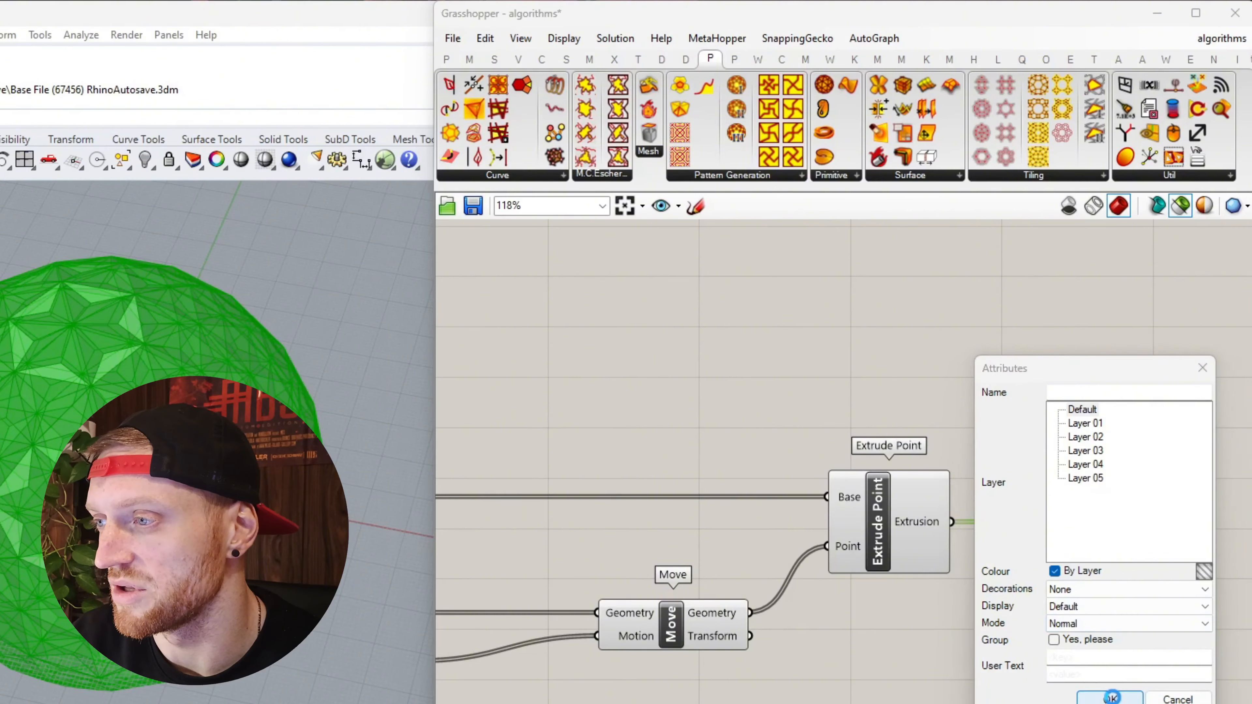
{"action": "left_click", "coordinate": [1111, 698]}
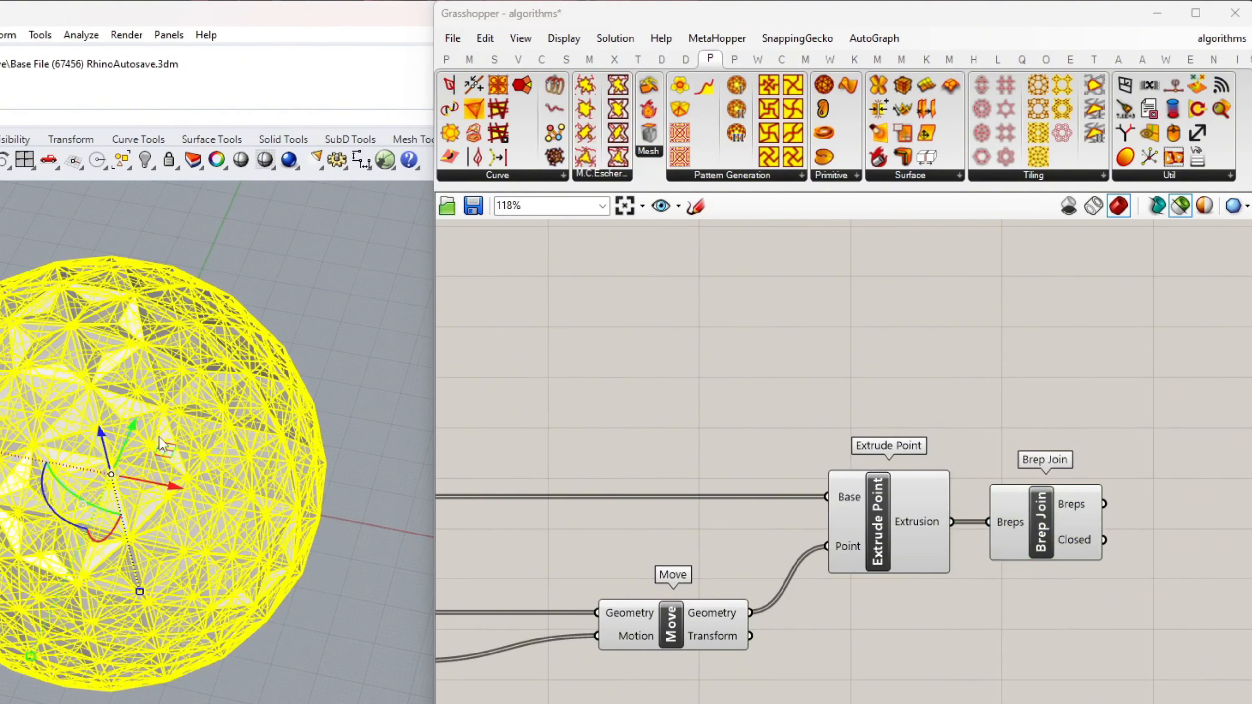
- Deselect the baked ball and inspect its faceted surface from several angles
{"action": "left_click_drag", "start_coordinate": [142, 433], "coordinate": [111, 411]}
{"action": "left_click", "coordinate": [341, 607]}
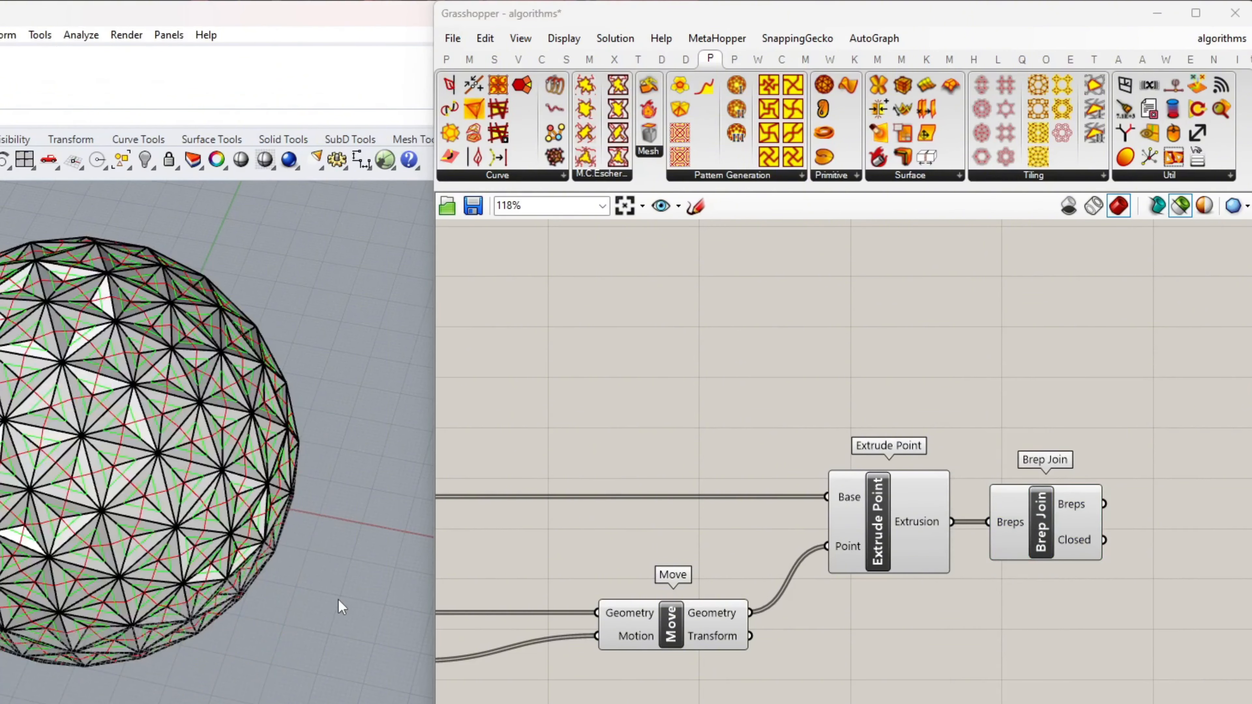
{"action": "right_click_drag", "start_coordinate": [341, 607], "coordinate": [74, 348]}
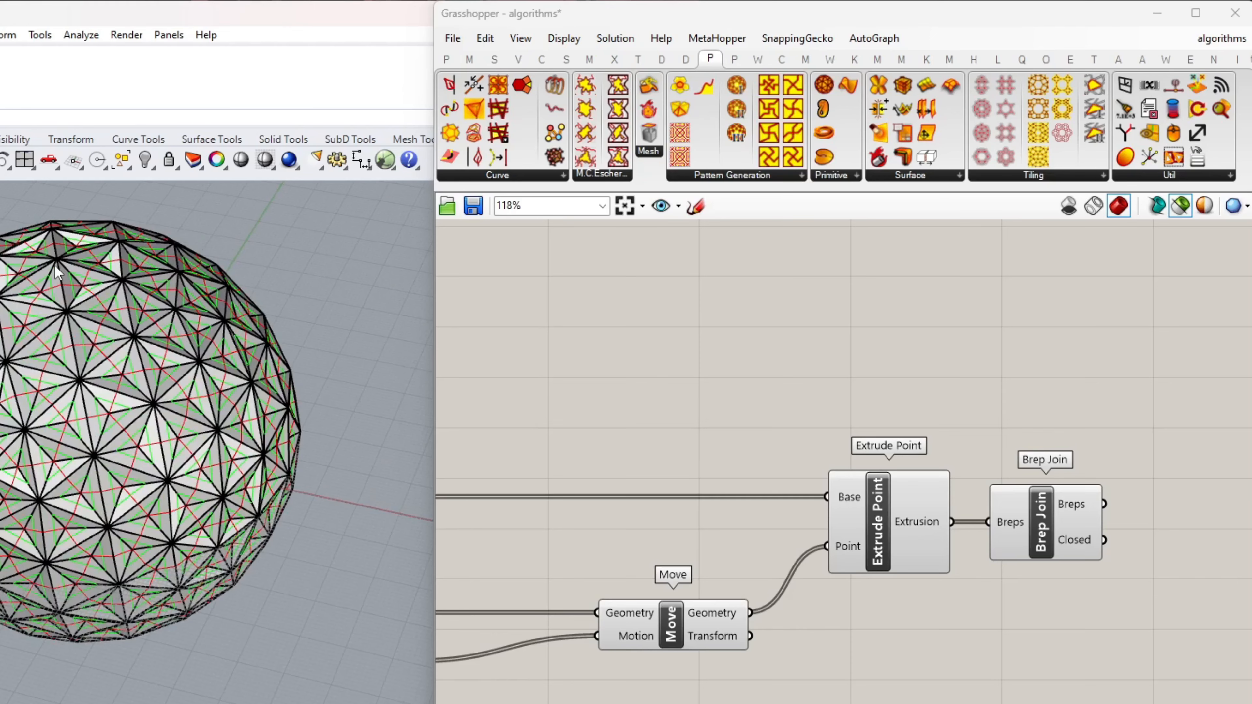
{"action": "right_click_drag", "start_coordinate": [61, 269], "coordinate": [2, 553]}
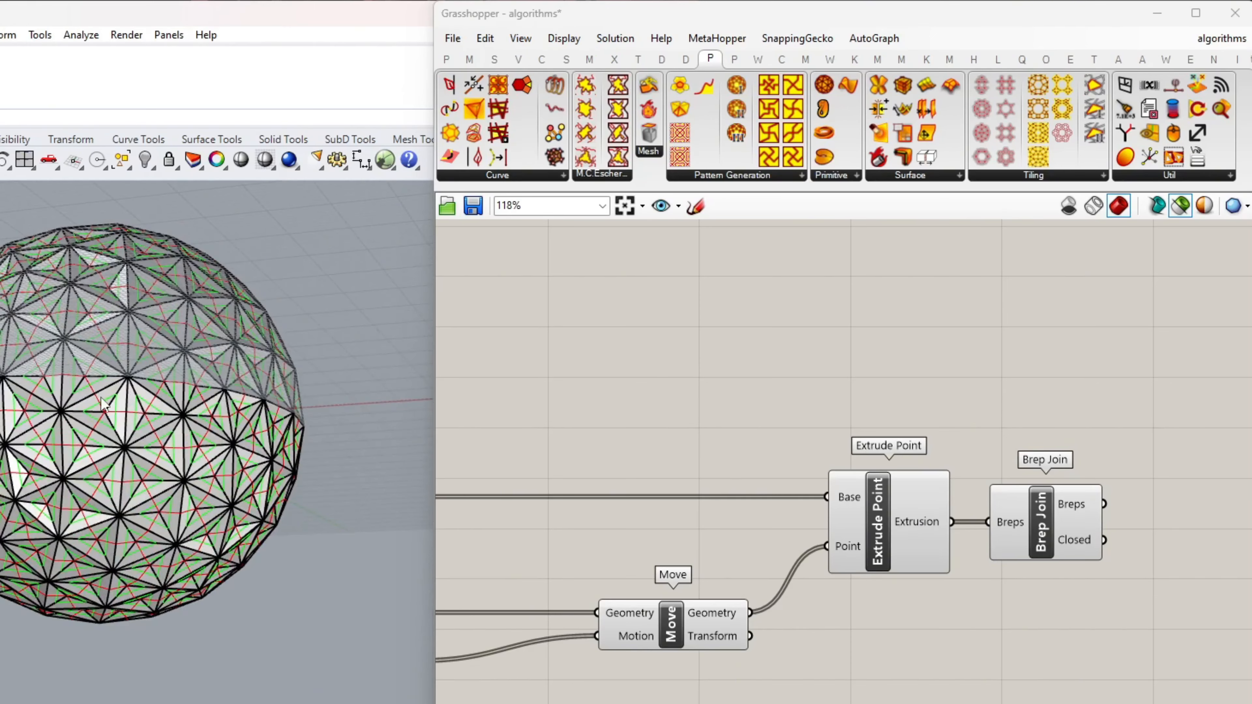
{"action": "right_click_drag", "start_coordinate": [104, 404], "coordinate": [93, 516]}
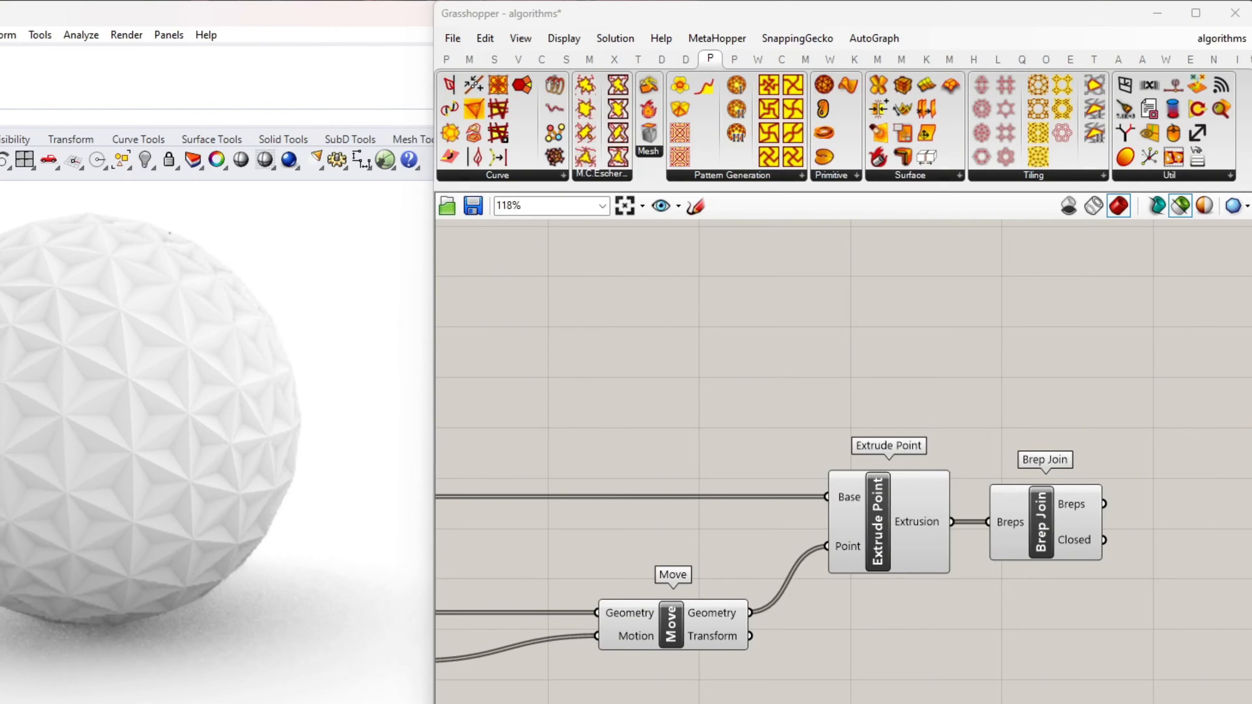
{"action": "mouse_move", "coordinate": [2, 291]}
{"action": "right_mouse_down", "text": "shift"}
{"action": "mouse_move", "coordinate": [159, 291]}
{"action": "mouse_move", "coordinate": [2, 290]}
{"action": "right_mouse_up", "text": "shift"}
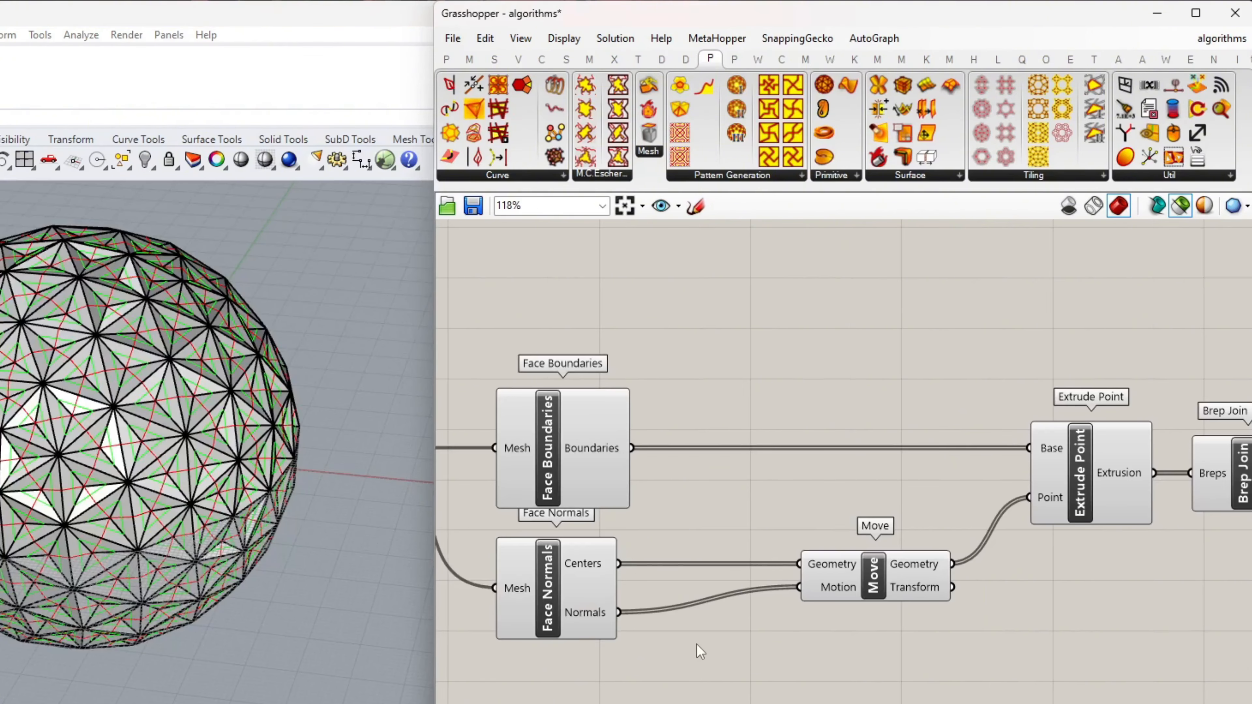
- Delete the baked ball and add a Multiplication component below Move with the face Normals connected to input A
{"action": "double_click", "coordinate": [695, 641]}
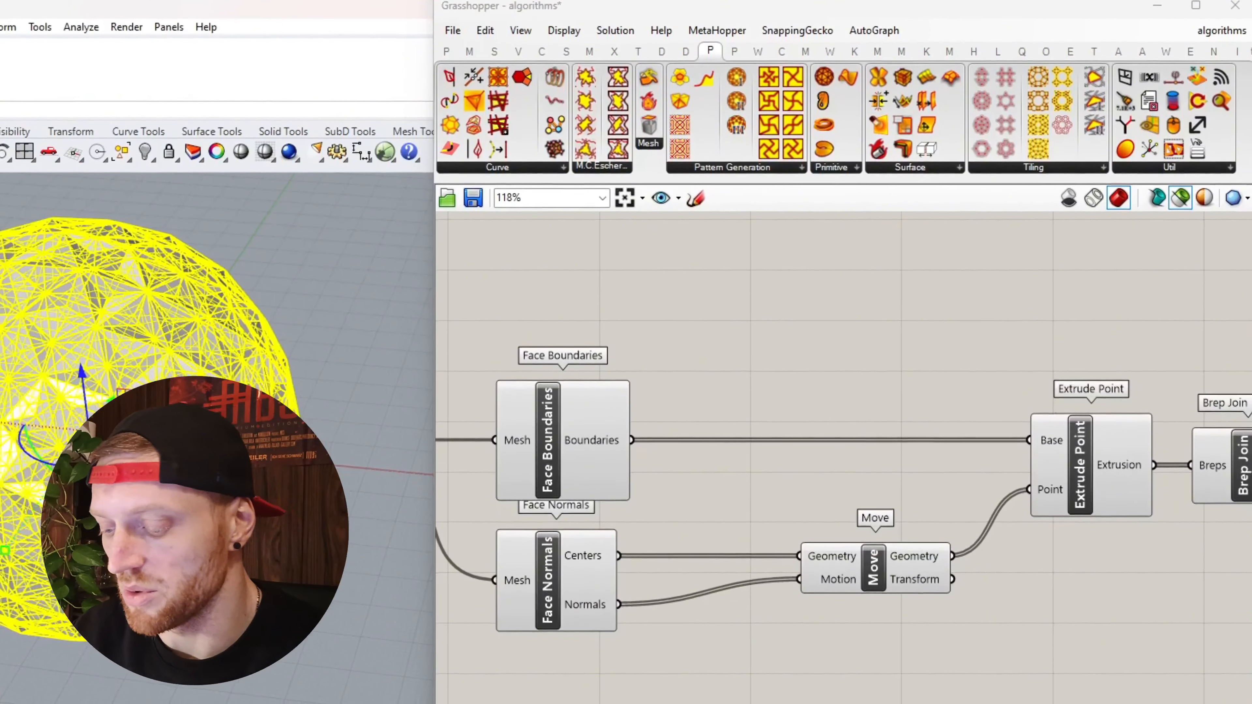
{"action": "double_click", "coordinate": [712, 660]}
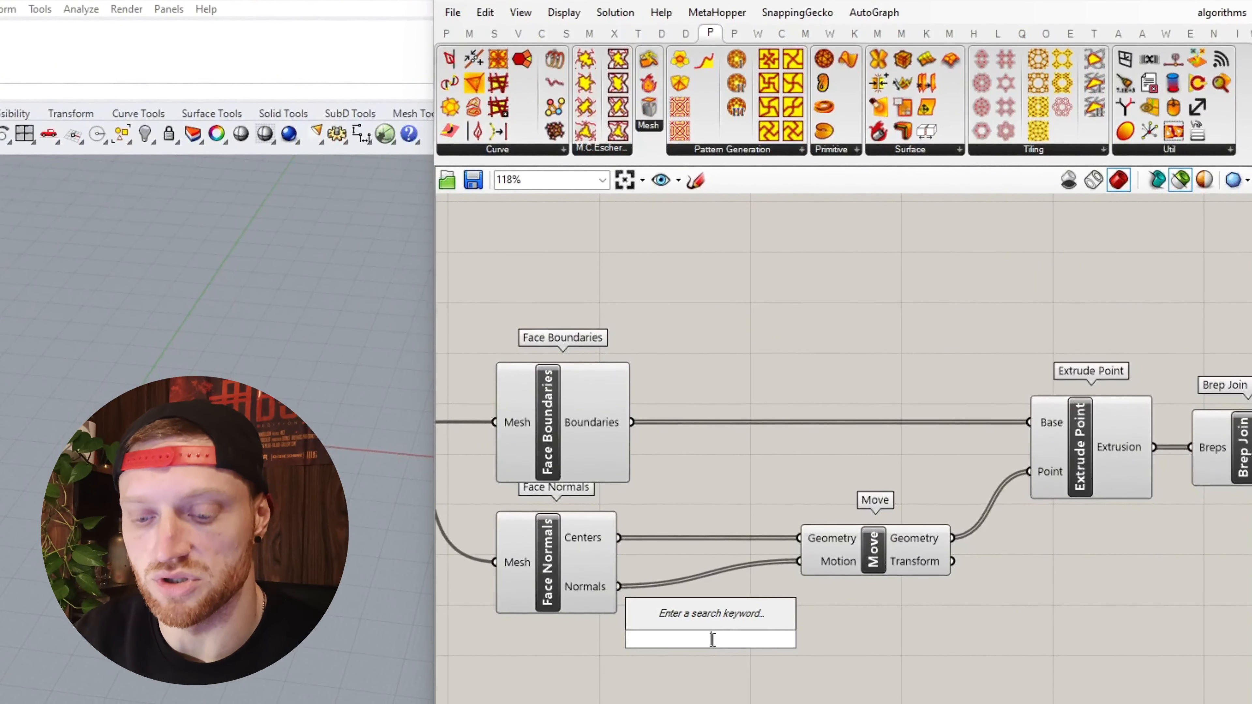
{"action": "type", "text": "mul"}
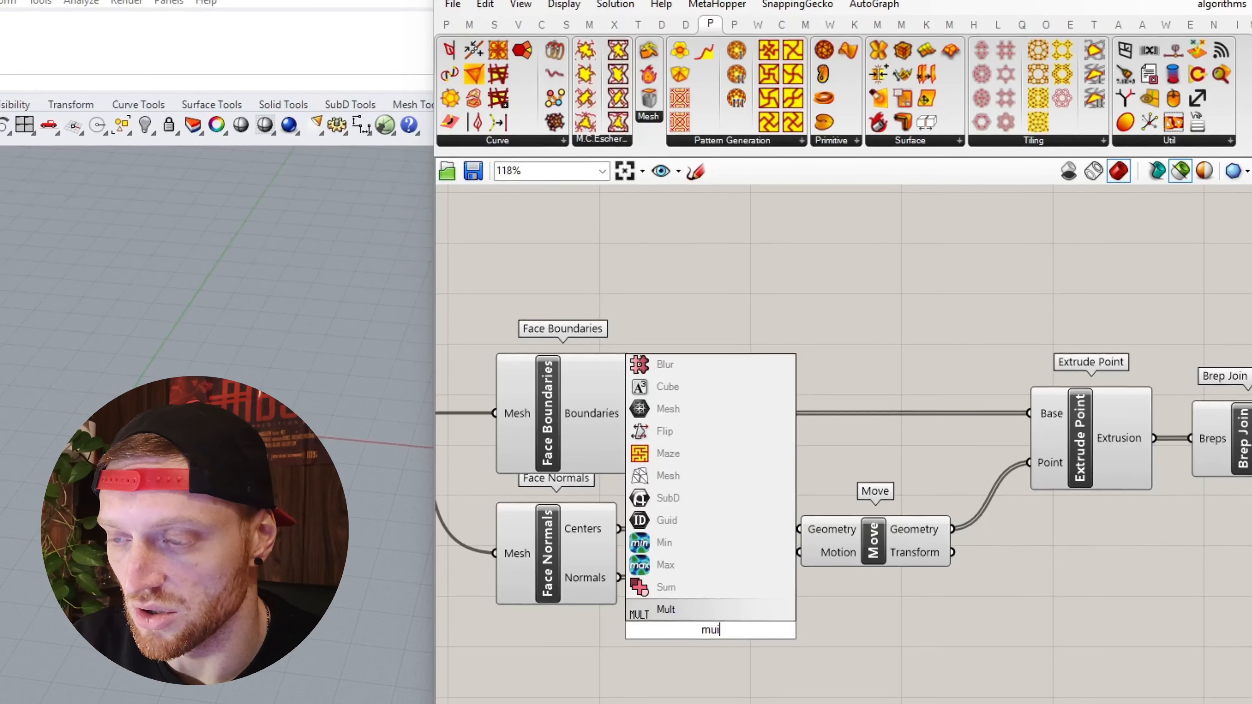
{"action": "type", "text": "tipi"}
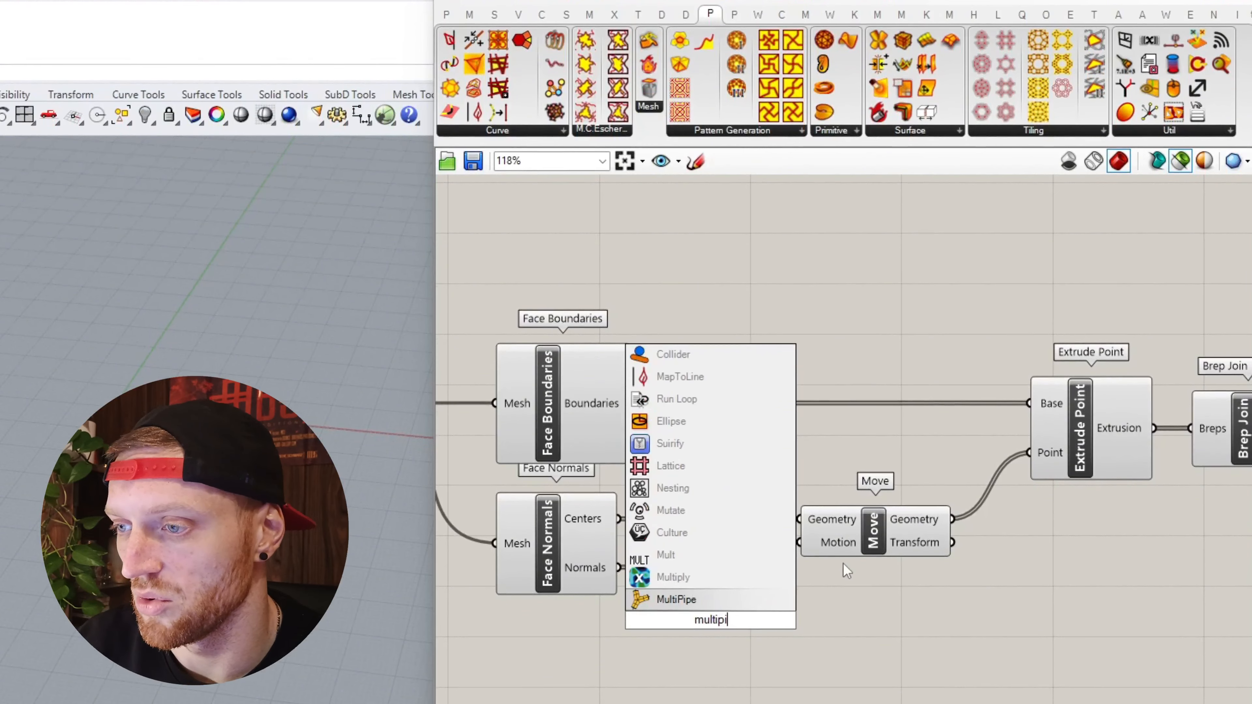
{"action": "key", "text": "BackSpace"}
{"action": "type", "text": "li"}
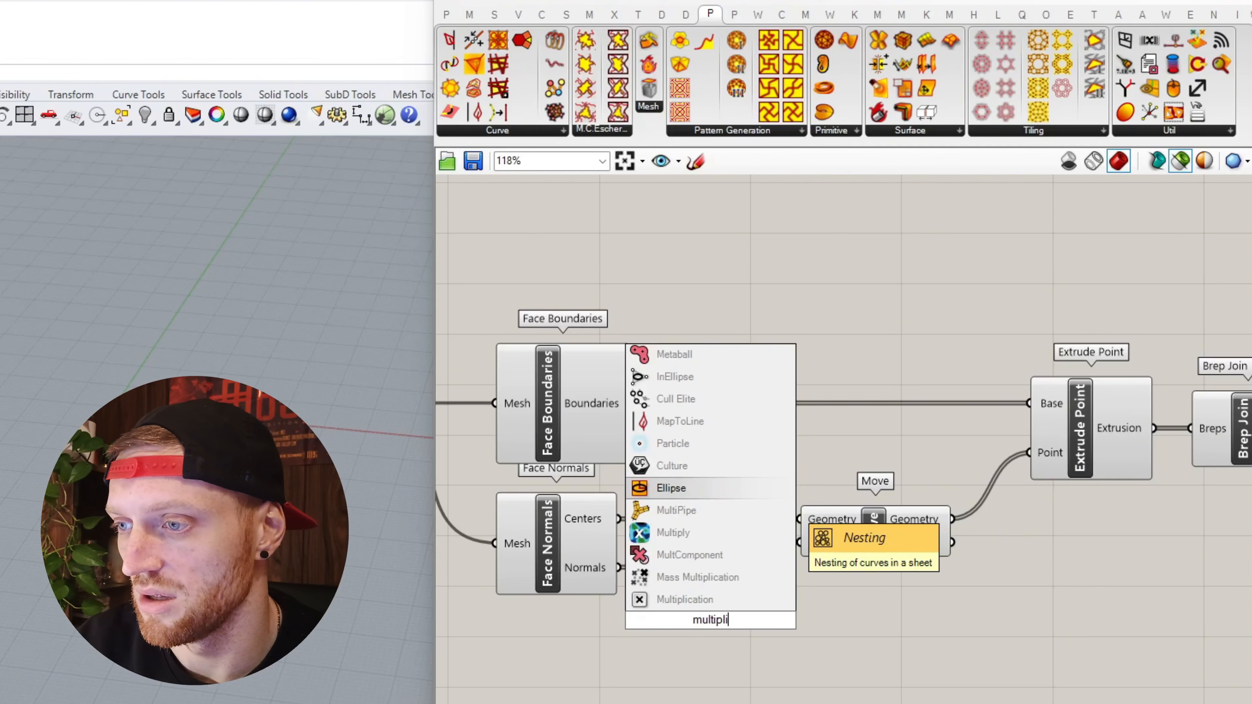
{"action": "left_click", "coordinate": [738, 599]}
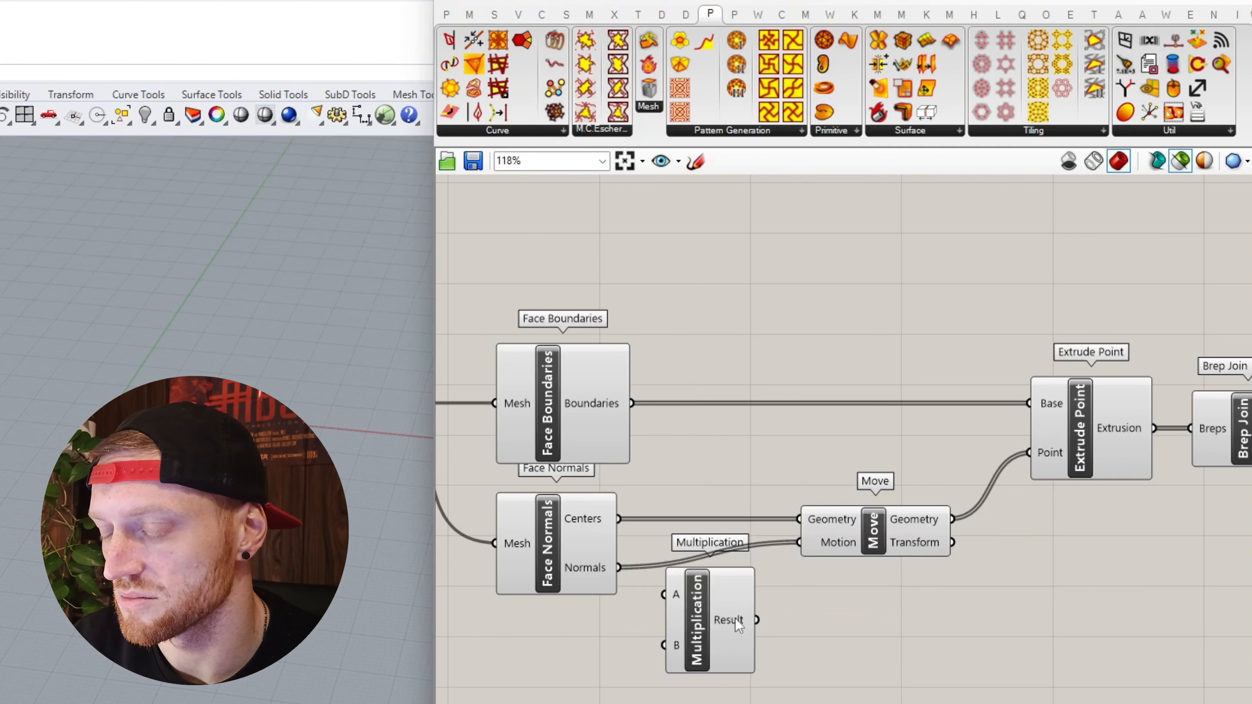
{"action": "left_click_drag", "start_coordinate": [738, 624], "coordinate": [785, 635]}
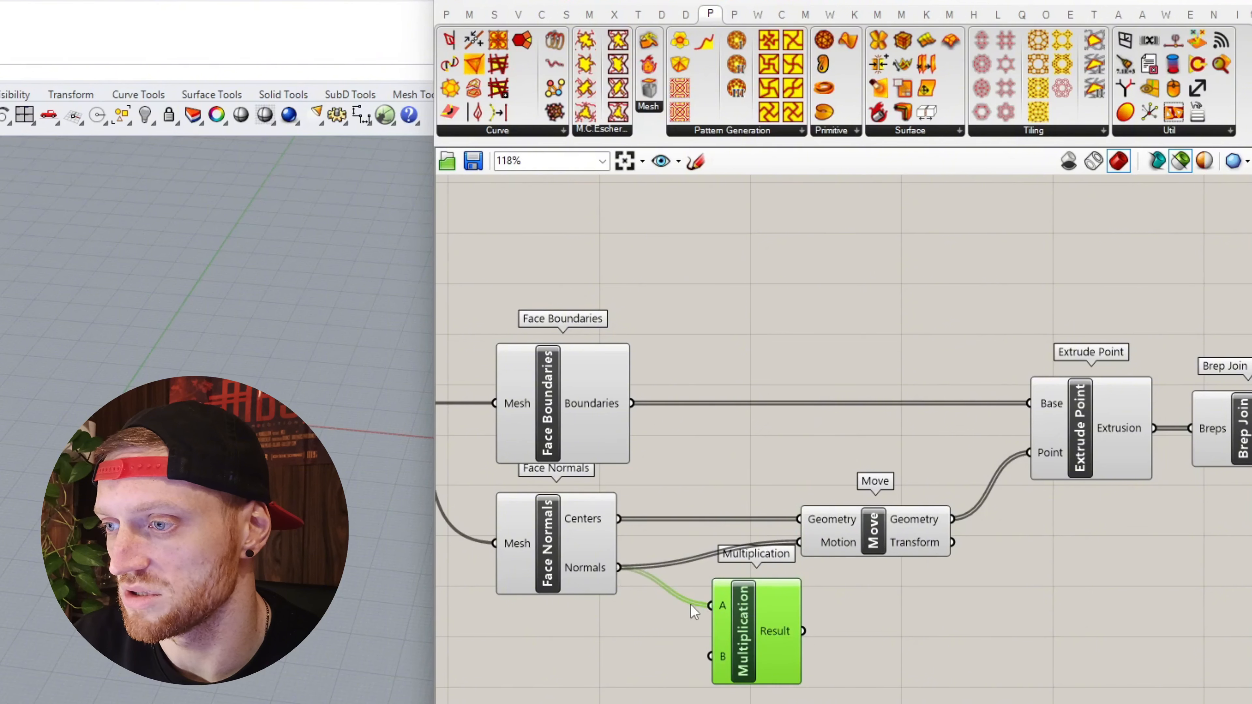
- Add a Number Slider set to 1.2 feeding Multiplication's input B, and connect the Multiplication Result to Move's Motion input
{"action": "double_click", "coordinate": [526, 662]}
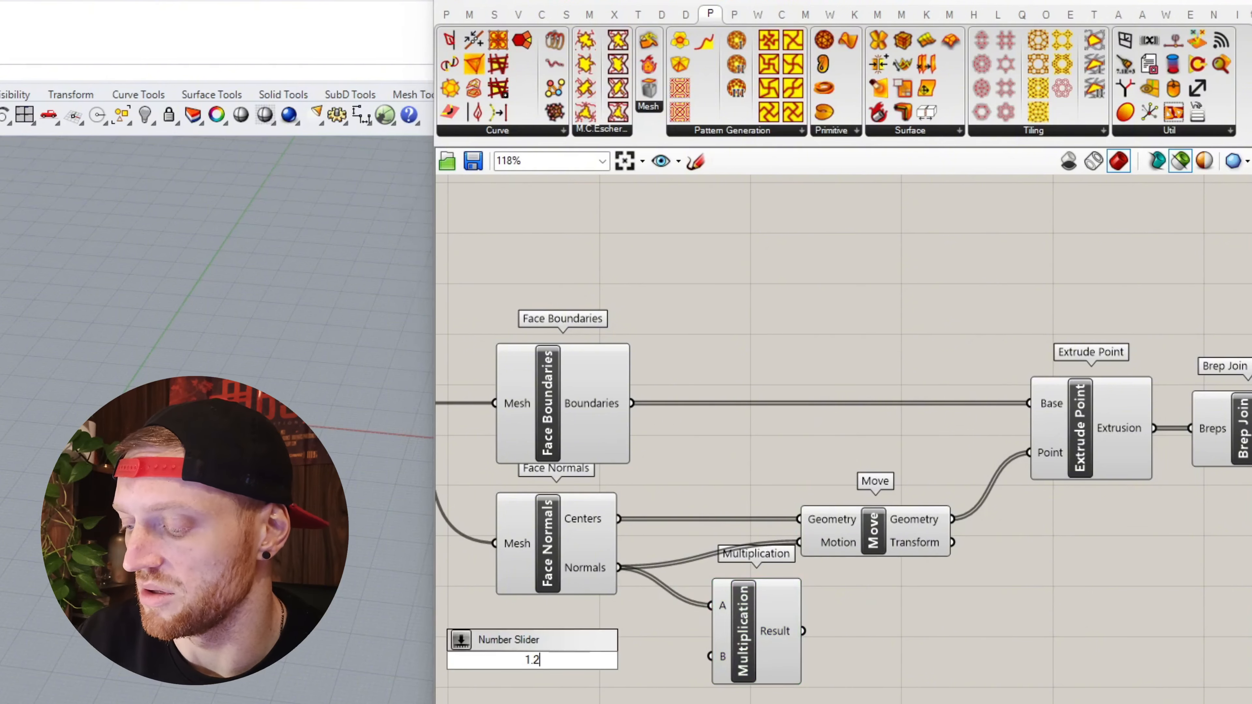
{"action": "type", "text": "1.2"}
{"action": "key", "text": "Return"}
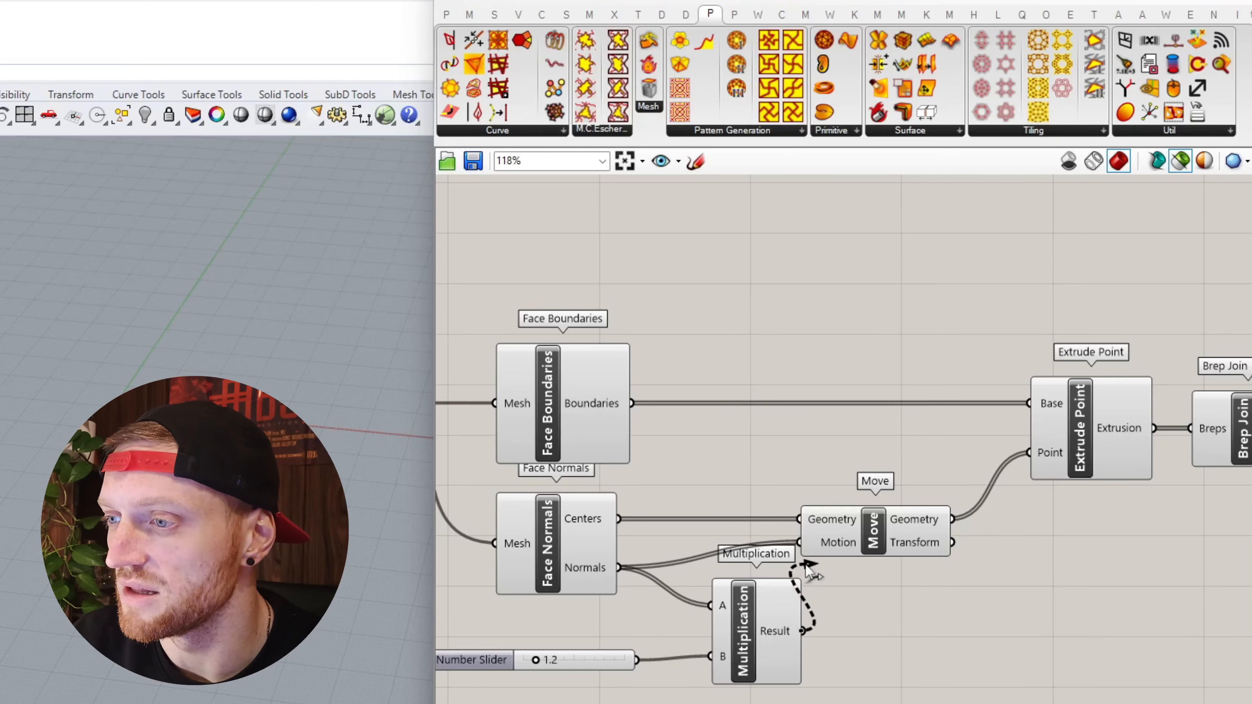
{"action": "left_click_drag", "start_coordinate": [809, 560], "coordinate": [806, 558]}
- Preview the moved points and reposition the Multiplication component and its slider more compactly between Face Normals and Move
{"action": "left_click", "coordinate": [867, 539]}
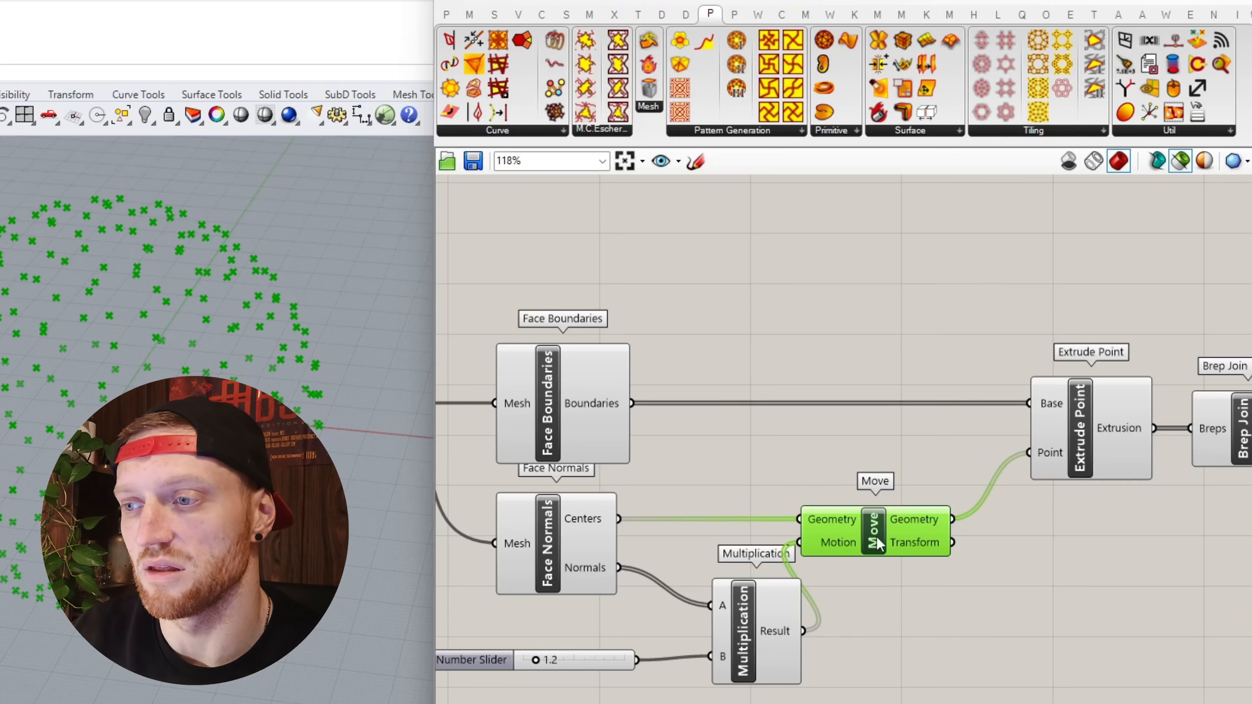
{"action": "left_click_drag", "start_coordinate": [776, 633], "coordinate": [728, 593]}
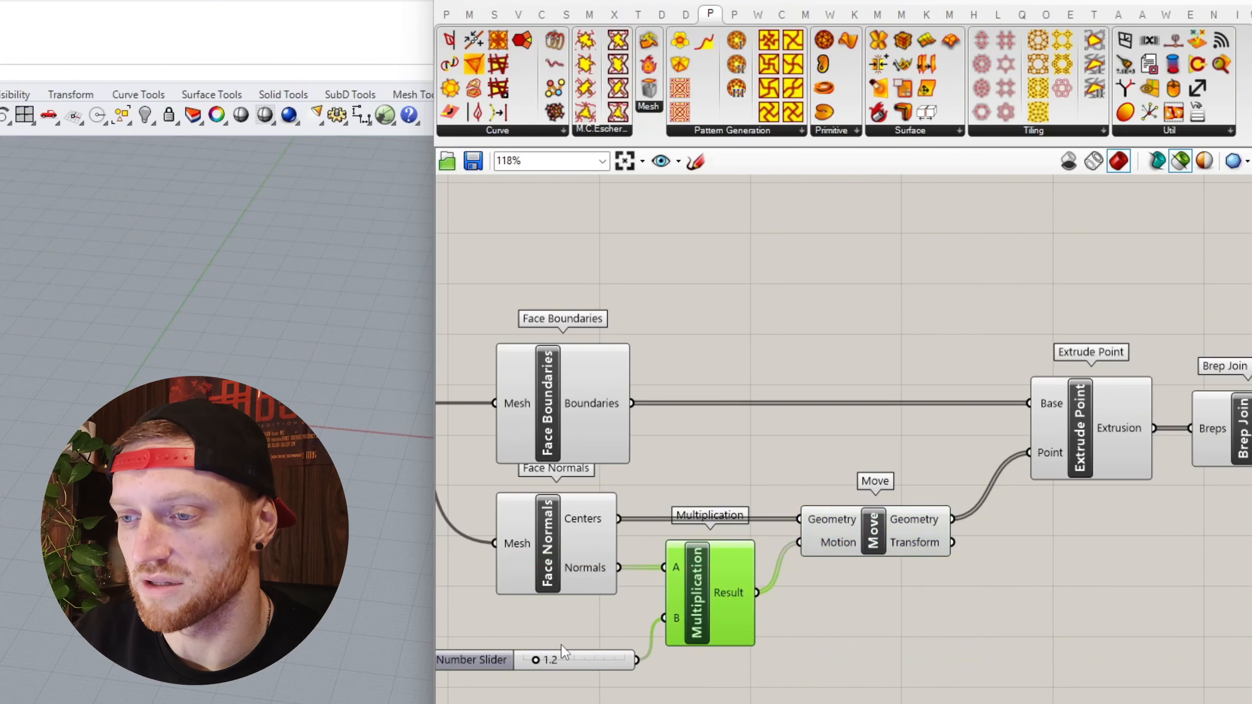
{"action": "left_click_drag", "start_coordinate": [494, 665], "coordinate": [476, 623]}
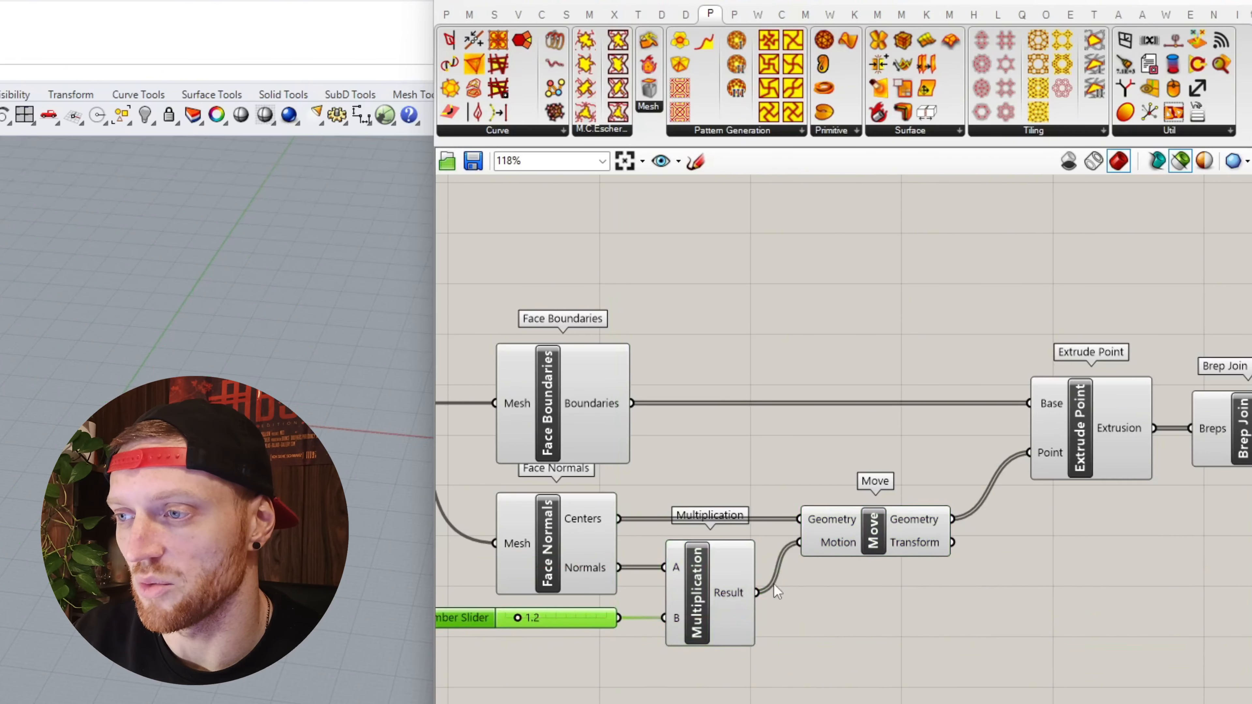
- Highlight the Extrude Point result in the viewport and set the multiplication slider to 7.4
{"action": "right_click_drag", "start_coordinate": [955, 519], "coordinate": [786, 530]}
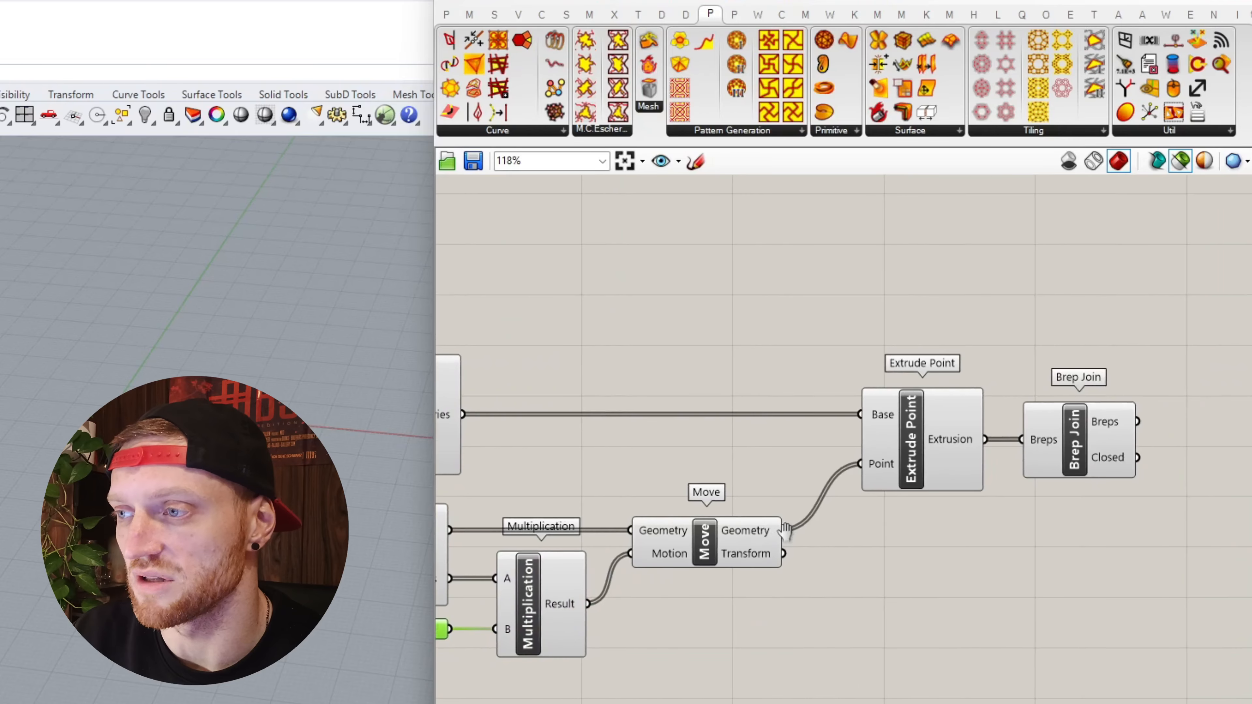
{"action": "left_click", "coordinate": [947, 448]}
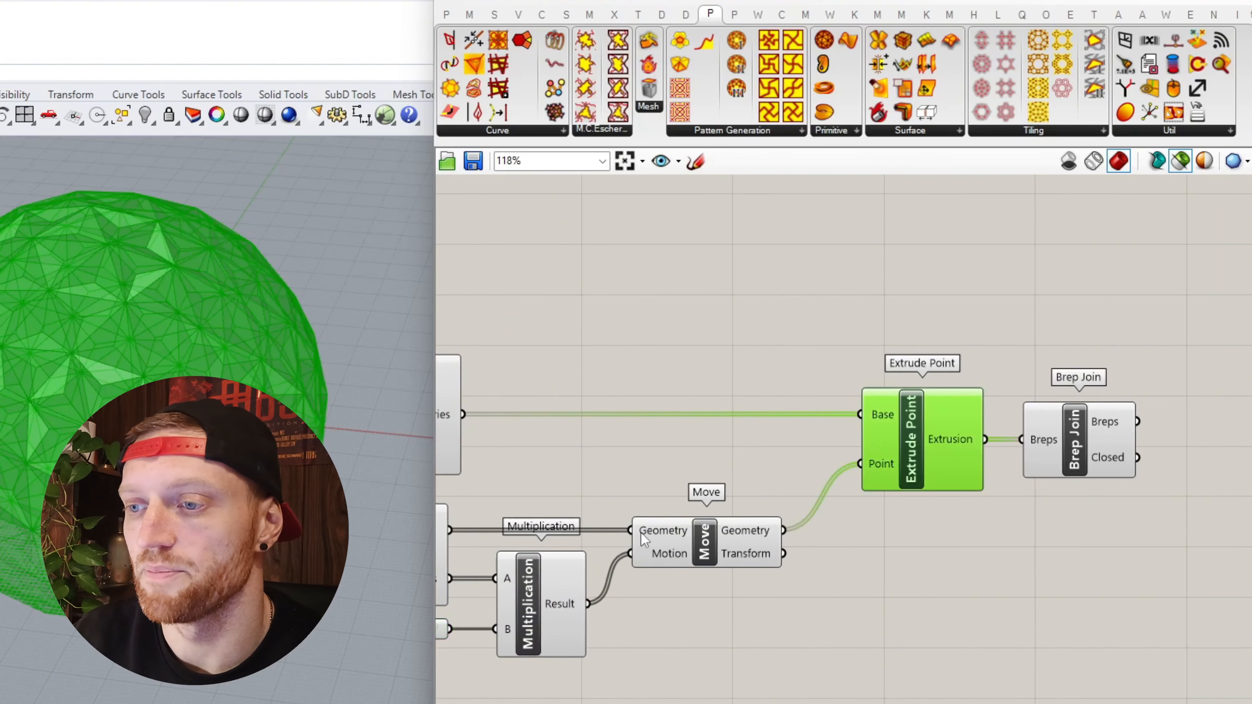
{"action": "right_click_drag", "start_coordinate": [643, 539], "coordinate": [838, 505]}
{"action": "scroll", "coordinate": [531, 599], "scroll_direction": "up", "scroll_amount": 3}
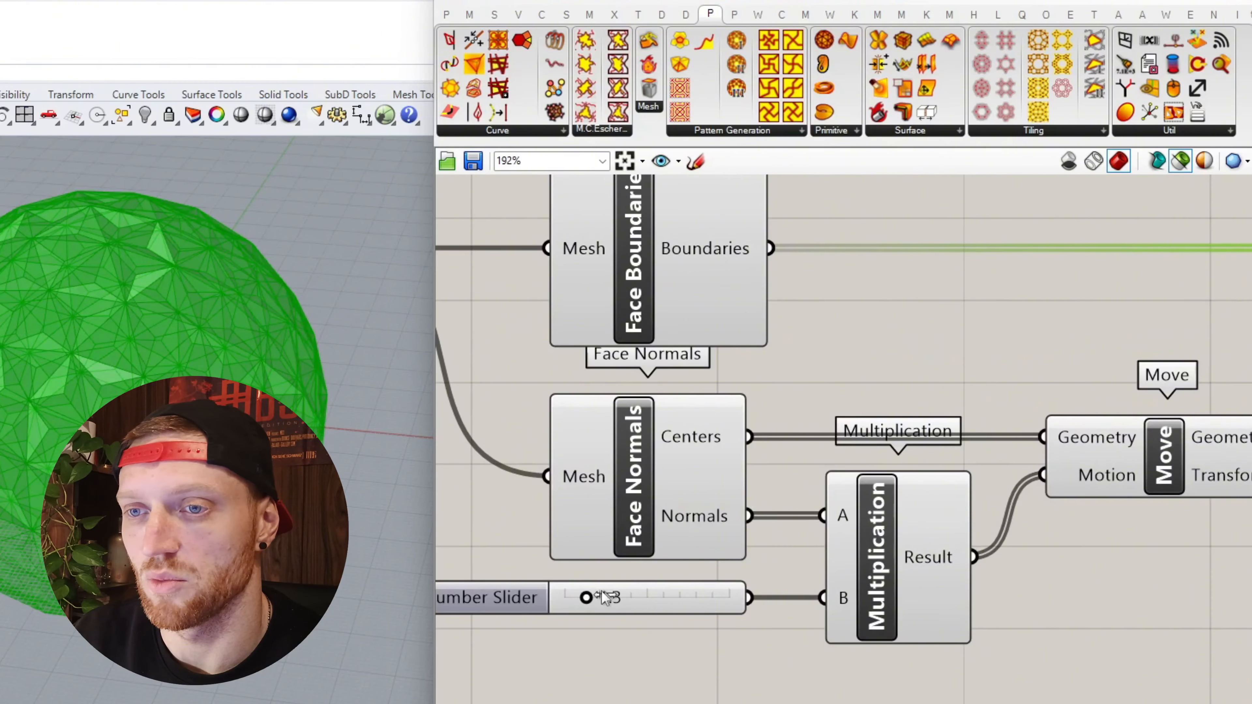
{"action": "left_click_drag", "start_coordinate": [606, 598], "coordinate": [676, 598]}
{"action": "right_click_drag", "start_coordinate": [277, 345], "coordinate": [106, 358]}
{"action": "scroll", "coordinate": [626, 534], "scroll_direction": "down", "scroll_amount": 3}
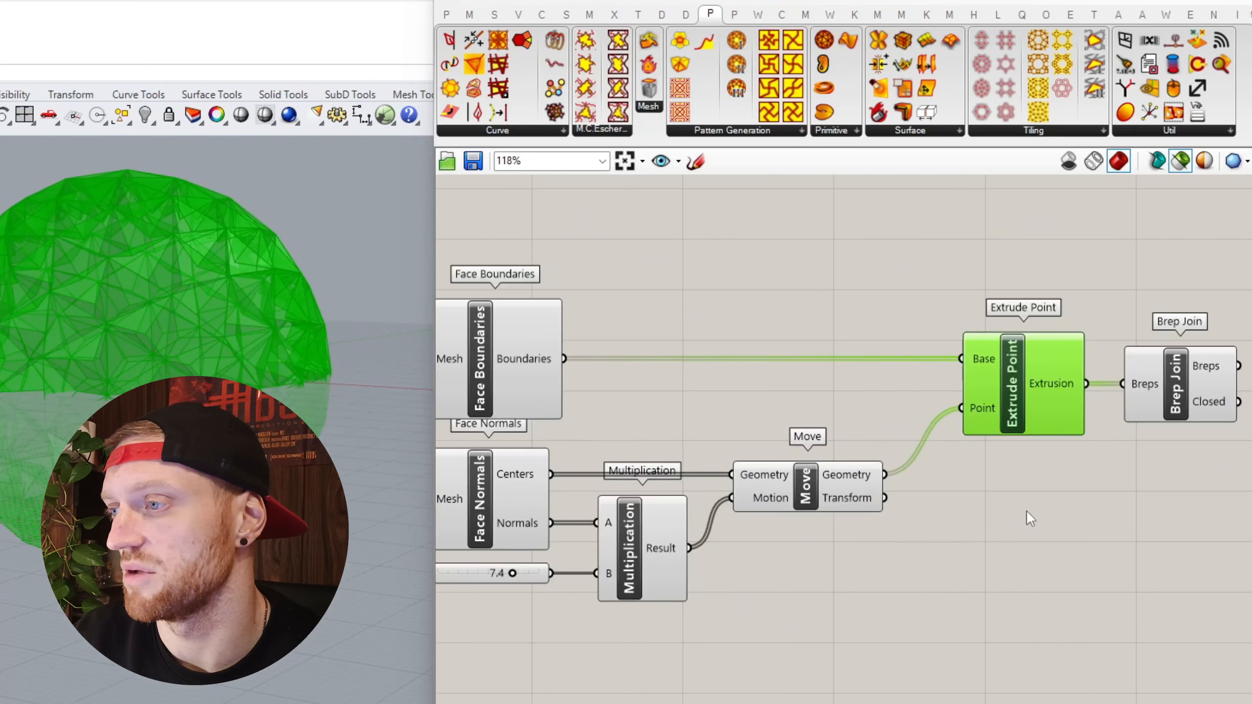
- Bake the Brep Join geometry of the 7.4 version on the Default layer
{"action": "right_click_drag", "start_coordinate": [1149, 407], "coordinate": [1161, 398]}
{"action": "right_click", "coordinate": [1190, 384]}
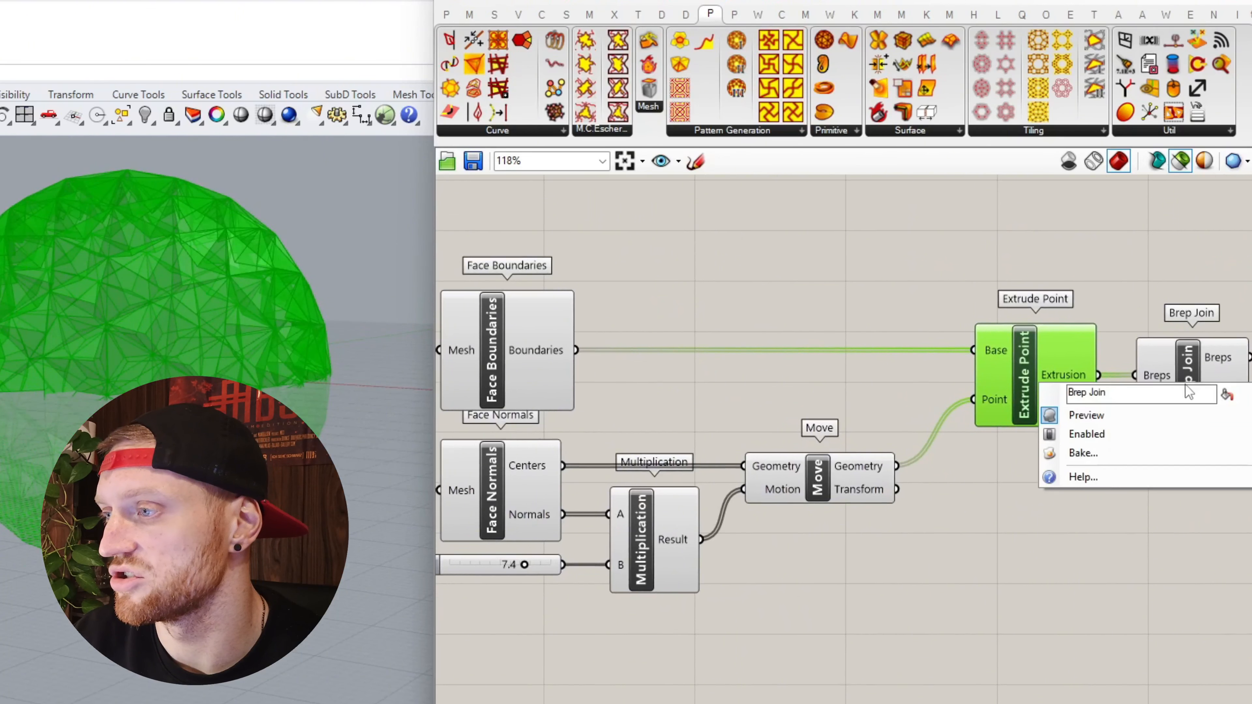
{"action": "left_click", "coordinate": [1131, 453]}
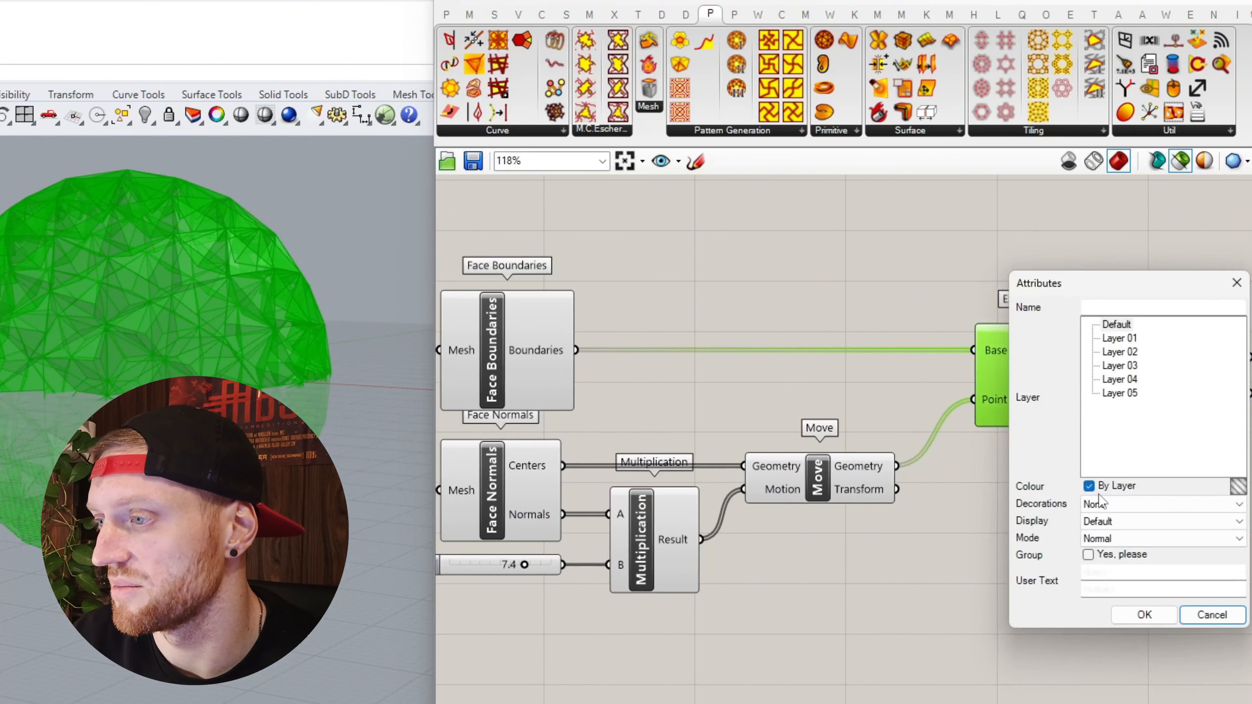
{"action": "left_click", "coordinate": [1146, 613]}
- Move the baked ball along its X axis clear of the Grasshopper preview and inspect its deep facets
{"action": "scroll", "coordinate": [353, 395], "scroll_direction": "down", "scroll_amount": 5}
{"action": "left_click", "coordinate": [213, 401]}
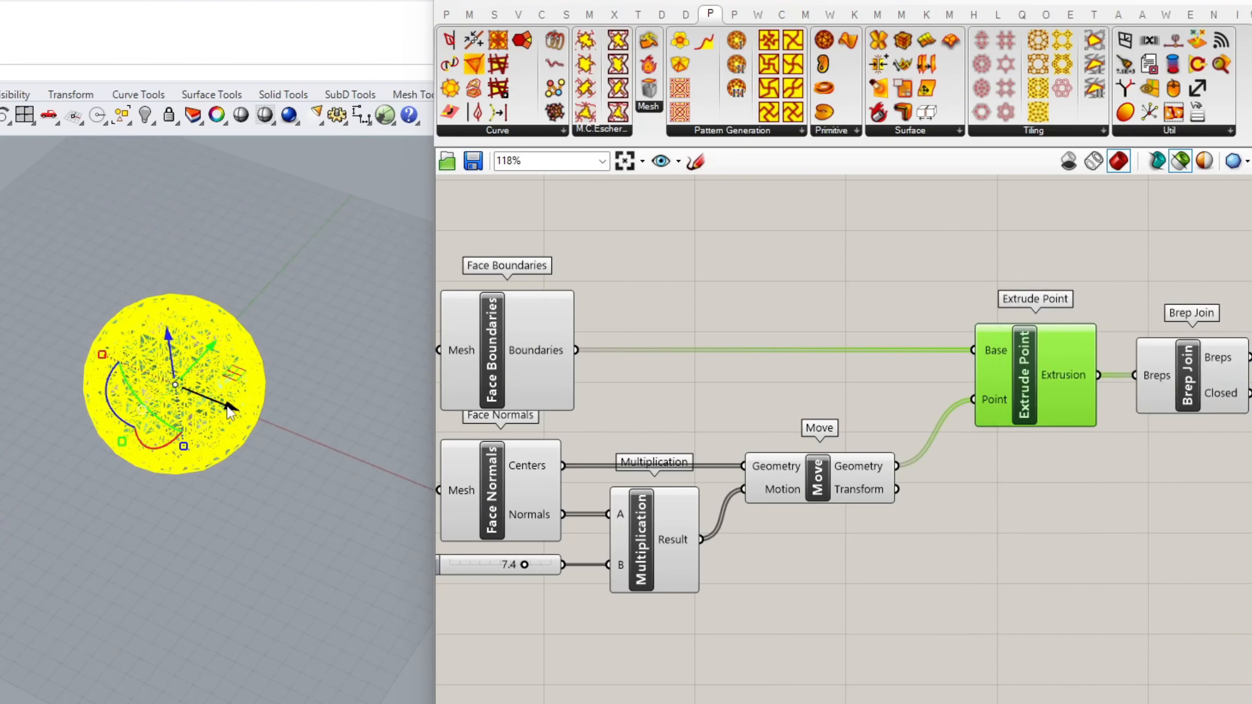
{"action": "left_click_drag", "start_coordinate": [228, 406], "coordinate": [2, 319]}
{"action": "left_click", "coordinate": [107, 329]}
{"action": "scroll", "coordinate": [10, 306], "scroll_direction": "up", "scroll_amount": 5}
{"action": "scroll", "coordinate": [74, 296], "scroll_direction": "down", "scroll_amount": 4}
{"action": "scroll", "coordinate": [59, 301], "scroll_direction": "up", "scroll_amount": 6}
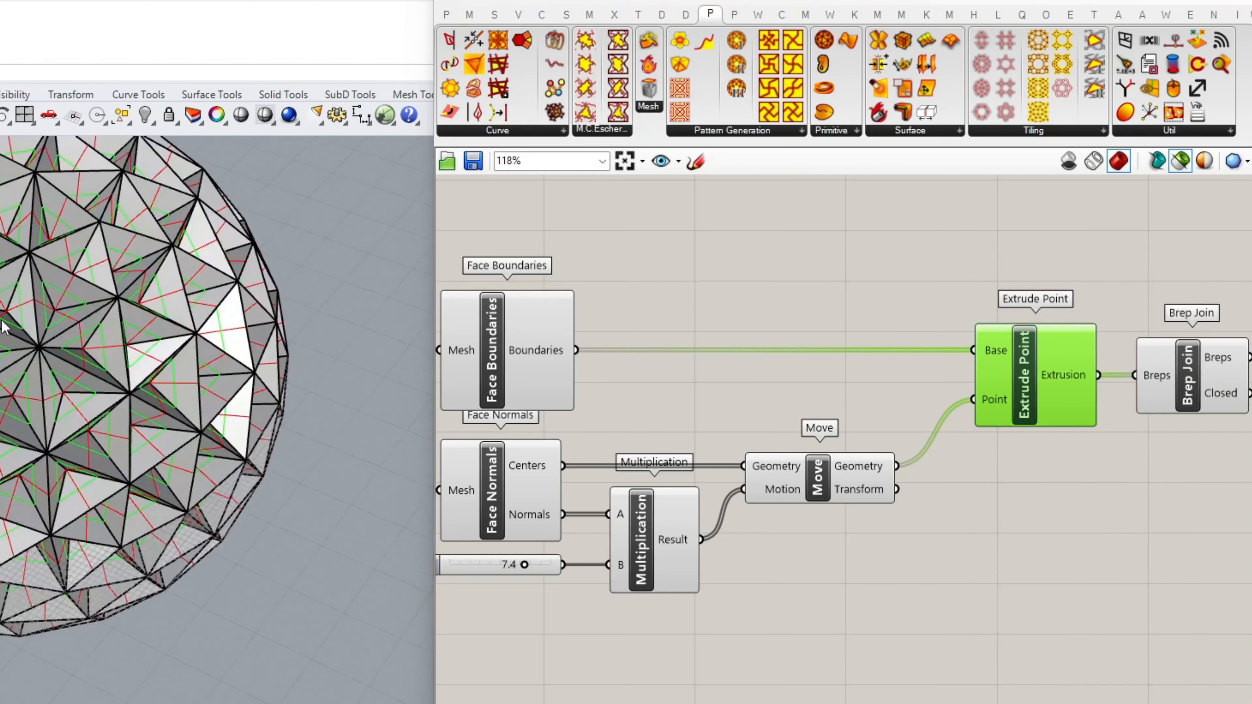
{"action": "scroll", "coordinate": [15, 332], "scroll_direction": "down", "scroll_amount": 4}
- Set the multiplication slider to 1.8 and bake the Brep Join result as a second ball on the Default layer
{"action": "scroll", "coordinate": [442, 625], "scroll_direction": "up", "scroll_amount": 3}
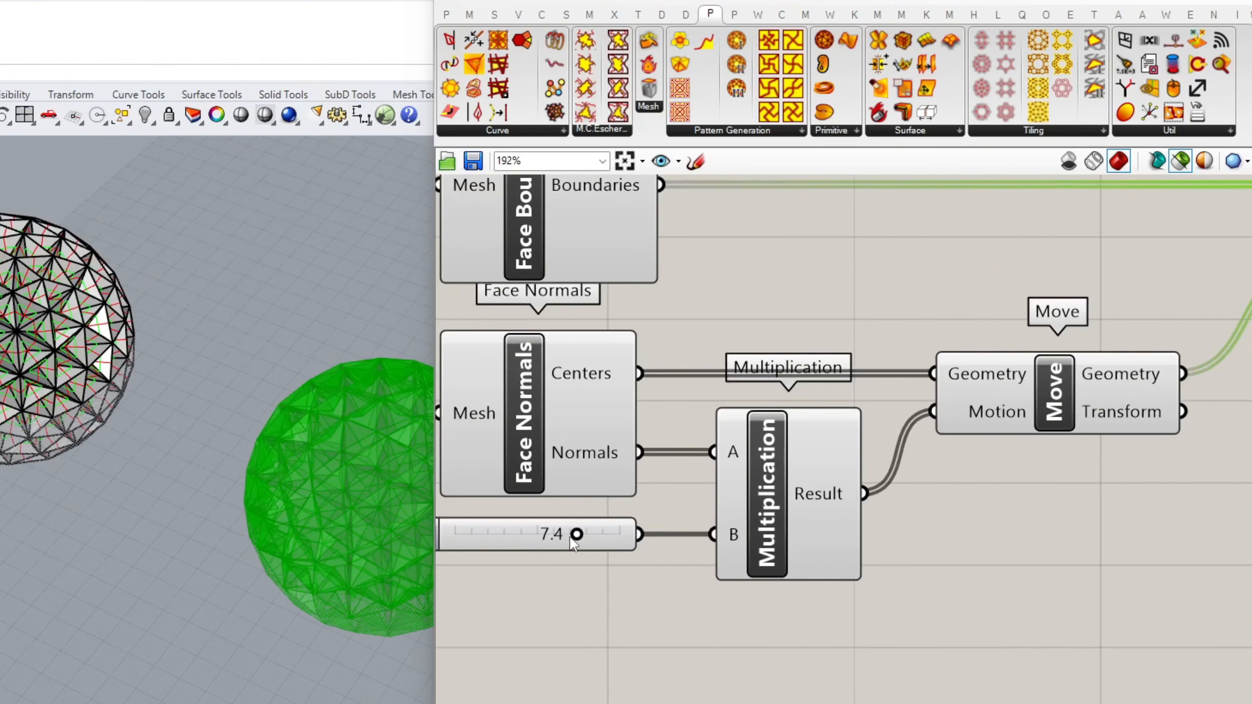
{"action": "left_click_drag", "start_coordinate": [540, 538], "coordinate": [486, 536]}
{"action": "scroll", "coordinate": [515, 559], "scroll_direction": "down", "scroll_amount": 5}
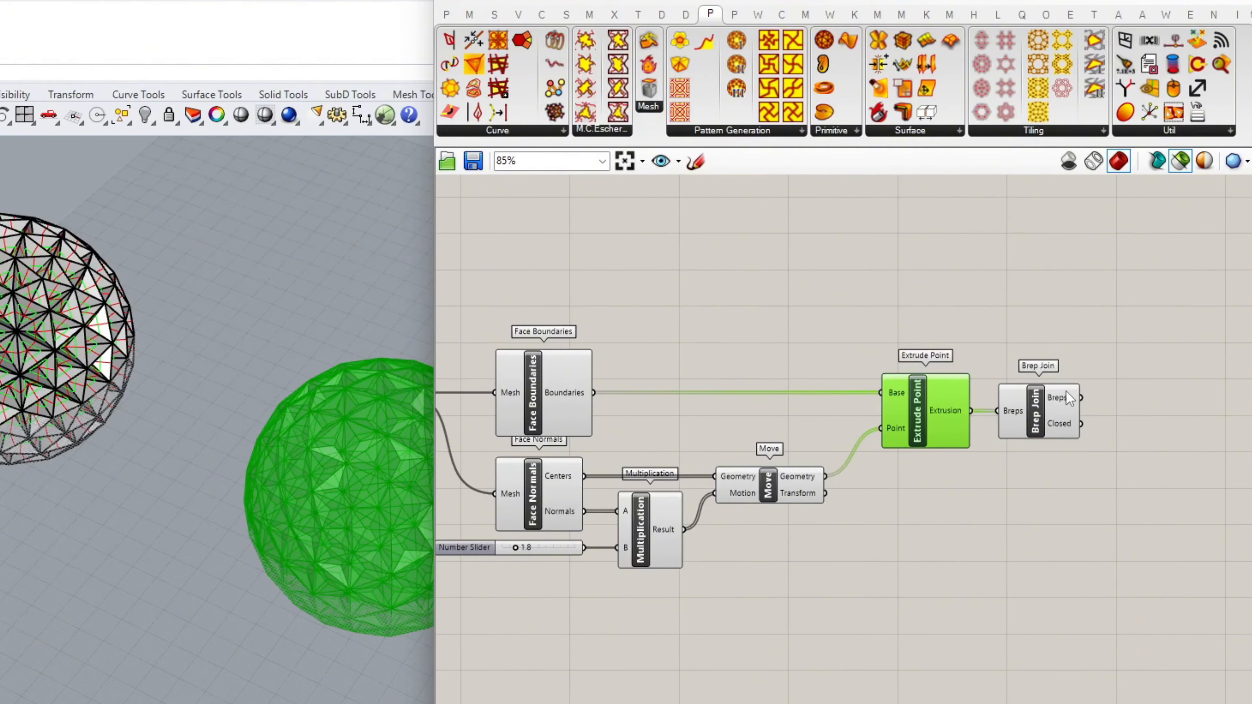
{"action": "right_click", "coordinate": [1041, 409]}
{"action": "left_click", "coordinate": [1068, 478]}
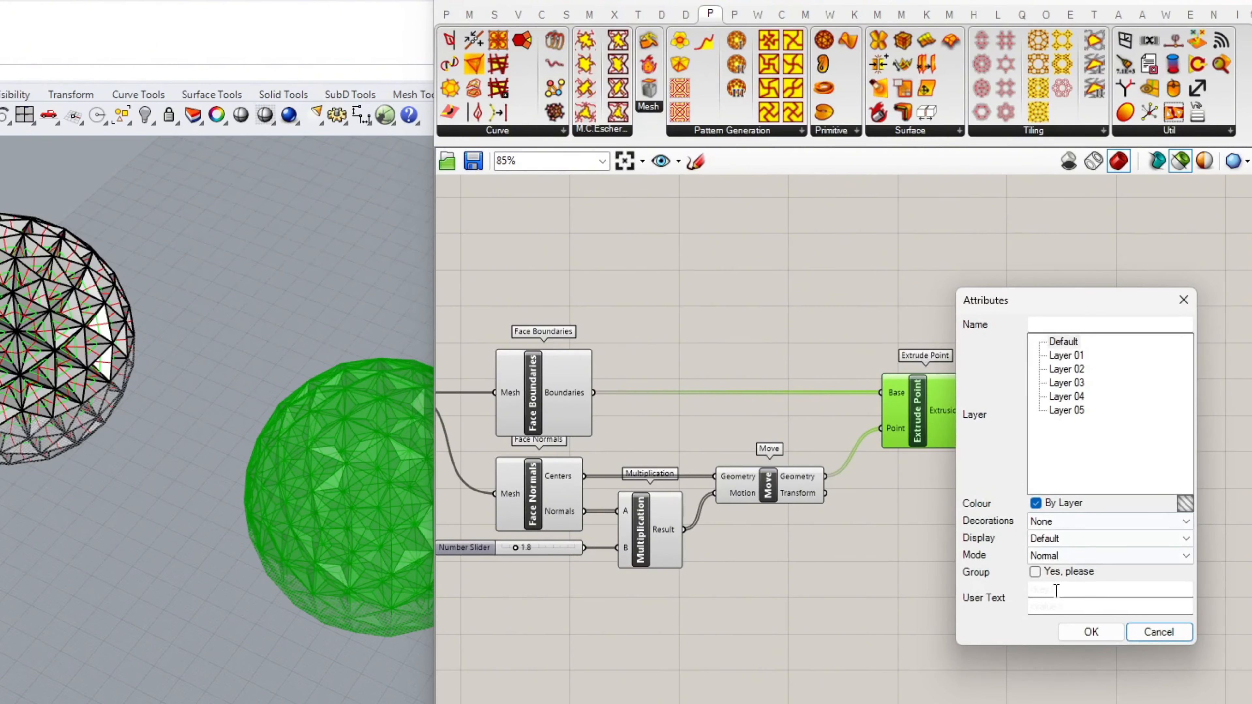
{"action": "left_click", "coordinate": [1090, 631]}
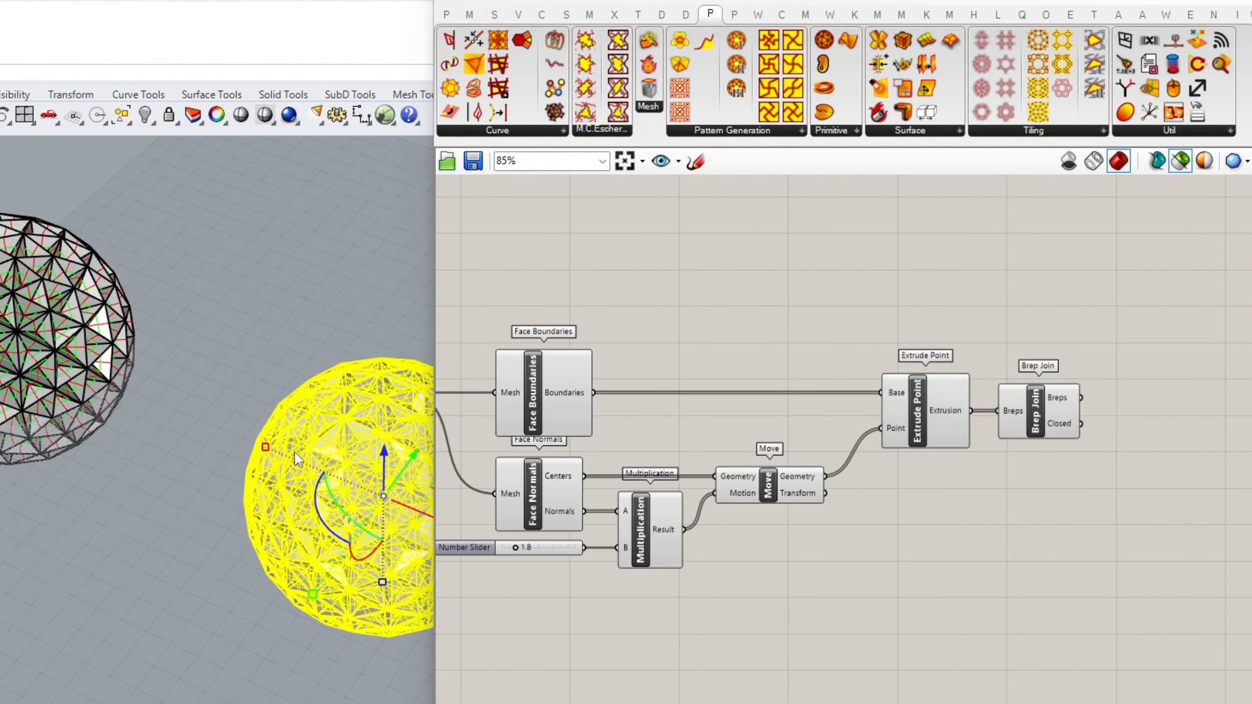
- Move the second baked ball off the origin to a place near the first one and compare their facets
{"action": "left_click_drag", "start_coordinate": [403, 472], "coordinate": [175, 602]}
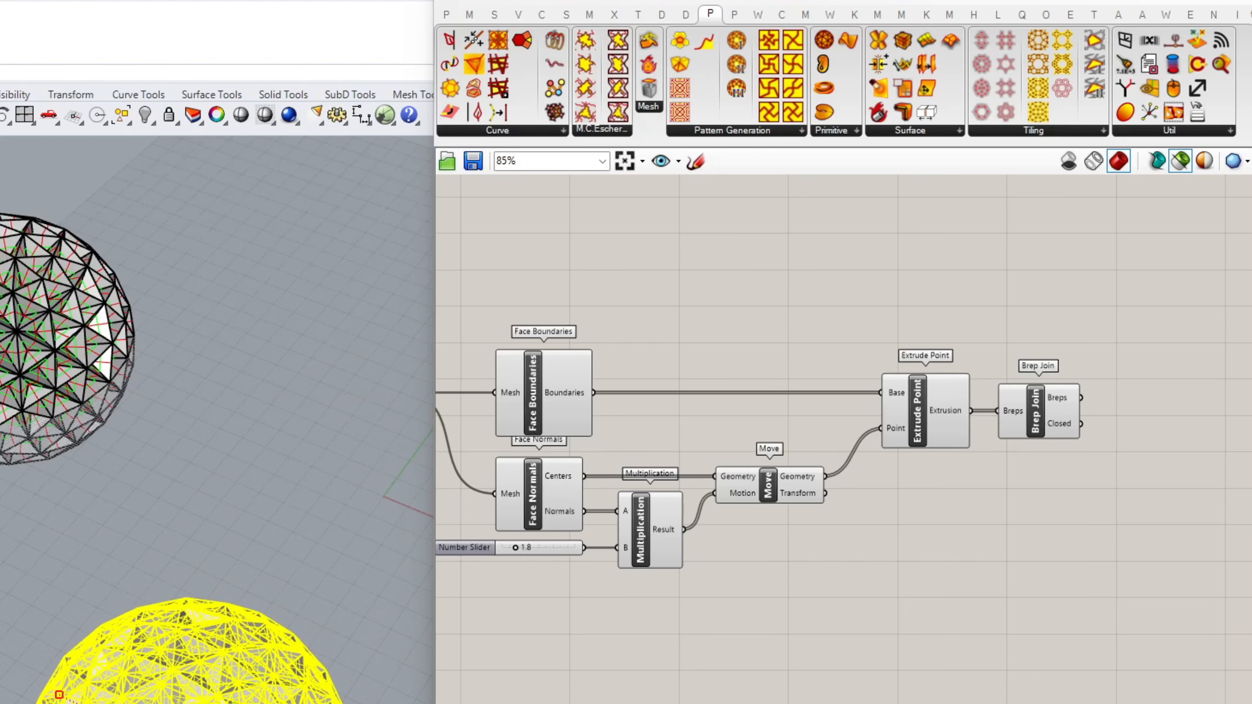
{"action": "left_click_drag", "start_coordinate": [160, 659], "coordinate": [0, 597]}
{"action": "right_click_drag", "start_coordinate": [7, 568], "coordinate": [10, 424]}
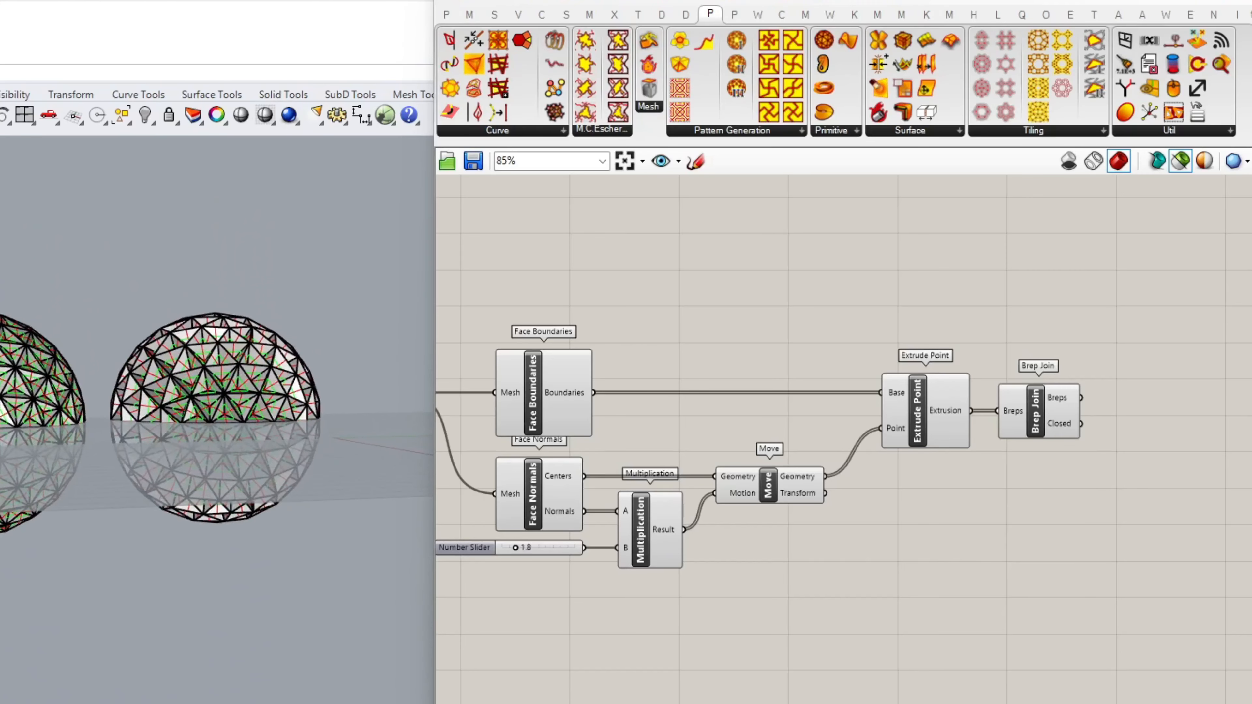
{"action": "right_click_drag", "start_coordinate": [232, 355], "coordinate": [222, 359]}
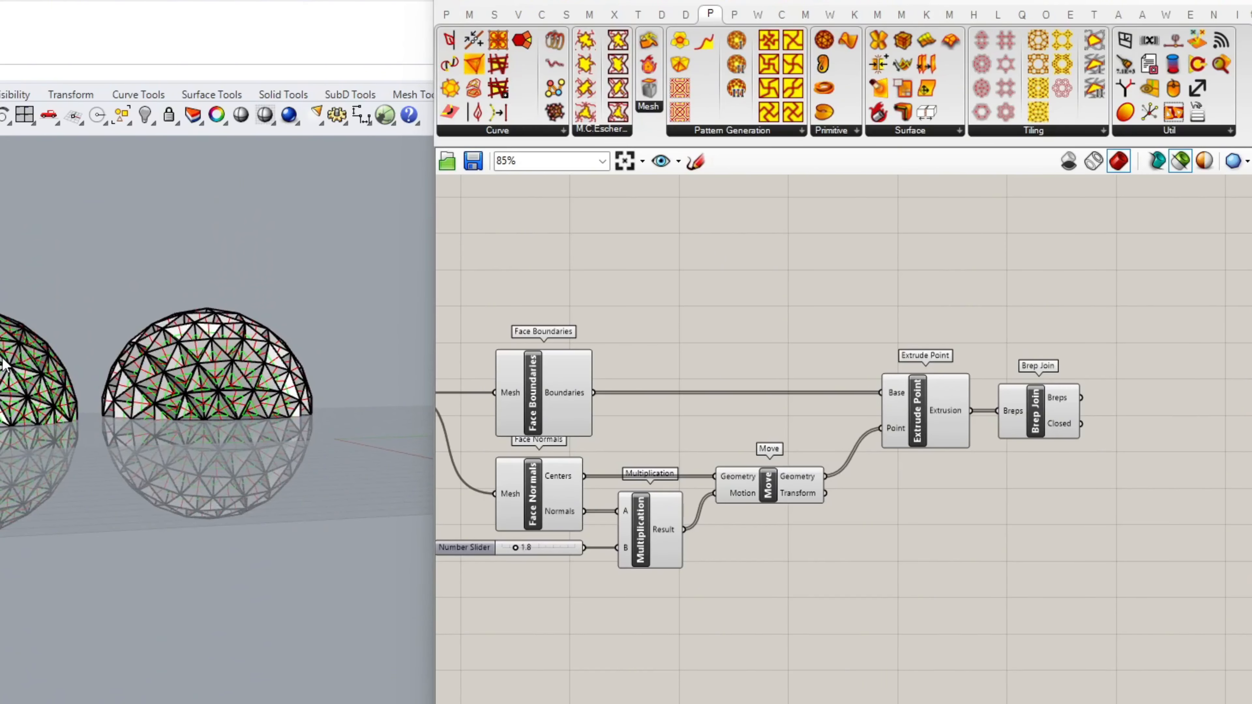
{"action": "right_click_drag", "start_coordinate": [84, 340], "coordinate": [215, 426]}
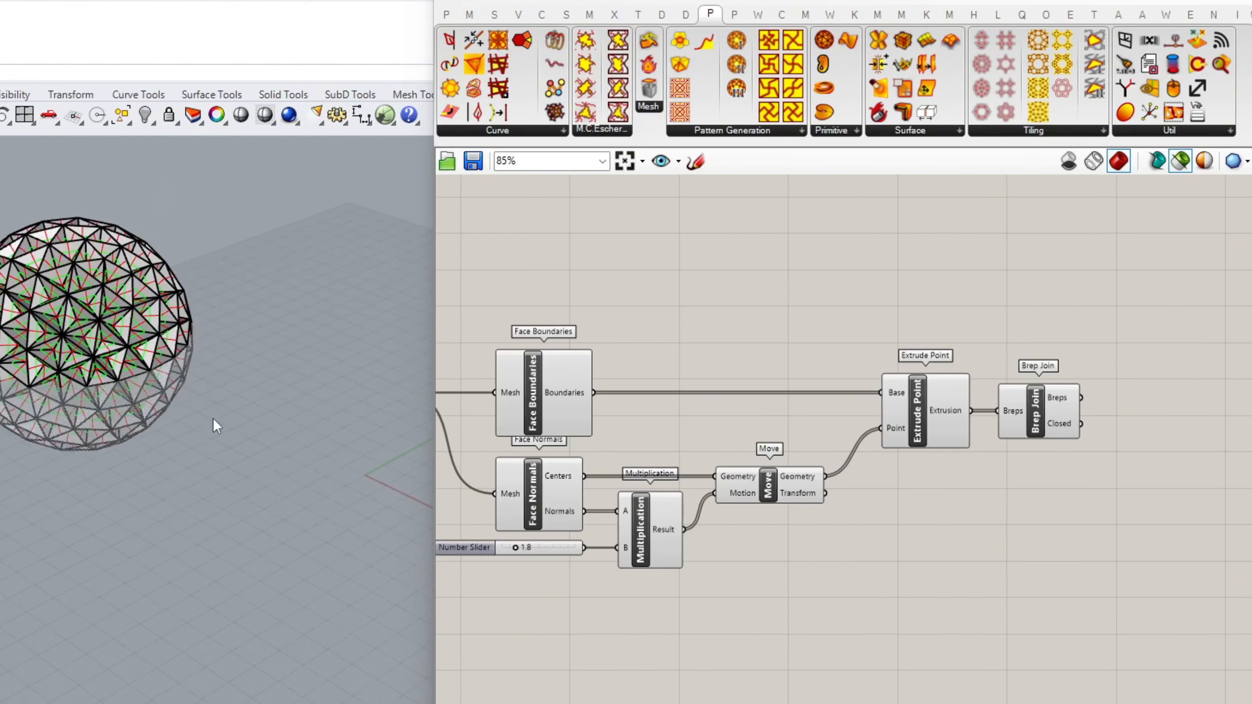
{"action": "scroll", "coordinate": [513, 600], "scroll_direction": "up", "scroll_amount": 6}
{"action": "scroll", "coordinate": [555, 507], "scroll_direction": "down", "scroll_amount": 5}
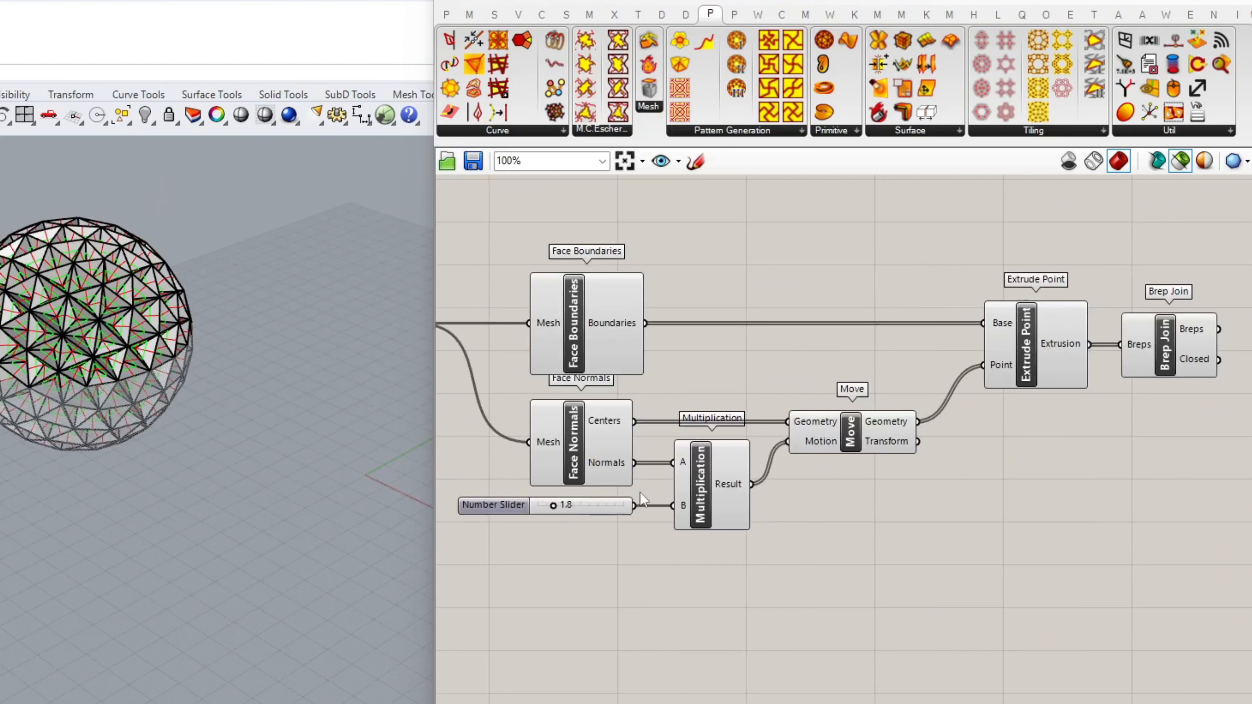
- Highlight the Brep Join preview and set the multiplication slider to 0.0
{"action": "left_click", "coordinate": [1143, 351]}
{"action": "scroll", "coordinate": [511, 496], "scroll_direction": "up", "scroll_amount": 3}
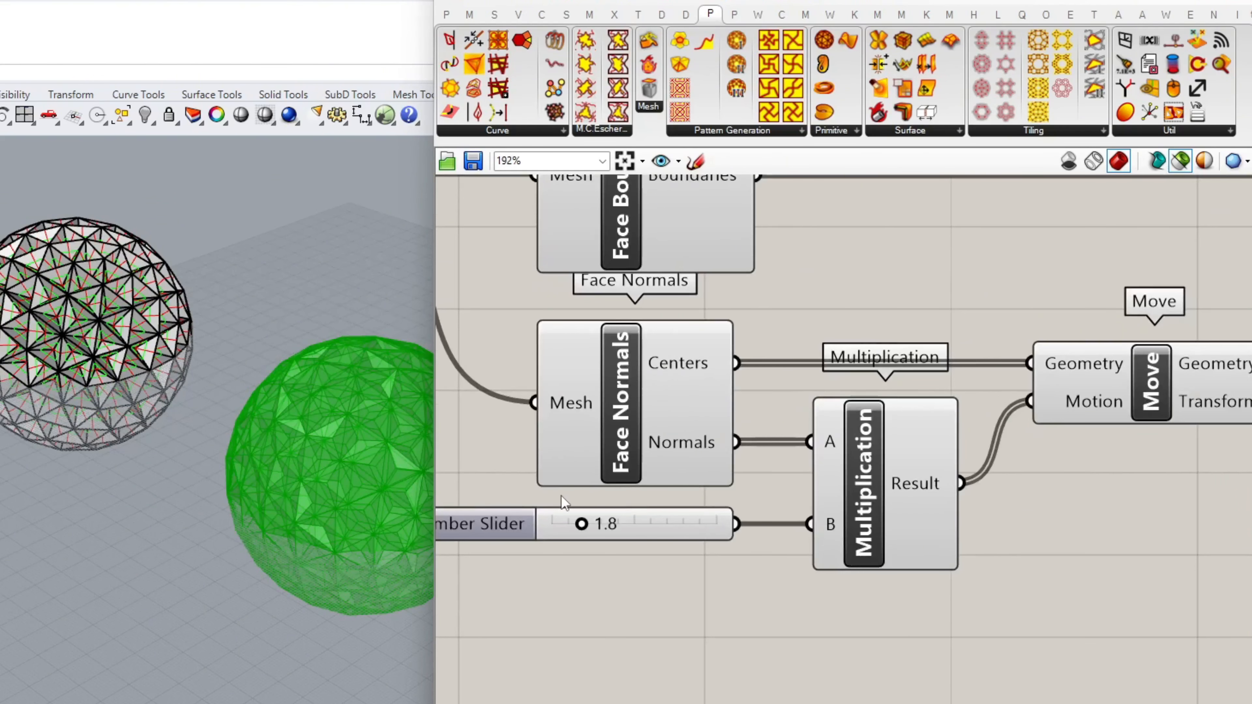
{"action": "left_click_drag", "start_coordinate": [582, 524], "coordinate": [540, 520]}
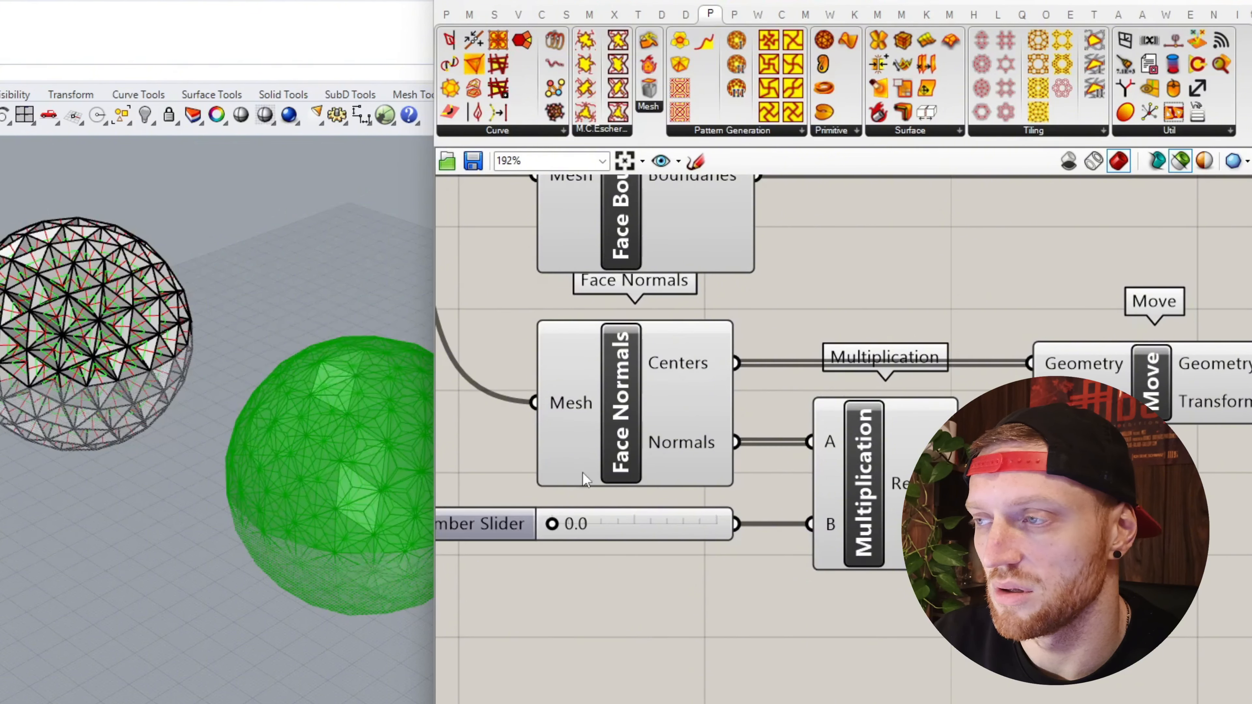
- Add a Negative component that takes the slider's value and feeds its Result into Multiplication's input B
{"action": "scroll", "coordinate": [622, 369], "scroll_direction": "down", "scroll_amount": 3}
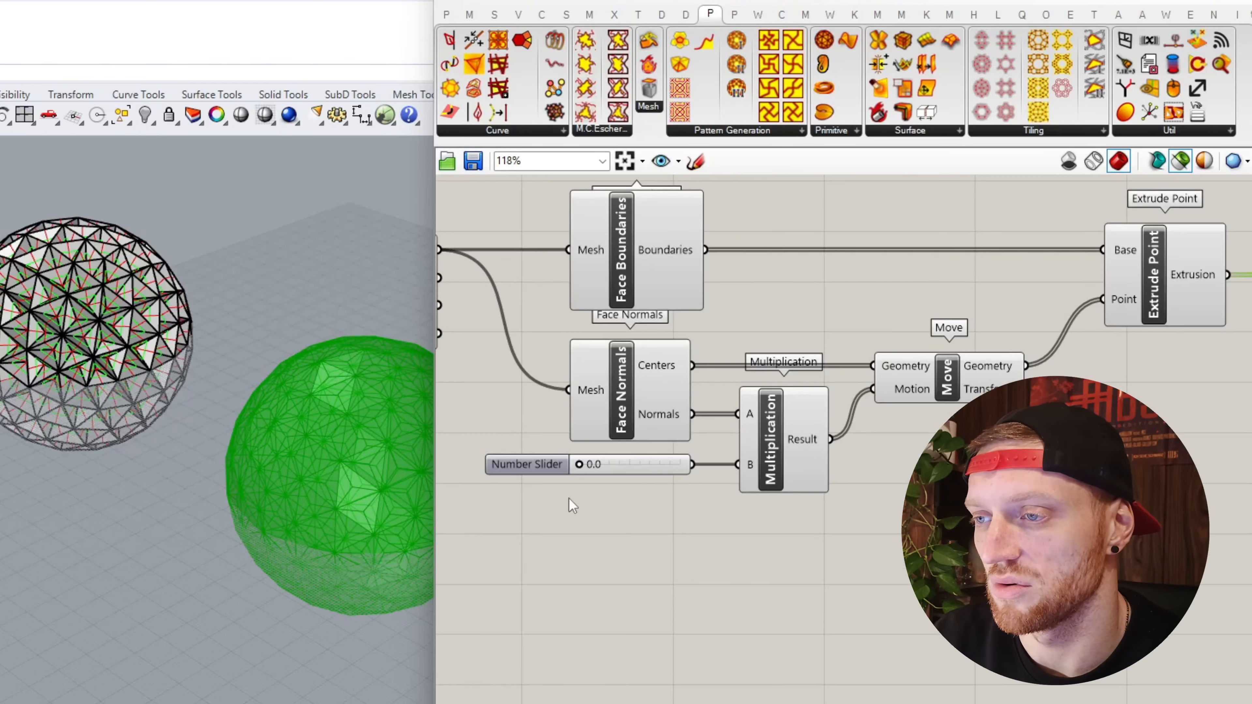
{"action": "left_click", "coordinate": [529, 479]}
{"action": "double_click", "coordinate": [527, 521]}
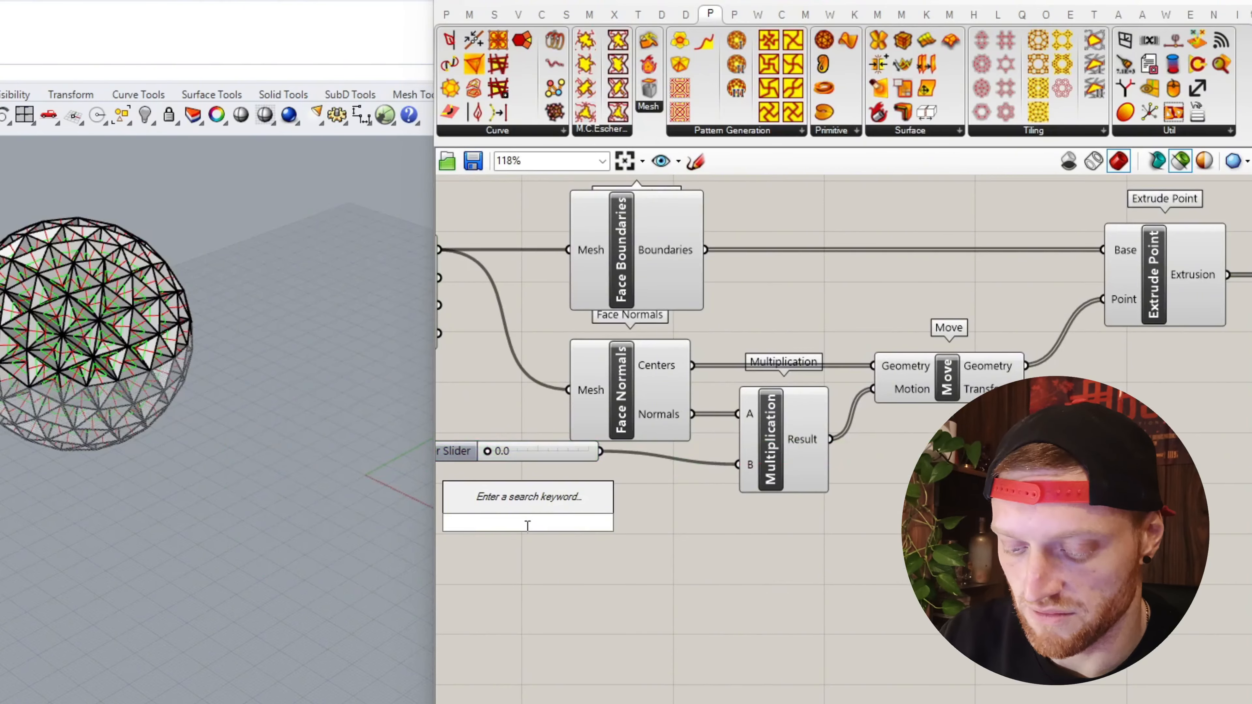
{"action": "type", "text": "negat"}
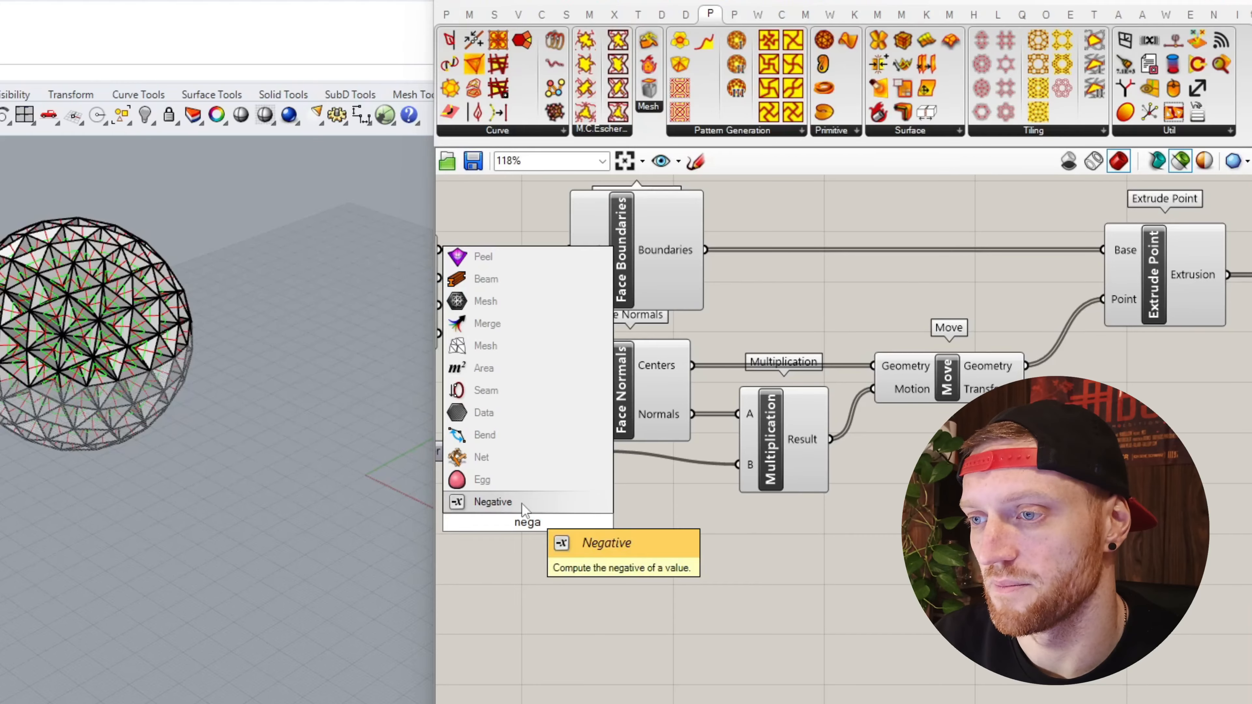
{"action": "key", "text": "Return"}
{"action": "left_click_drag", "start_coordinate": [556, 533], "coordinate": [632, 539]}
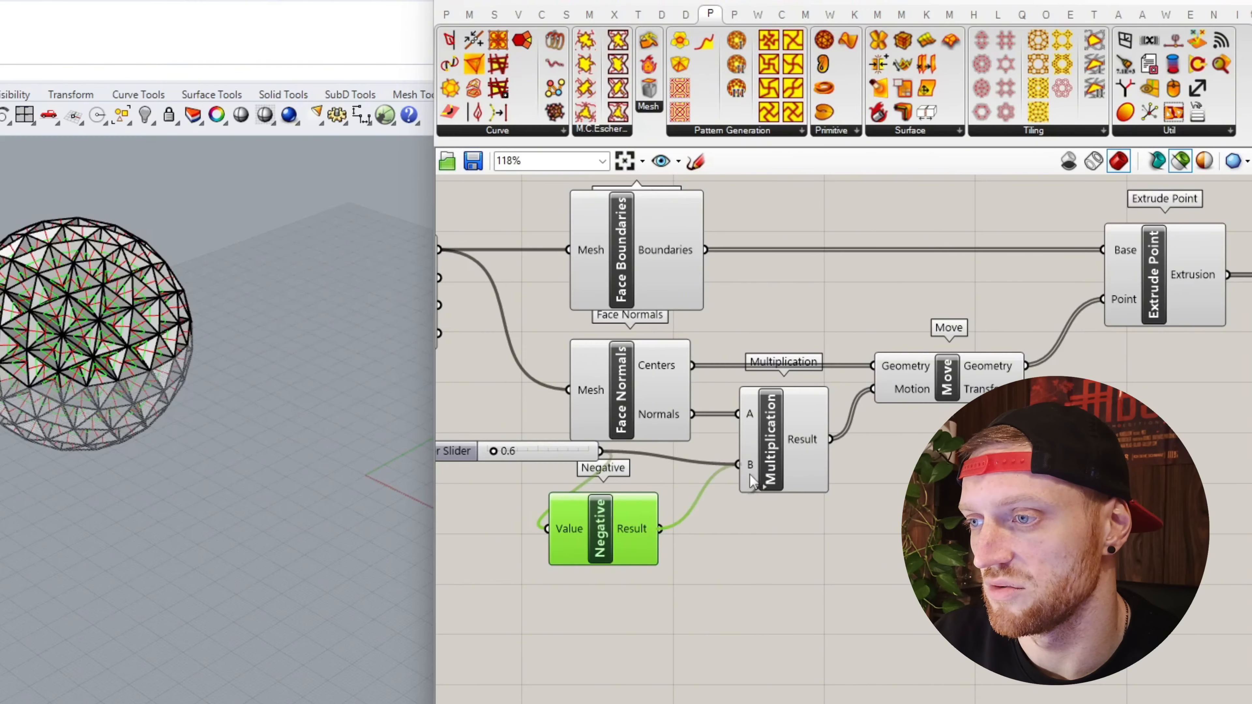
- Line up the number slider and the Negative component in a row ahead of Multiplication
{"action": "left_click_drag", "start_coordinate": [560, 459], "coordinate": [498, 510]}
{"action": "left_click_drag", "start_coordinate": [608, 538], "coordinate": [654, 503]}
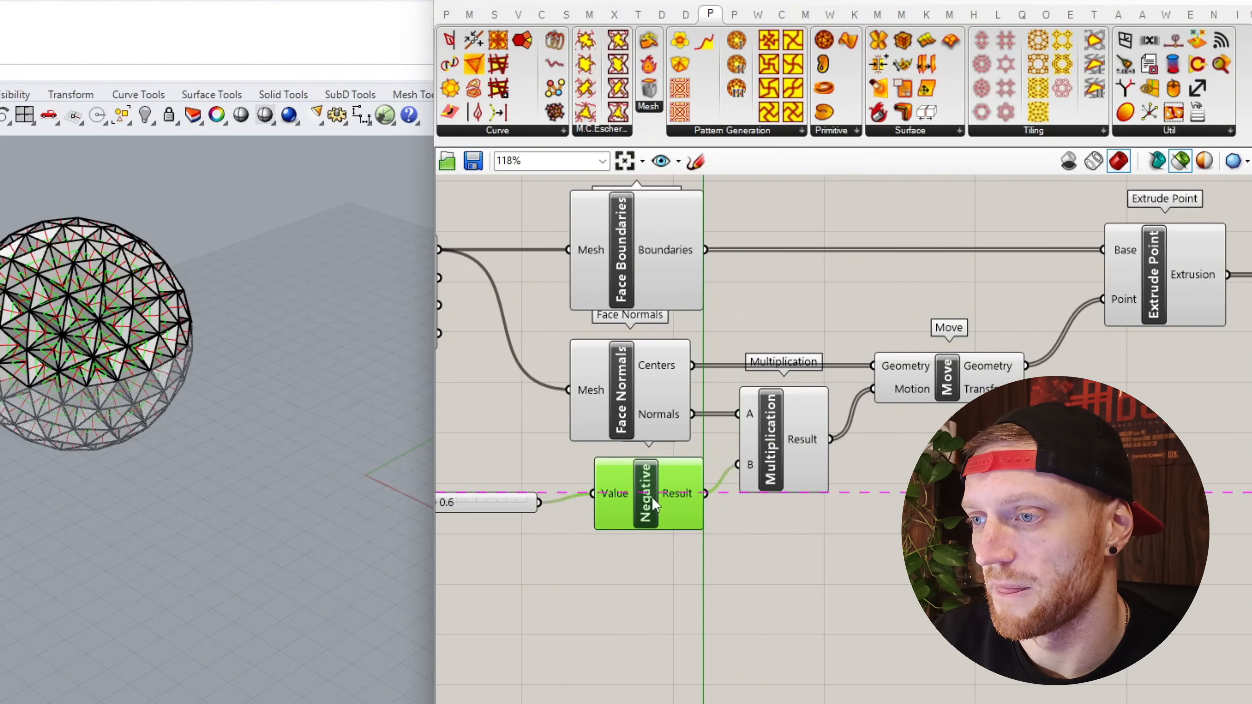
{"action": "left_click", "coordinate": [755, 467]}
- Highlight the Brep Join preview and set the slider feeding Negative to 2.2, checking the inverted ball from several angles
{"action": "left_click", "coordinate": [934, 390]}
{"action": "scroll", "coordinate": [989, 361], "scroll_direction": "down", "scroll_amount": 3}
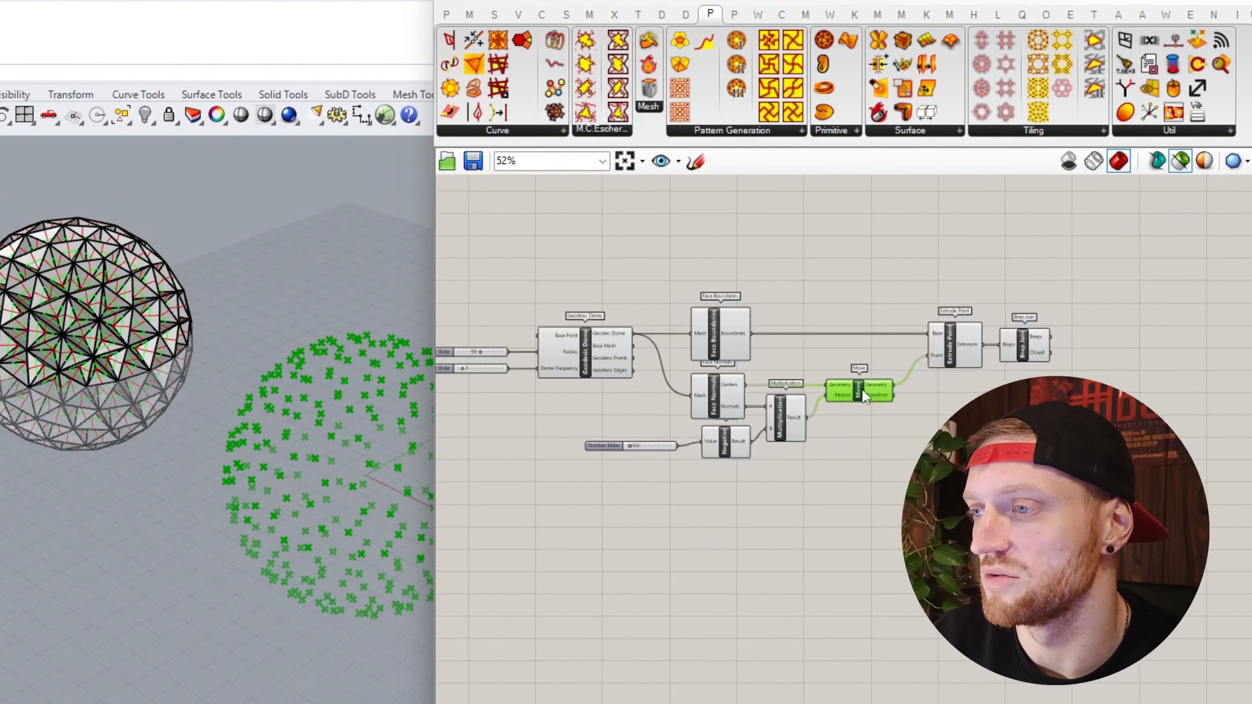
{"action": "left_click", "coordinate": [1019, 345]}
{"action": "right_click_drag", "start_coordinate": [260, 377], "coordinate": [328, 232]}
{"action": "scroll", "coordinate": [552, 450], "scroll_direction": "up", "scroll_amount": 4}
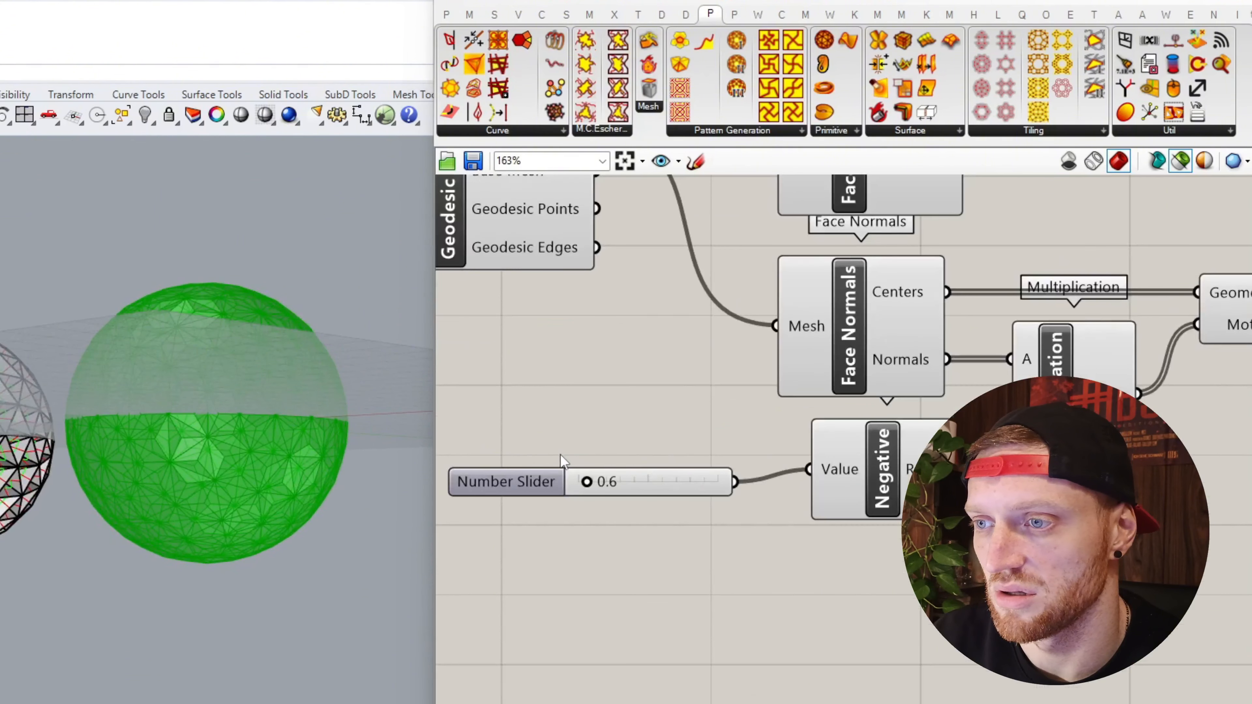
{"action": "left_click_drag", "start_coordinate": [587, 482], "coordinate": [619, 486]}
{"action": "right_click_drag", "start_coordinate": [266, 311], "coordinate": [247, 443]}
- Bake the inverted Brep Join geometry on the Default layer and deselect the component
{"action": "scroll", "coordinate": [740, 442], "scroll_direction": "down", "scroll_amount": 4}
{"action": "right_click", "coordinate": [1231, 332]}
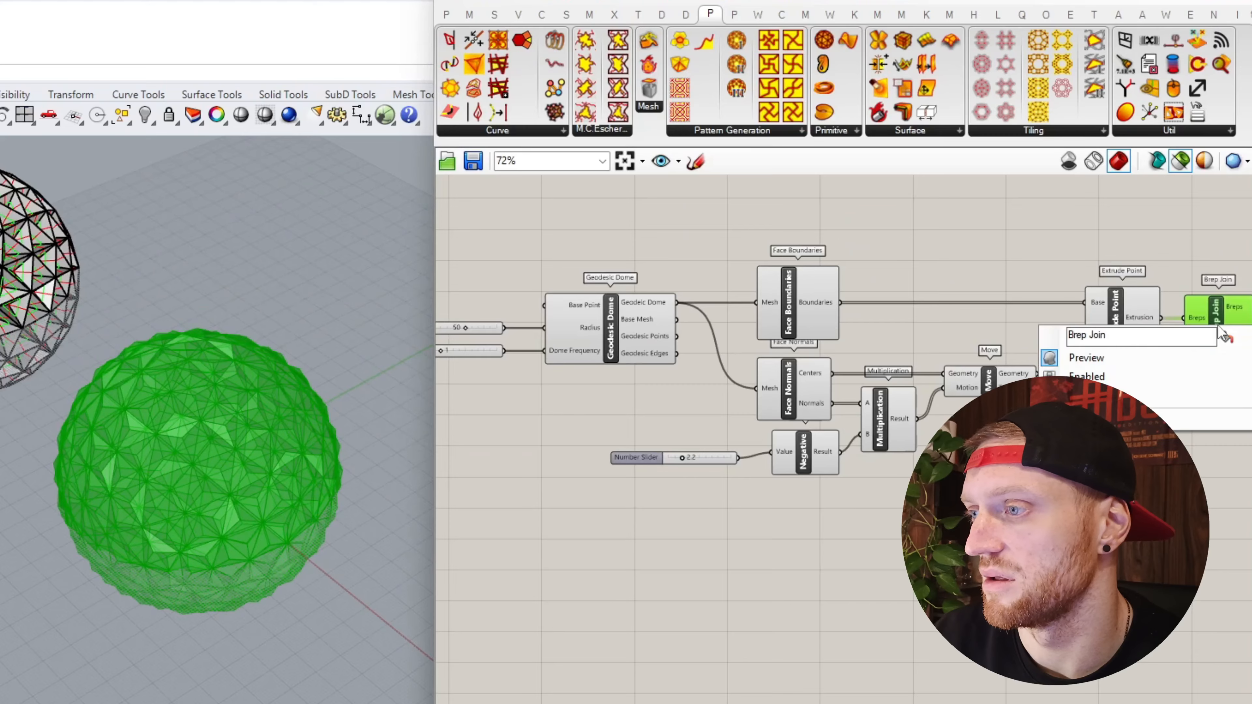
{"action": "left_click", "coordinate": [1185, 391]}
{"action": "left_click", "coordinate": [1146, 554]}
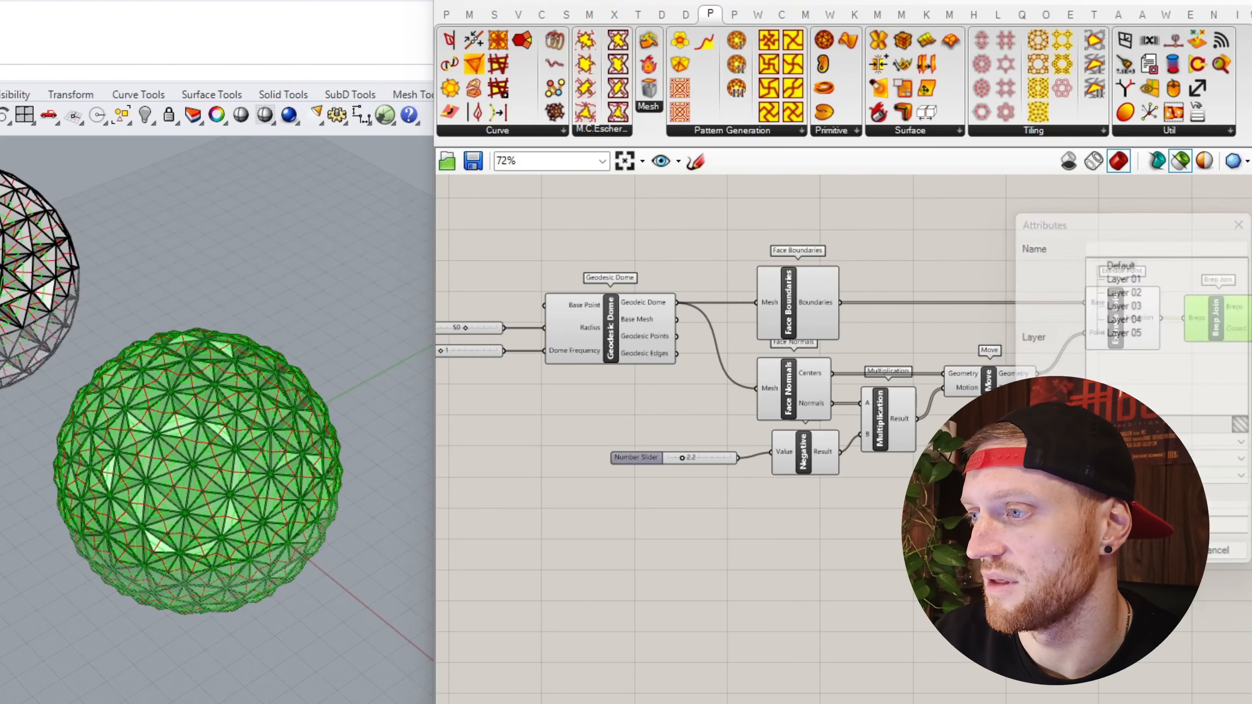
{"action": "left_click", "coordinate": [600, 477]}
- Move the newly baked ball off the origin and arrange it in a group with the other two baked balls
{"action": "scroll", "coordinate": [134, 410], "scroll_direction": "down", "scroll_amount": 4}
{"action": "scroll", "coordinate": [134, 410], "scroll_direction": "up", "scroll_amount": 4}
{"action": "left_click", "coordinate": [134, 410]}
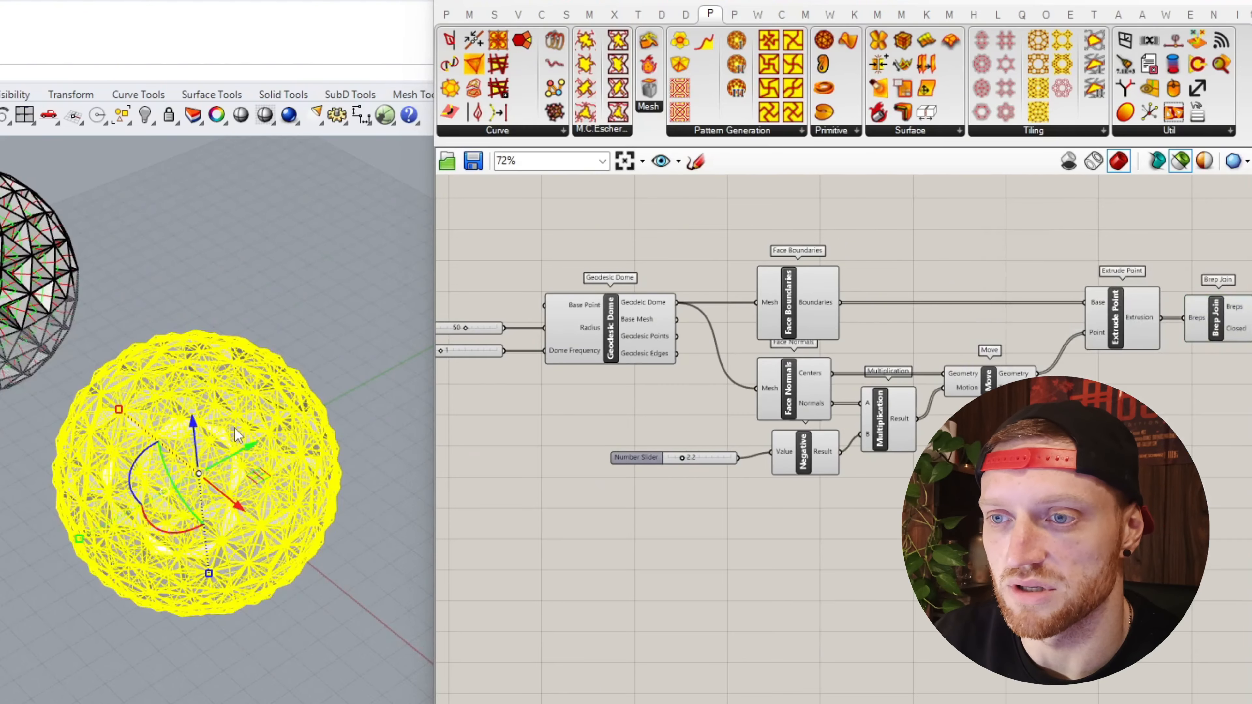
{"action": "left_click_drag", "start_coordinate": [248, 437], "coordinate": [6, 573]}
{"action": "left_click", "coordinate": [17, 380]}
{"action": "scroll", "coordinate": [147, 452], "scroll_direction": "down", "scroll_amount": 6}
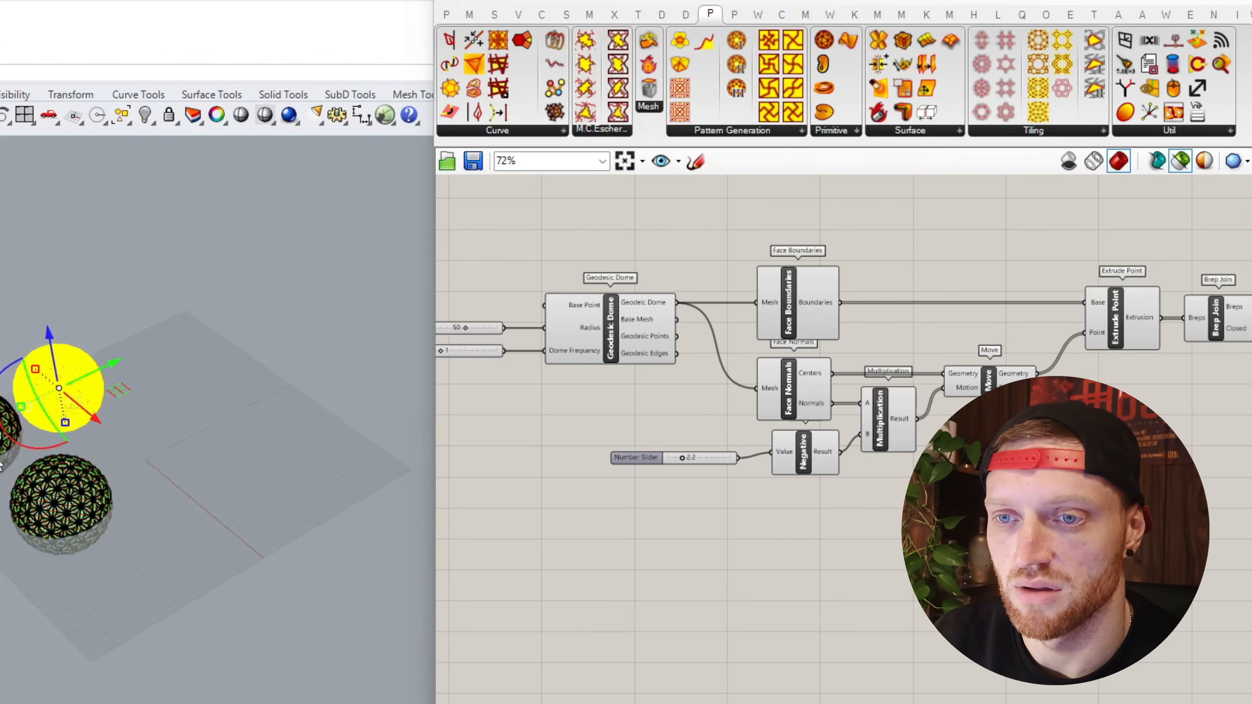
{"action": "scroll", "coordinate": [59, 419], "scroll_direction": "up", "scroll_amount": 6}
{"action": "right_click_drag", "start_coordinate": [64, 444], "coordinate": [160, 374]}
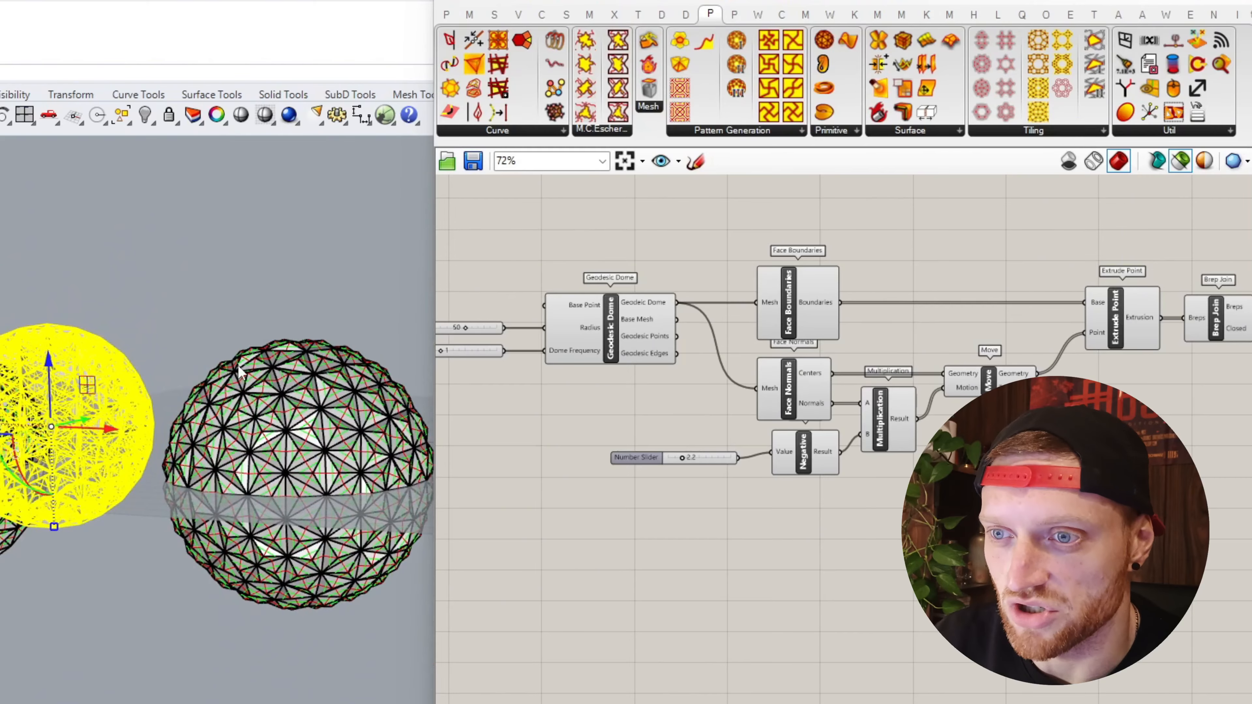
{"action": "right_click_drag", "start_coordinate": [237, 387], "coordinate": [79, 466]}
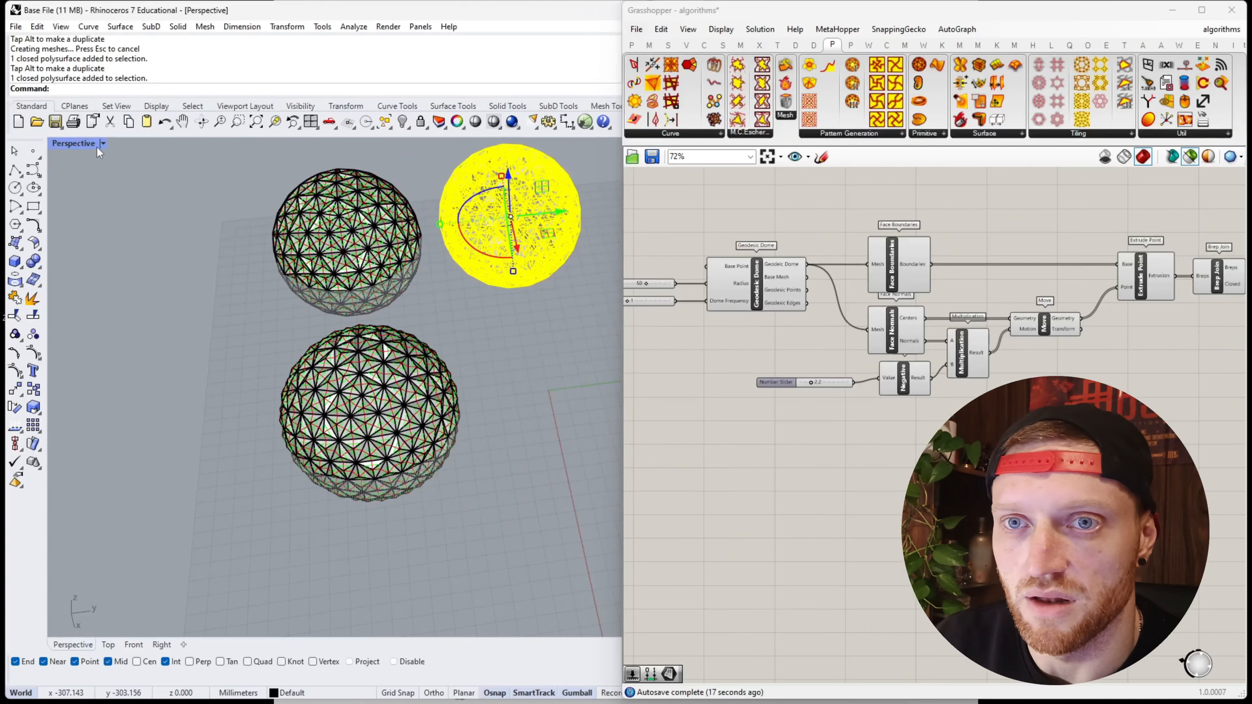
- Switch the Perspective viewport to Rendered display and compare the three baked balls from several angles
{"action": "left_click", "coordinate": [150, 186]}
{"action": "left_click", "coordinate": [103, 144]}
{"action": "left_click", "coordinate": [76, 222]}
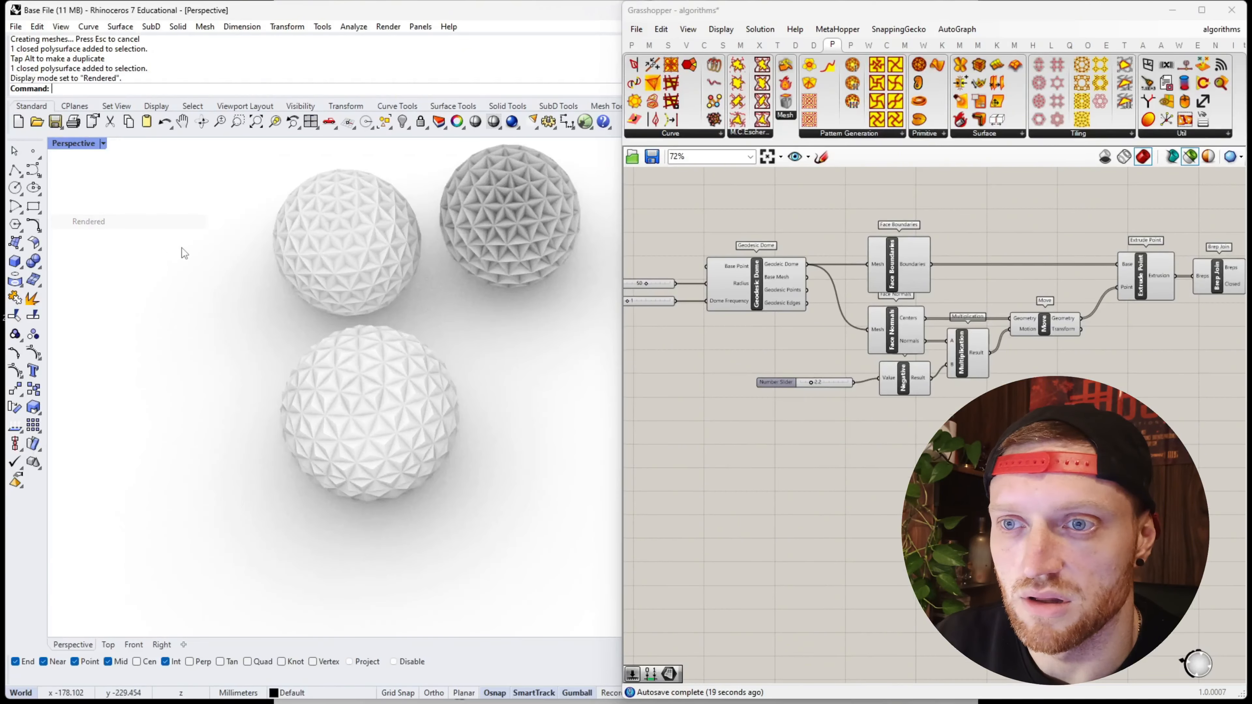
{"action": "right_click_drag", "start_coordinate": [217, 261], "coordinate": [305, 226]}
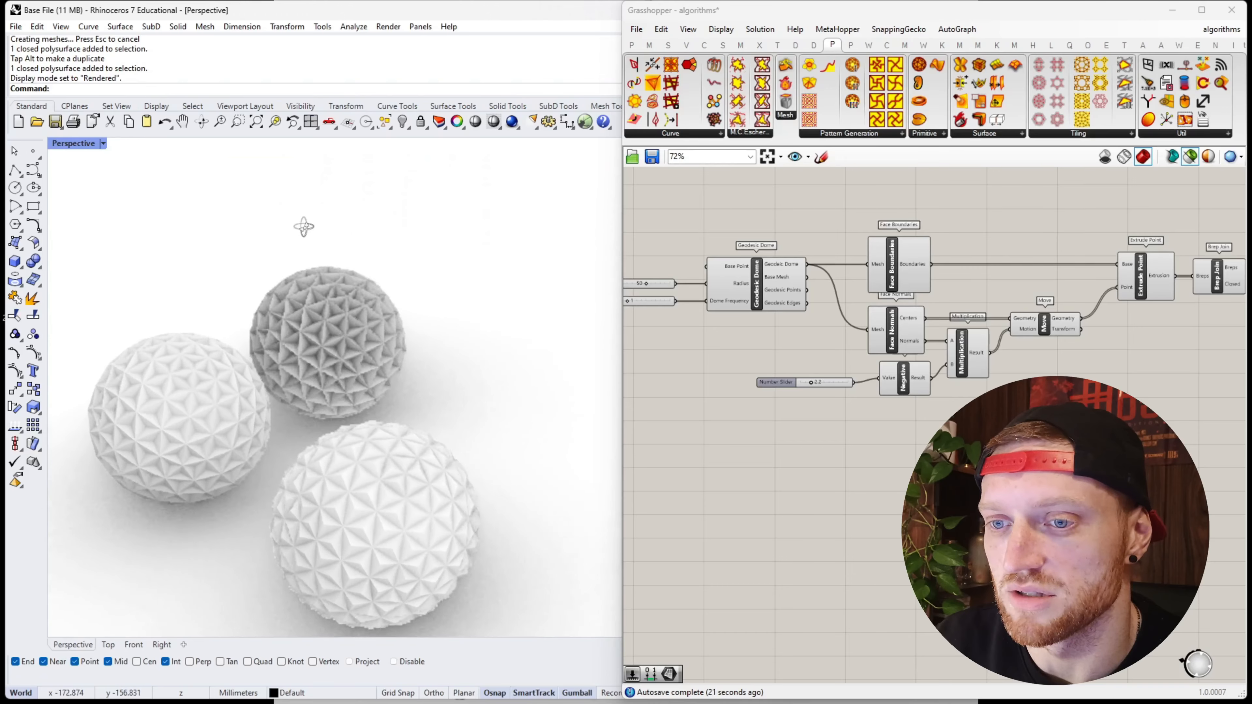
{"action": "scroll", "coordinate": [311, 350], "scroll_direction": "down", "scroll_amount": 6}
{"action": "scroll", "coordinate": [296, 346], "scroll_direction": "up", "scroll_amount": 4}
{"action": "right_click_drag", "start_coordinate": [294, 342], "coordinate": [303, 301]}
{"action": "right_click_drag", "start_coordinate": [835, 249], "coordinate": [798, 286]}
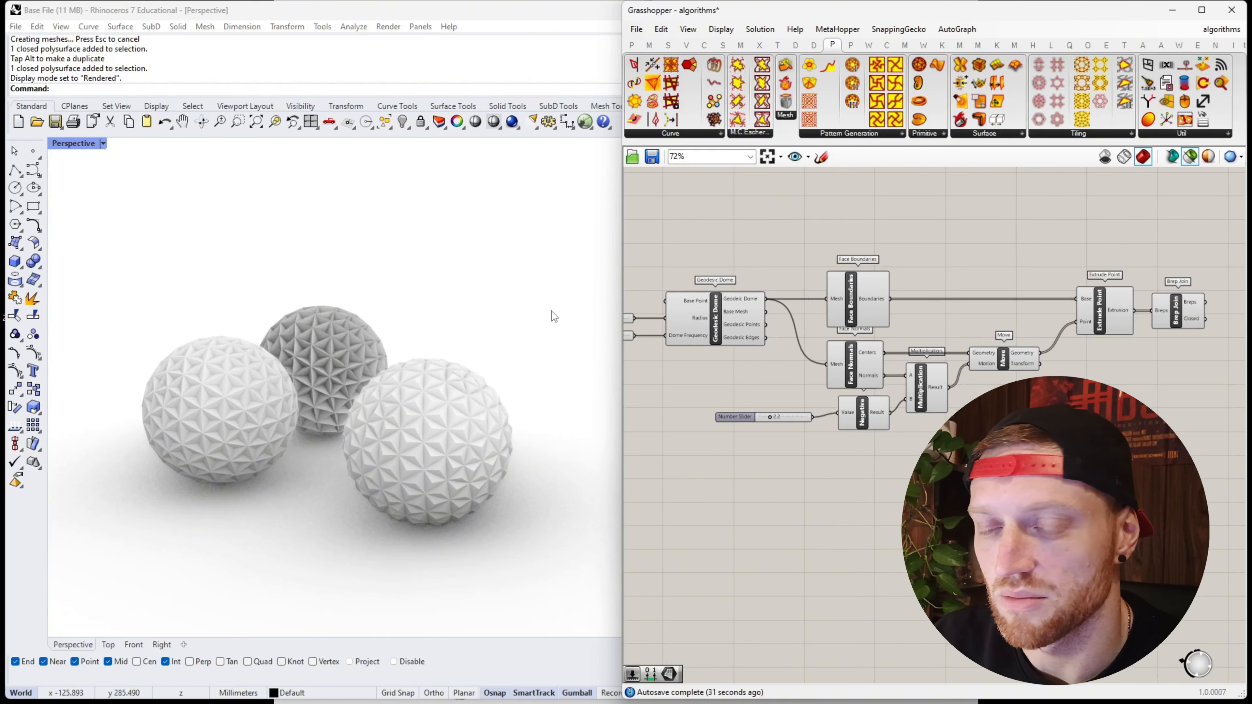
- Delete all three baked balls and set the Perspective viewport to Shaded display
{"action": "left_click", "coordinate": [463, 391]}
{"action": "key", "text": "Delete"}
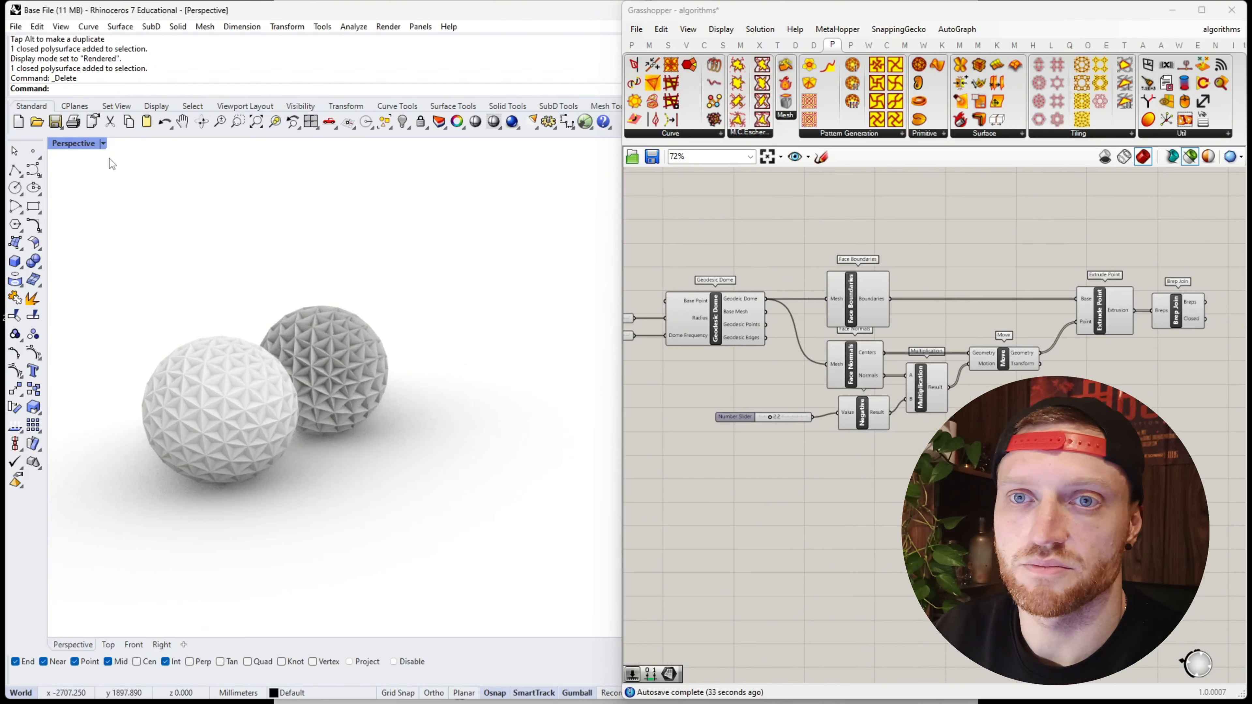
{"action": "left_click", "coordinate": [103, 143]}
{"action": "left_click", "coordinate": [84, 204]}
{"action": "left_click", "coordinate": [221, 410]}
{"action": "key", "text": "Delete"}
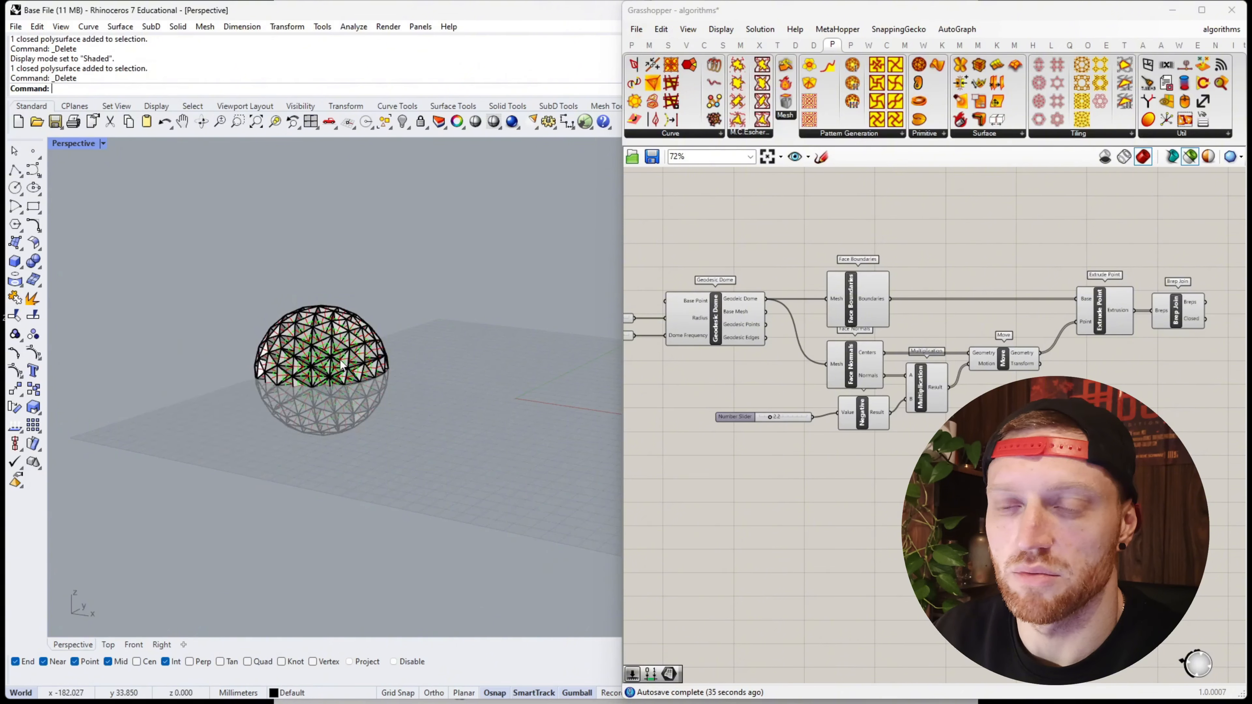
{"action": "left_click", "coordinate": [342, 365]}
{"action": "key", "text": "Delete"}
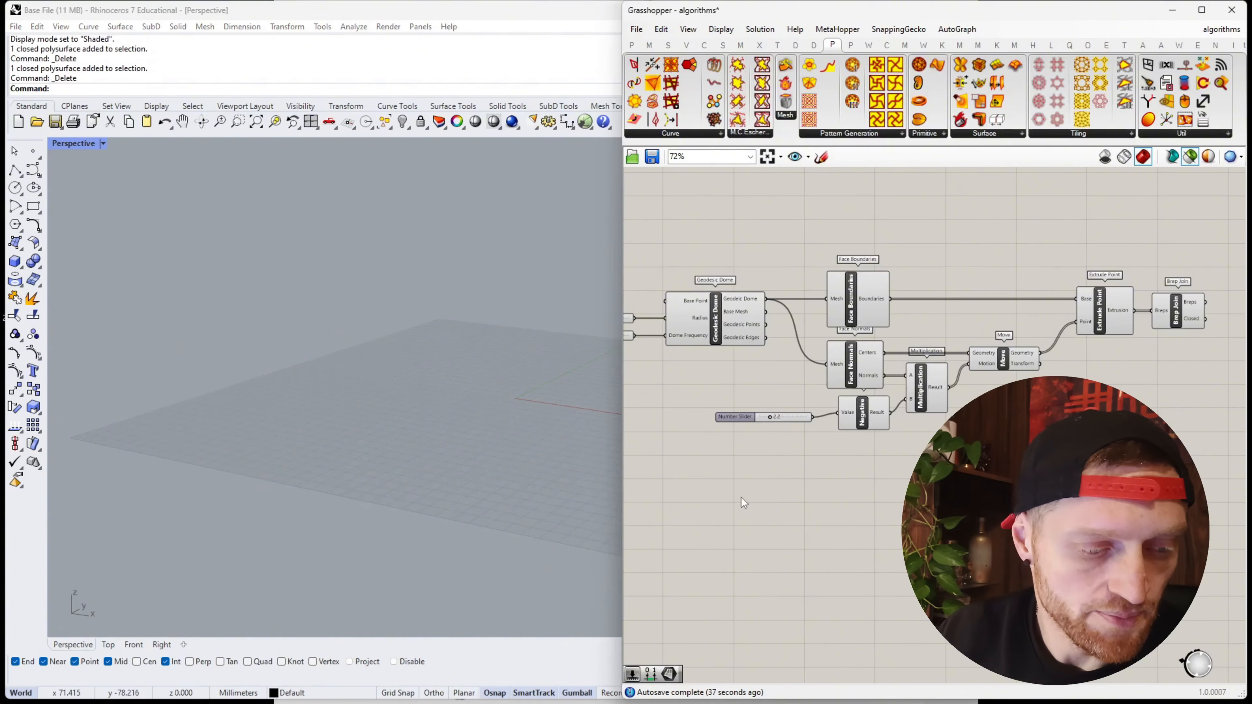
- Add a Populate Geometry component below Geodesic Dome and feed the dome output into its Geometry input
{"action": "double_click", "coordinate": [741, 497]}
{"action": "type", "text": "popo"}
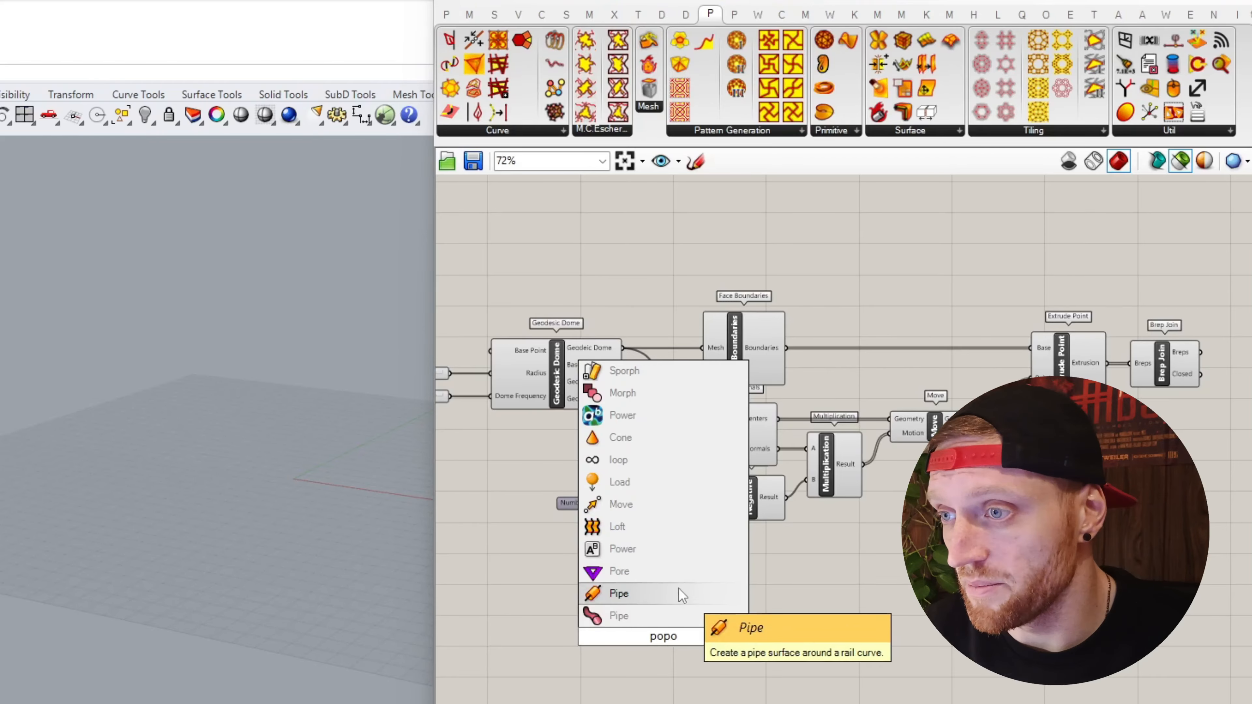
{"action": "key", "text": "BackSpace"}
{"action": "type", "text": "ulate"}
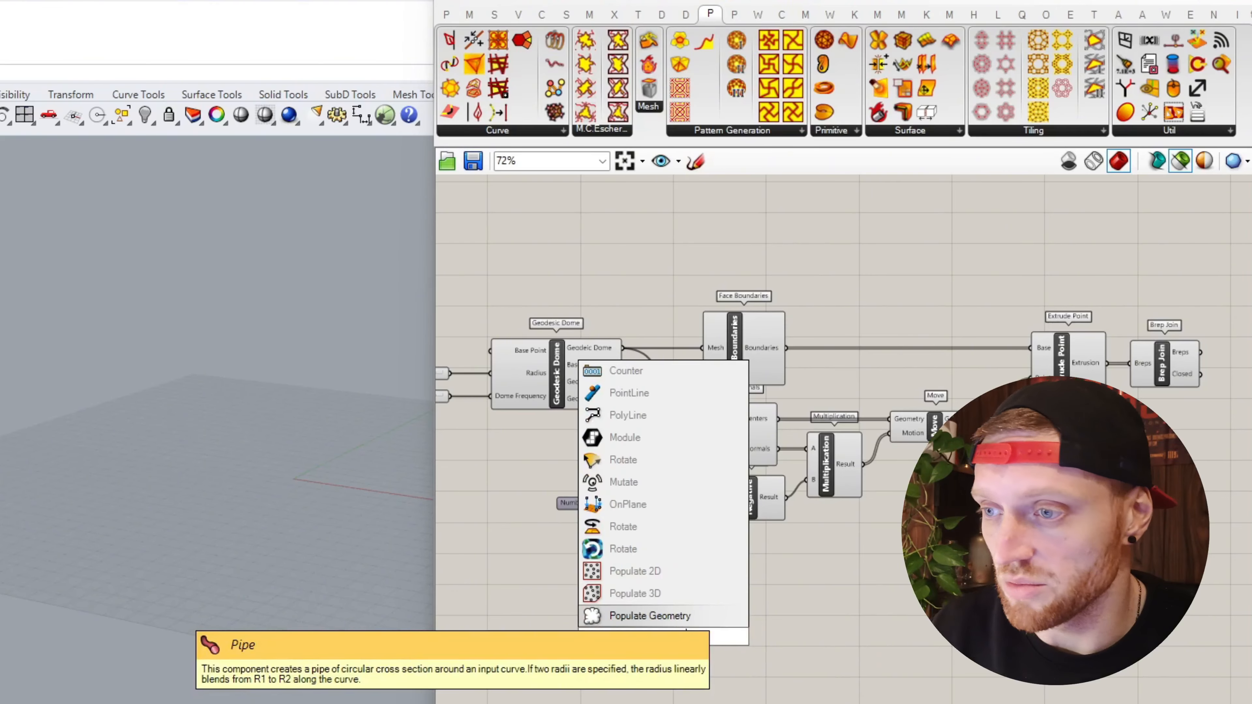
{"action": "left_click", "coordinate": [692, 614]}
{"action": "right_click_drag", "start_coordinate": [759, 582], "coordinate": [901, 605]}
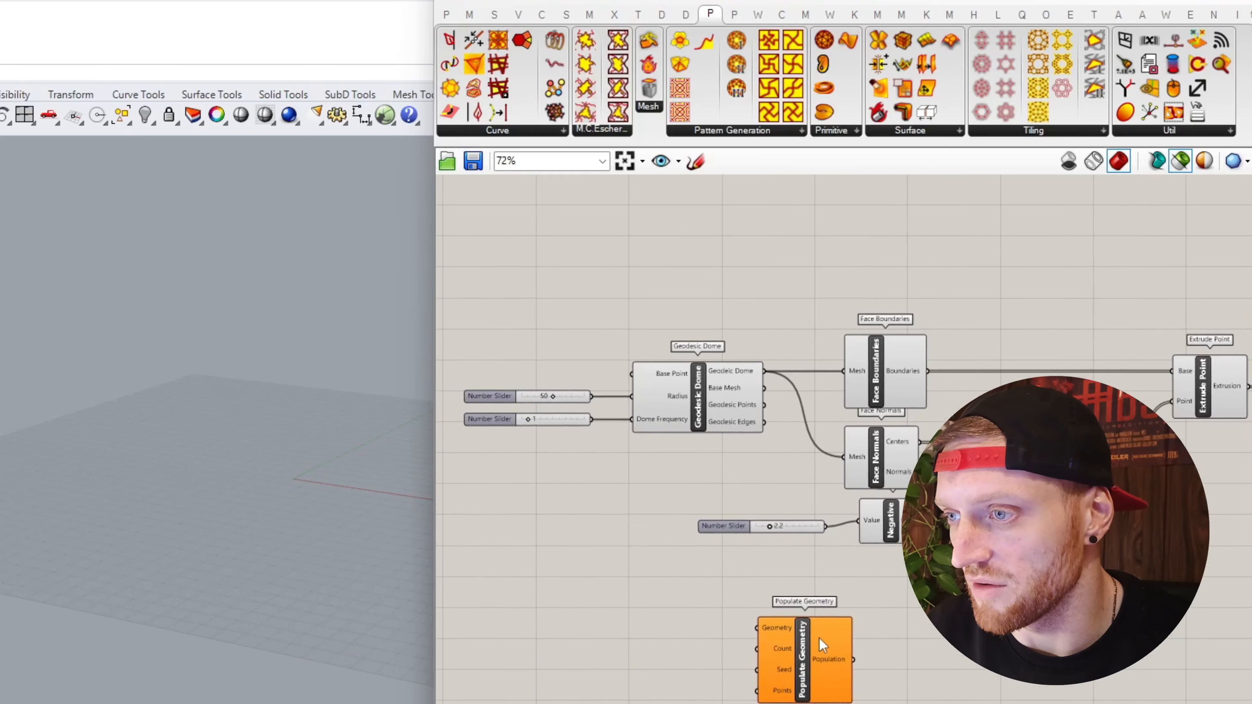
{"action": "left_click_drag", "start_coordinate": [819, 637], "coordinate": [772, 605]}
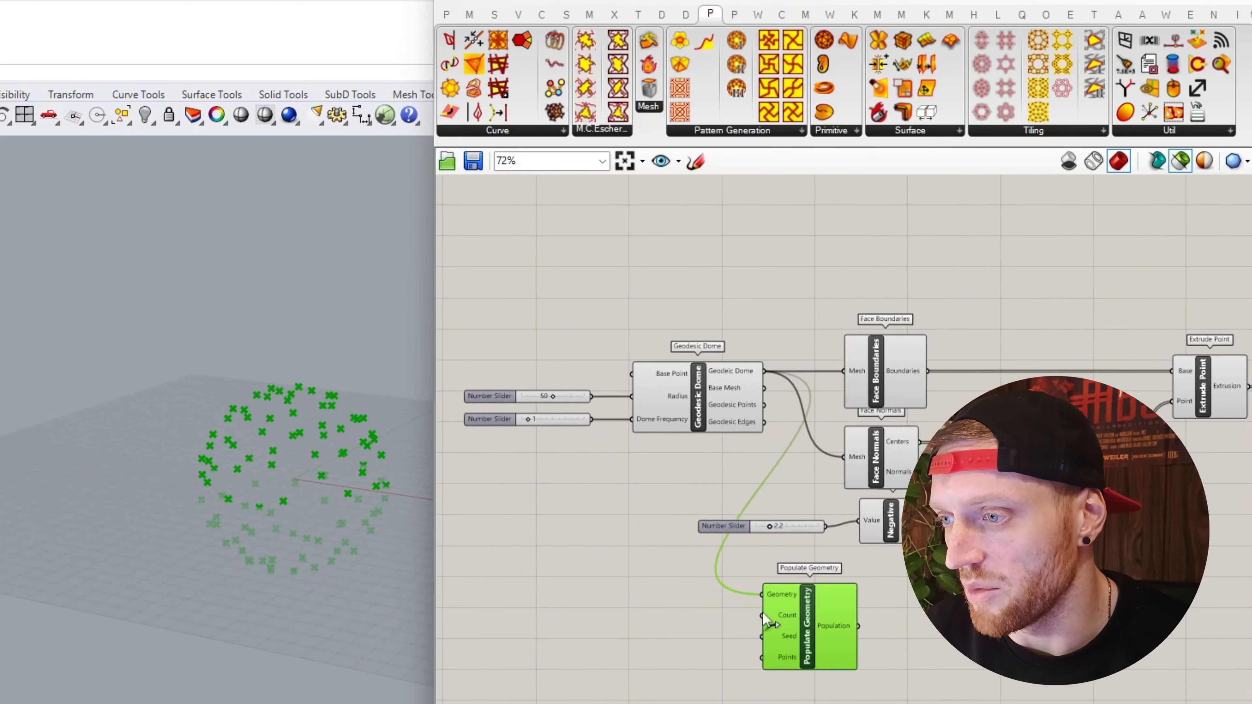
- Add a number slider with the value 2 and connect it to Populate Geometry's Count input
{"action": "scroll", "coordinate": [731, 614], "scroll_direction": "up", "scroll_amount": 3}
{"action": "left_click", "coordinate": [718, 625]}
{"action": "double_click", "coordinate": [718, 625]}
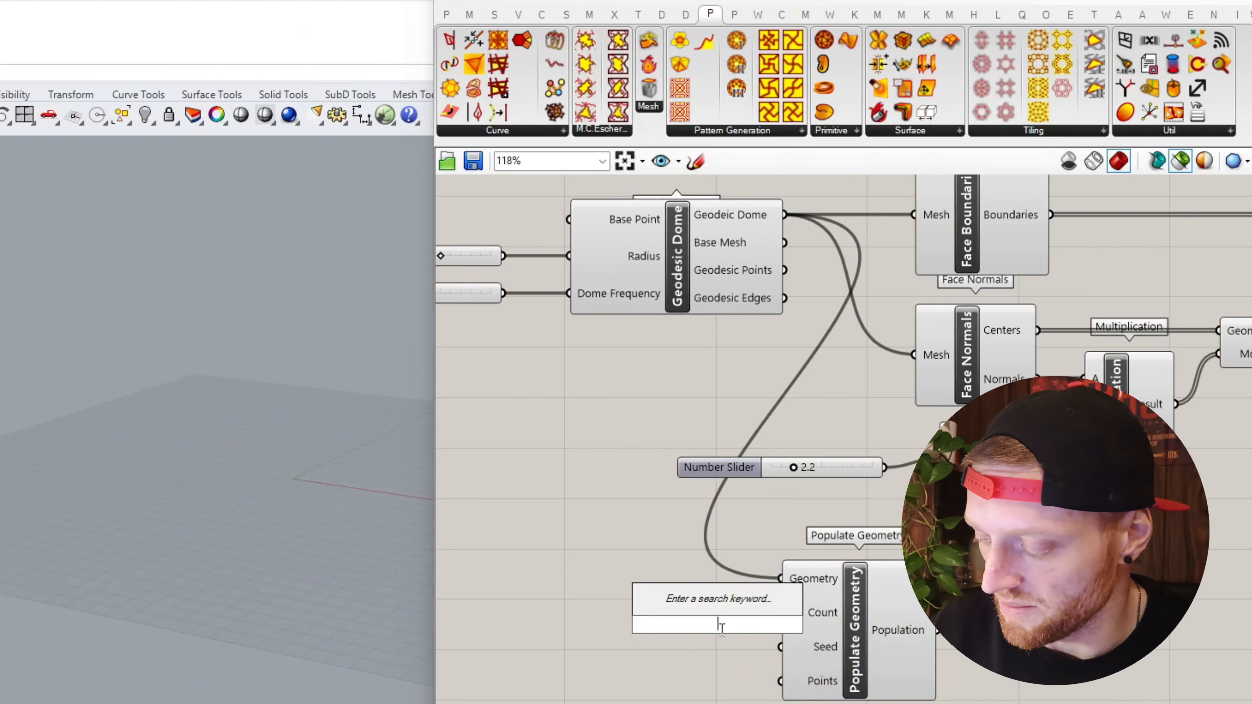
{"action": "type", "text": "2"}
{"action": "key", "text": "Return"}
{"action": "left_click_drag", "start_coordinate": [689, 630], "coordinate": [594, 625]}
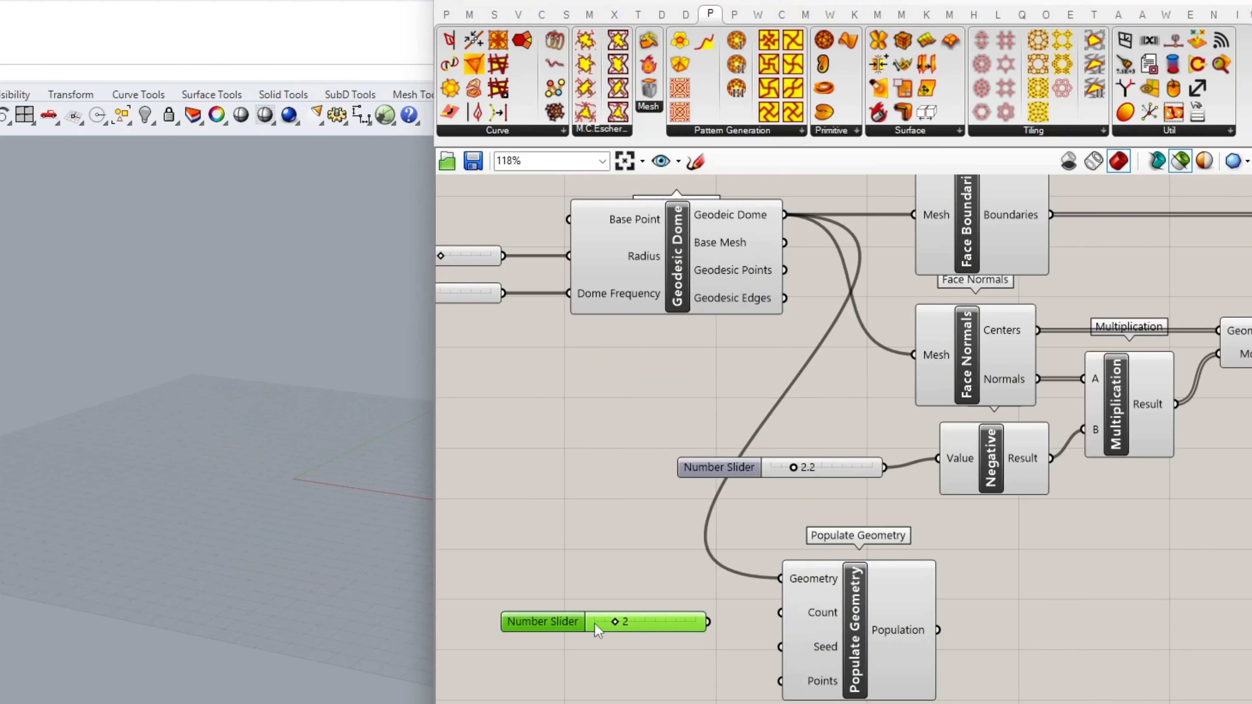
{"action": "left_click_drag", "start_coordinate": [611, 617], "coordinate": [573, 611]}
- Highlight Populate Geometry together with Geodesic Dome and examine where the populated points sit on the ball
{"action": "left_click", "coordinate": [888, 641]}
{"action": "scroll", "coordinate": [345, 513], "scroll_direction": "up", "scroll_amount": 3}
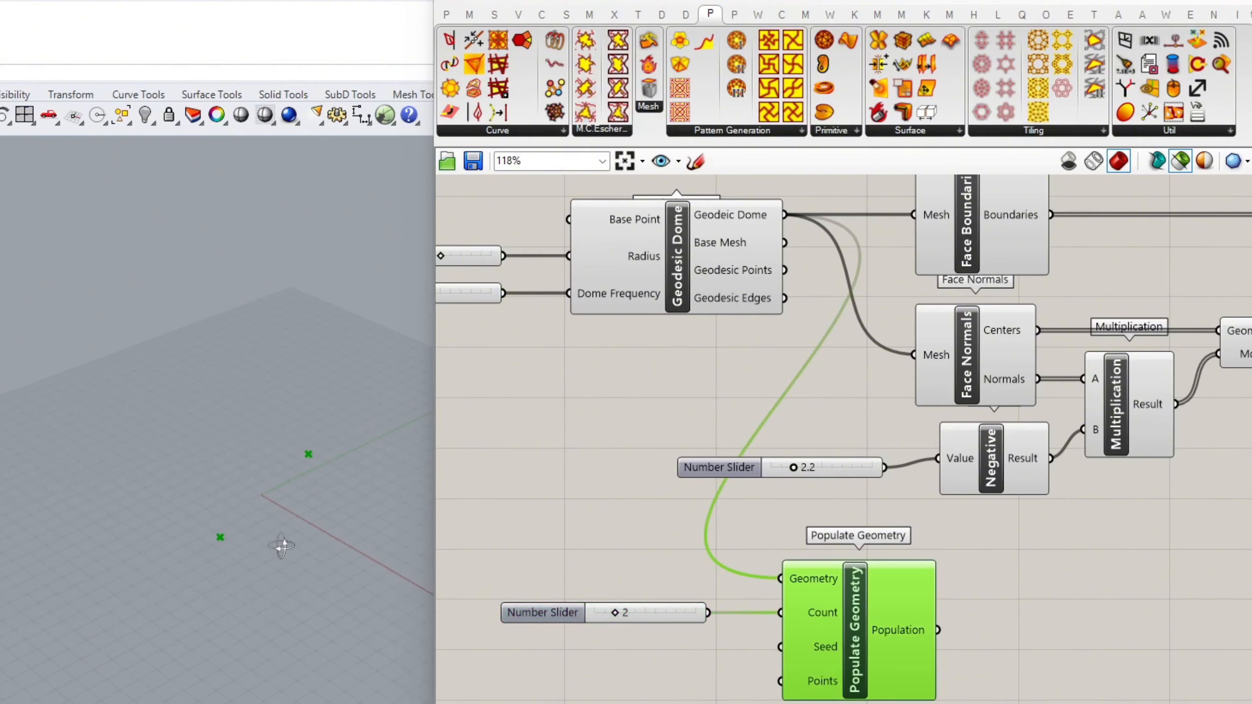
{"action": "left_click", "coordinate": [658, 257]}
{"action": "left_click", "coordinate": [850, 623], "text": "shift"}
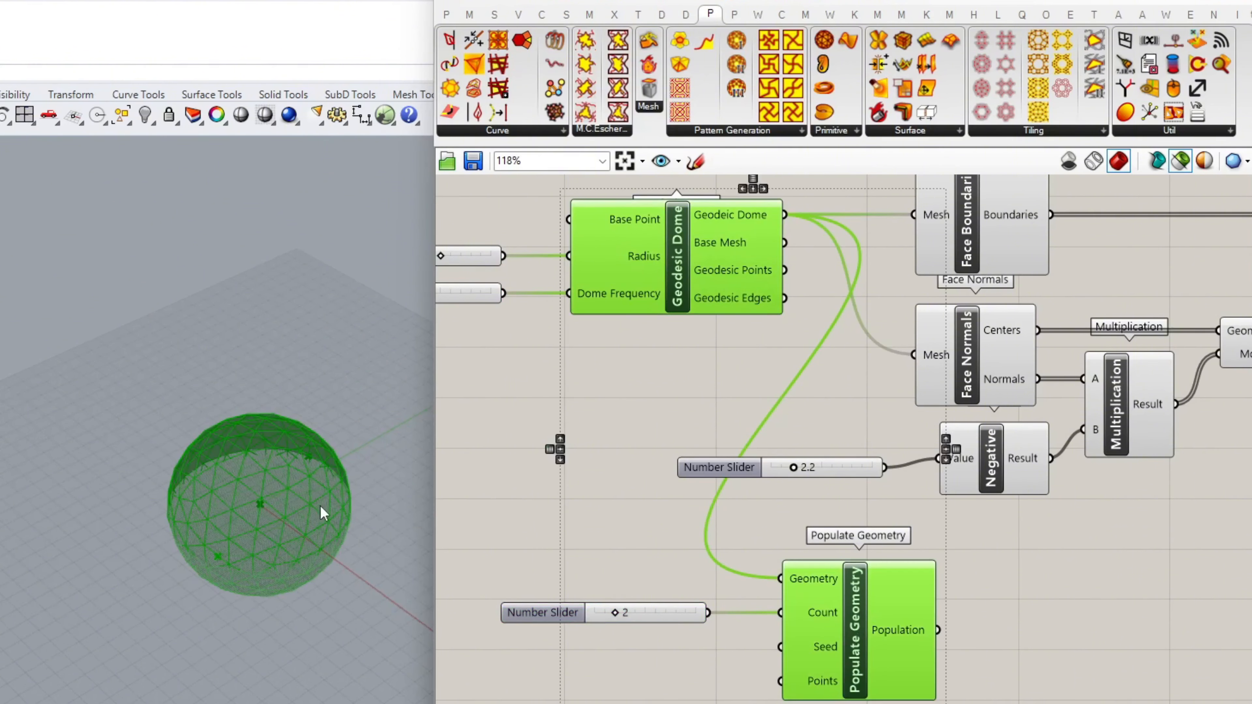
{"action": "scroll", "coordinate": [229, 506], "scroll_direction": "up", "scroll_amount": 5}
{"action": "right_click_drag", "start_coordinate": [302, 450], "coordinate": [223, 481]}
{"action": "left_click", "coordinate": [1071, 619]}
- Add a Pull Point component, feeding Face Normals' Centers into its Point input and Populate Geometry's Population into its Geometry input
{"action": "right_click_drag", "start_coordinate": [1073, 620], "coordinate": [840, 646]}
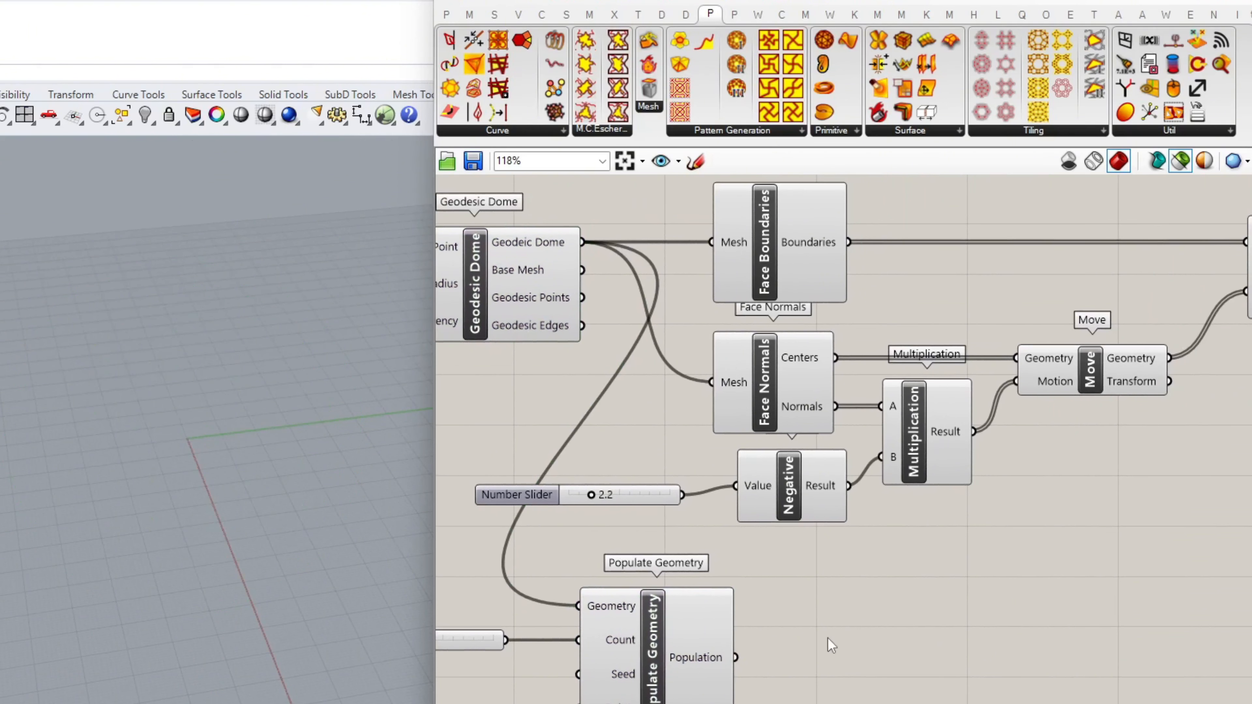
{"action": "double_click", "coordinate": [844, 647]}
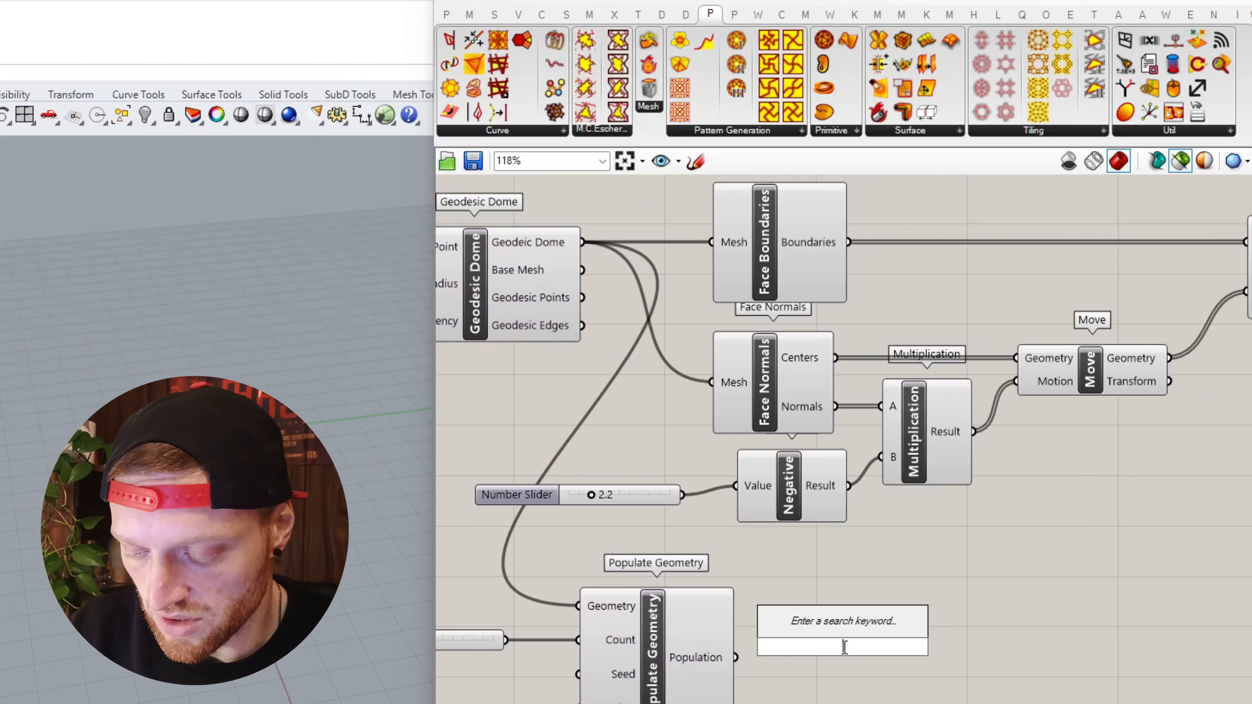
{"action": "type", "text": "pullpo"}
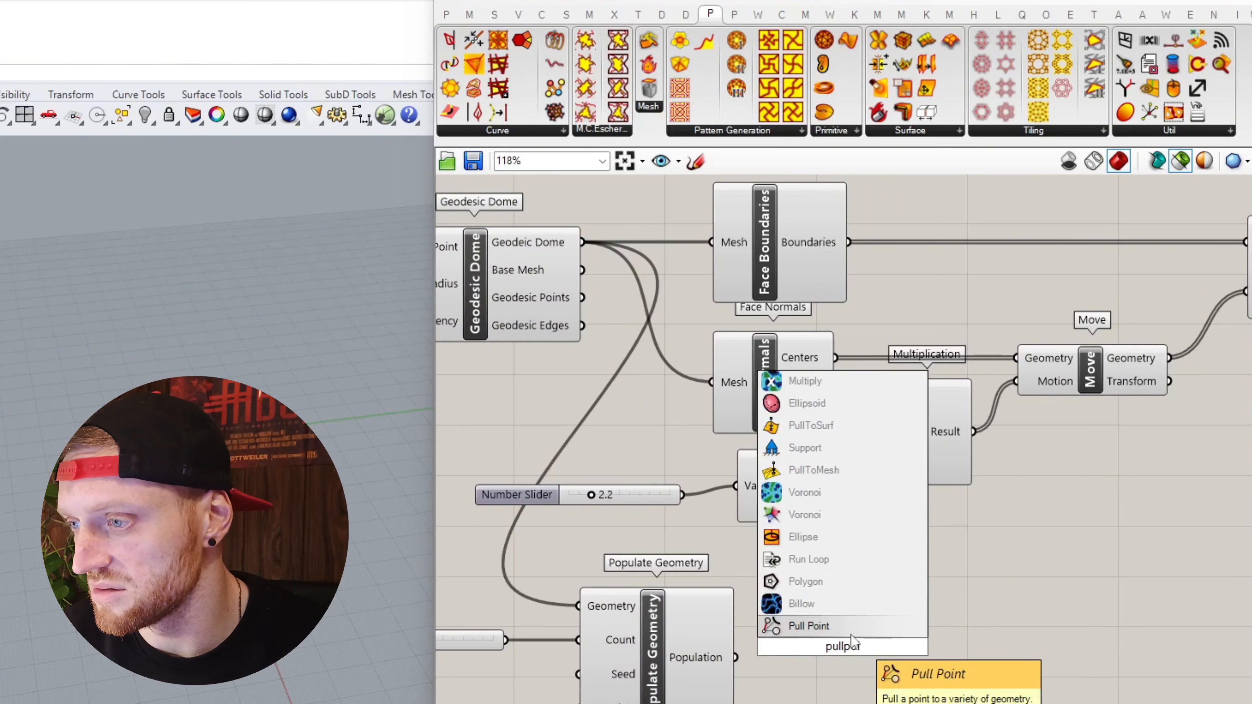
{"action": "key", "text": "Return"}
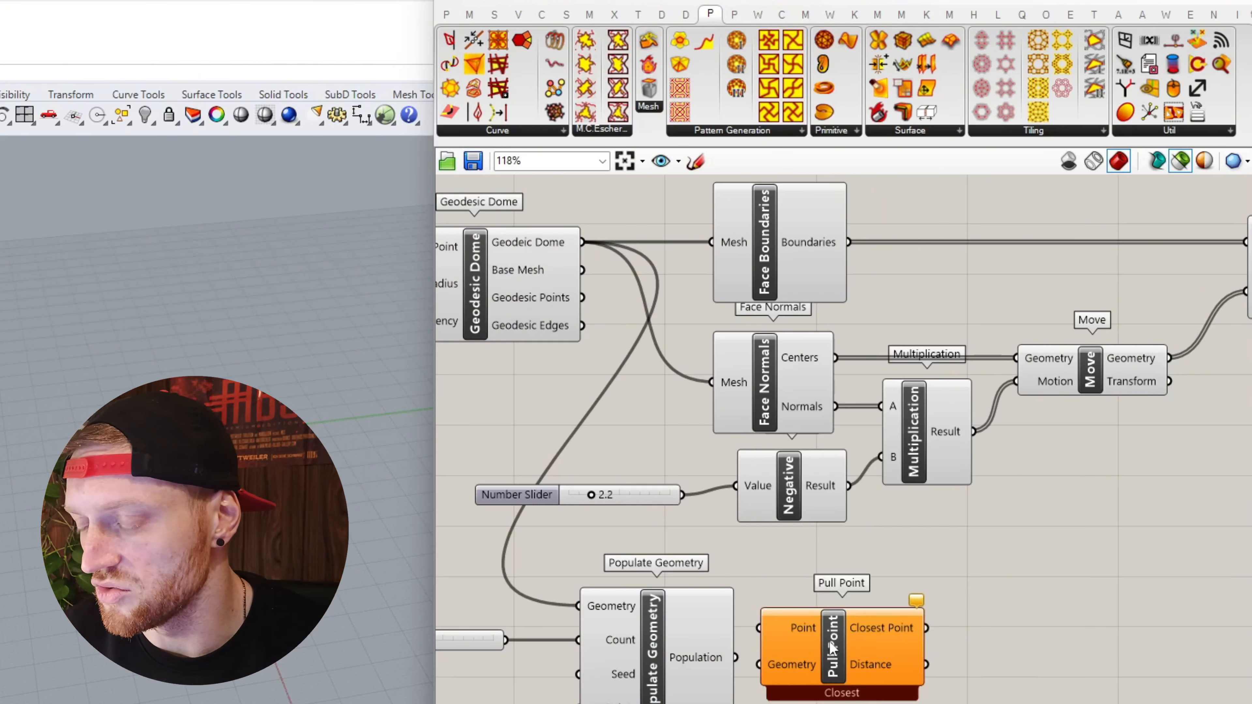
{"action": "left_click_drag", "start_coordinate": [735, 659], "coordinate": [964, 605]}
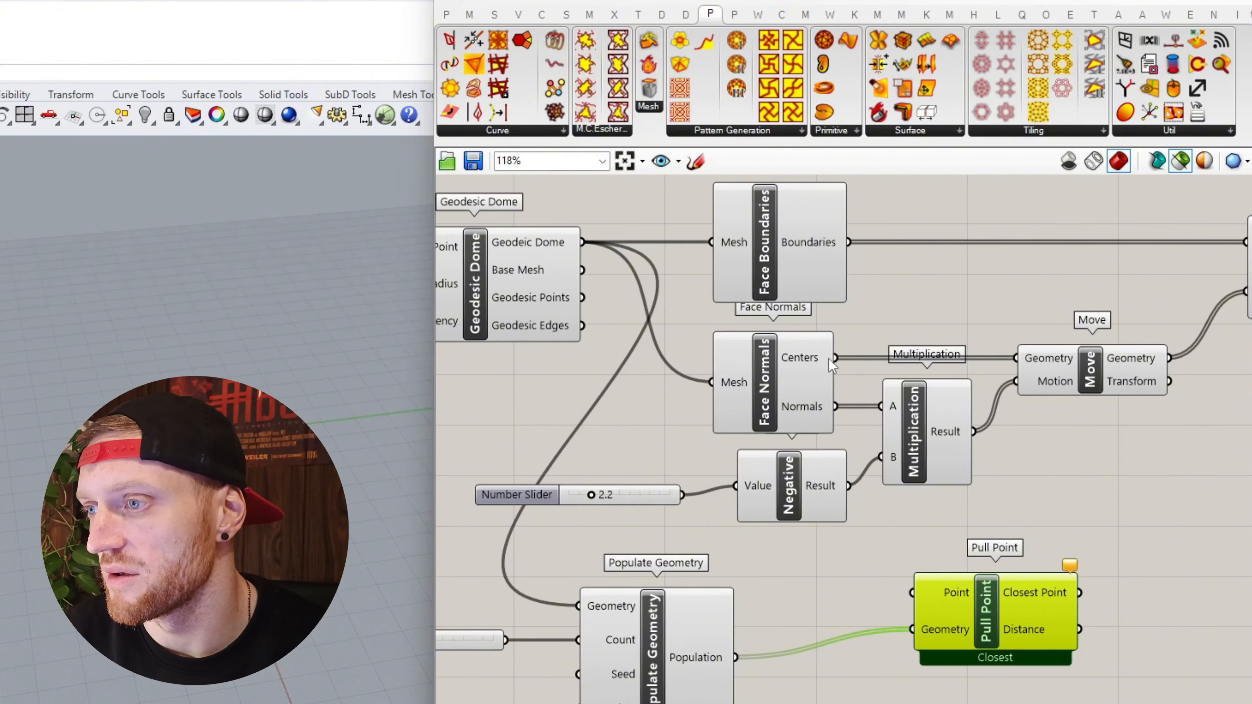
{"action": "left_click_drag", "start_coordinate": [835, 358], "coordinate": [913, 593]}
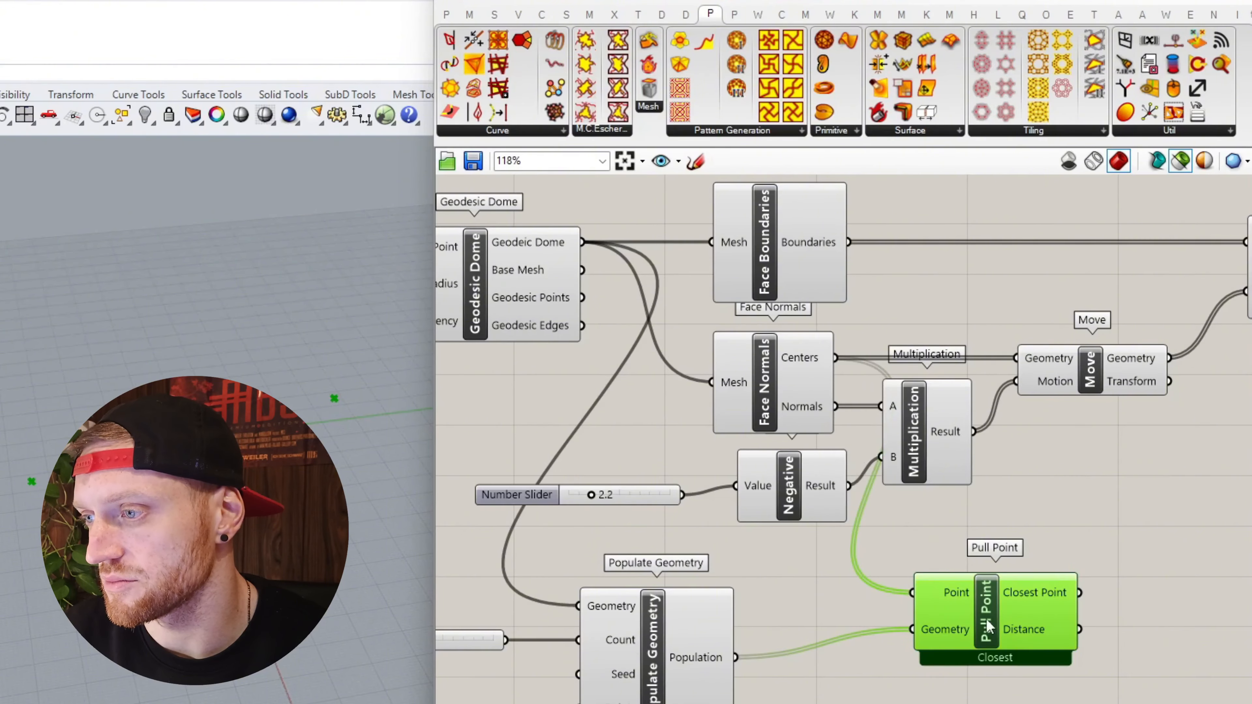
{"action": "left_click_drag", "start_coordinate": [986, 625], "coordinate": [978, 625]}
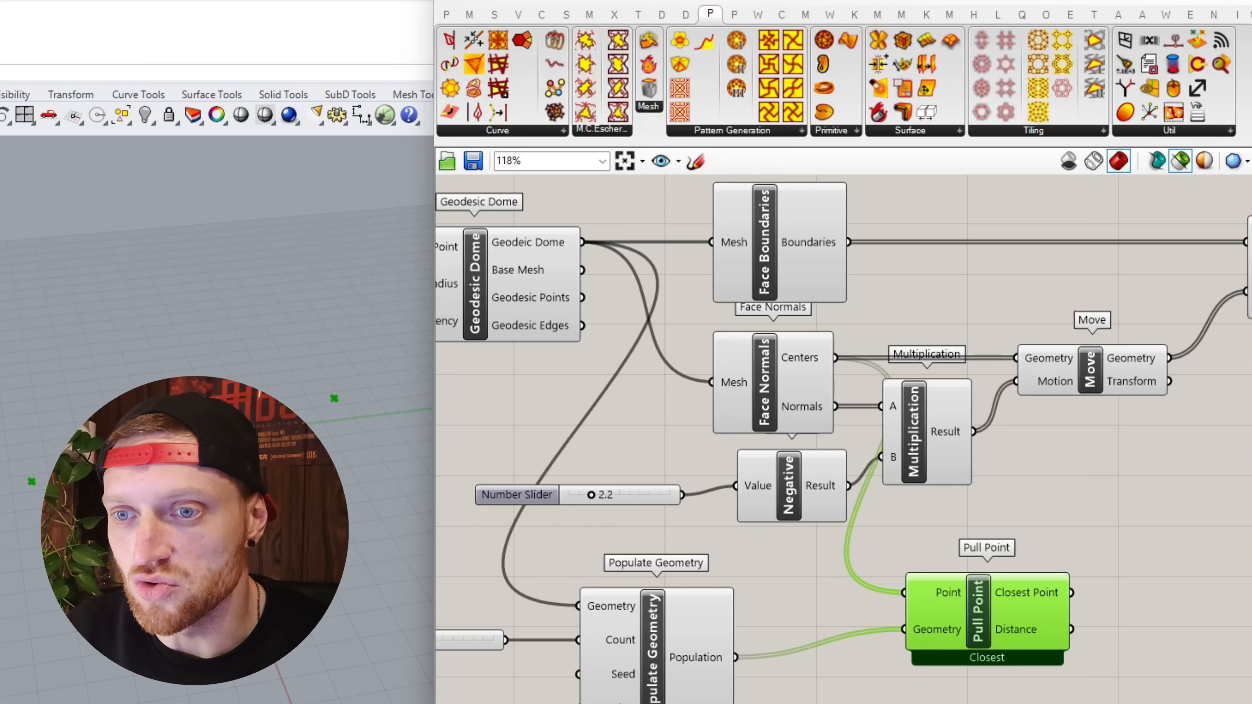
- Add a Remap Numbers component after Pull Point
{"action": "right_click_drag", "start_coordinate": [685, 553], "coordinate": [434, 518]}
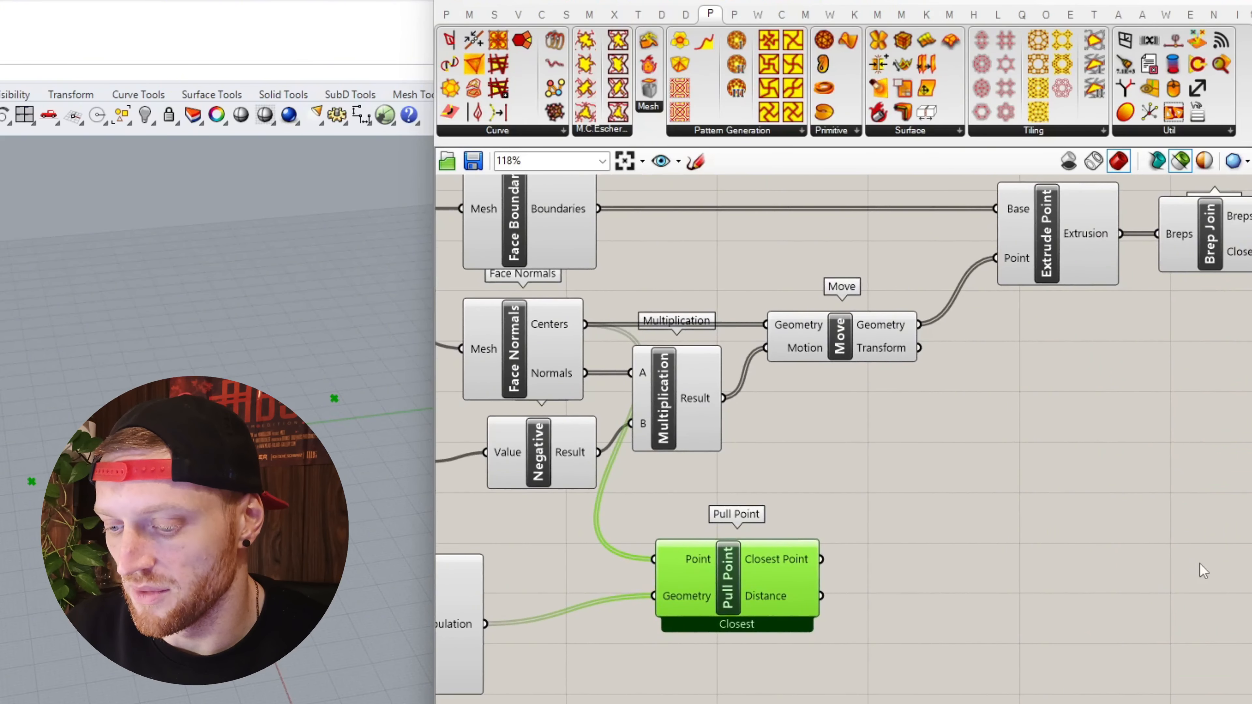
{"action": "double_click", "coordinate": [979, 602]}
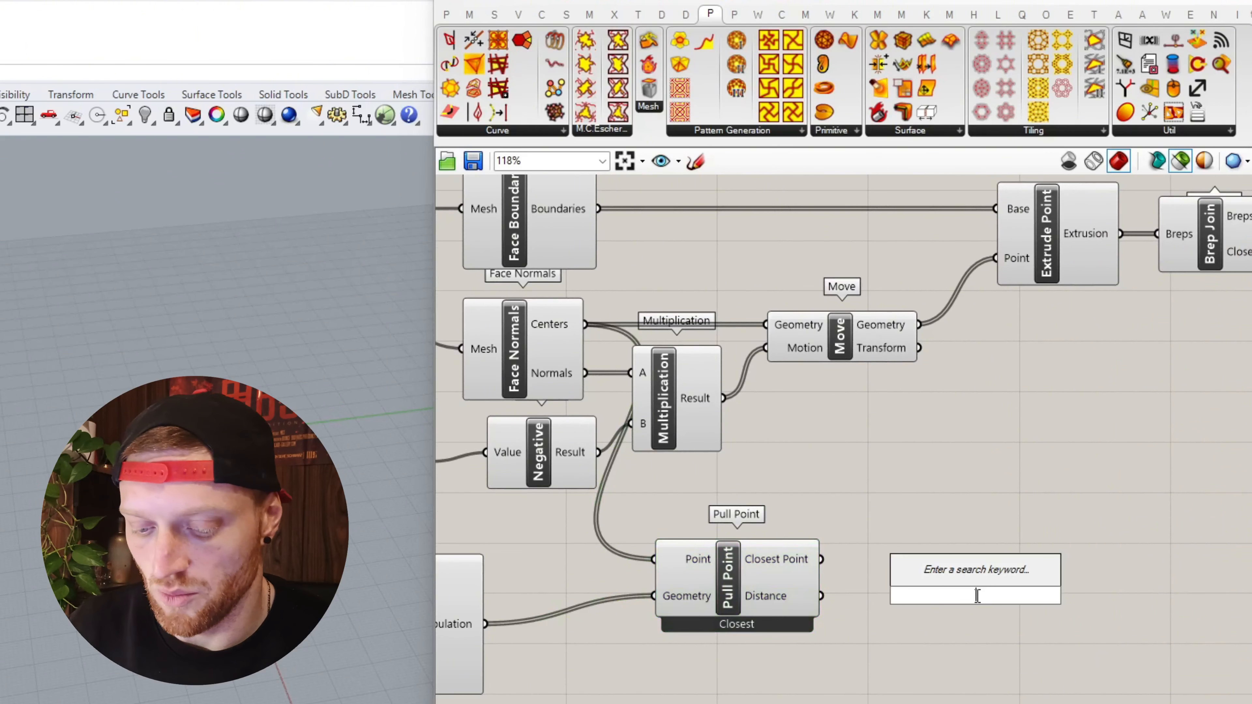
{"action": "type", "text": "remap"}
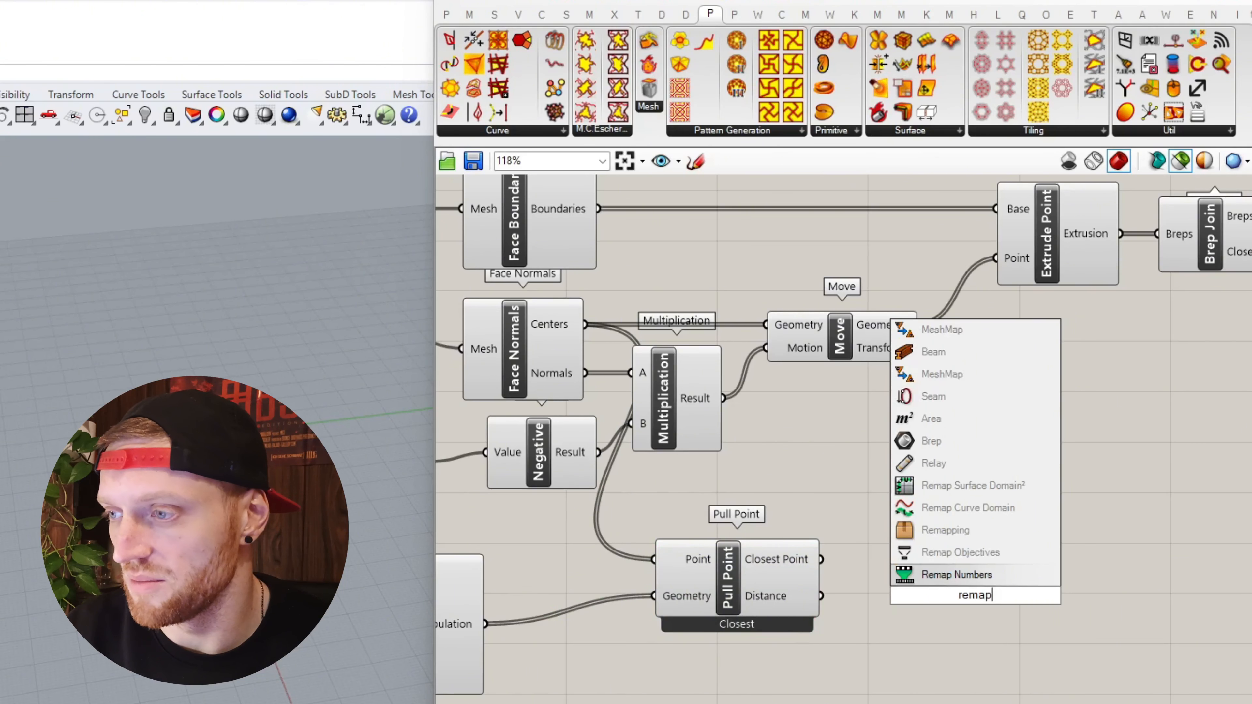
{"action": "left_click", "coordinate": [958, 576]}
{"action": "scroll", "coordinate": [1016, 607], "scroll_direction": "up", "scroll_amount": 3}
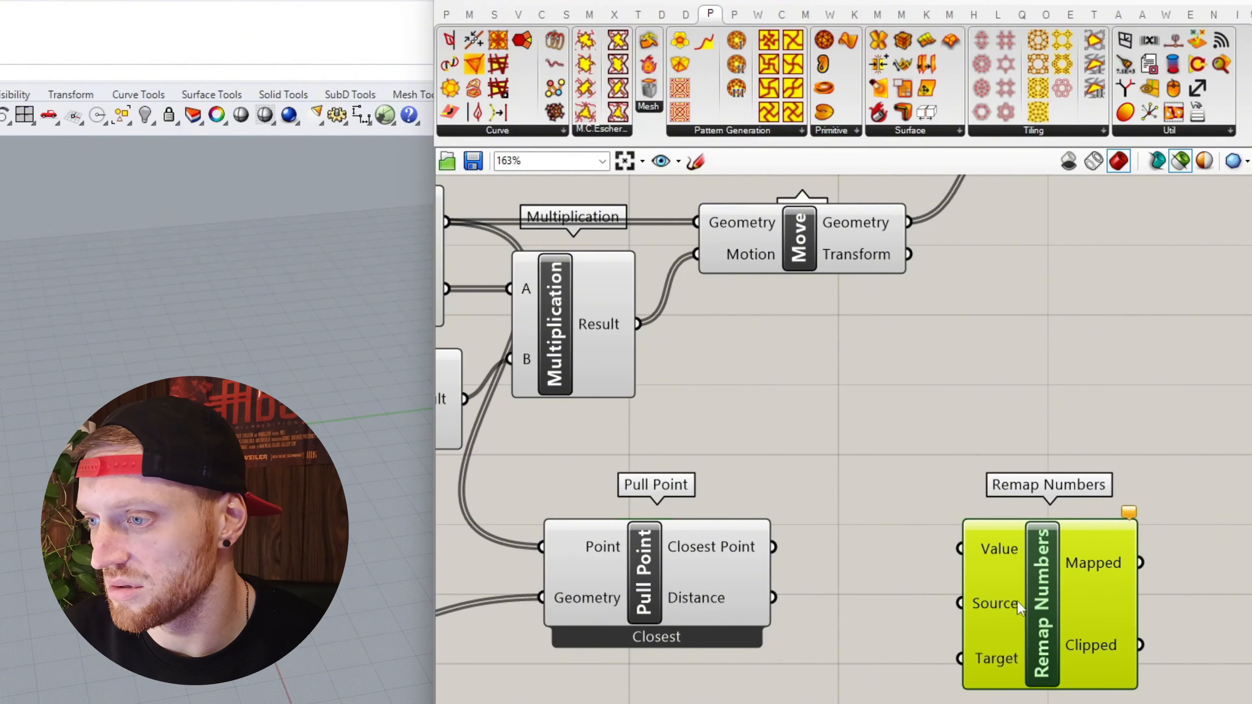
- Add a Bounds component between Pull Point and Remap Numbers, placed slightly below them
{"action": "right_click_drag", "start_coordinate": [1019, 610], "coordinate": [987, 397]}
{"action": "double_click", "coordinate": [854, 515]}
{"action": "type", "text": "bound"}
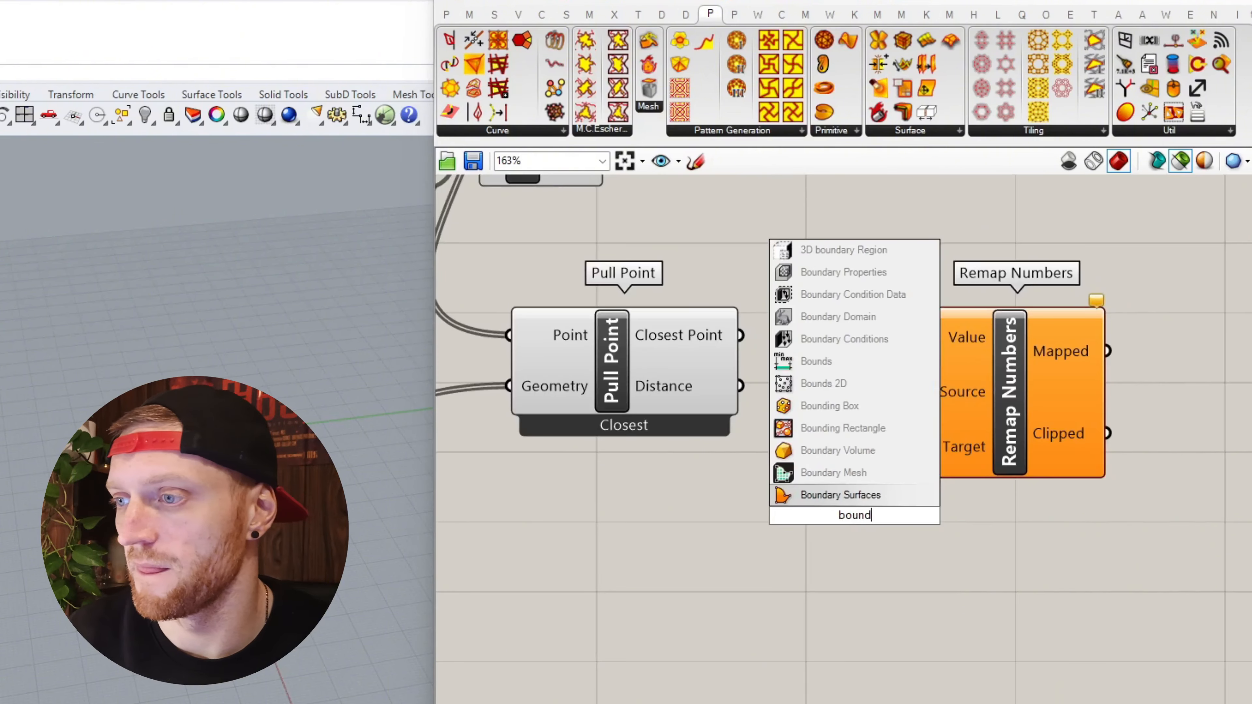
{"action": "type", "text": "ar"}
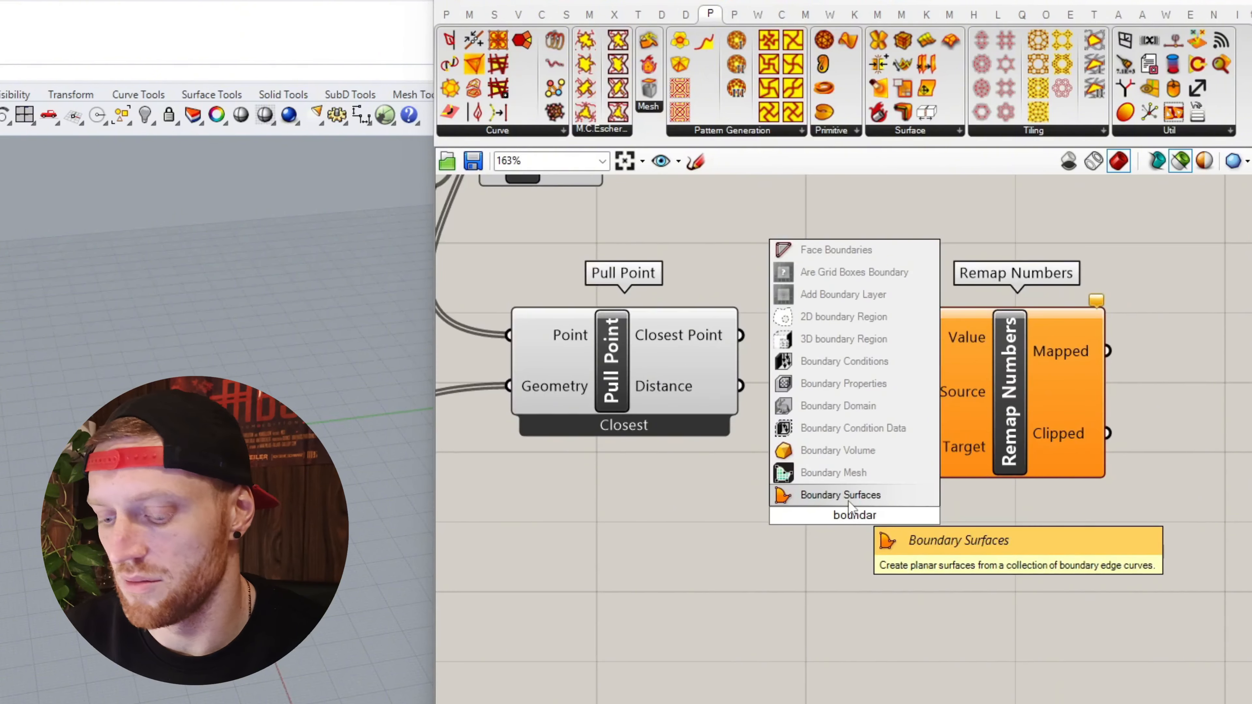
{"action": "type", "text": "ies"}
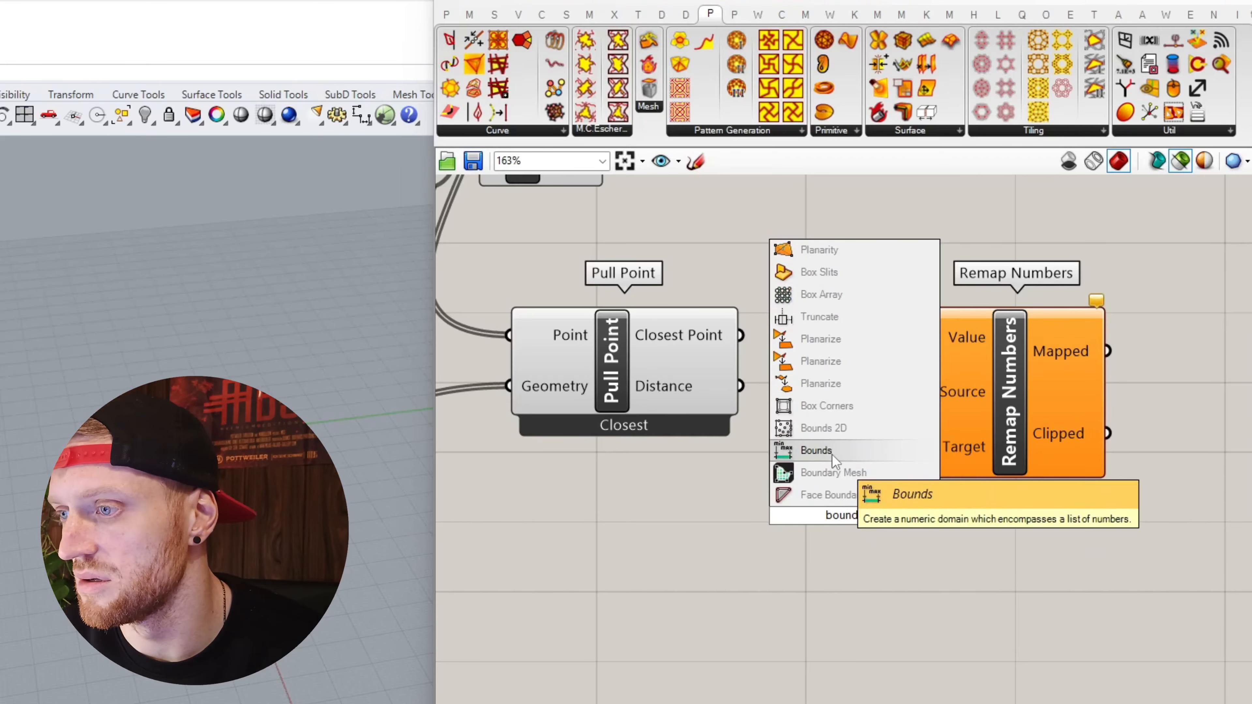
{"action": "left_click", "coordinate": [832, 450]}
{"action": "left_click_drag", "start_coordinate": [838, 495], "coordinate": [815, 526]}
- Space out the components and connect Pull Point's Distance to Bounds' Numbers and Bounds' Domain to Remap Numbers' Source
{"action": "scroll", "coordinate": [779, 511], "scroll_direction": "down", "scroll_amount": 3}
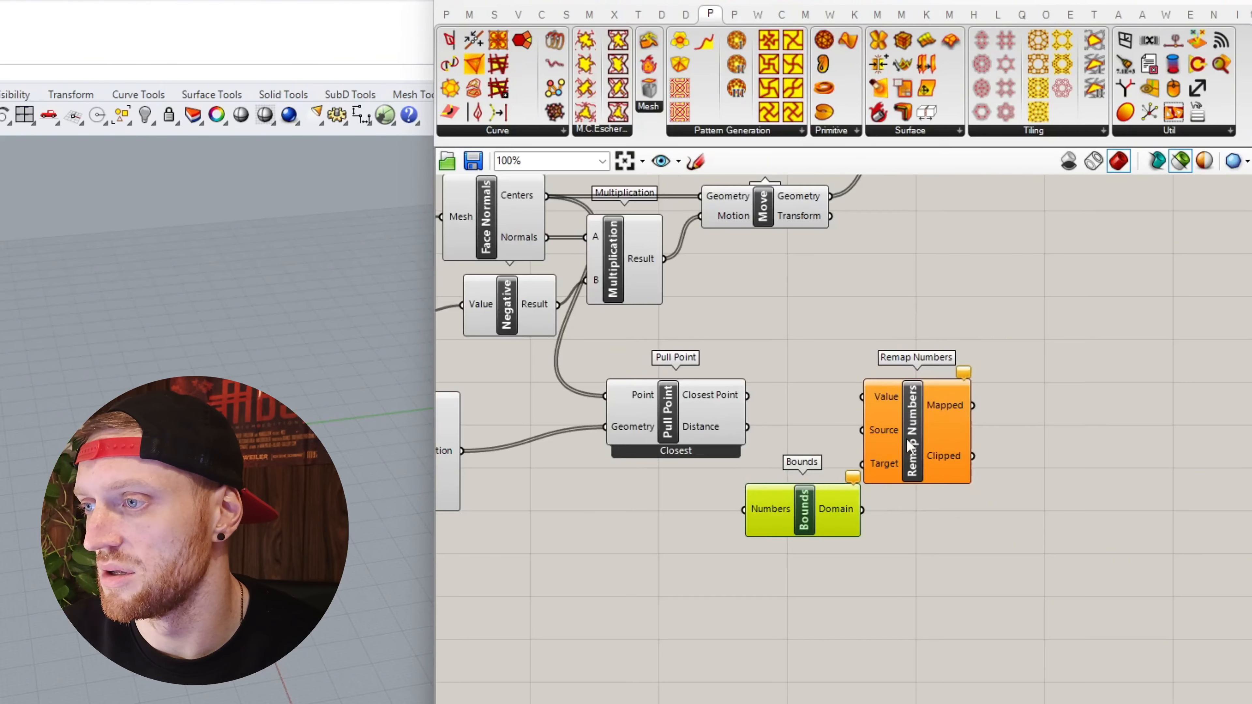
{"action": "left_click_drag", "start_coordinate": [910, 447], "coordinate": [988, 444]}
{"action": "scroll", "coordinate": [816, 459], "scroll_direction": "up", "scroll_amount": 2}
{"action": "left_click_drag", "start_coordinate": [767, 530], "coordinate": [791, 527]}
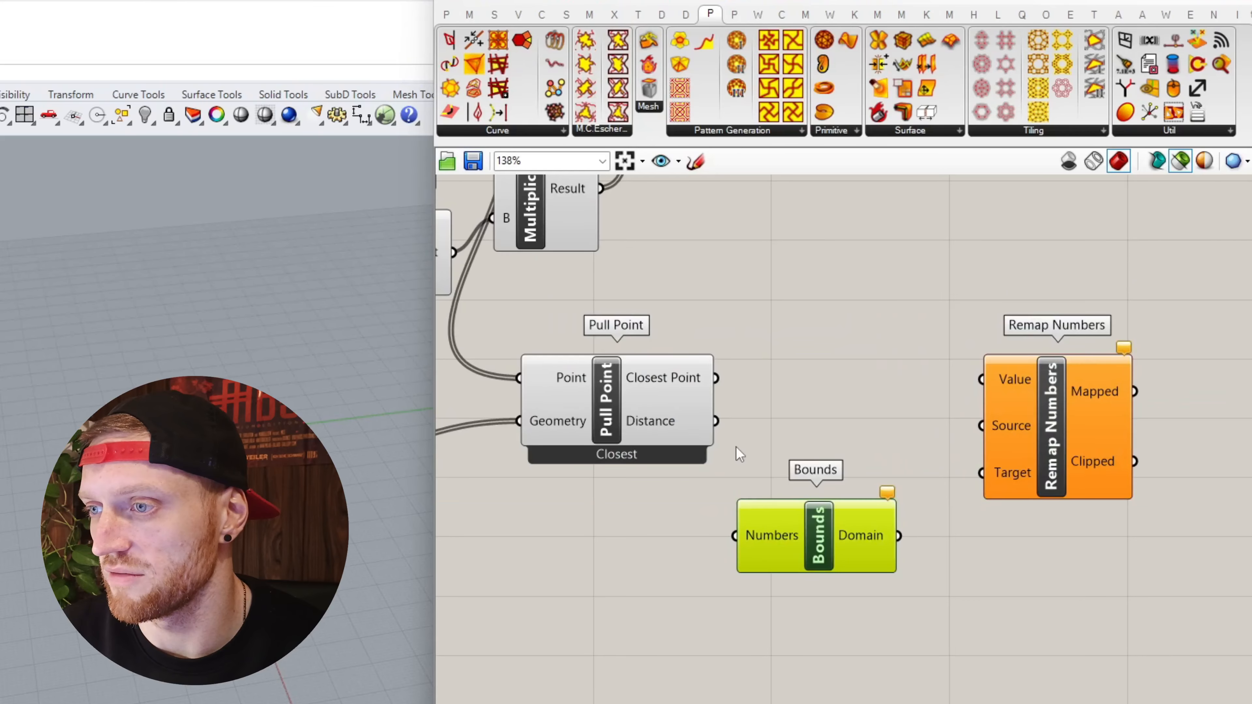
{"action": "left_click_drag", "start_coordinate": [716, 422], "coordinate": [764, 540]}
{"action": "left_click_drag", "start_coordinate": [899, 536], "coordinate": [985, 436]}
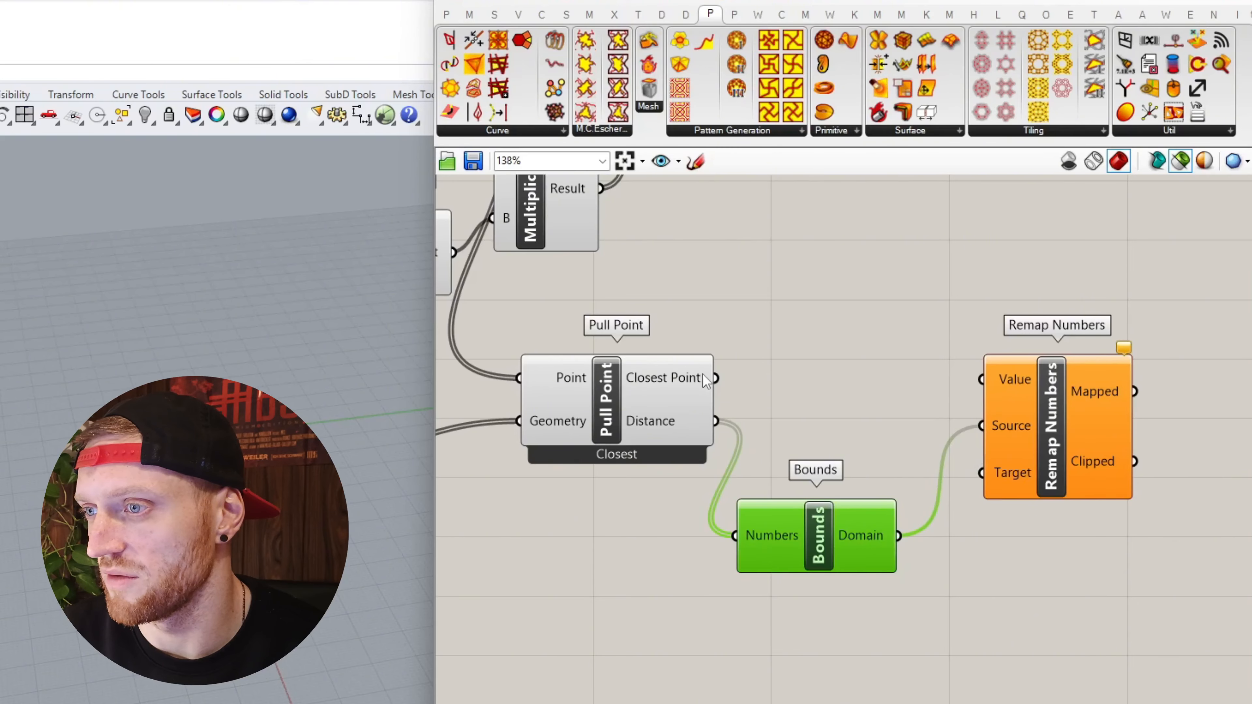
- Connect Pull Point's Distance to Remap Numbers' Value and align Bounds and Remap Numbers so their wires run straight
{"action": "left_click_drag", "start_coordinate": [718, 423], "coordinate": [979, 381]}
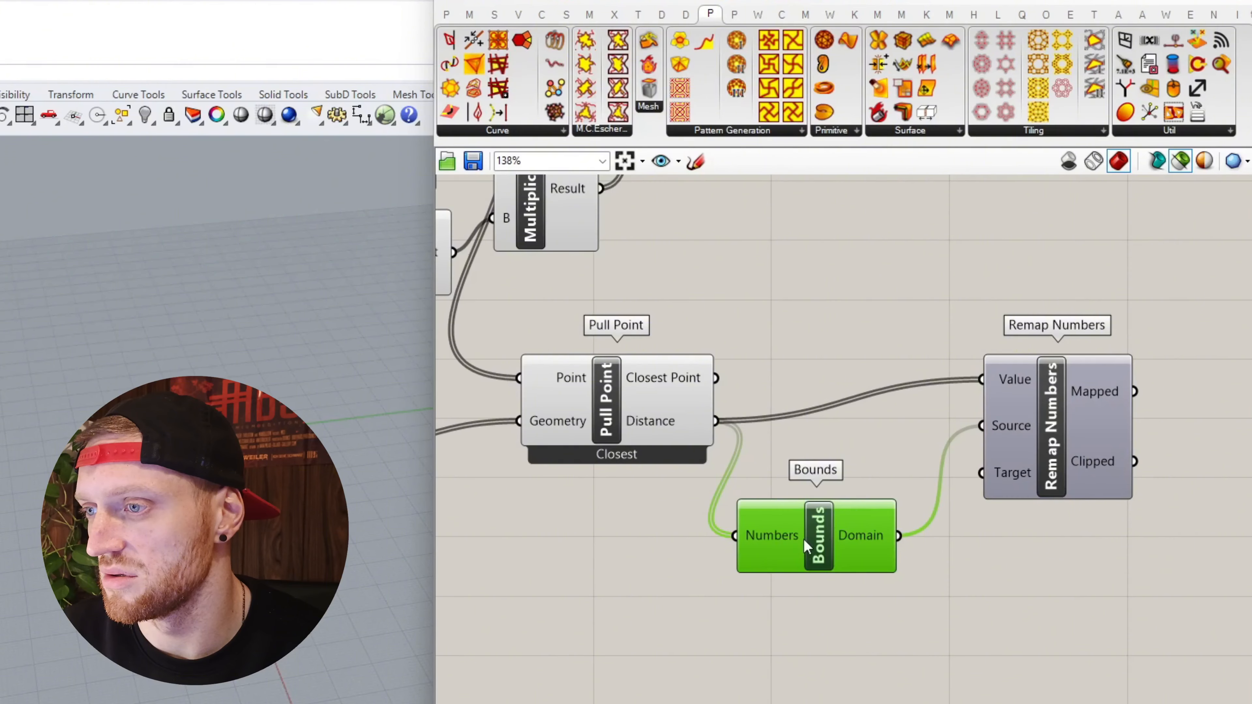
{"action": "left_click_drag", "start_coordinate": [803, 538], "coordinate": [809, 513]}
{"action": "mouse_move", "coordinate": [1002, 458]}
{"action": "left_mouse_down"}
{"action": "mouse_move", "coordinate": [977, 510]}
{"action": "mouse_move", "coordinate": [998, 477]}
{"action": "left_mouse_up"}
{"action": "left_click_drag", "start_coordinate": [820, 514], "coordinate": [804, 495]}
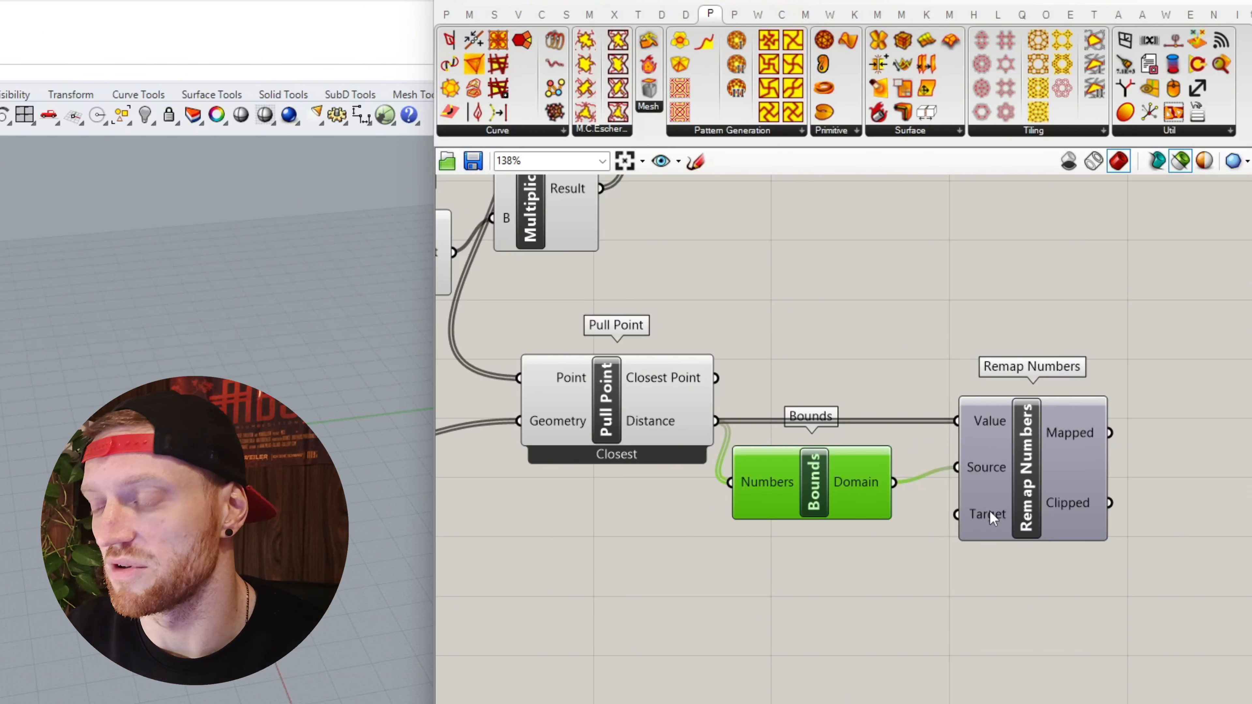
- Add a Graph Mapper after Remap Numbers and feed the Mapped output into it
{"action": "mouse_move", "coordinate": [989, 510]}
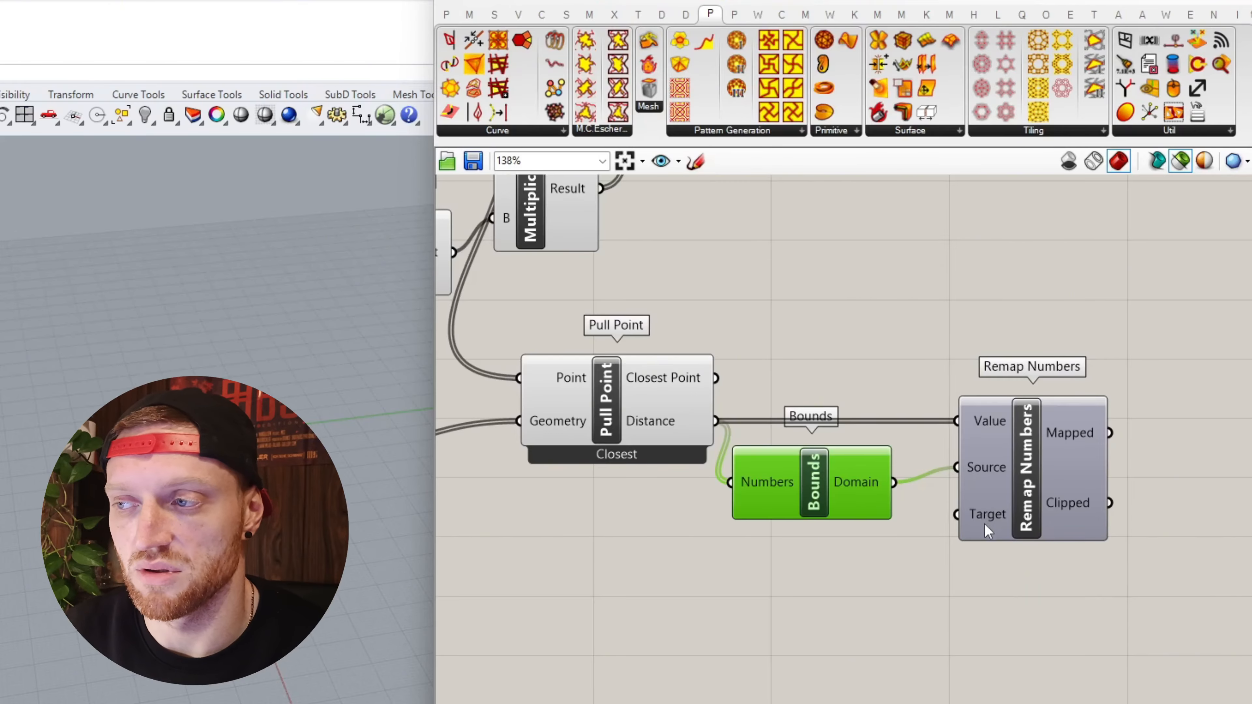
{"action": "scroll", "coordinate": [693, 640], "scroll_direction": "down", "scroll_amount": 3}
{"action": "double_click", "coordinate": [982, 516]}
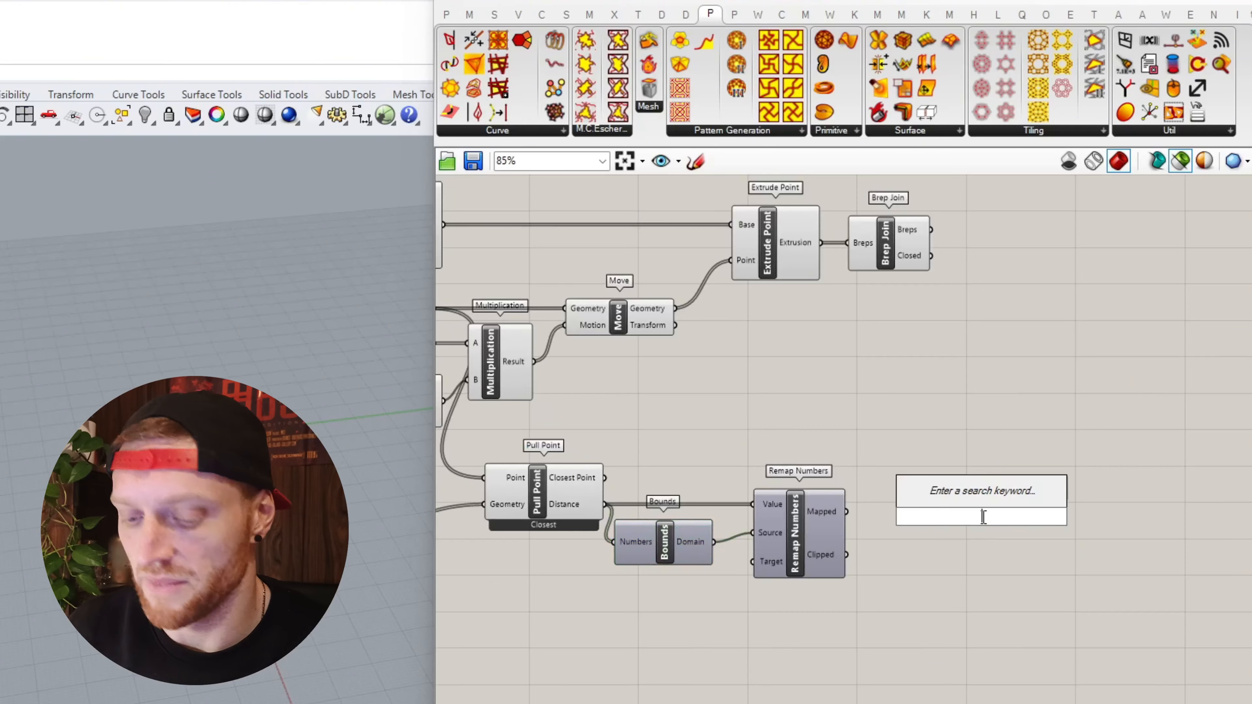
{"action": "type", "text": "graph"}
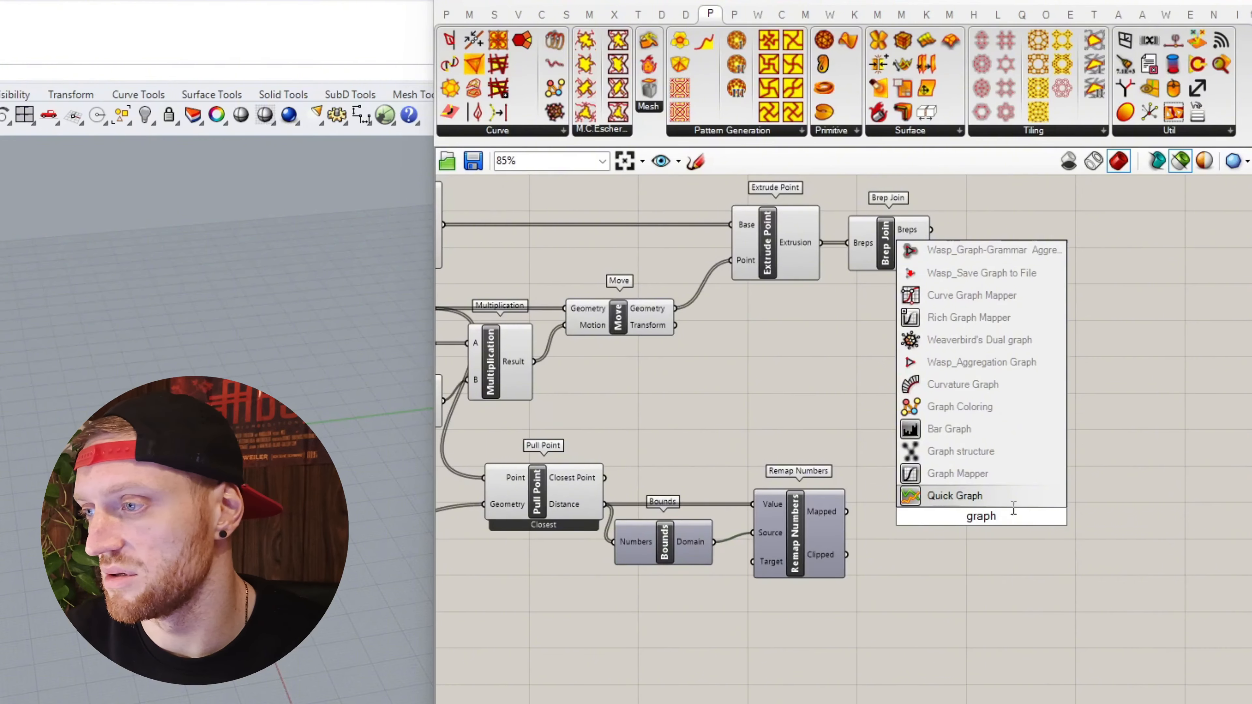
{"action": "left_click", "coordinate": [961, 473]}
{"action": "scroll", "coordinate": [866, 528], "scroll_direction": "up", "scroll_amount": 2}
{"action": "left_click_drag", "start_coordinate": [838, 504], "coordinate": [928, 517]}
- Set the Graph Mapper's graph type to Bezier and shape its handles into a smooth S-curve
{"action": "right_click", "coordinate": [952, 511]}
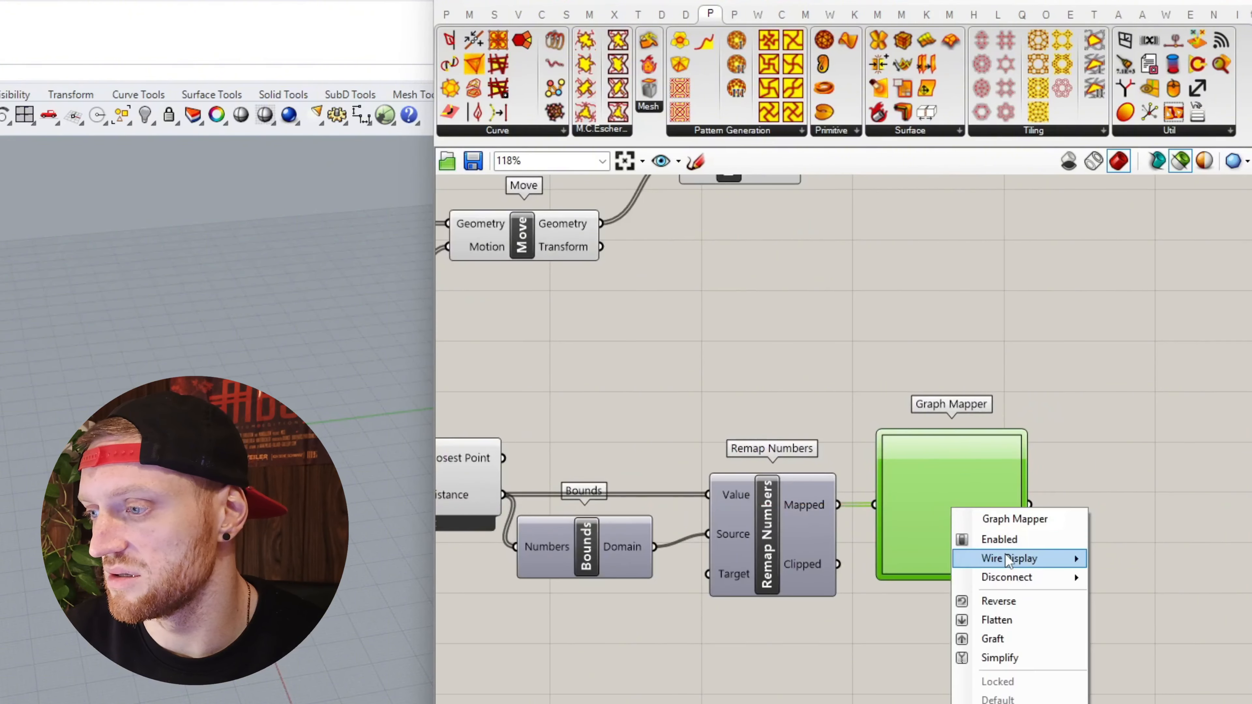
{"action": "mouse_move", "coordinate": [1008, 559]}
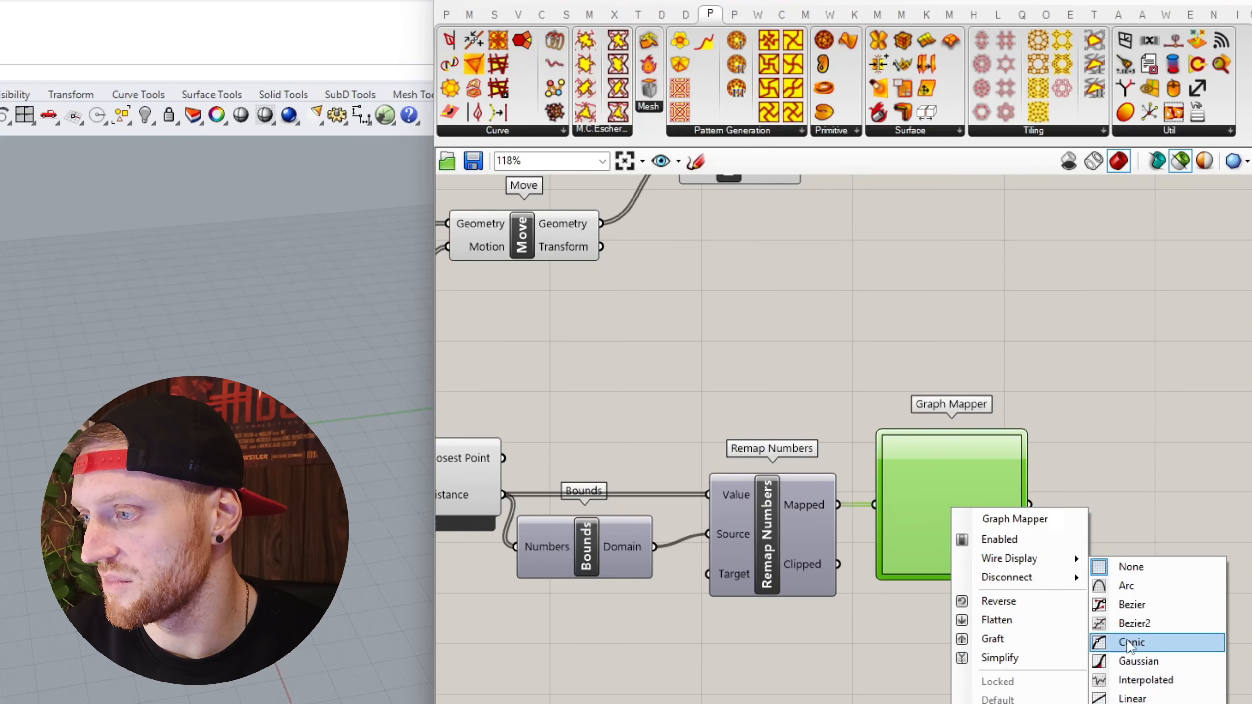
{"action": "left_click", "coordinate": [1134, 605]}
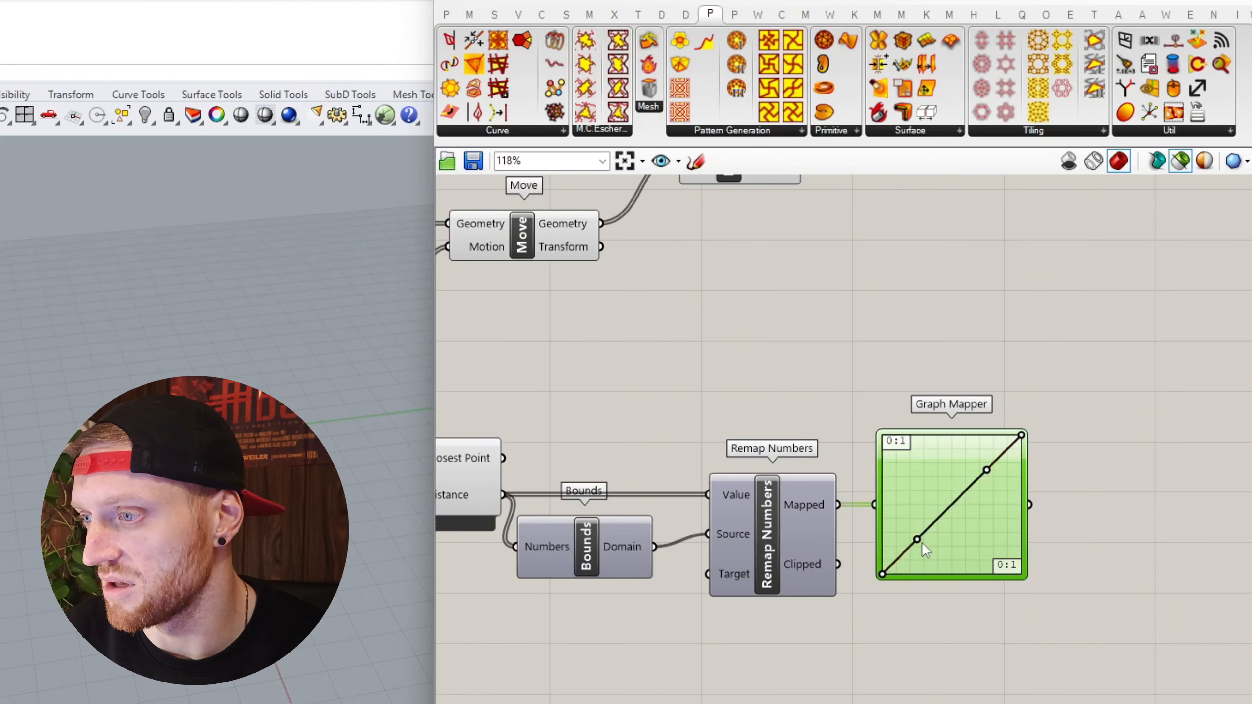
{"action": "left_click_drag", "start_coordinate": [918, 540], "coordinate": [935, 567]}
{"action": "left_click_drag", "start_coordinate": [987, 469], "coordinate": [936, 442]}
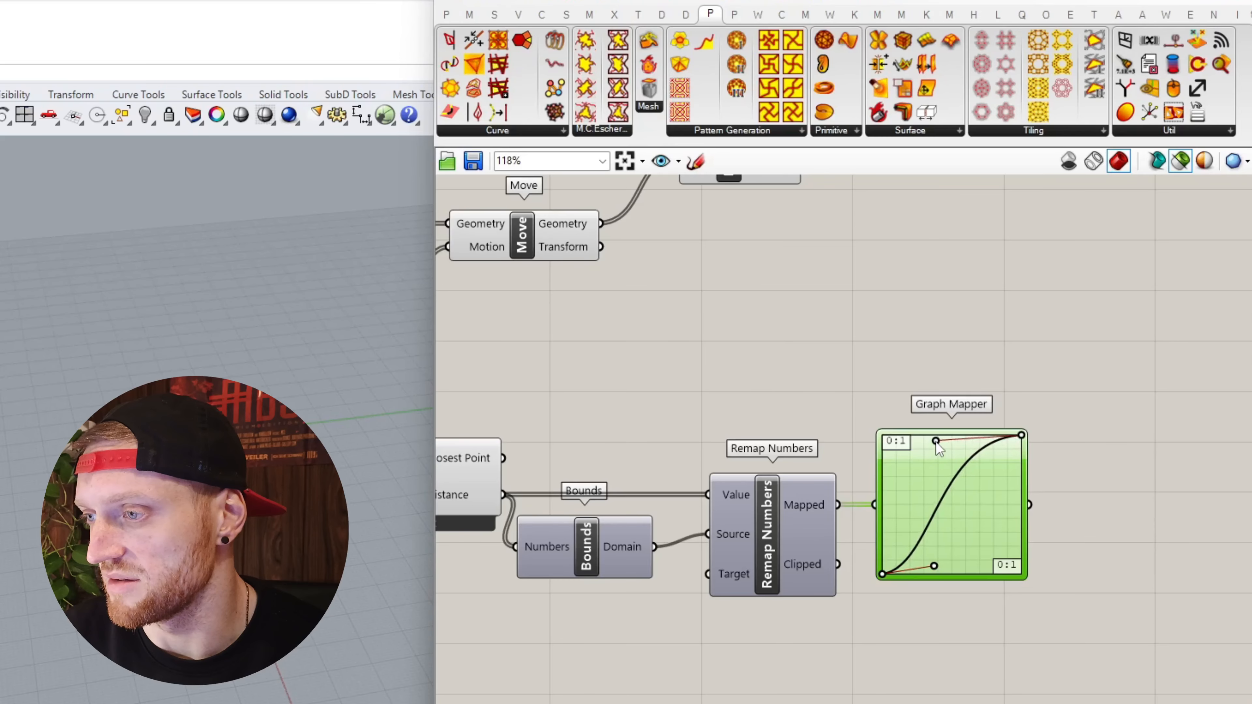
- Copy Bounds and Remap Numbers behind the Graph Mapper and feed its output into the copies' Numbers and Value inputs
{"action": "scroll", "coordinate": [821, 589], "scroll_direction": "down", "scroll_amount": 3}
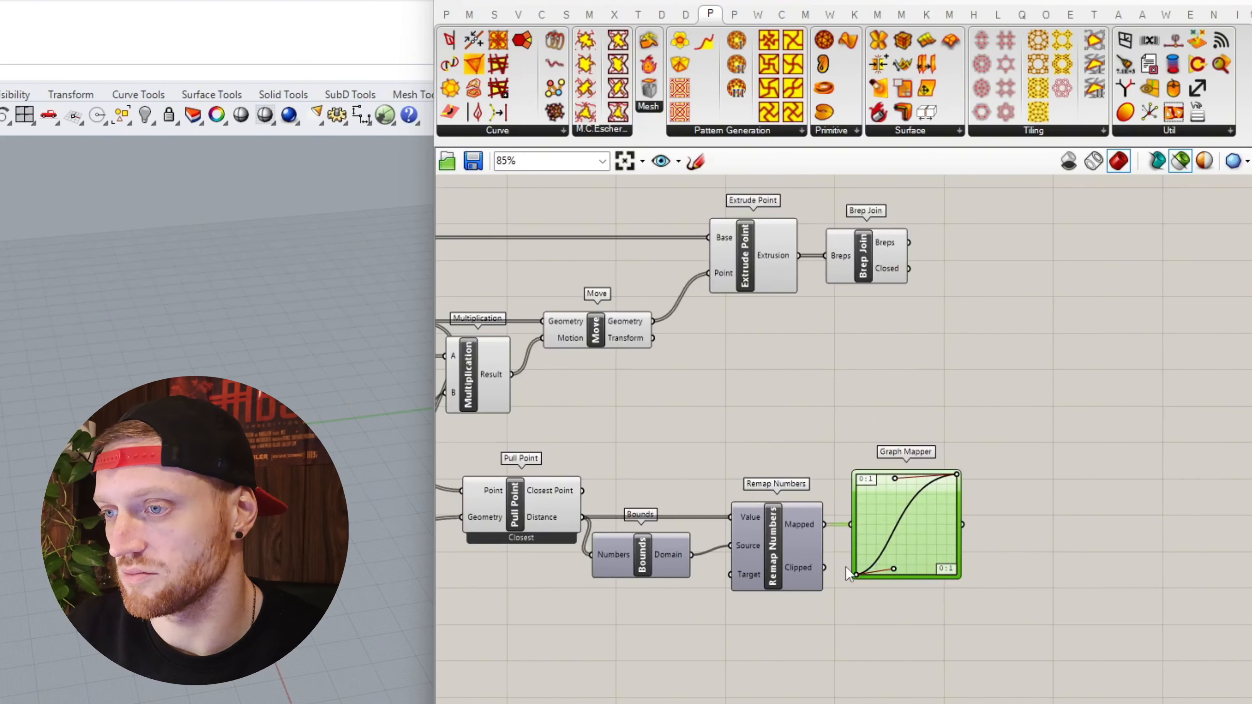
{"action": "left_click", "coordinate": [664, 548]}
{"action": "left_click_drag", "start_coordinate": [811, 560], "coordinate": [1193, 590], "text": "shift"}
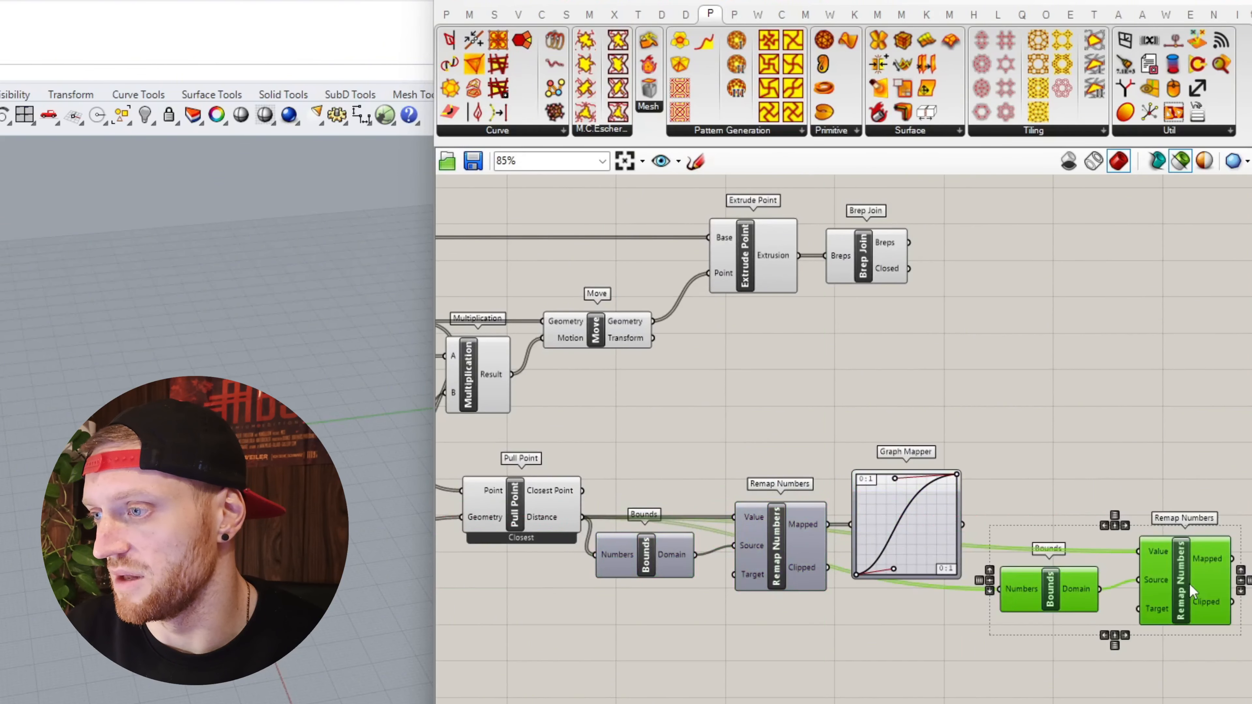
{"action": "left_click_drag", "start_coordinate": [961, 523], "coordinate": [999, 590]}
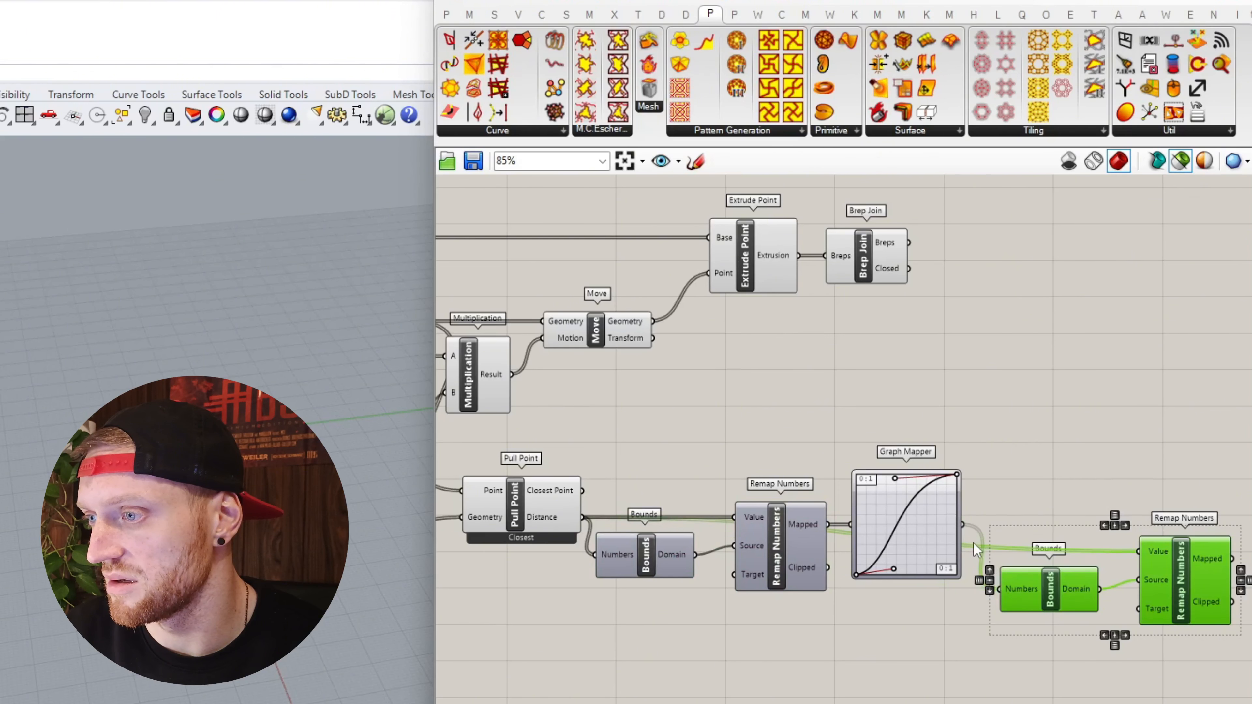
{"action": "left_click_drag", "start_coordinate": [1182, 576], "coordinate": [1167, 548]}
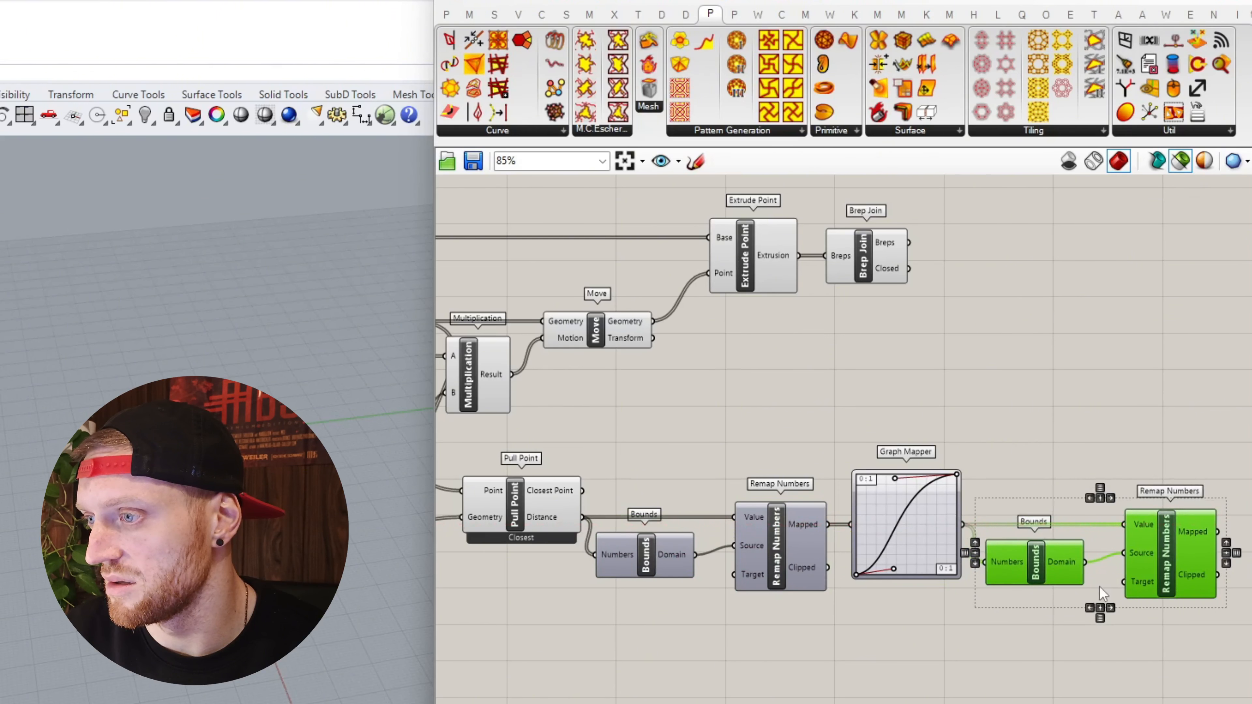
{"action": "left_click", "coordinate": [1024, 674]}
- Add a Construct Domain component below the second Bounds and connect its Domain to the second Remap Numbers' Target
{"action": "right_click_drag", "start_coordinate": [1026, 689], "coordinate": [950, 664]}
{"action": "scroll", "coordinate": [950, 664], "scroll_direction": "up", "scroll_amount": 1}
{"action": "double_click", "coordinate": [932, 664]}
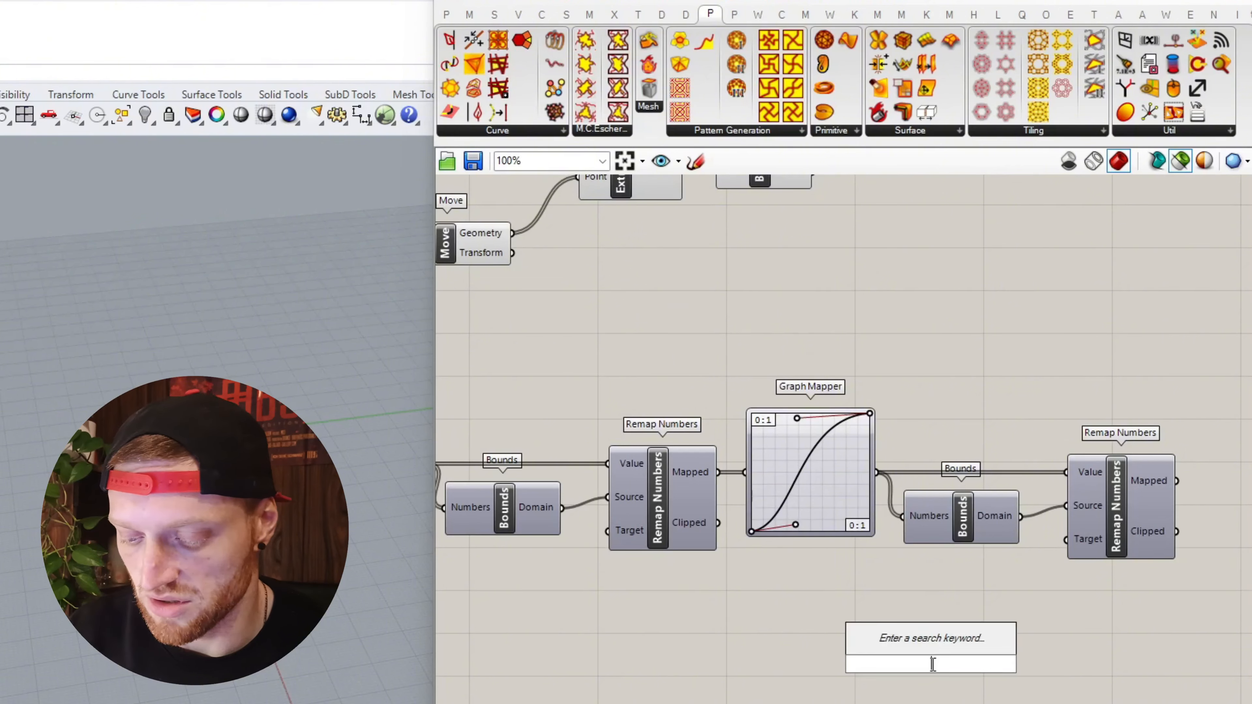
{"action": "type", "text": "construct"}
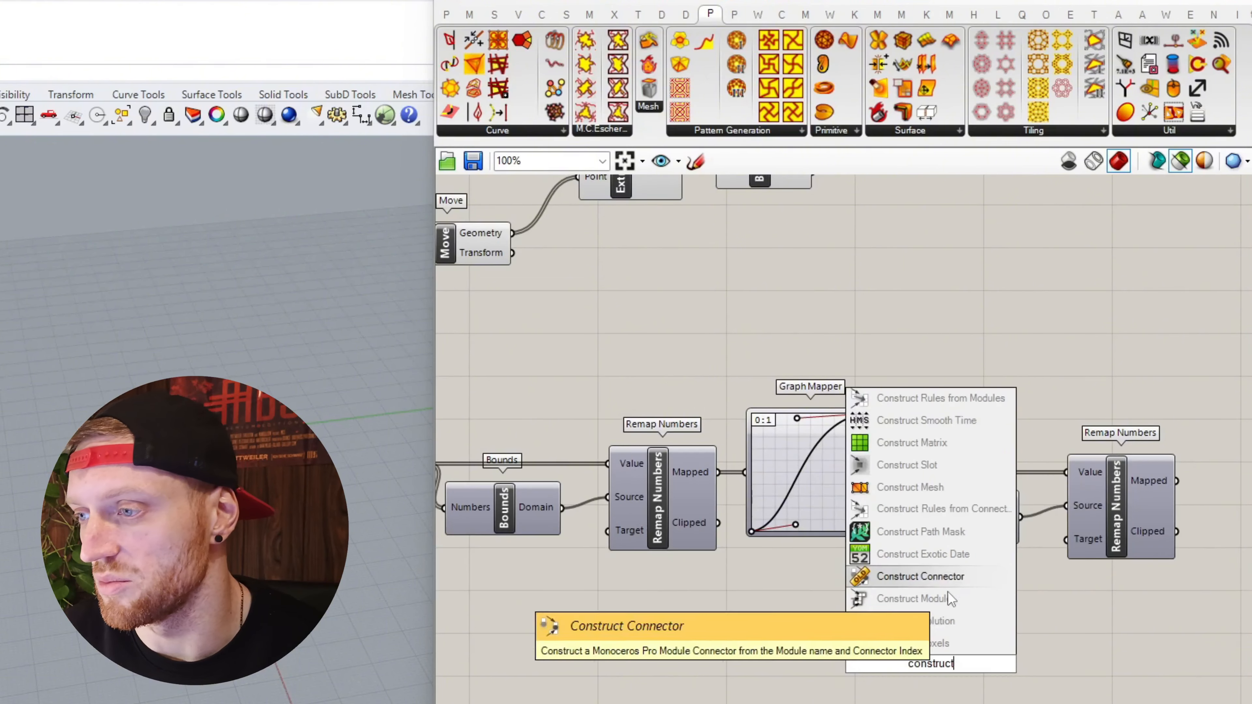
{"action": "type", "text": " do"}
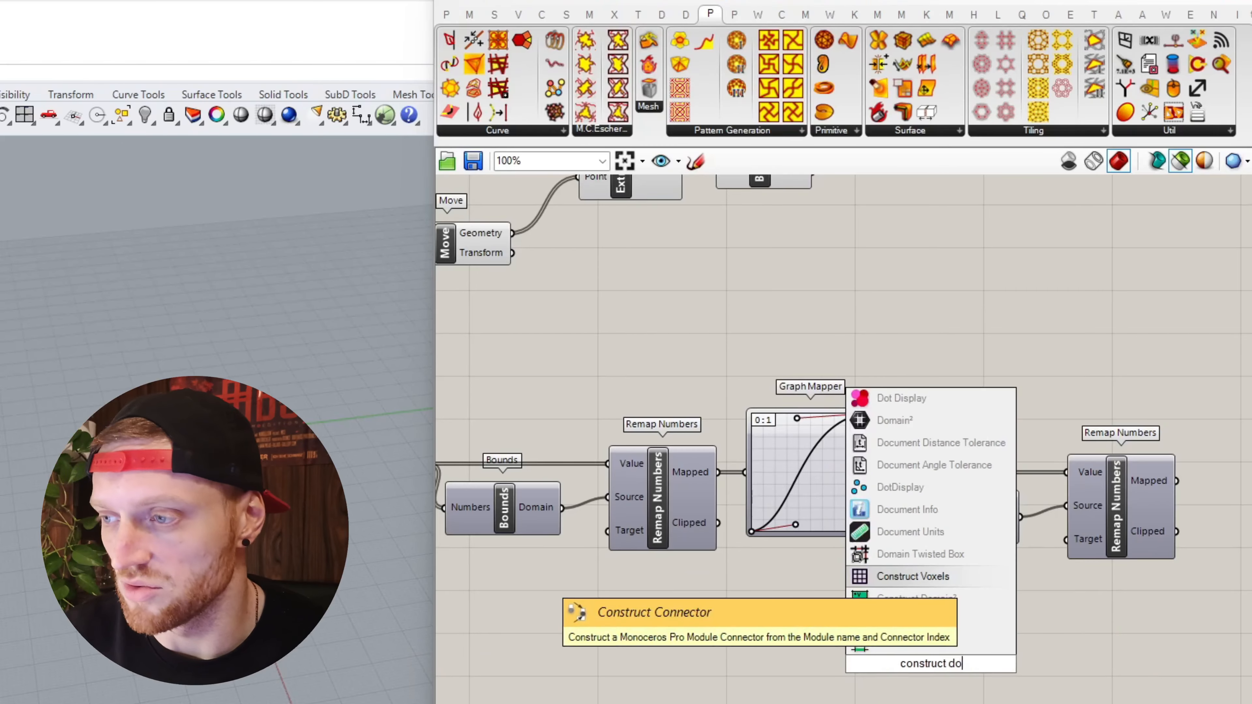
{"action": "type", "text": "m"}
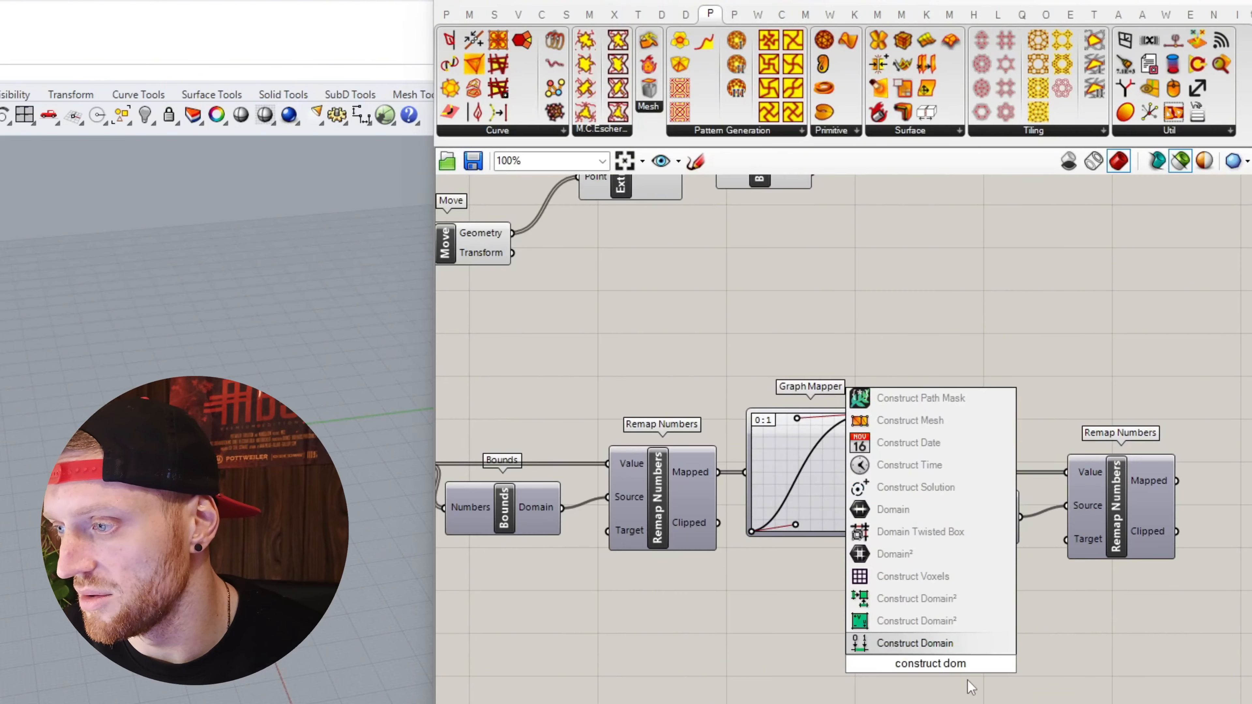
{"action": "left_click", "coordinate": [967, 644]}
{"action": "left_click_drag", "start_coordinate": [962, 668], "coordinate": [987, 655]}
{"action": "left_click_drag", "start_coordinate": [1053, 602], "coordinate": [1070, 542]}
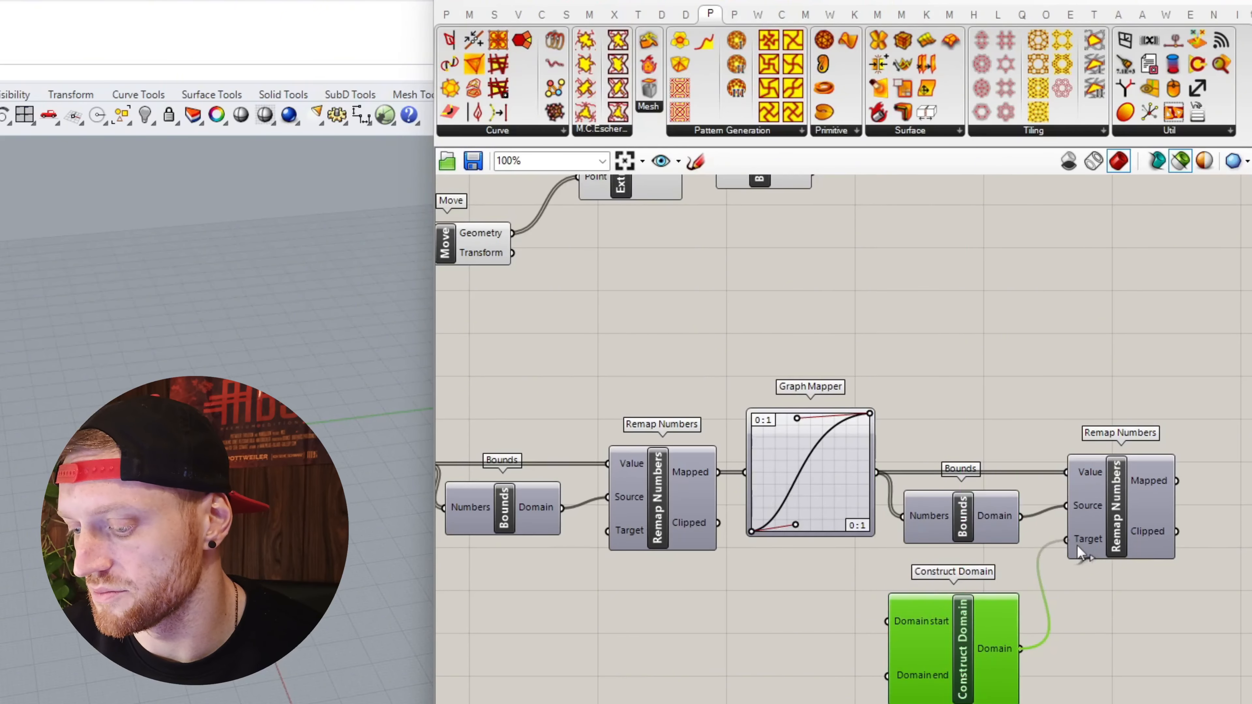
- Add two number sliders, 0.32 for Construct Domain's Domain start and 4.12 for its Domain end
{"action": "double_click", "coordinate": [799, 615]}
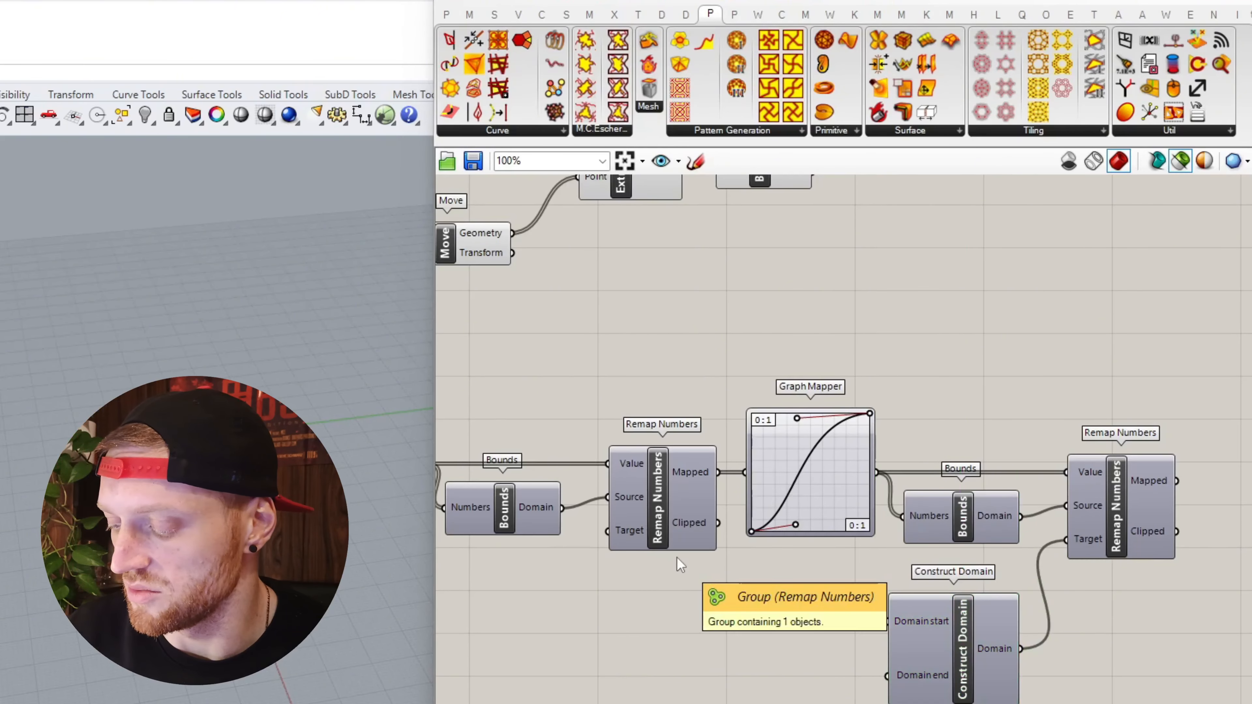
{"action": "left_click_drag", "start_coordinate": [827, 613], "coordinate": [887, 621]}
{"action": "left_click_drag", "start_coordinate": [772, 667], "coordinate": [888, 676]}
{"action": "left_click_drag", "start_coordinate": [668, 620], "coordinate": [679, 629]}
{"action": "left_click_drag", "start_coordinate": [646, 672], "coordinate": [695, 689]}
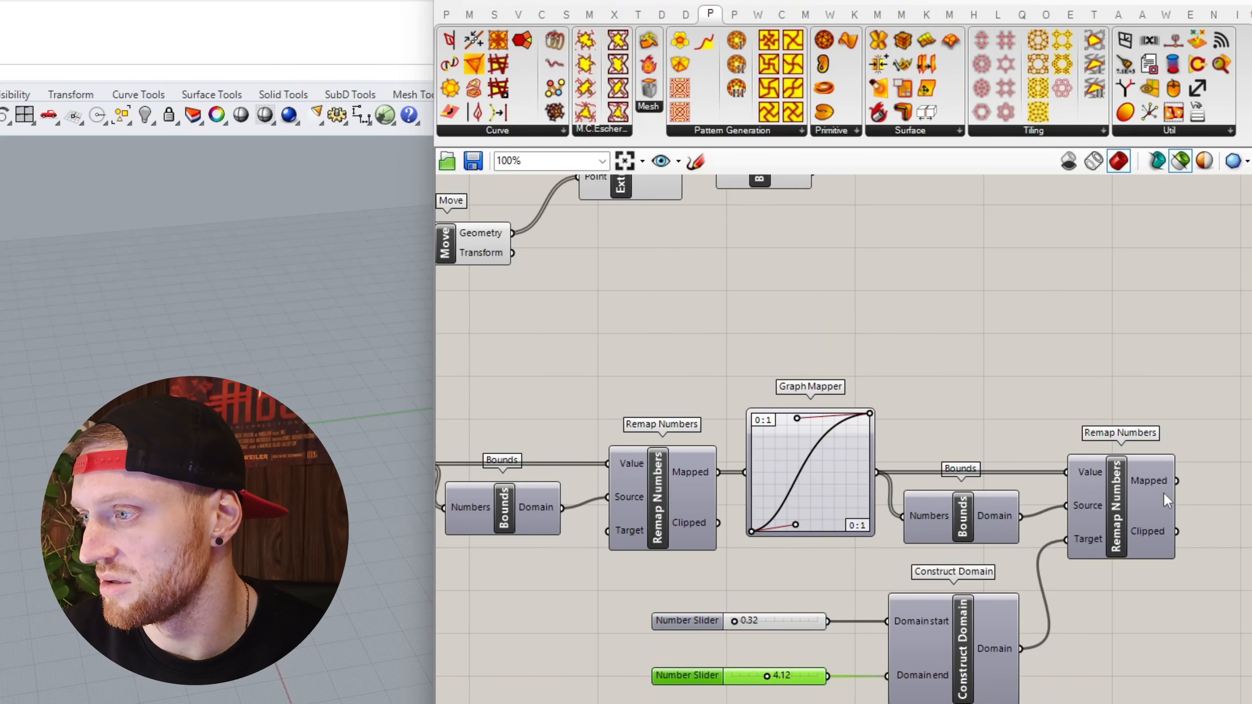
- Add a Panel for the second Remap Numbers' Mapped output and stretch it to list more values
{"action": "right_click_drag", "start_coordinate": [1164, 520], "coordinate": [1058, 532]}
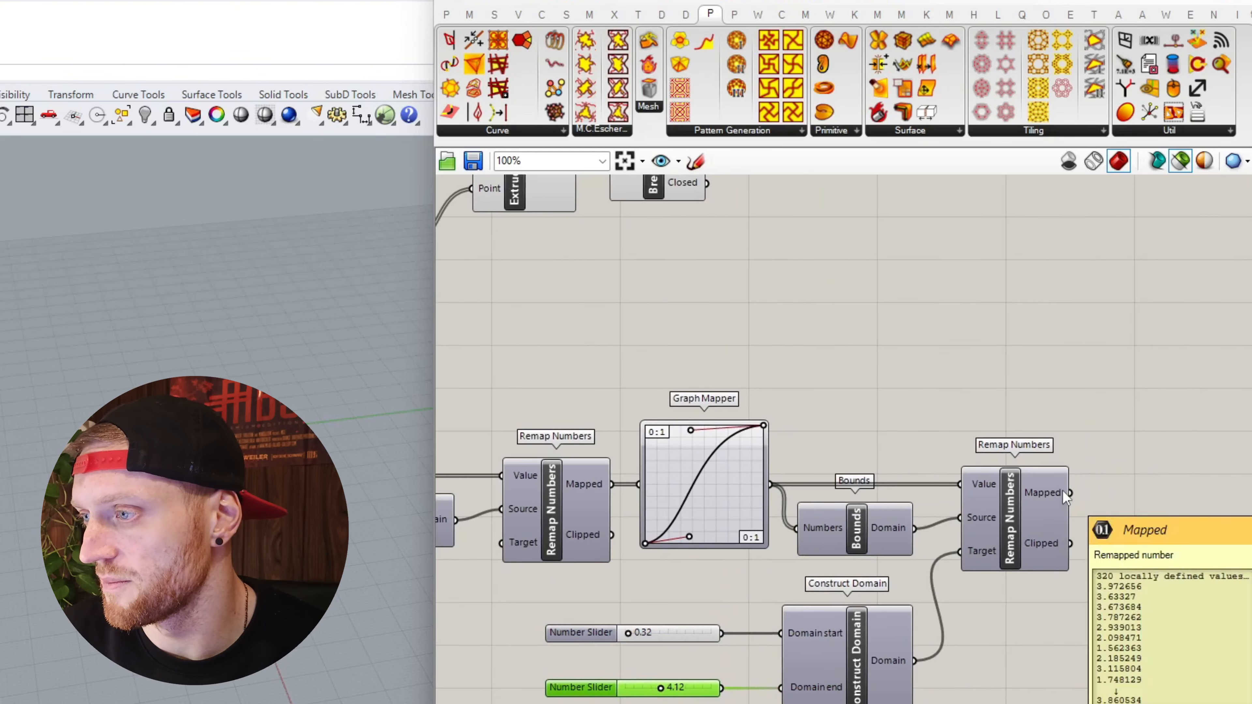
{"action": "left_click", "coordinate": [1127, 497]}
{"action": "double_click", "coordinate": [1127, 497]}
{"action": "type", "text": "panel"}
{"action": "key", "text": "Return"}
{"action": "left_click_drag", "start_coordinate": [1070, 492], "coordinate": [1102, 493]}
{"action": "left_click_drag", "start_coordinate": [1148, 534], "coordinate": [1149, 703]}
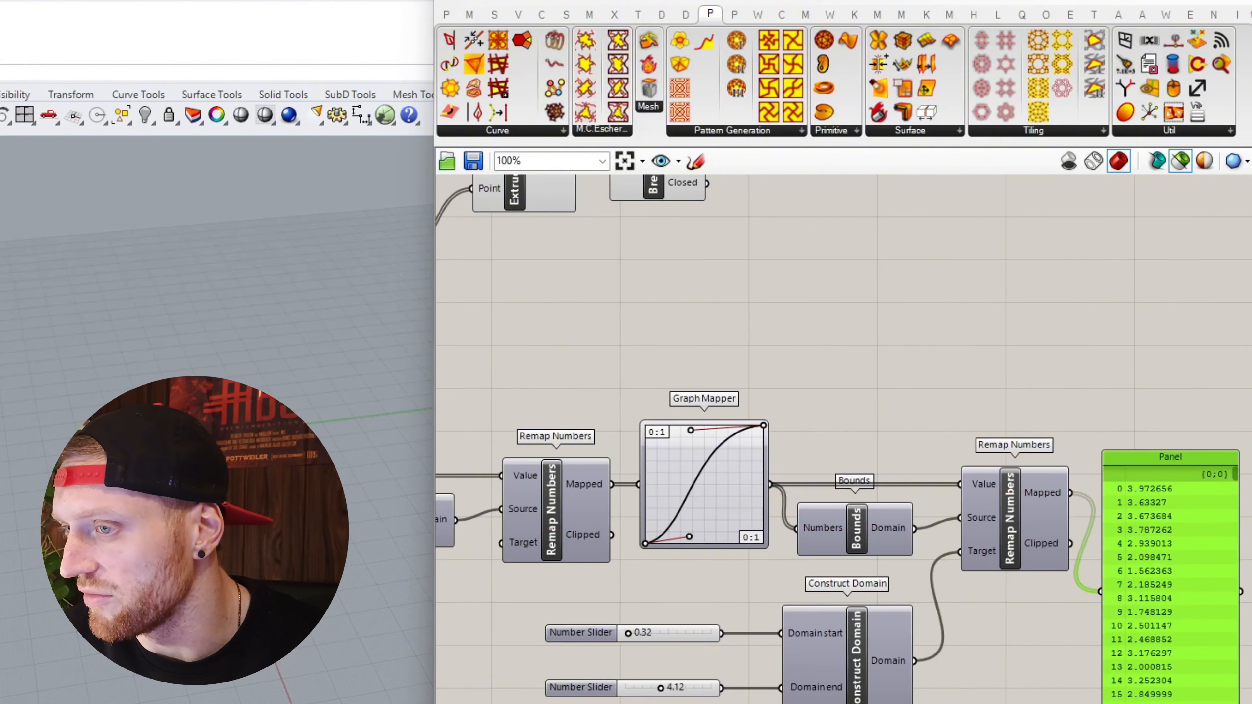
- Duplicate the panel and use the copy to inspect Pull Point's Distance and the first Remap Numbers' Mapped values
{"action": "left_click_drag", "start_coordinate": [1162, 544], "coordinate": [920, 299], "text": "alt"}
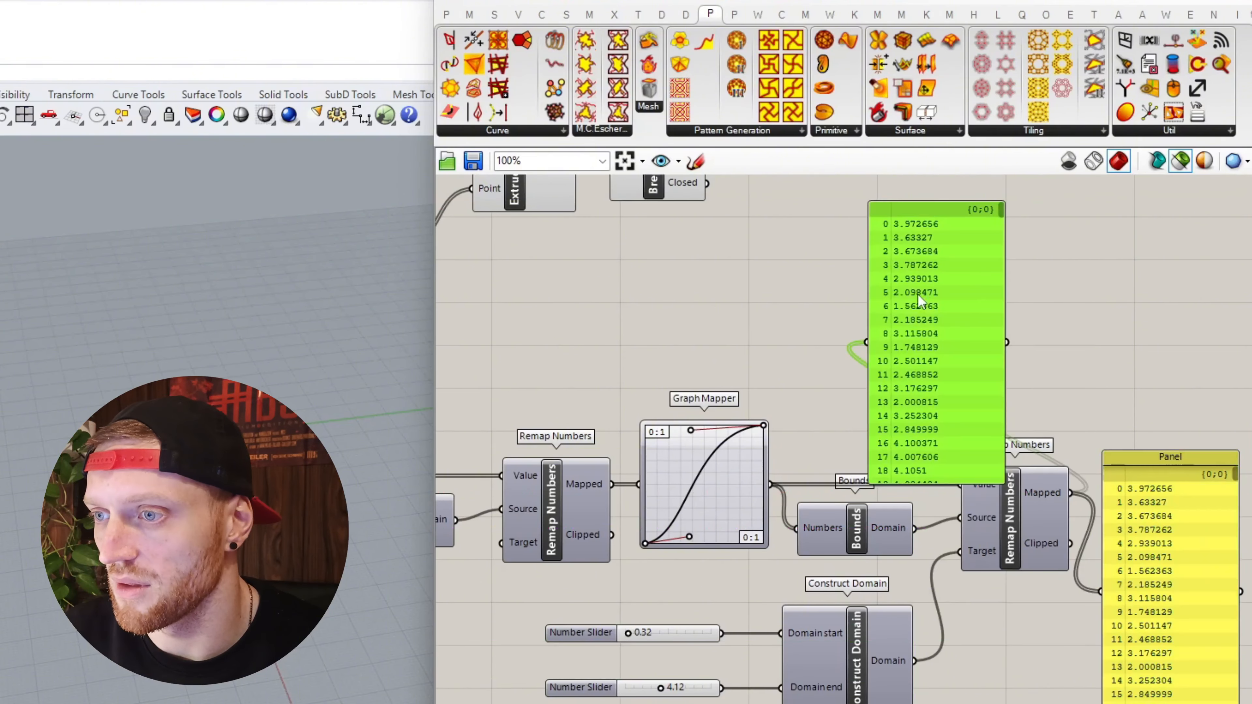
{"action": "right_click_drag", "start_coordinate": [687, 408], "coordinate": [836, 436]}
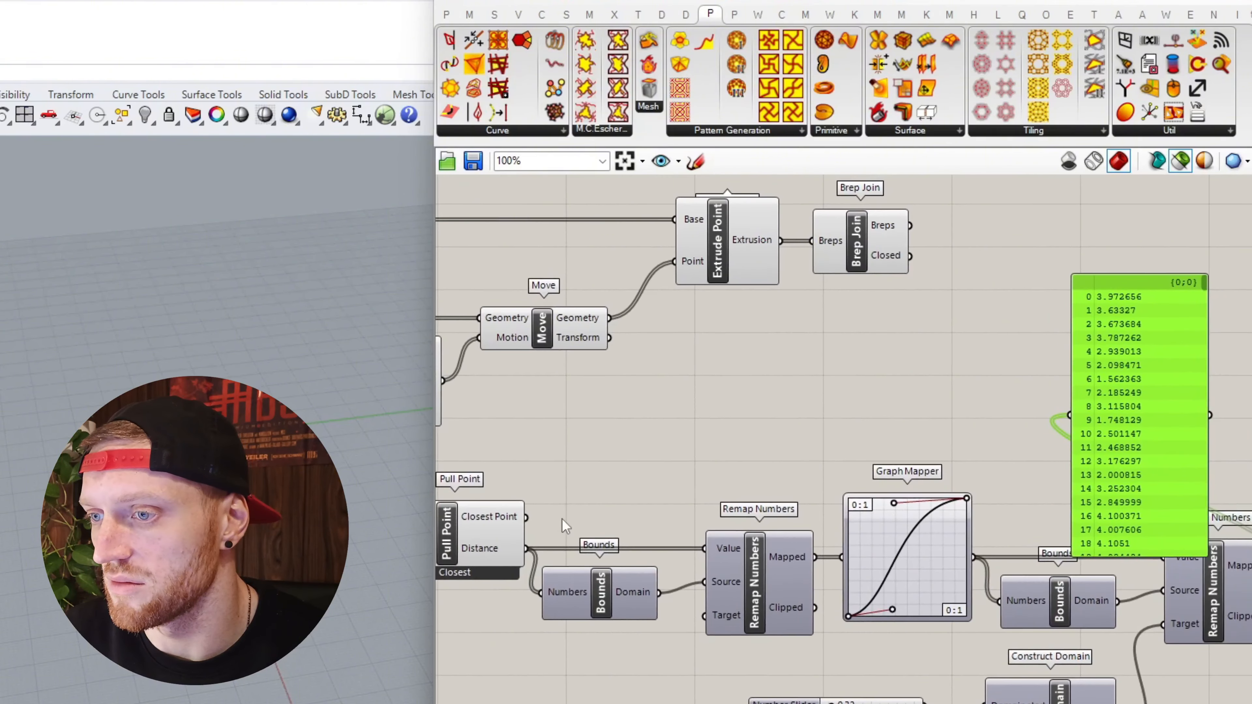
{"action": "left_click_drag", "start_coordinate": [528, 548], "coordinate": [986, 379]}
{"action": "left_click_drag", "start_coordinate": [816, 557], "coordinate": [921, 415]}
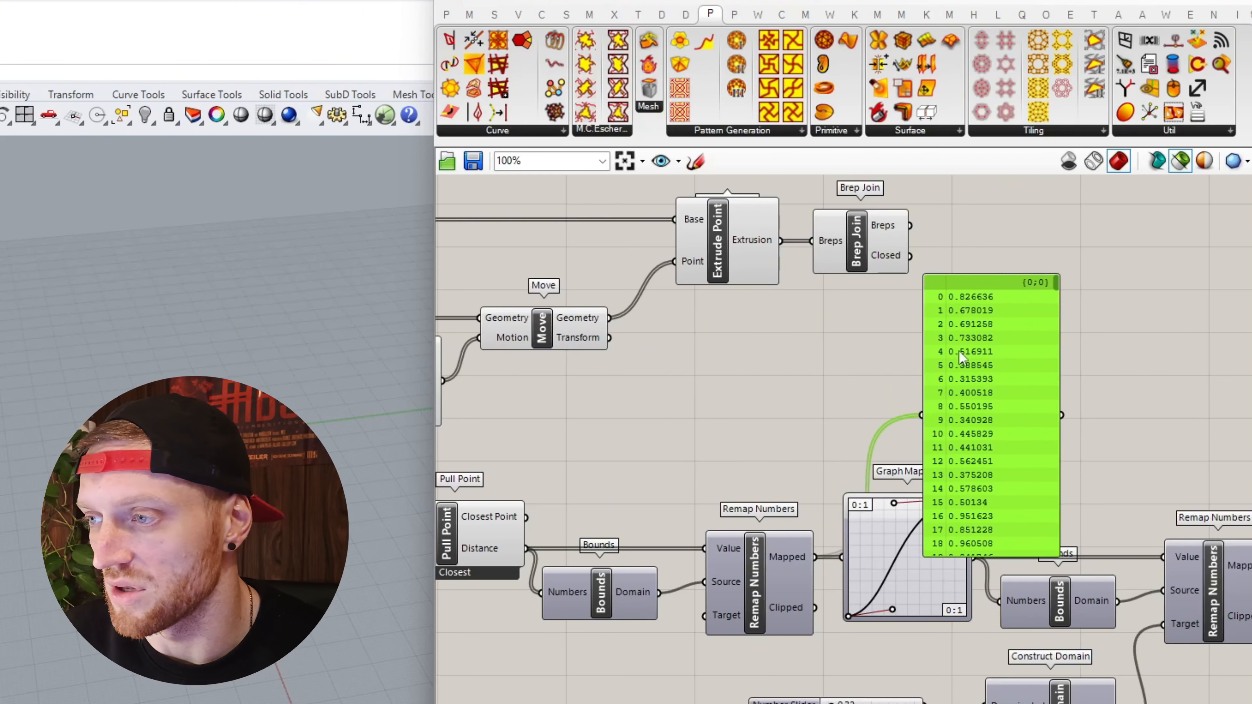
- Place the panel copy above the first panel and feed it the Graph Mapper's output to compare the values
{"action": "right_click_drag", "start_coordinate": [1004, 402], "coordinate": [806, 397]}
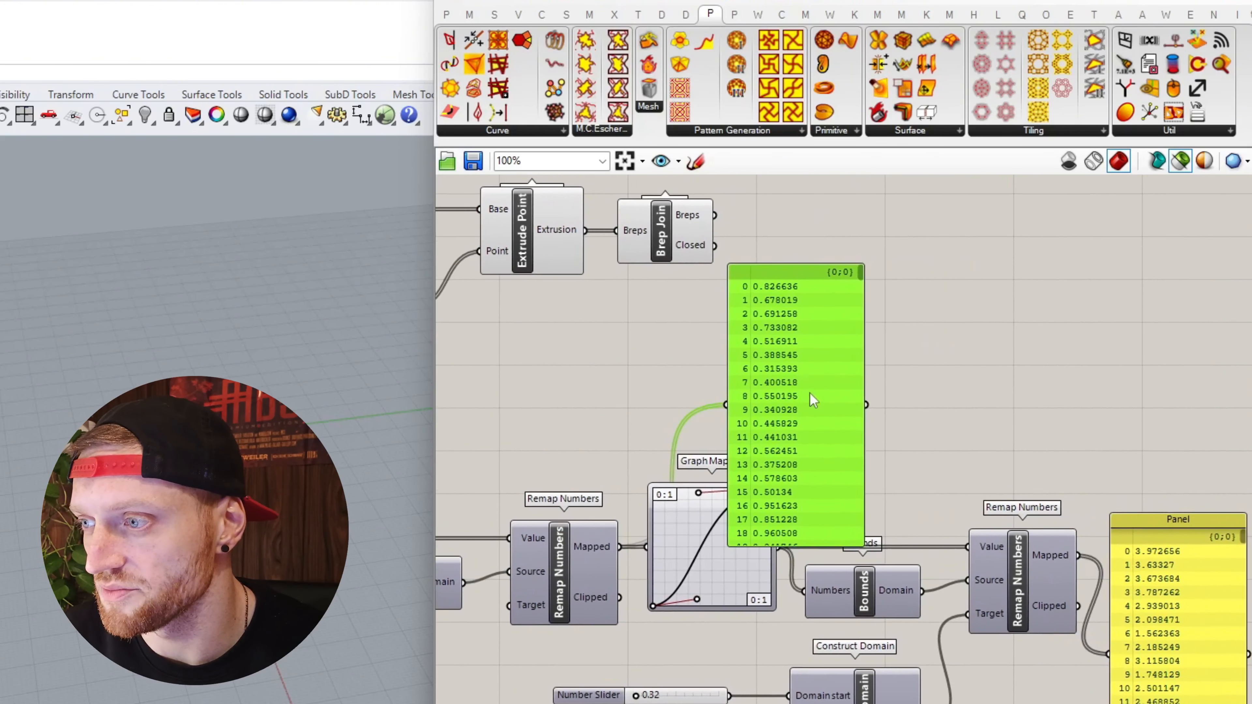
{"action": "left_click_drag", "start_coordinate": [807, 397], "coordinate": [1036, 370]}
{"action": "right_click_drag", "start_coordinate": [801, 504], "coordinate": [644, 497]}
{"action": "left_click_drag", "start_coordinate": [870, 435], "coordinate": [1004, 424]}
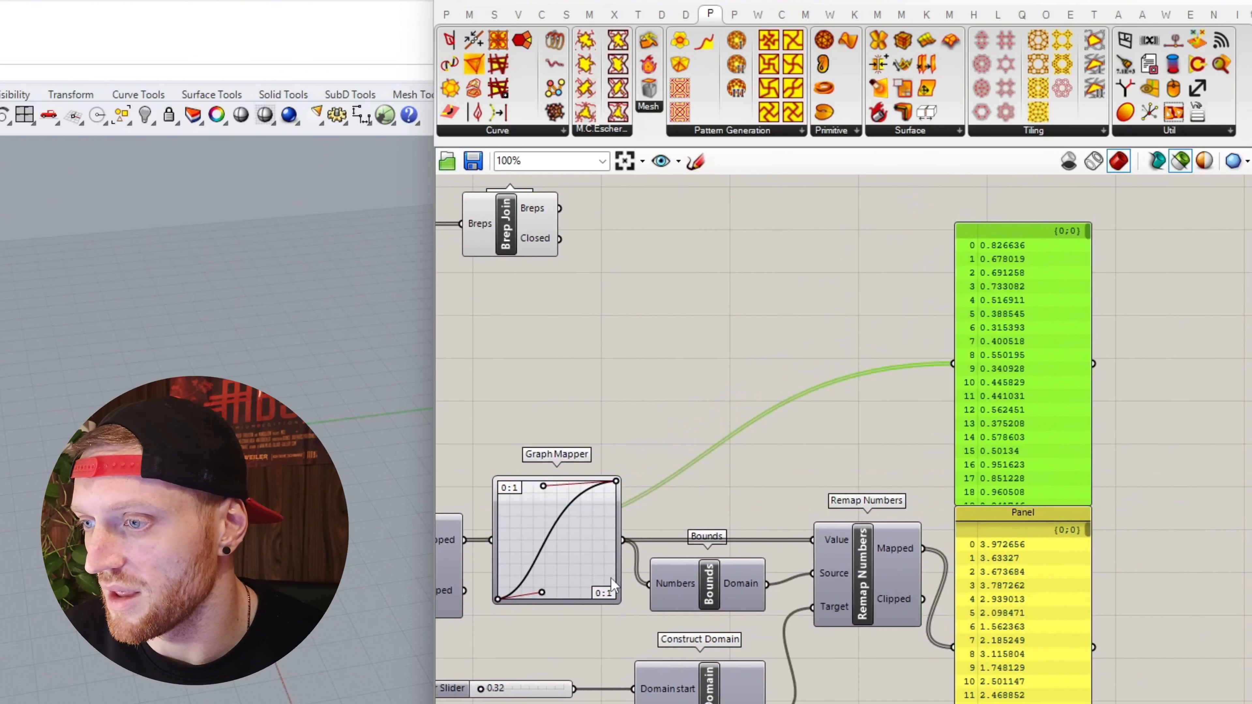
{"action": "right_click_drag", "start_coordinate": [611, 579], "coordinate": [698, 501]}
{"action": "left_click_drag", "start_coordinate": [709, 462], "coordinate": [1040, 287]}
{"action": "right_click_drag", "start_coordinate": [1002, 329], "coordinate": [933, 386]}
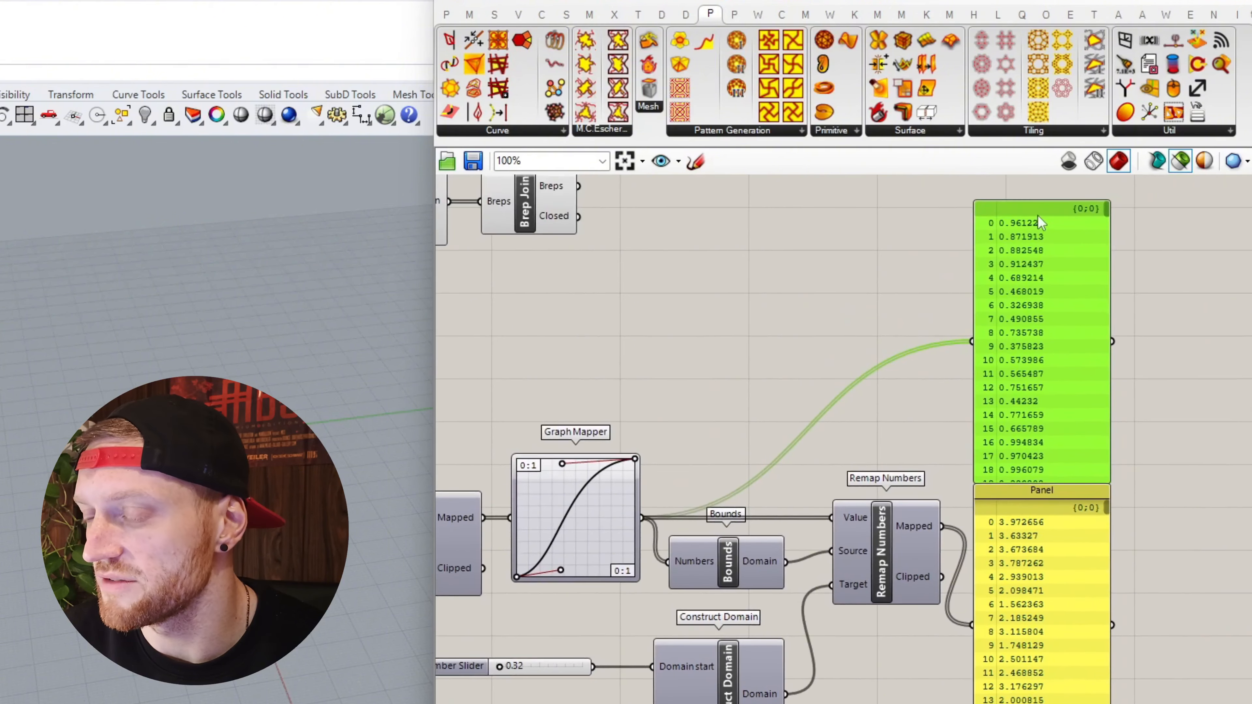
{"action": "right_click_drag", "start_coordinate": [723, 516], "coordinate": [761, 487]}
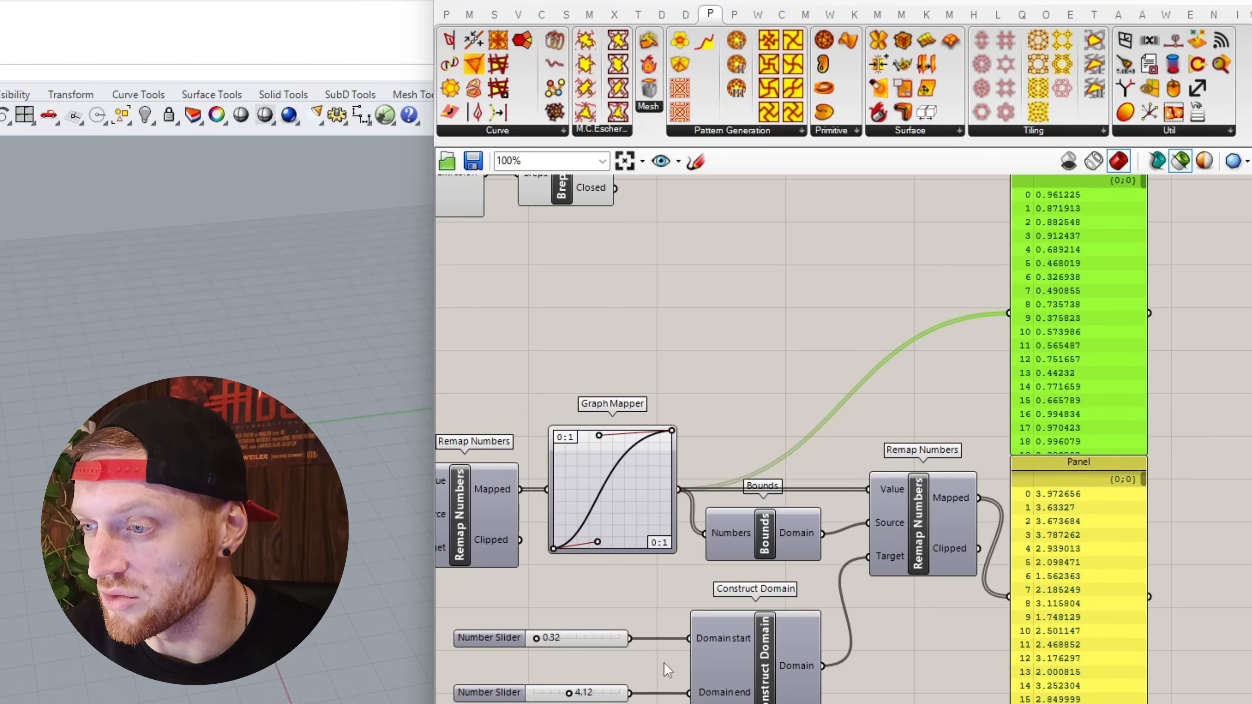
{"action": "right_click_drag", "start_coordinate": [833, 617], "coordinate": [694, 676]}
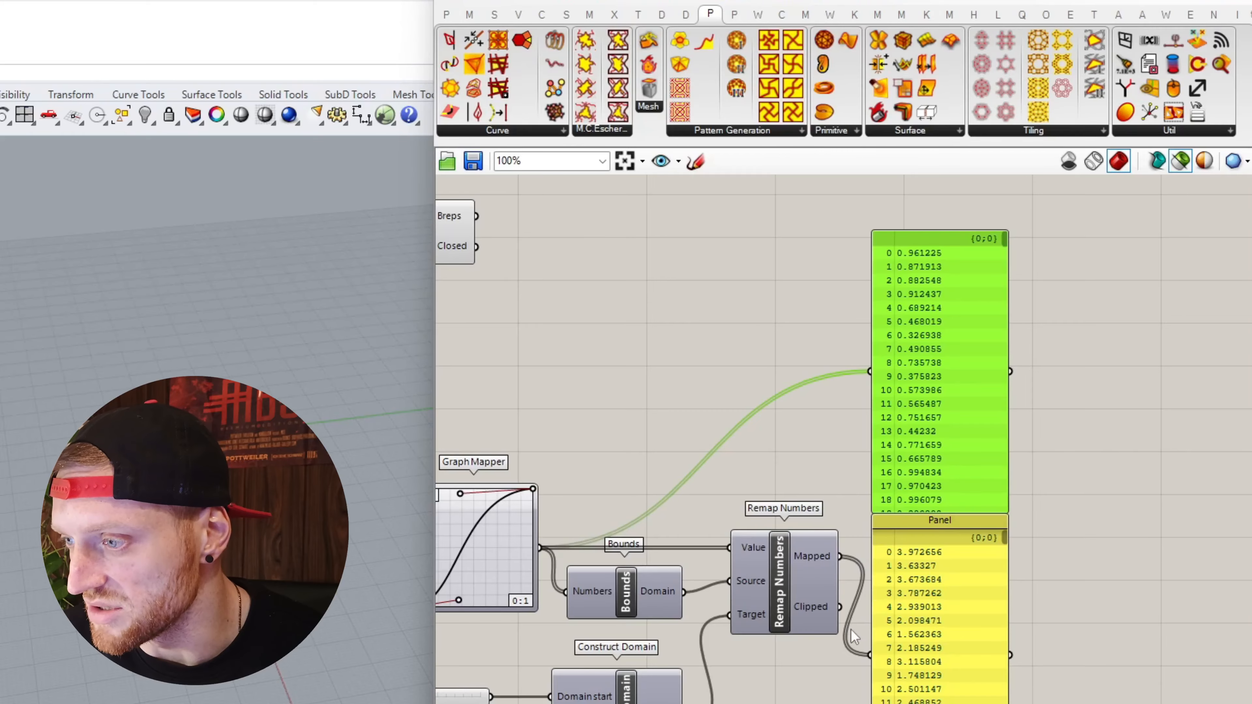
{"action": "right_click_drag", "start_coordinate": [949, 539], "coordinate": [1035, 667]}
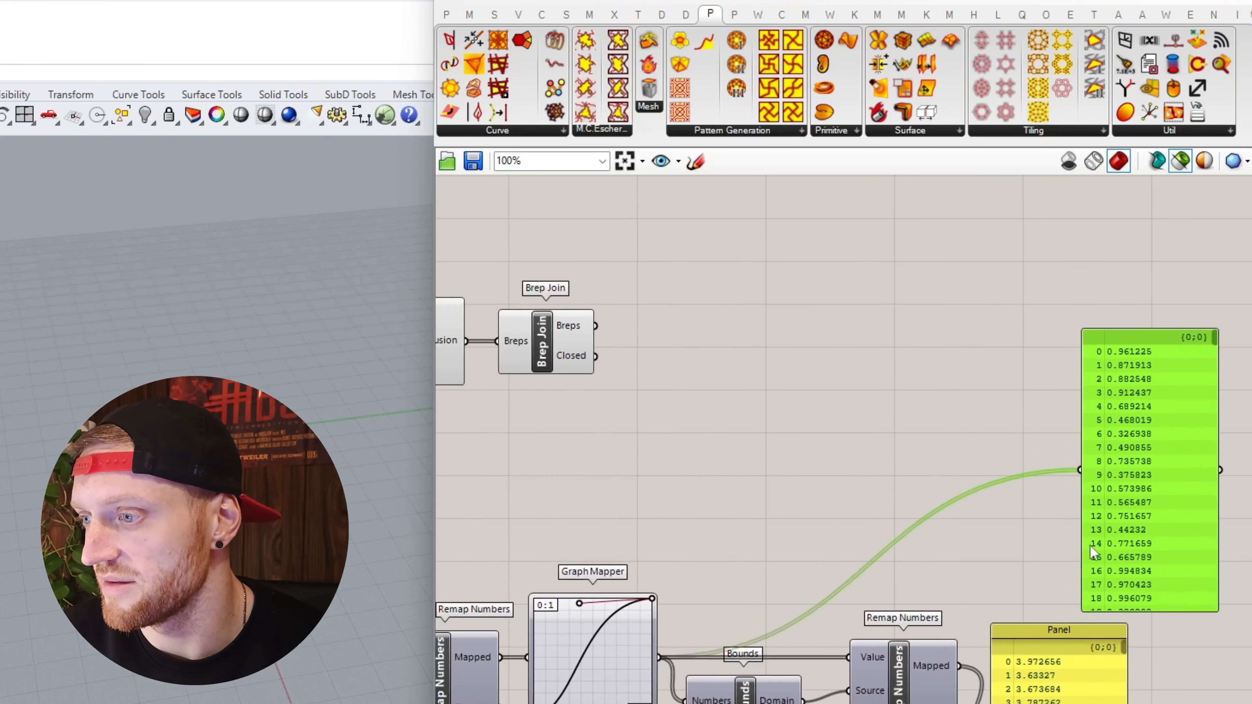
- Move Multiplication, Move, Extrude Point and Brep Join together to the far end of the remapping chain
{"action": "scroll", "coordinate": [1018, 550], "scroll_direction": "down", "scroll_amount": 4}
{"action": "left_click_drag", "start_coordinate": [834, 423], "coordinate": [581, 546]}
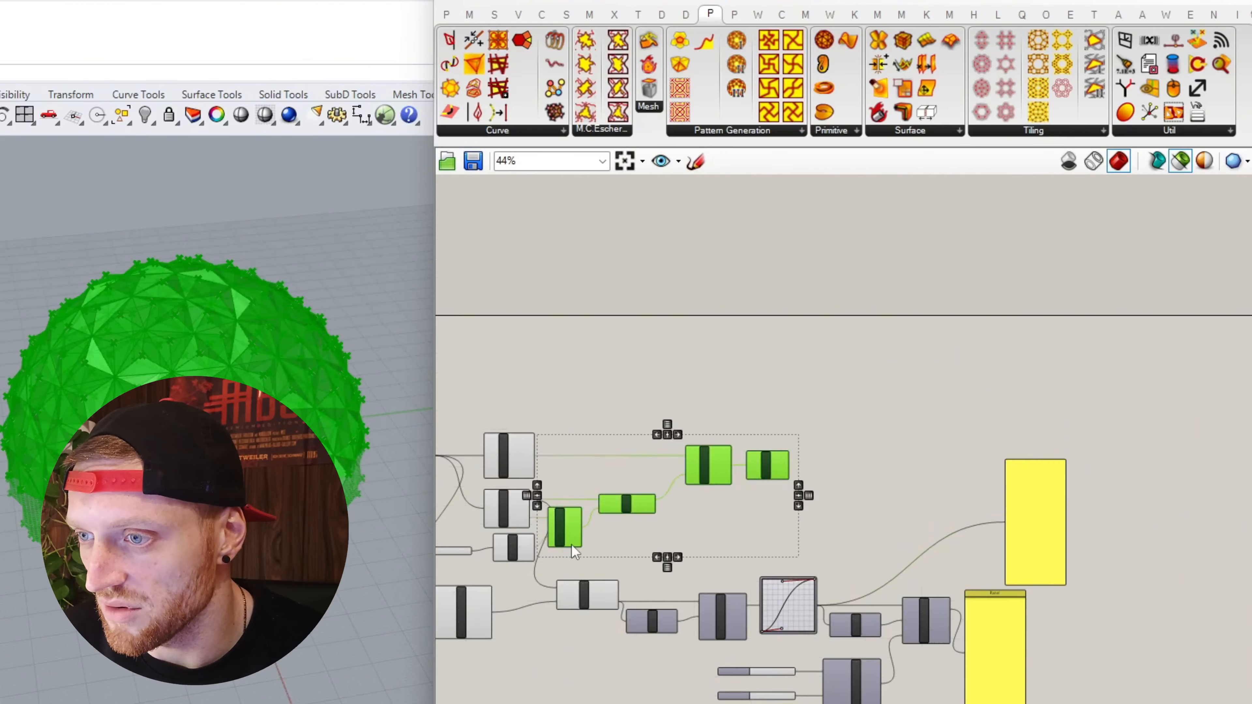
{"action": "scroll", "coordinate": [686, 508], "scroll_direction": "up", "scroll_amount": 4}
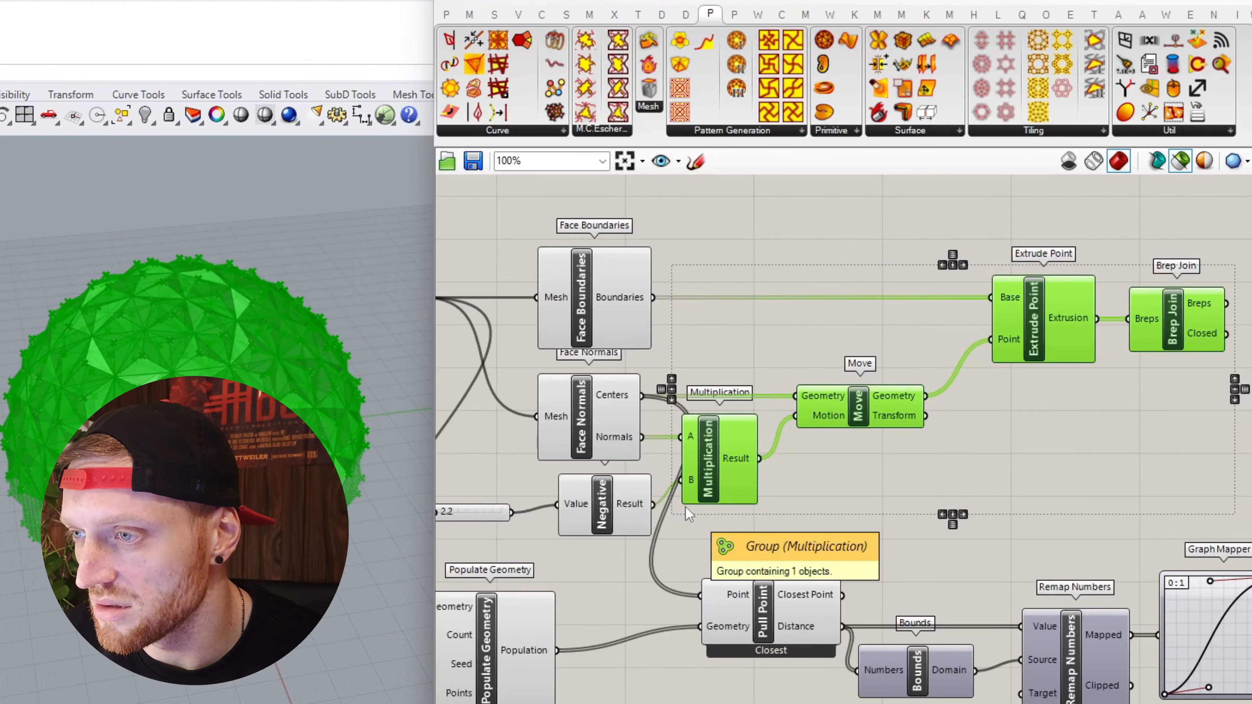
{"action": "scroll", "coordinate": [684, 506], "scroll_direction": "down", "scroll_amount": 4}
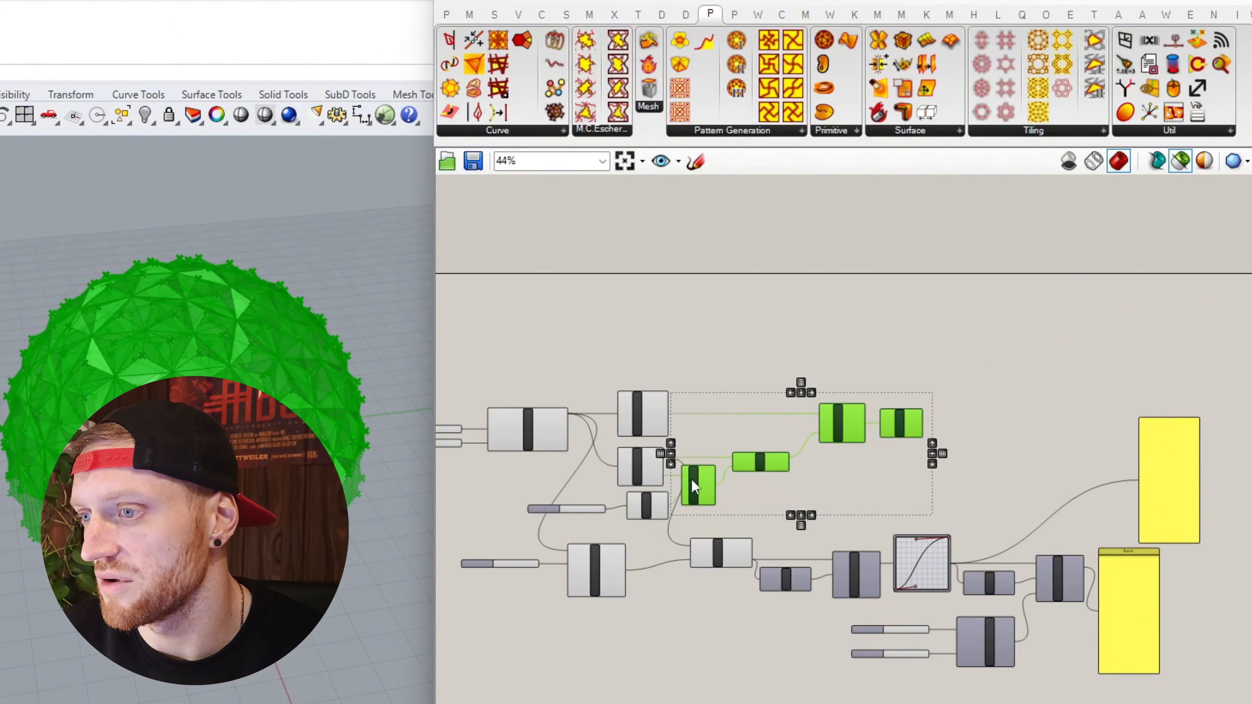
{"action": "left_click_drag", "start_coordinate": [692, 486], "coordinate": [1076, 494]}
{"action": "left_click", "coordinate": [939, 459]}
{"action": "scroll", "coordinate": [927, 499], "scroll_direction": "down", "scroll_amount": 3}
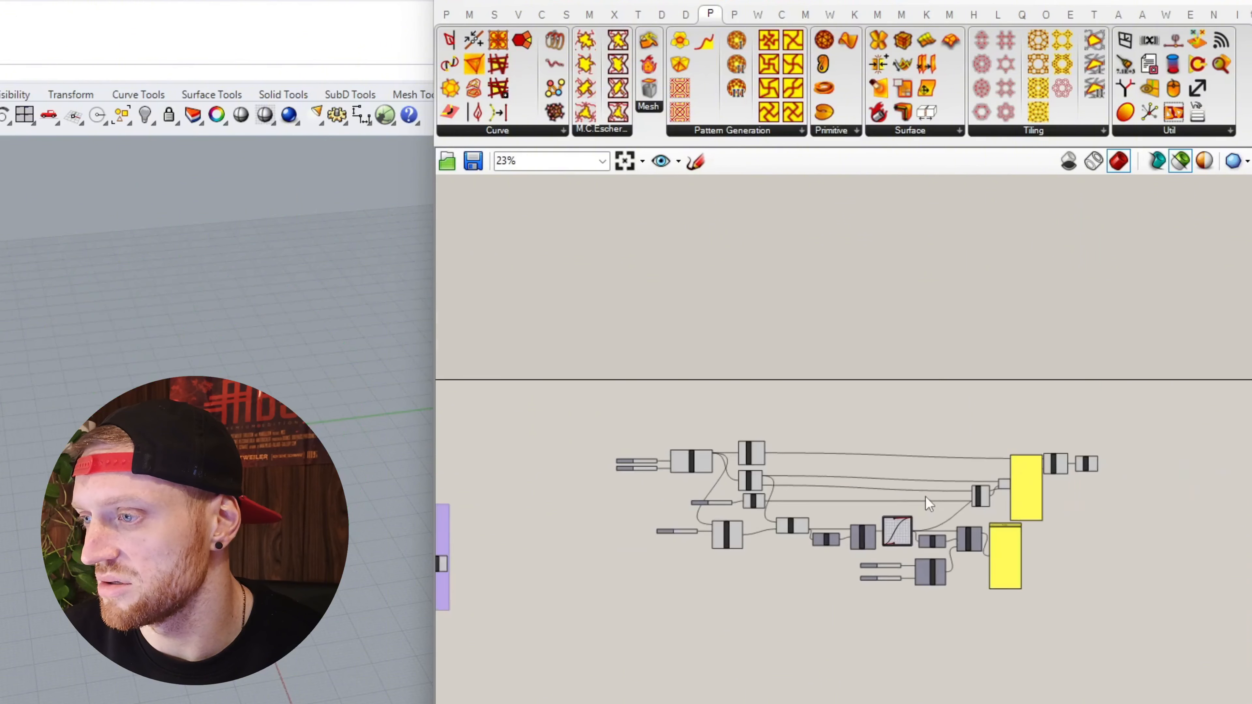
- Feed the second Remap Numbers' Mapped output into Multiplication's B input
{"action": "scroll", "coordinate": [967, 521], "scroll_direction": "up", "scroll_amount": 7}
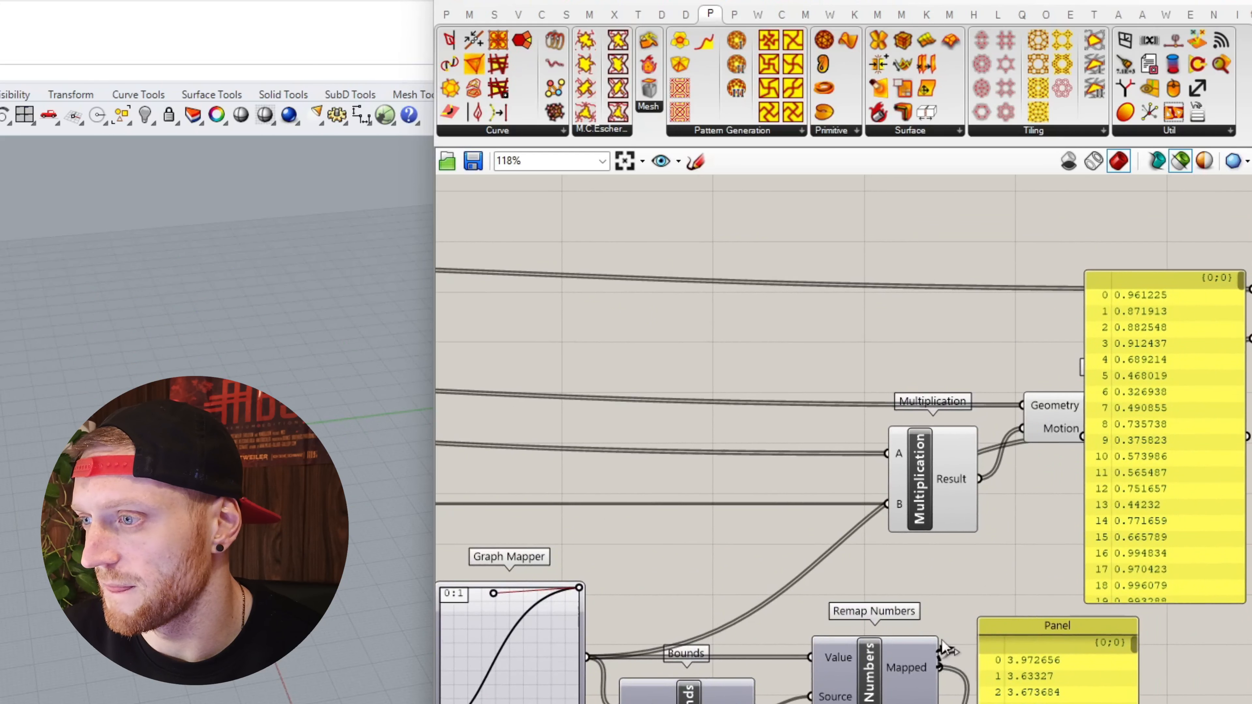
{"action": "left_click_drag", "start_coordinate": [940, 667], "coordinate": [887, 504]}
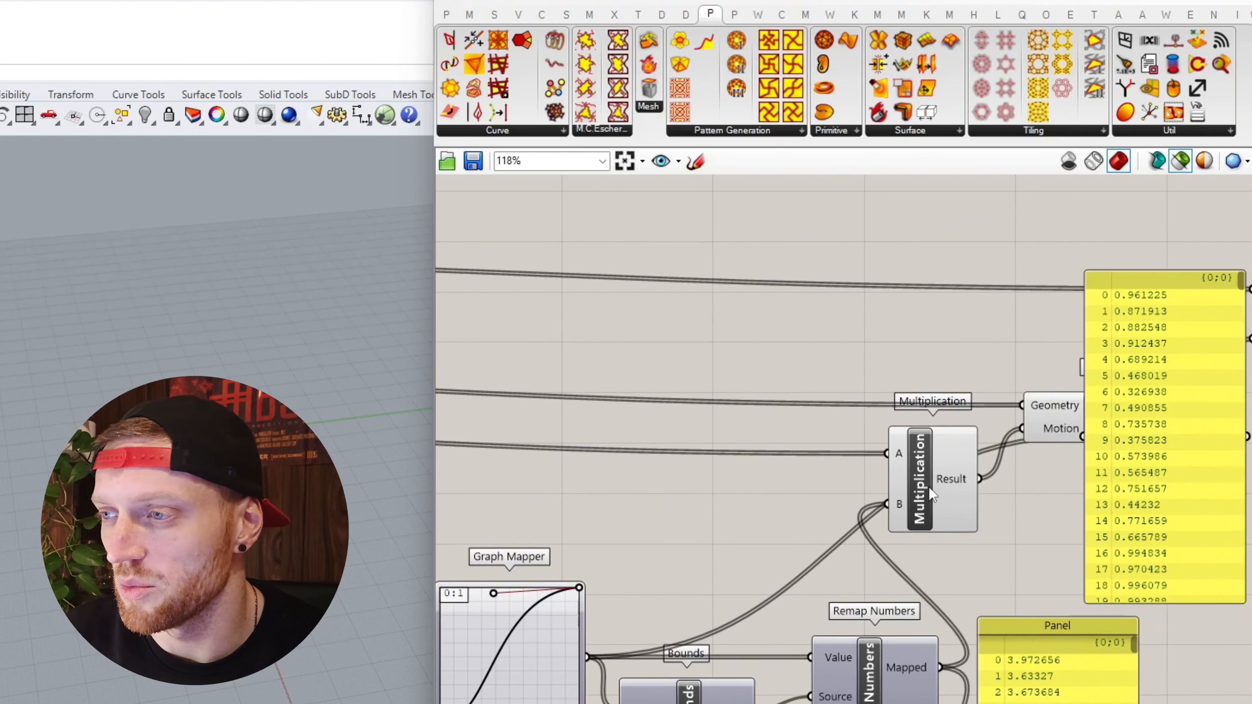
{"action": "left_click", "coordinate": [930, 487]}
{"action": "scroll", "coordinate": [928, 485], "scroll_direction": "down", "scroll_amount": 2}
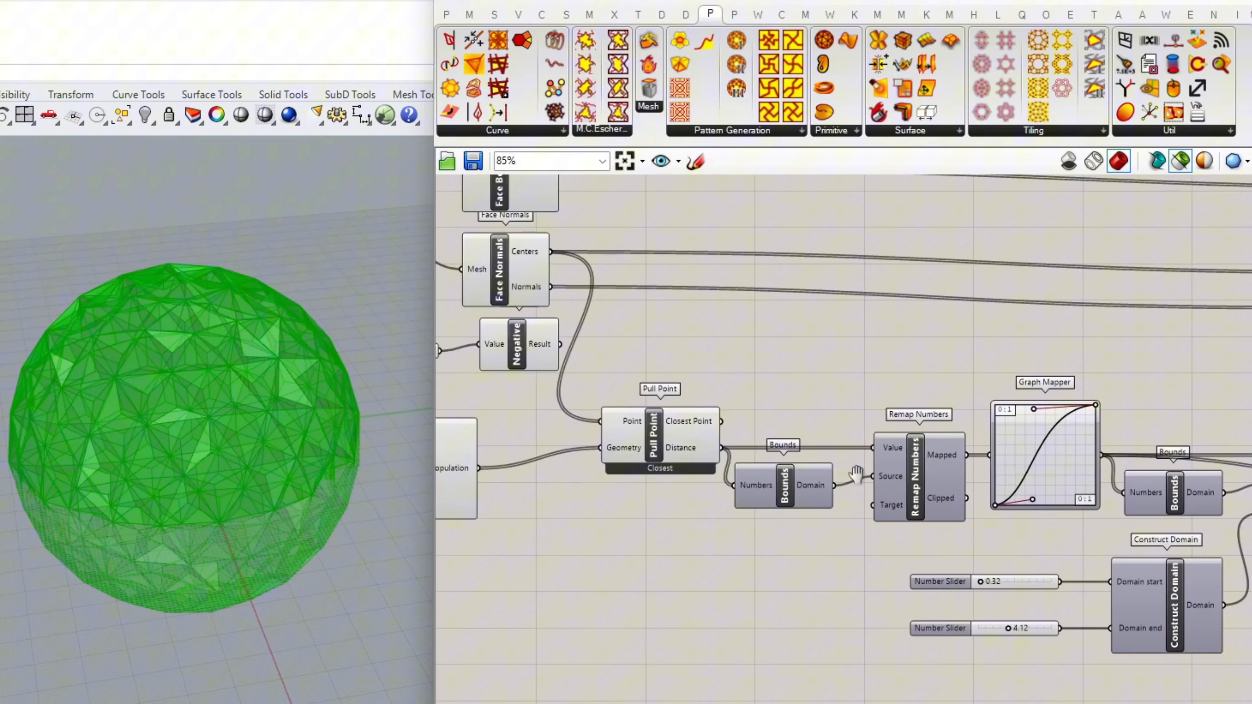
- Trace the chain from Pull Point back to Populate Geometry and highlight the attractor points in the viewport
{"action": "scroll", "coordinate": [649, 433], "scroll_direction": "up", "scroll_amount": 4}
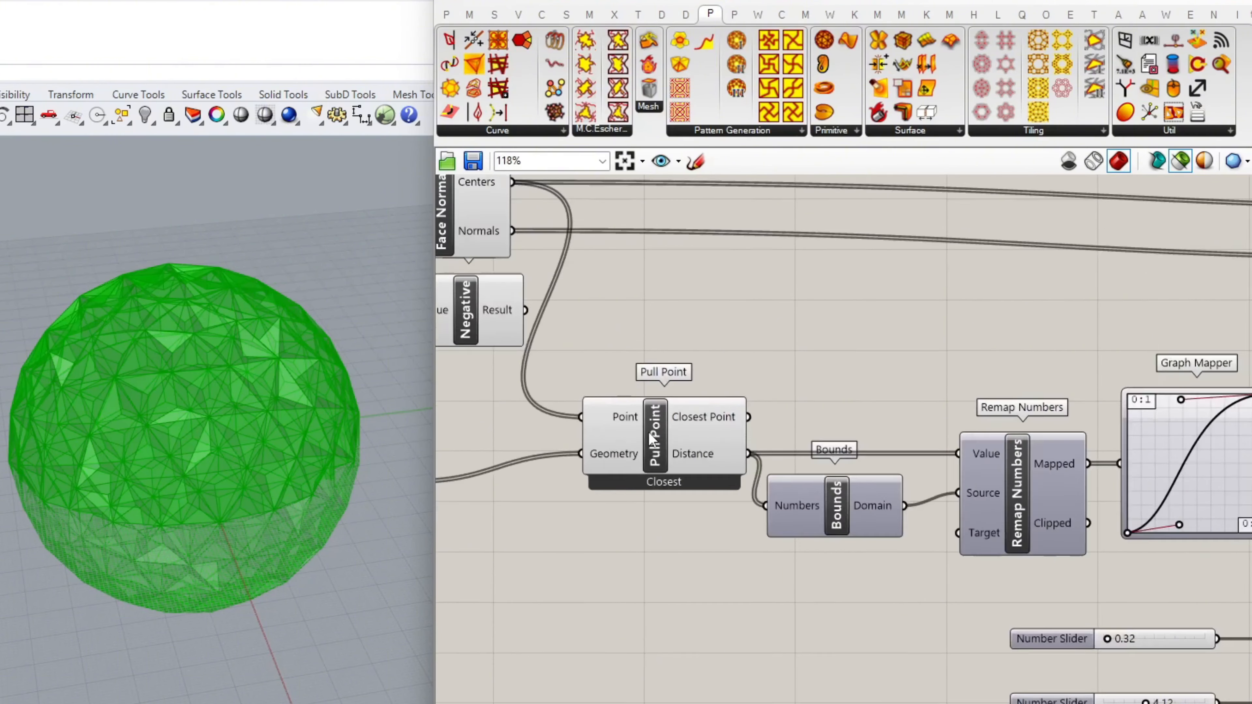
{"action": "right_click_drag", "start_coordinate": [727, 457], "coordinate": [836, 453]}
{"action": "right_click_drag", "start_coordinate": [500, 490], "coordinate": [684, 489]}
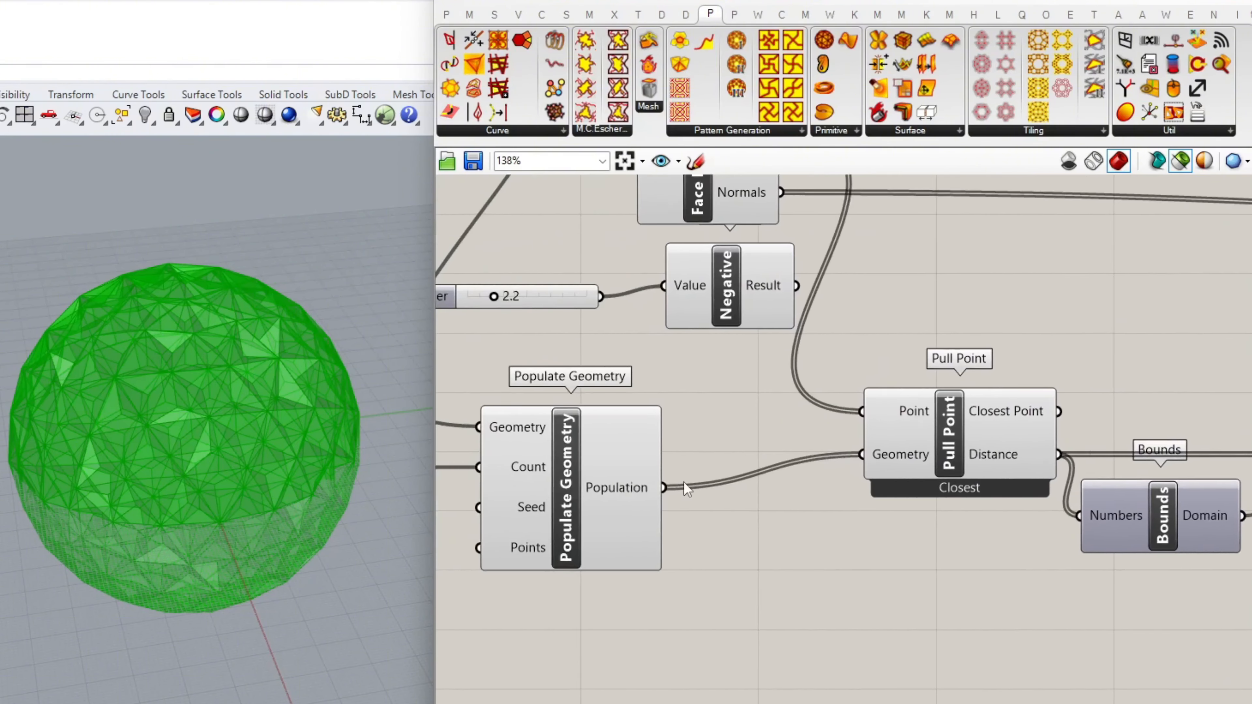
{"action": "scroll", "coordinate": [683, 488], "scroll_direction": "down", "scroll_amount": 2}
{"action": "right_click_drag", "start_coordinate": [611, 468], "coordinate": [734, 478]}
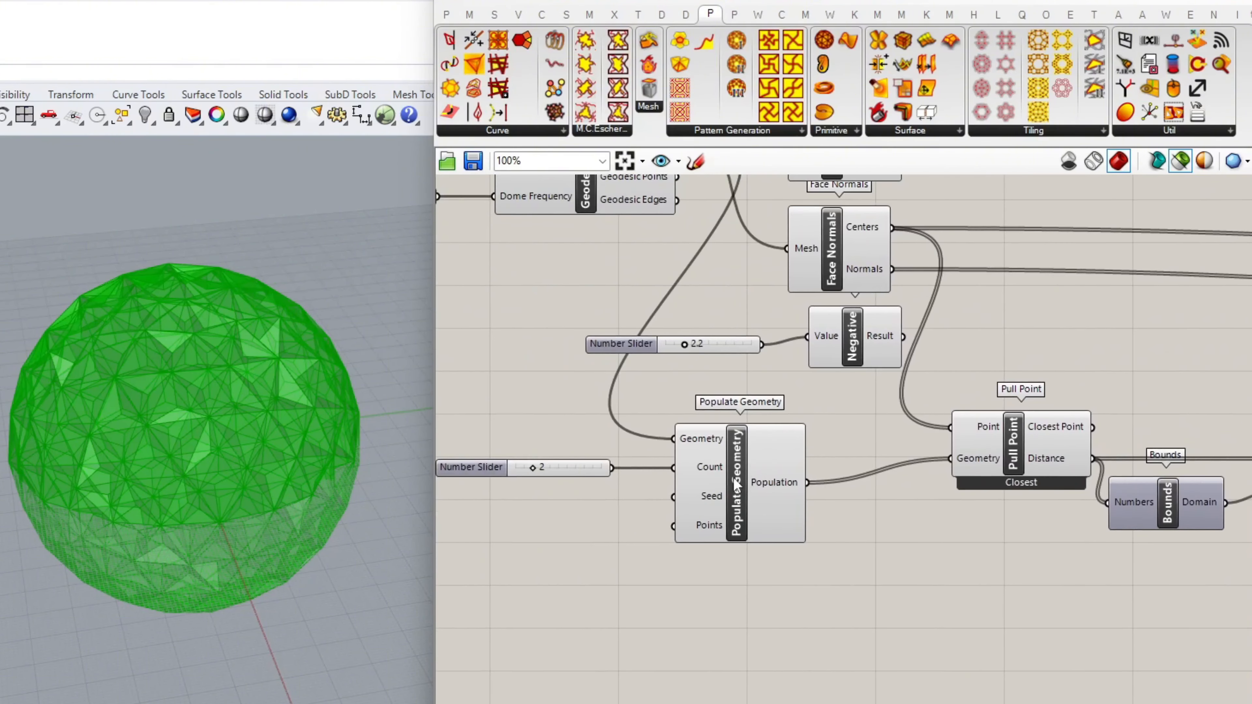
{"action": "left_click", "coordinate": [716, 478]}
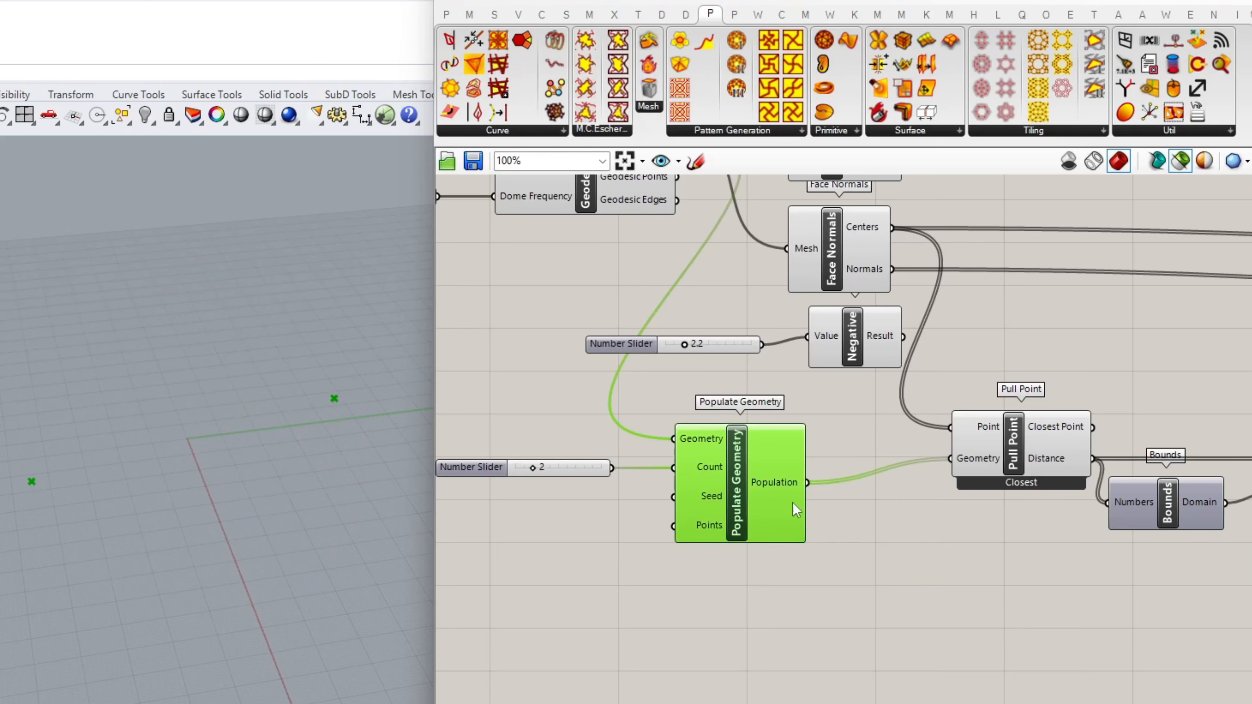
{"action": "left_click", "coordinate": [997, 448]}
- Select Extrude Point to highlight the faceted ball in the viewport
{"action": "right_click_drag", "start_coordinate": [997, 448], "coordinate": [675, 513]}
{"action": "scroll", "coordinate": [700, 507], "scroll_direction": "down", "scroll_amount": 4}
{"action": "right_click_drag", "start_coordinate": [875, 509], "coordinate": [730, 495]}
{"action": "scroll", "coordinate": [1028, 427], "scroll_direction": "up", "scroll_amount": 1}
{"action": "left_click", "coordinate": [1088, 345]}
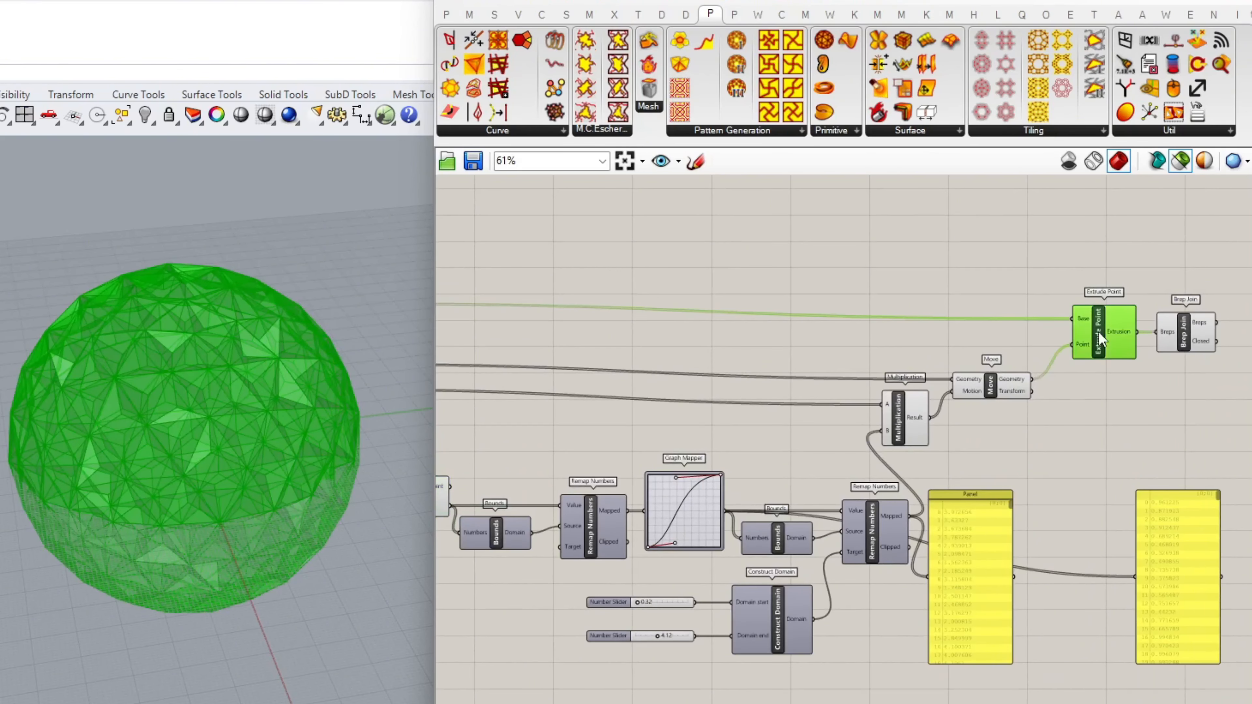
- Reshape the Graph Mapper's Bezier into a fast-rising curve, with the lower handle on the start edge and the upper handle along the maximum line
{"action": "scroll", "coordinate": [554, 533], "scroll_direction": "up", "scroll_amount": 3}
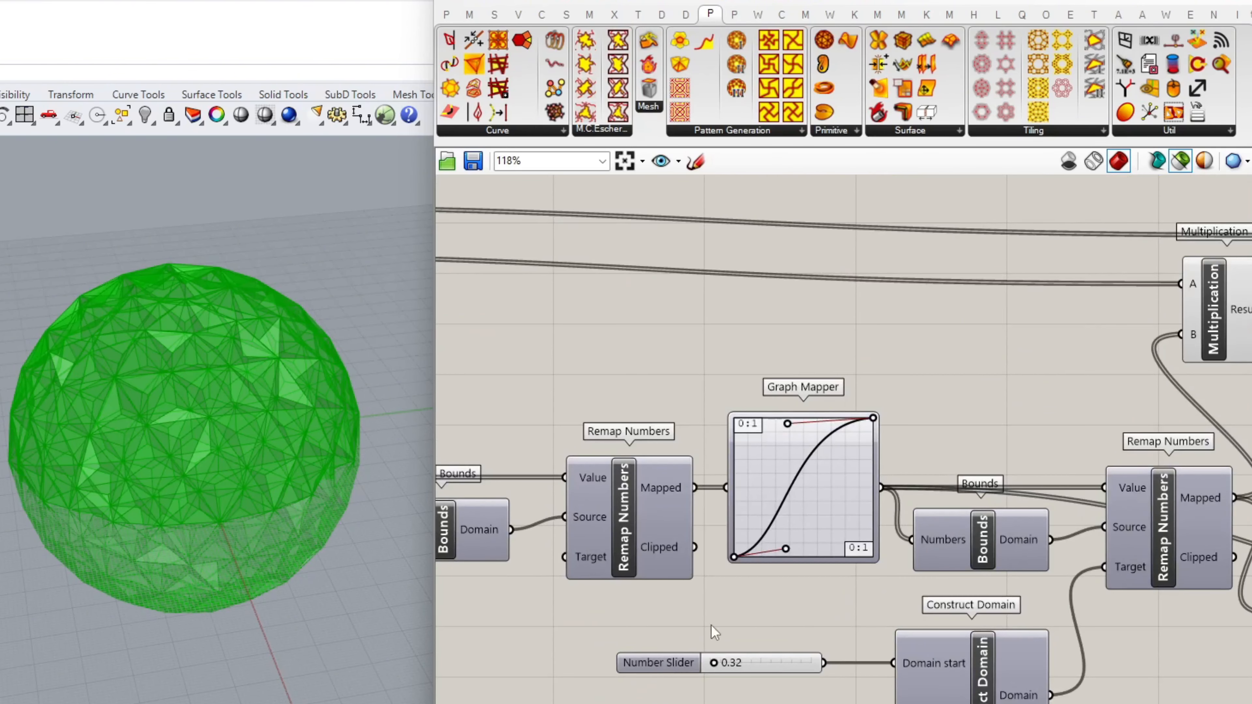
{"action": "scroll", "coordinate": [715, 633], "scroll_direction": "up", "scroll_amount": 2}
{"action": "left_click_drag", "start_coordinate": [807, 515], "coordinate": [847, 551]}
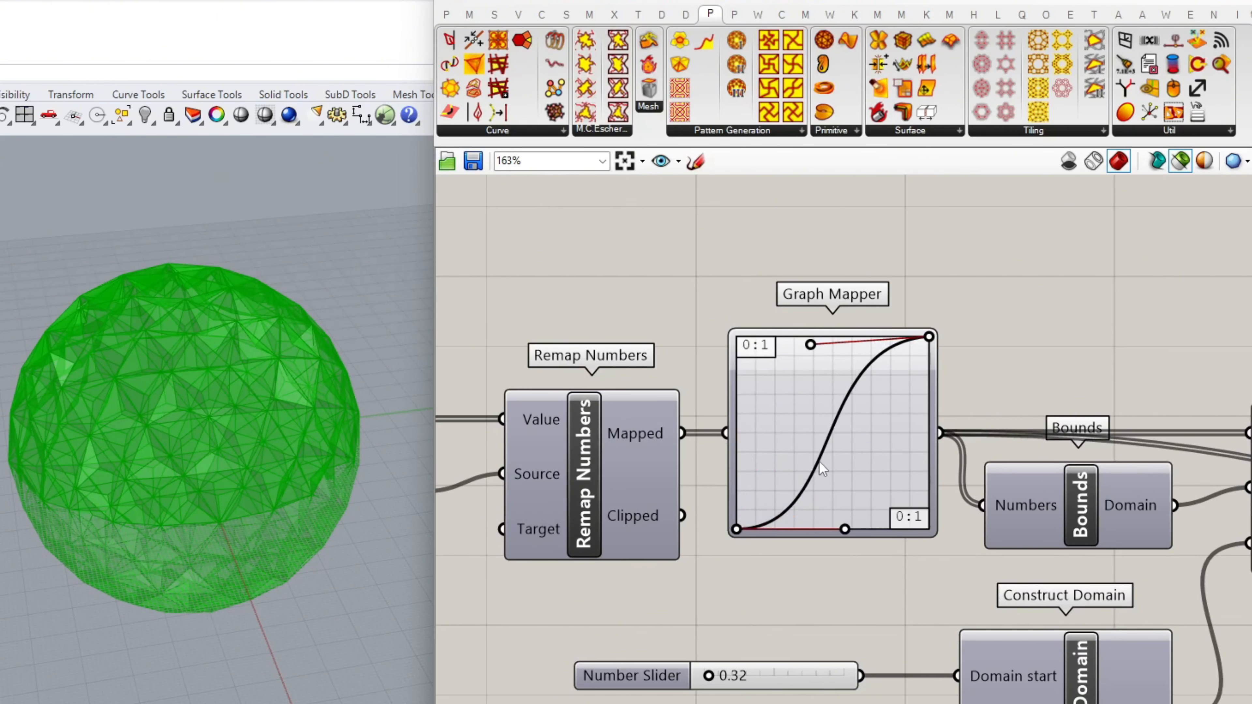
{"action": "left_click_drag", "start_coordinate": [820, 462], "coordinate": [874, 448]}
{"action": "left_click_drag", "start_coordinate": [829, 395], "coordinate": [868, 342]}
{"action": "left_click_drag", "start_coordinate": [739, 416], "coordinate": [737, 429]}
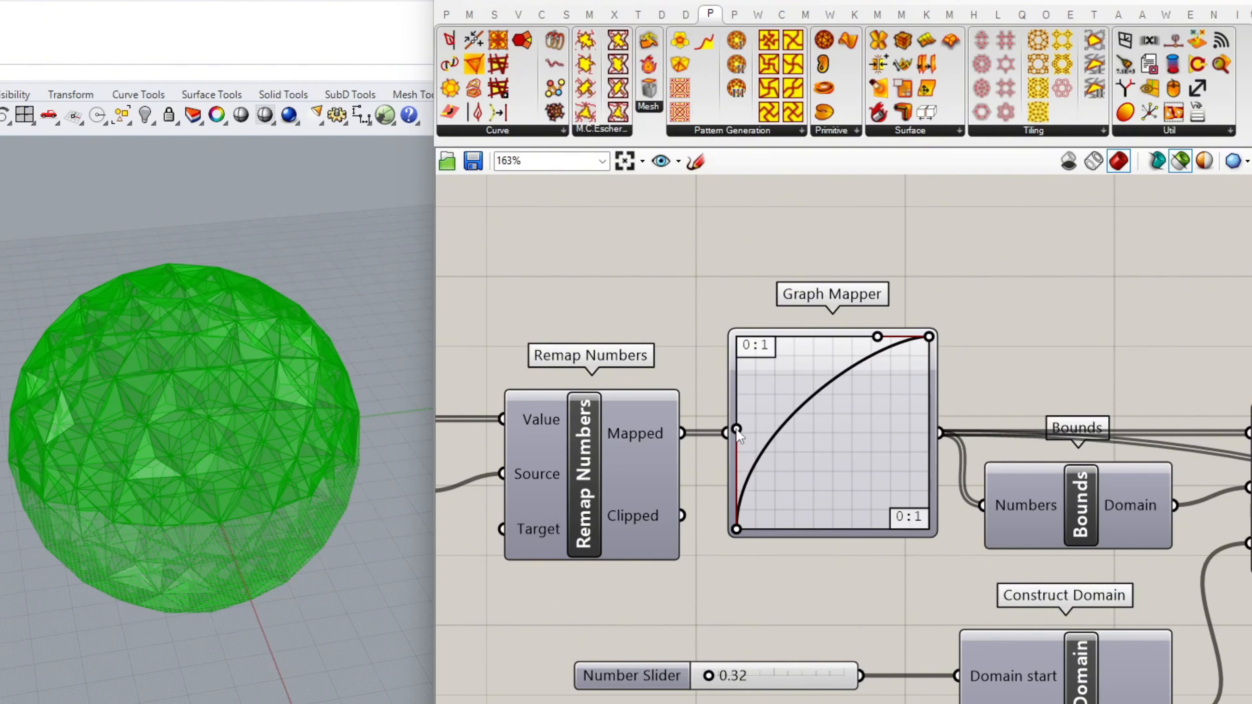
- Bake Brep Join's result to the Default layer
{"action": "scroll", "coordinate": [691, 424], "scroll_direction": "down", "scroll_amount": 3}
{"action": "right_click_drag", "start_coordinate": [976, 341], "coordinate": [694, 426]}
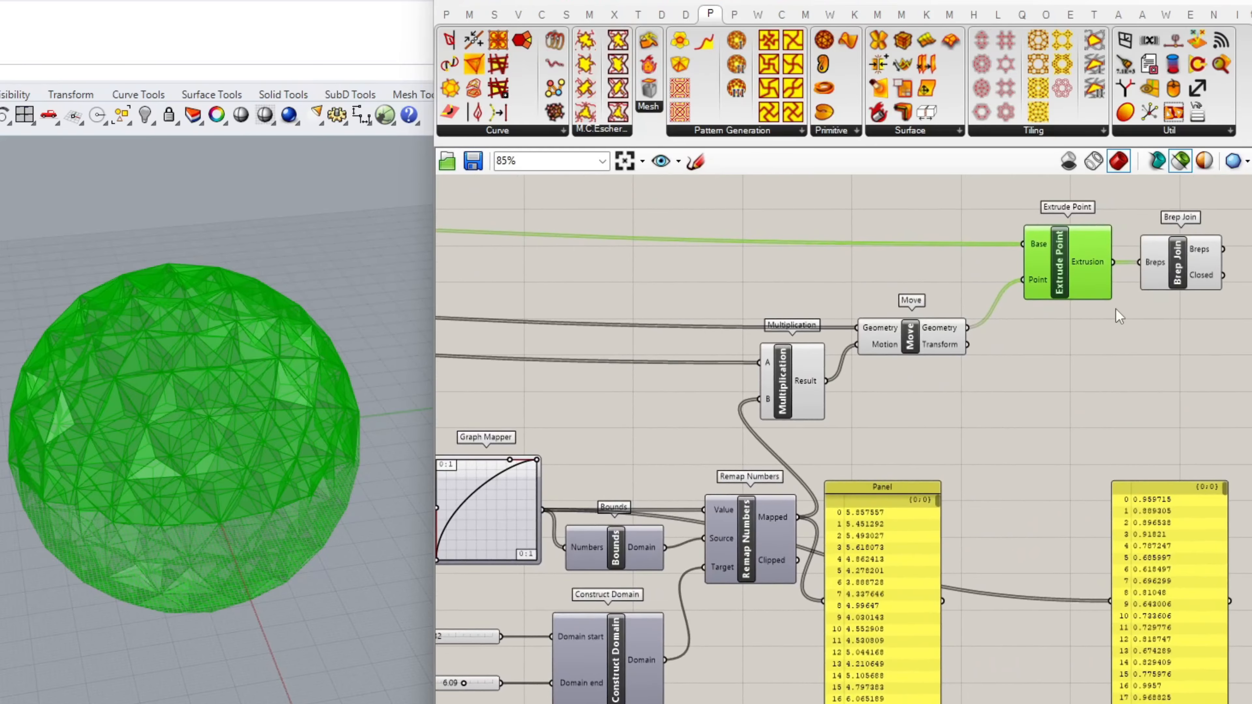
{"action": "right_click_drag", "start_coordinate": [1115, 309], "coordinate": [921, 376]}
{"action": "right_click", "coordinate": [979, 338]}
{"action": "left_click", "coordinate": [1024, 407]}
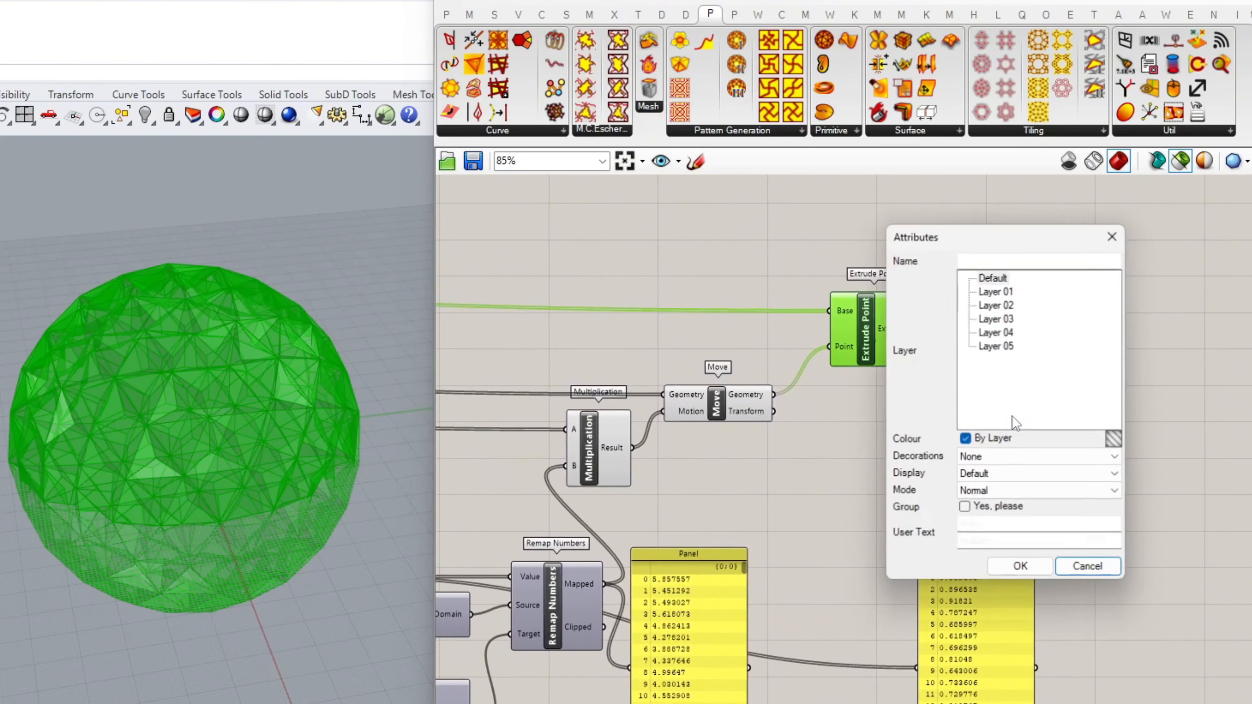
{"action": "left_click", "coordinate": [1008, 569]}
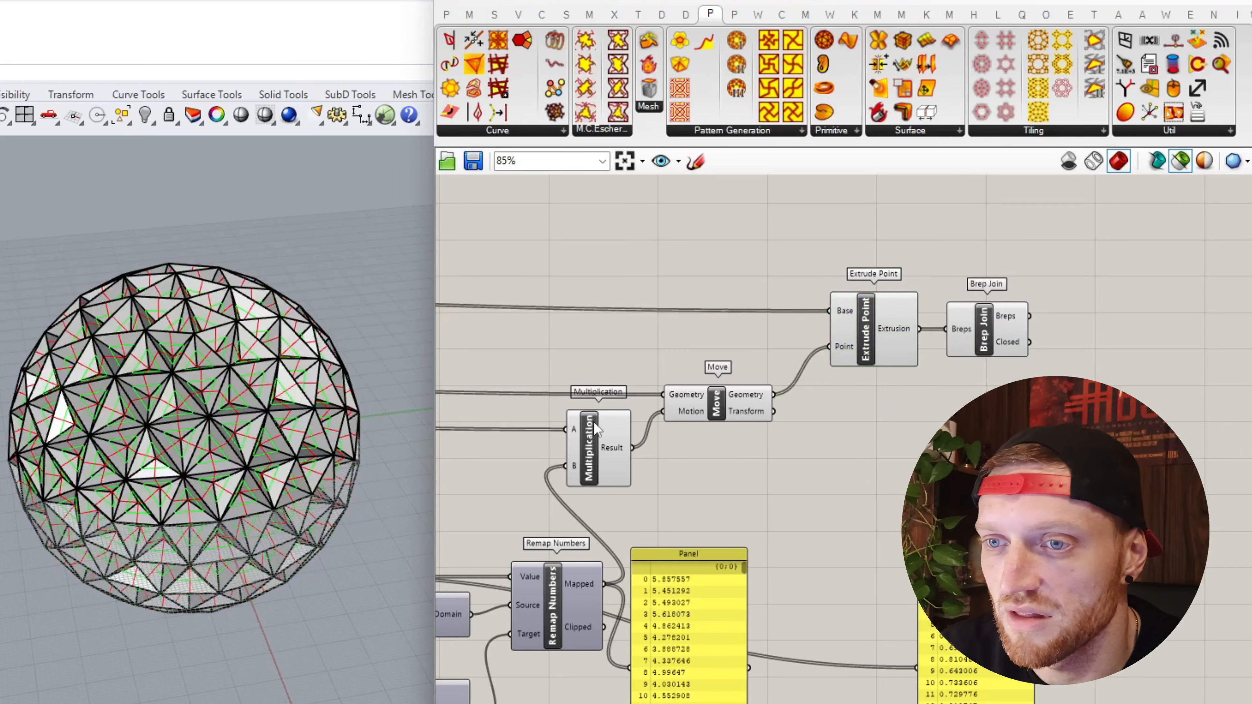
- Look over the baked ball and the Construct Domain inputs, and delete all baked geometry from the viewport
{"action": "right_click_drag", "start_coordinate": [148, 345], "coordinate": [116, 635]}
{"action": "scroll", "coordinate": [647, 594], "scroll_direction": "down", "scroll_amount": 3}
{"action": "right_click_drag", "start_coordinate": [575, 668], "coordinate": [773, 529]}
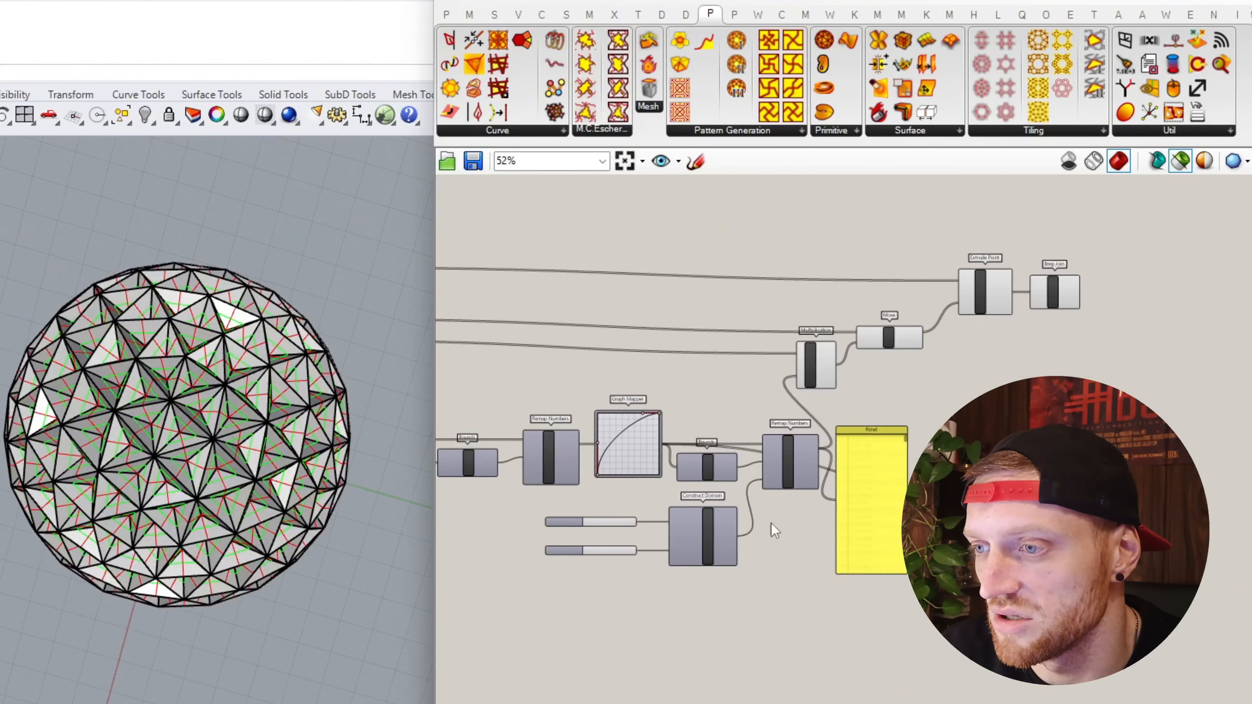
{"action": "scroll", "coordinate": [593, 524], "scroll_direction": "up", "scroll_amount": 8}
{"action": "left_click", "coordinate": [885, 471]}
{"action": "scroll", "coordinate": [838, 499], "scroll_direction": "down", "scroll_amount": 3}
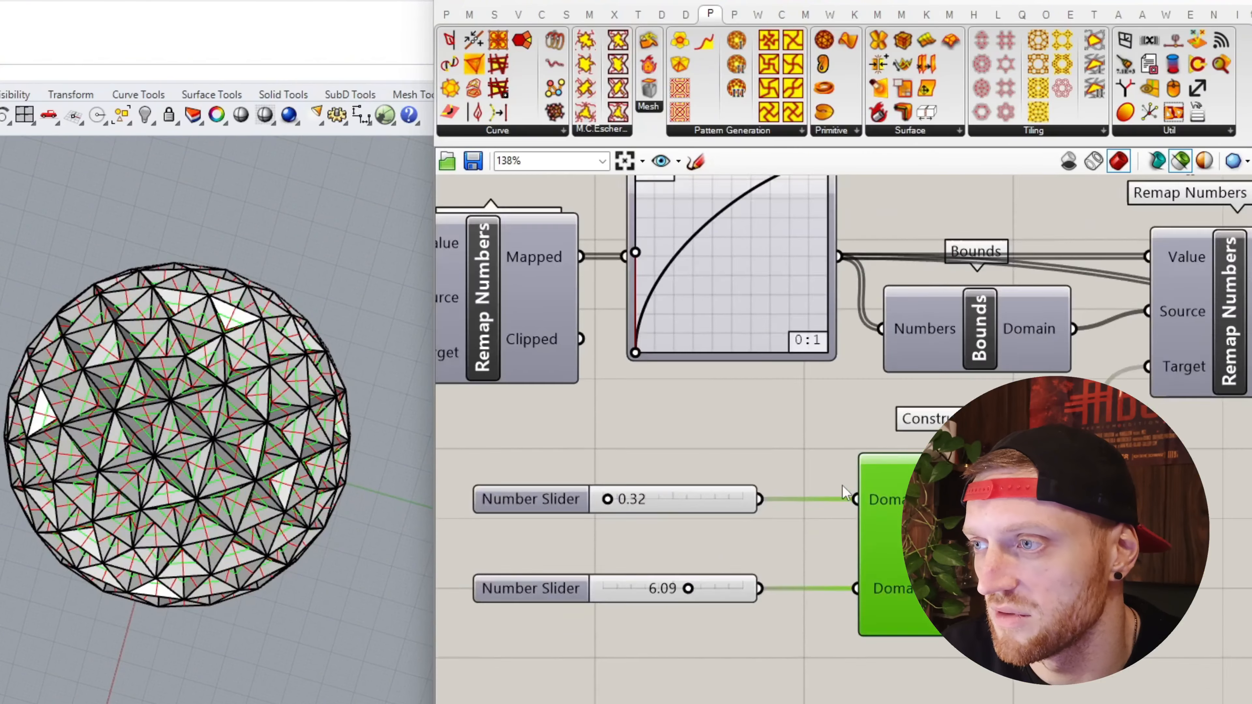
{"action": "right_click_drag", "start_coordinate": [887, 424], "coordinate": [778, 501]}
{"action": "left_click", "coordinate": [404, 459]}
{"action": "key", "text": "ctrl+a"}
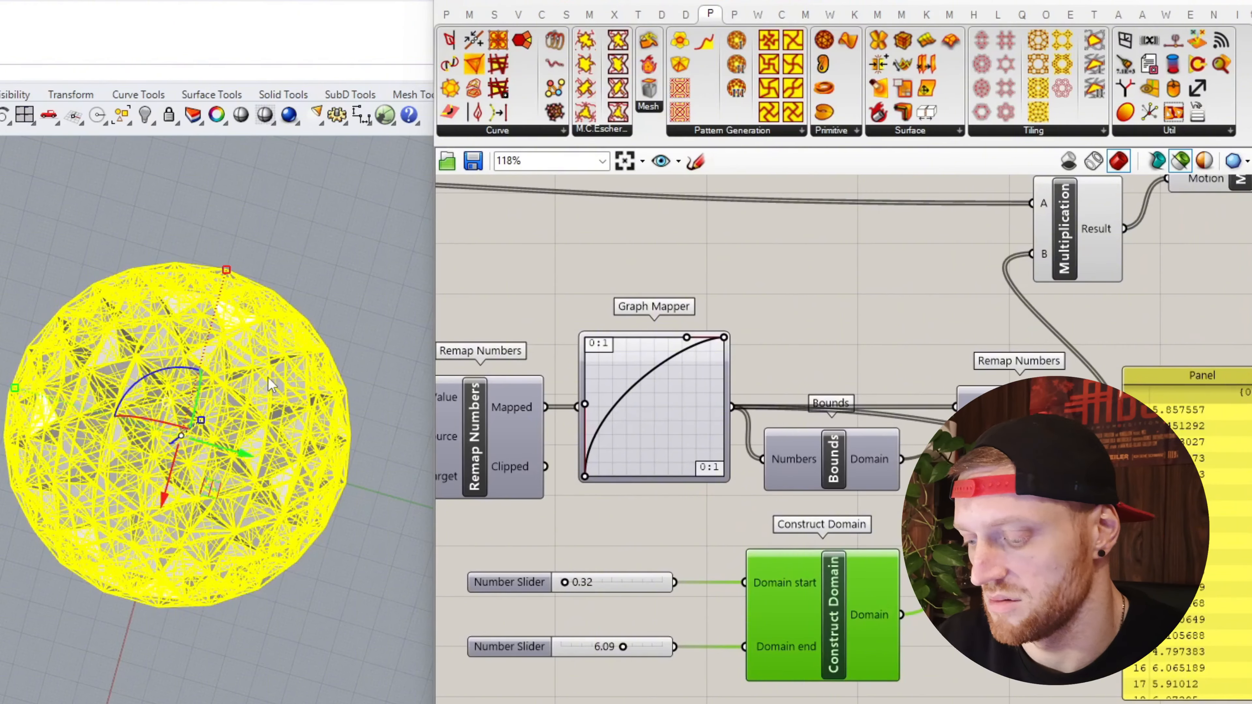
{"action": "key", "text": "Delete"}
- Set the Construct Domain sliders to 0.00 and 2.91 and bend the Graph Mapper into a slow-starting curve, with Extrude Point selected as preview
{"action": "scroll", "coordinate": [406, 453], "scroll_direction": "down", "scroll_amount": 10}
{"action": "scroll", "coordinate": [958, 402], "scroll_direction": "down", "scroll_amount": 1}
{"action": "scroll", "coordinate": [976, 401], "scroll_direction": "down", "scroll_amount": 3}
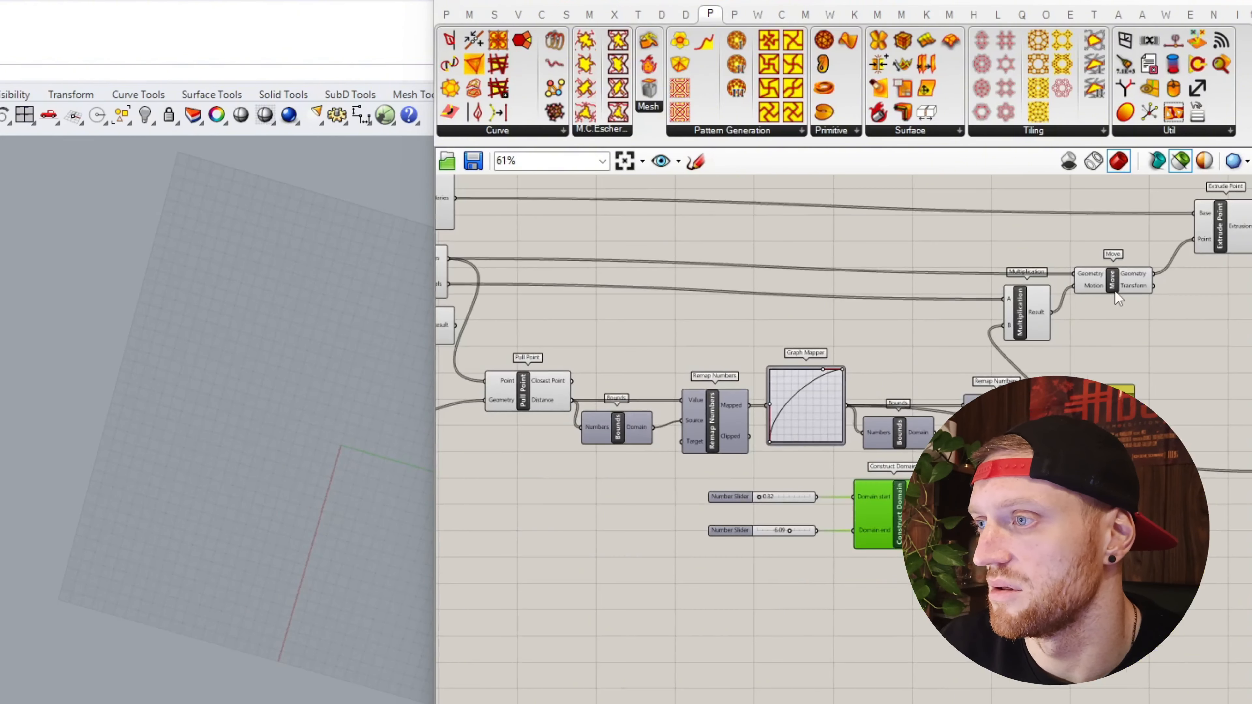
{"action": "left_click", "coordinate": [1247, 232]}
{"action": "scroll", "coordinate": [355, 448], "scroll_direction": "up", "scroll_amount": 8}
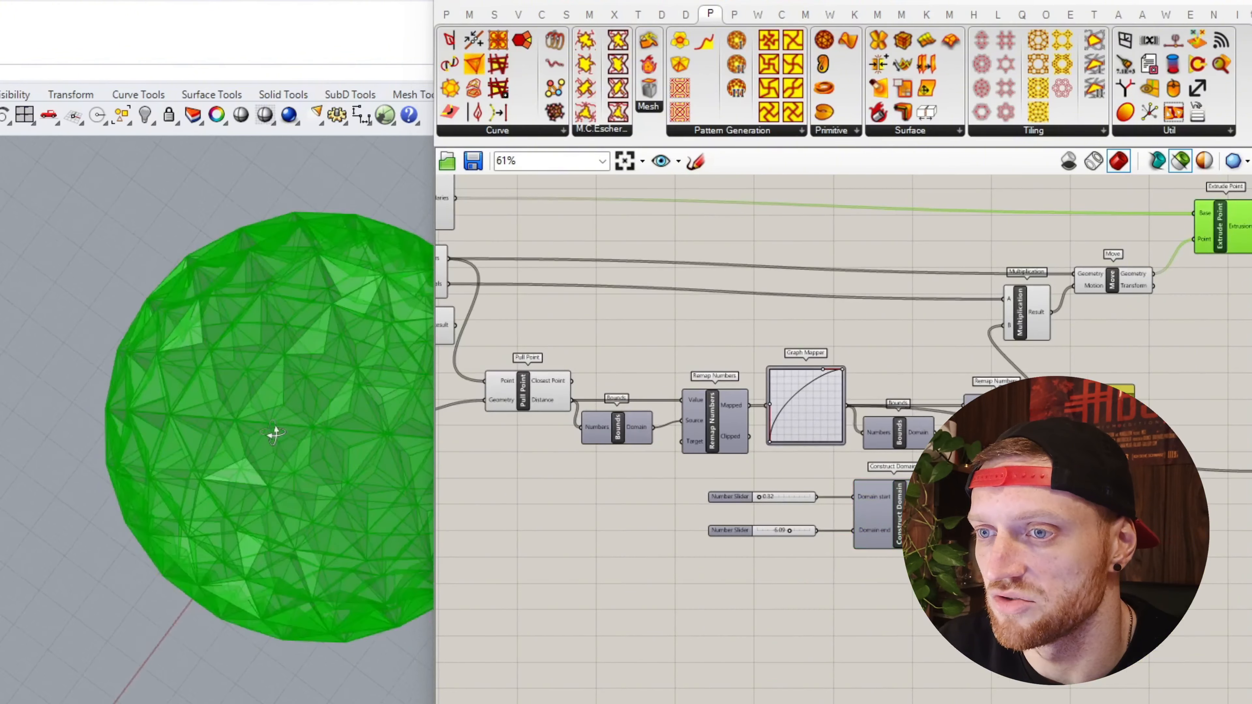
{"action": "scroll", "coordinate": [809, 469], "scroll_direction": "up", "scroll_amount": 5}
{"action": "scroll", "coordinate": [184, 402], "scroll_direction": "up", "scroll_amount": 3}
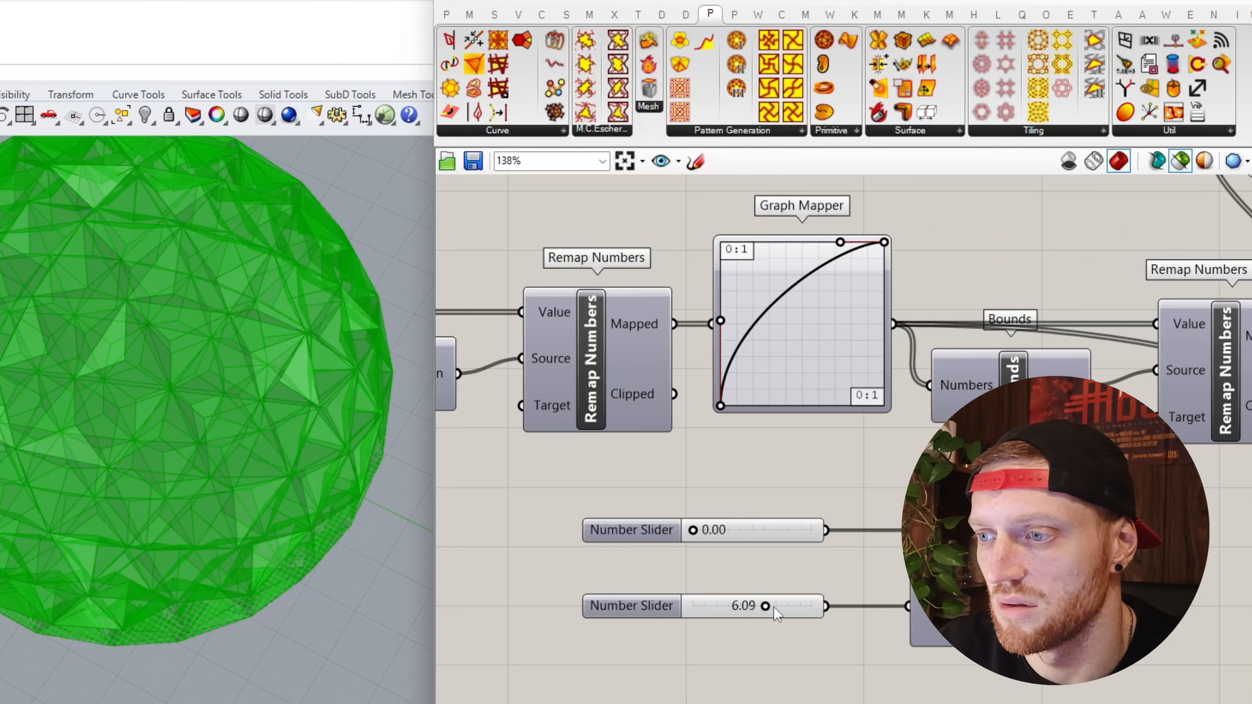
{"action": "left_click_drag", "start_coordinate": [765, 610], "coordinate": [724, 607]}
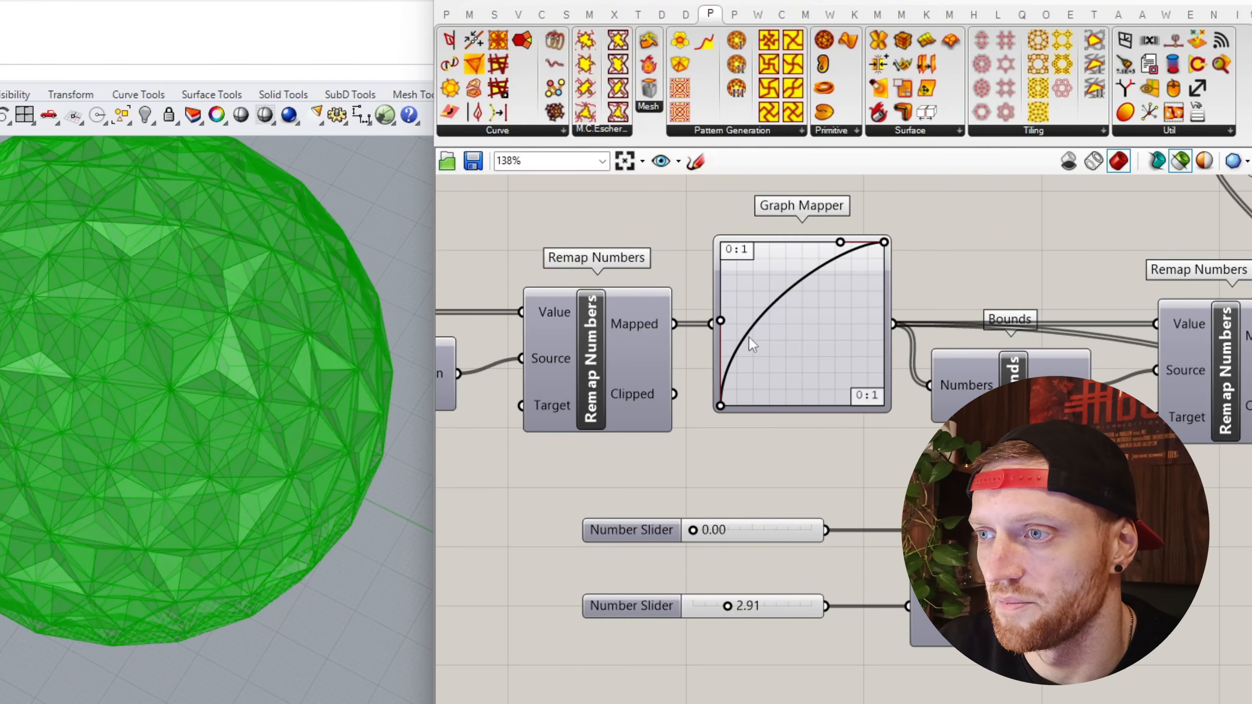
{"action": "left_click_drag", "start_coordinate": [720, 321], "coordinate": [880, 491]}
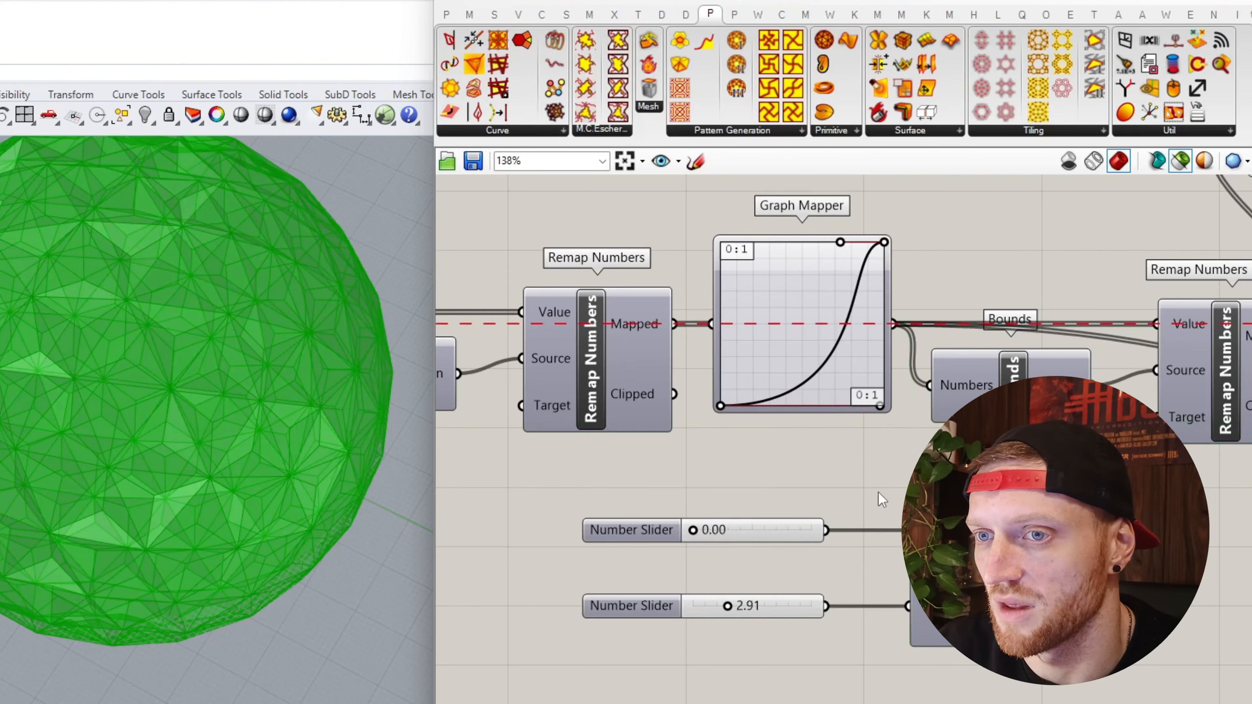
- Bake the updated Brep Join result with the default attributes
{"action": "scroll", "coordinate": [731, 428], "scroll_direction": "down", "scroll_amount": 3}
{"action": "right_click_drag", "start_coordinate": [1250, 292], "coordinate": [914, 433]}
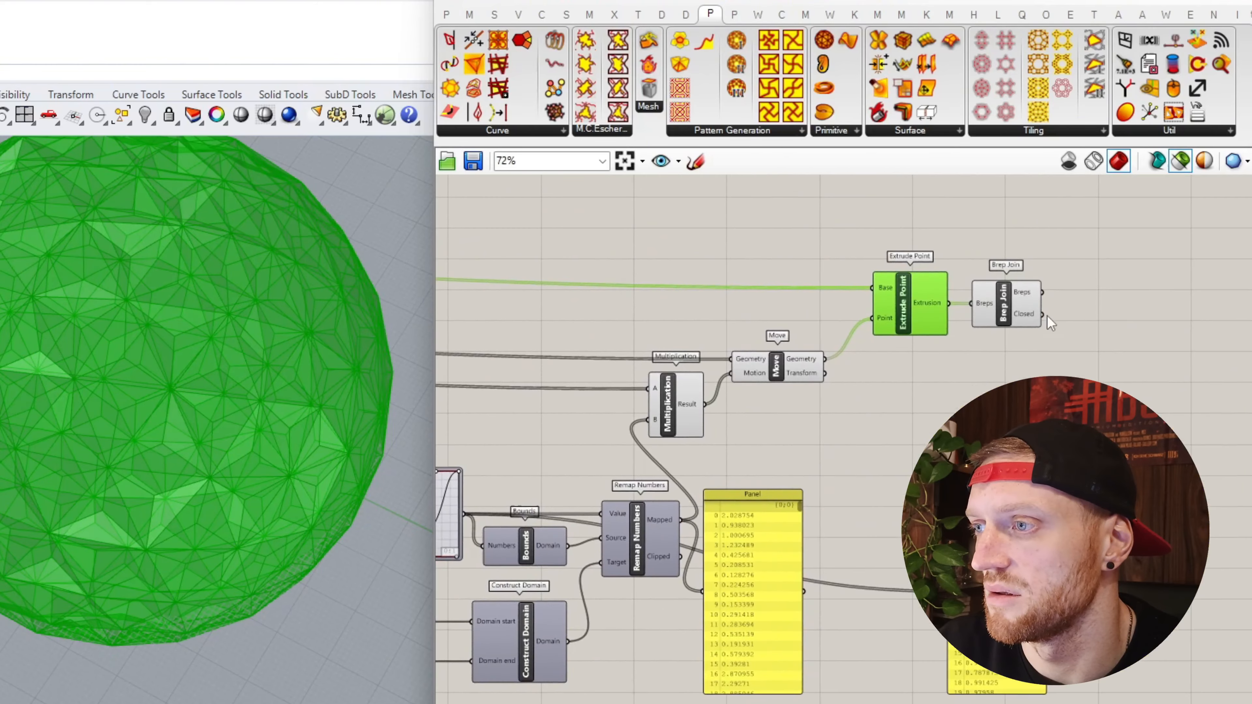
{"action": "right_click", "coordinate": [1003, 306]}
{"action": "left_click", "coordinate": [1044, 374]}
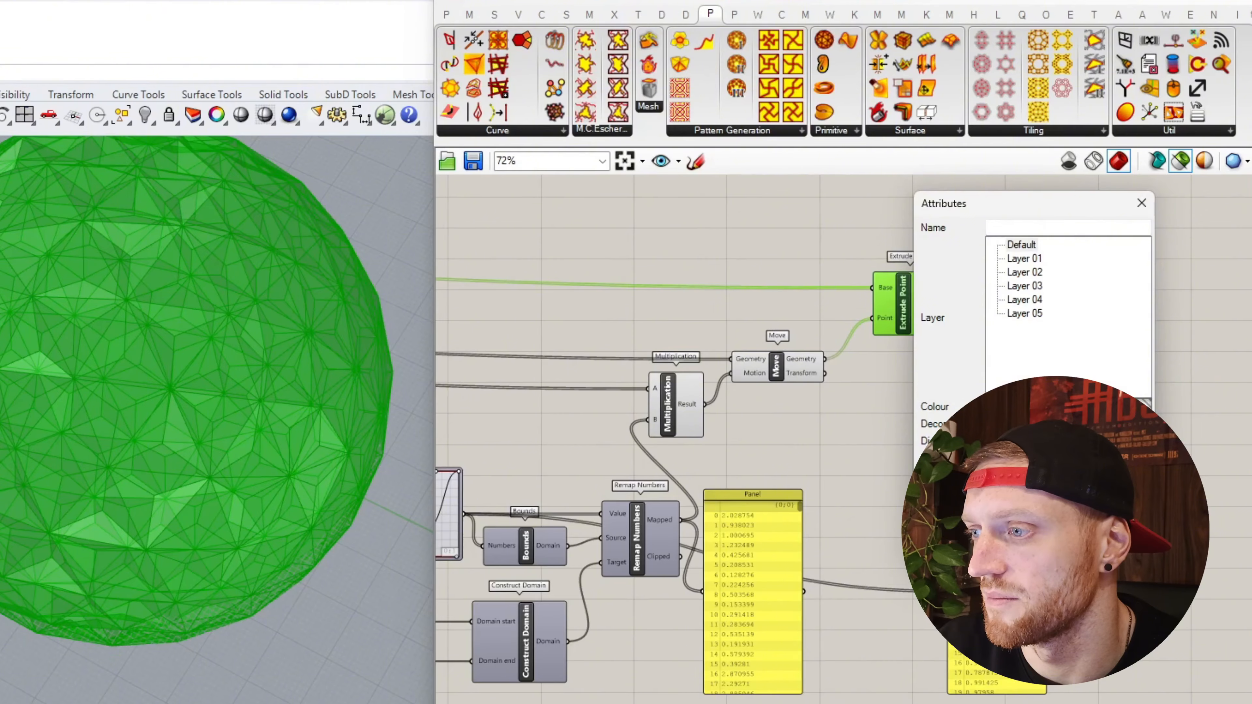
{"action": "key", "text": "Return"}
- Switch the viewport to a white, softly shaded display and examine the facet depth across the baked ball
{"action": "right_click_drag", "start_coordinate": [205, 396], "coordinate": [18, 259]}
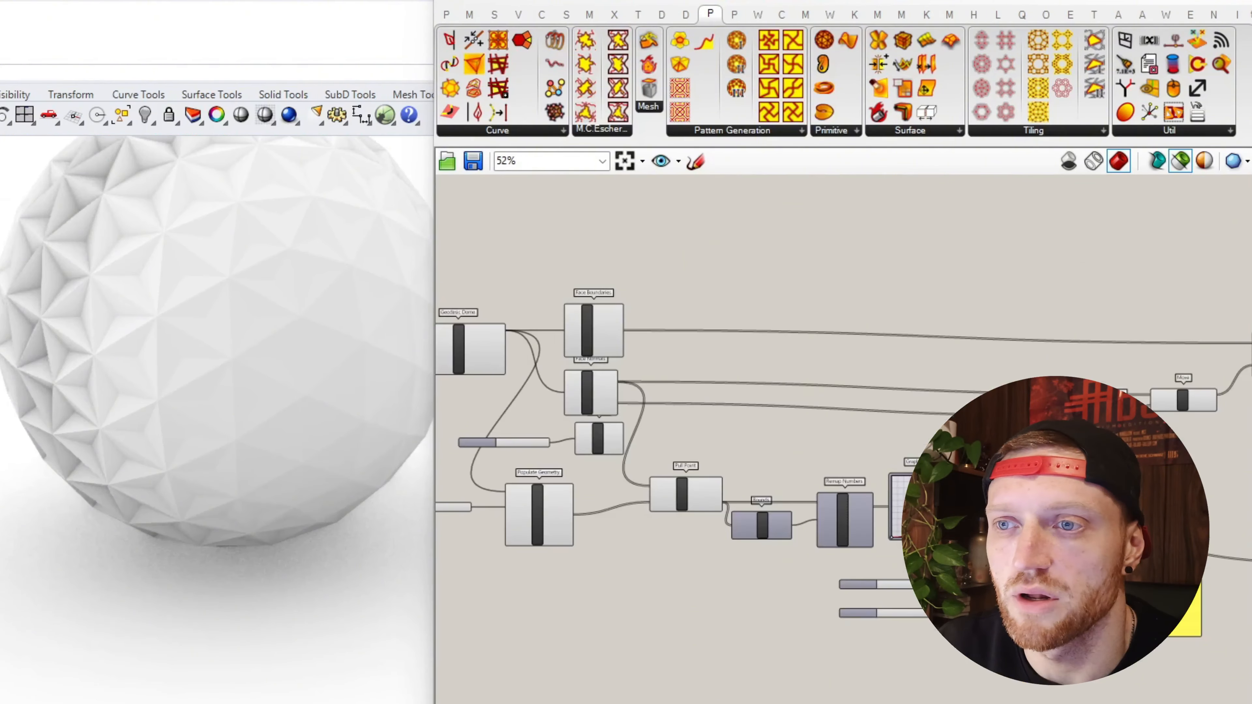
{"action": "scroll", "coordinate": [35, 289], "scroll_direction": "down", "scroll_amount": 5}
{"action": "right_click_drag", "start_coordinate": [35, 289], "coordinate": [17, 340]}
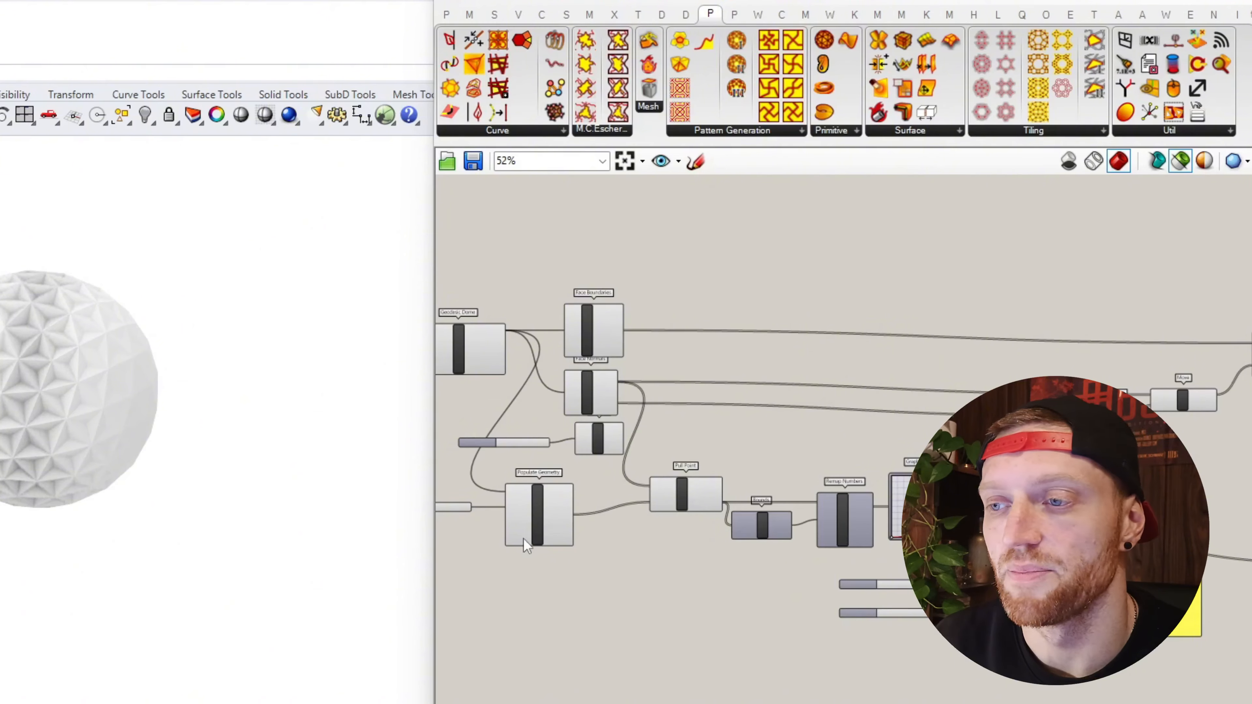
{"action": "scroll", "coordinate": [557, 496], "scroll_direction": "up", "scroll_amount": 5}
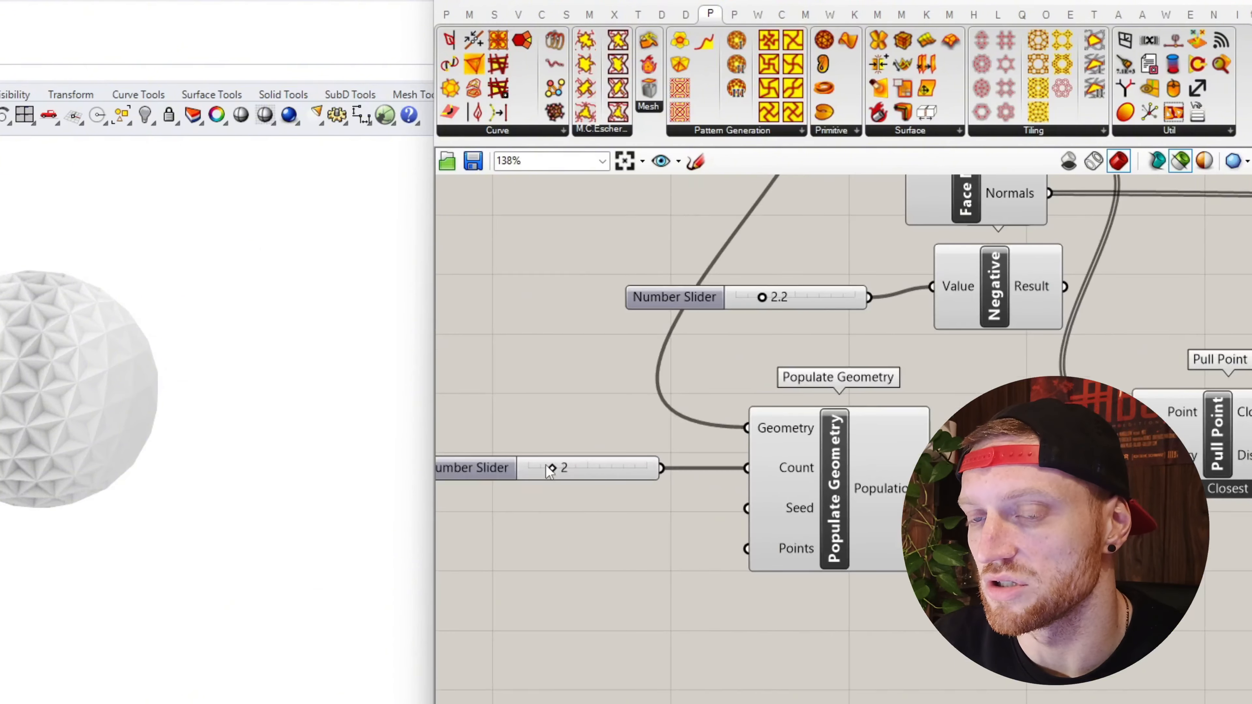
{"action": "left_click", "coordinate": [0, 330]}
{"action": "key", "text": "Escape"}
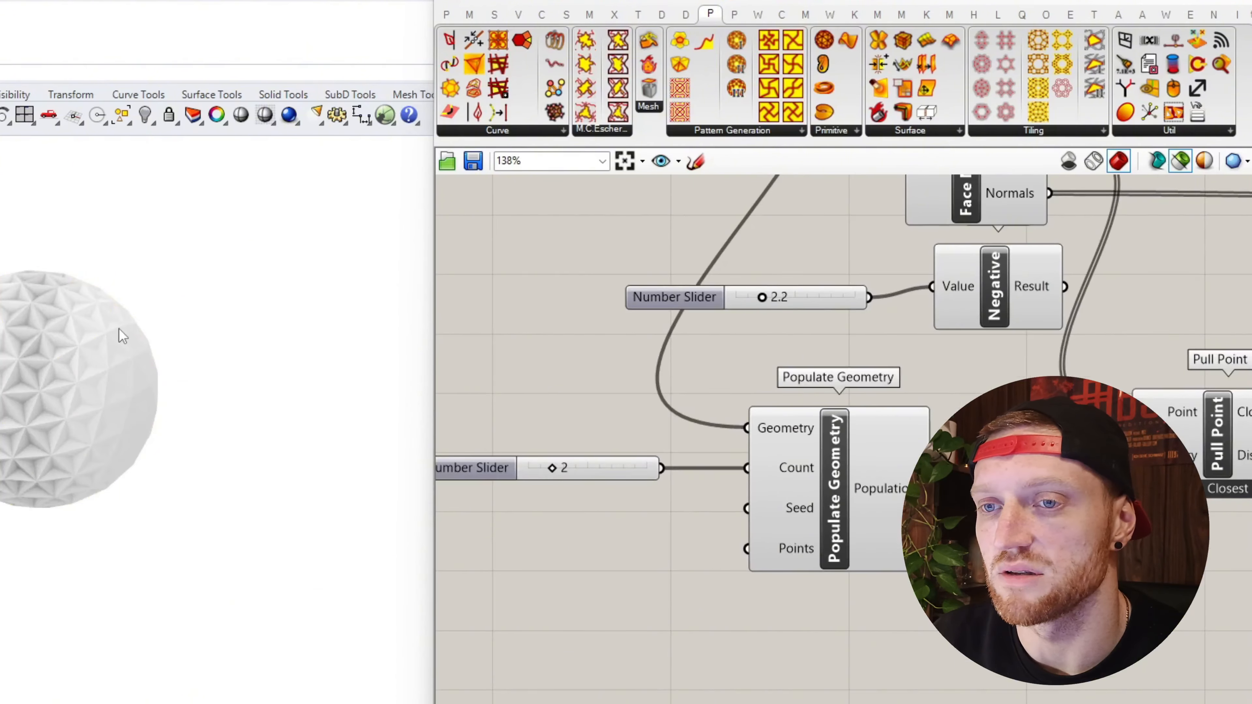
{"action": "scroll", "coordinate": [484, 486], "scroll_direction": "down", "scroll_amount": 5}
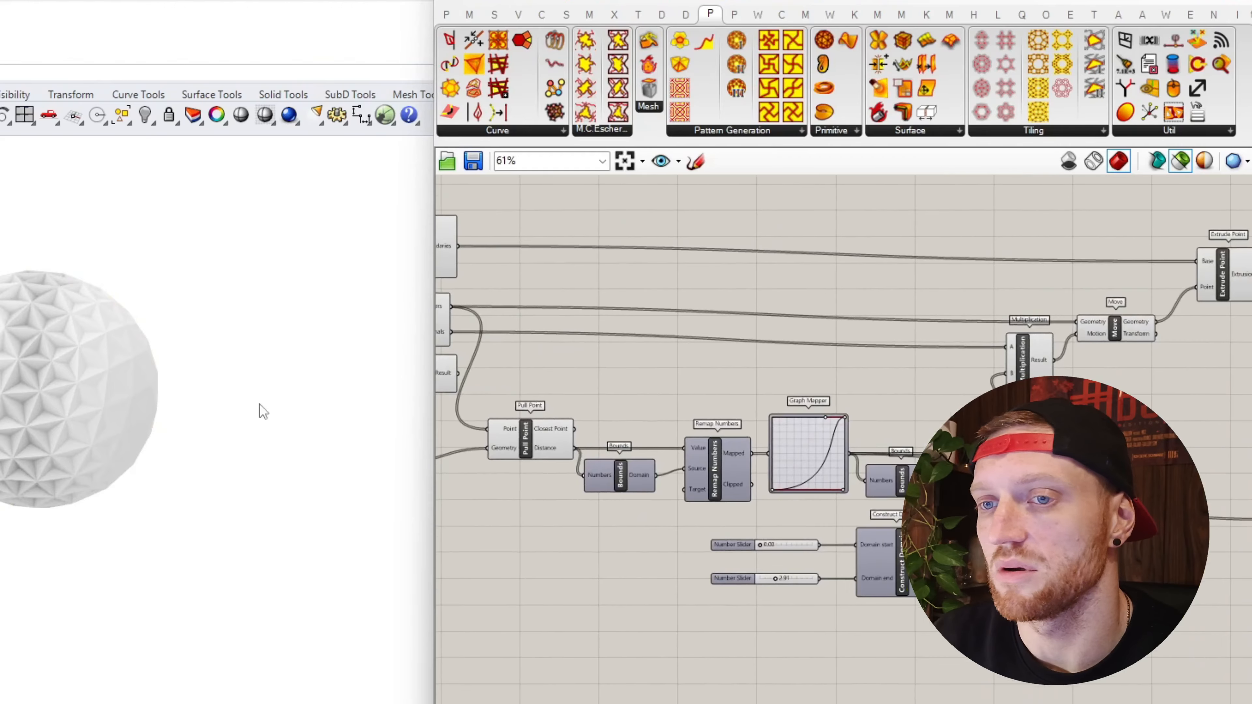
- Add a Custom Preview component and connect Brep Join's Breps output to its Geometry input
{"action": "key", "text": "ctrl+a"}
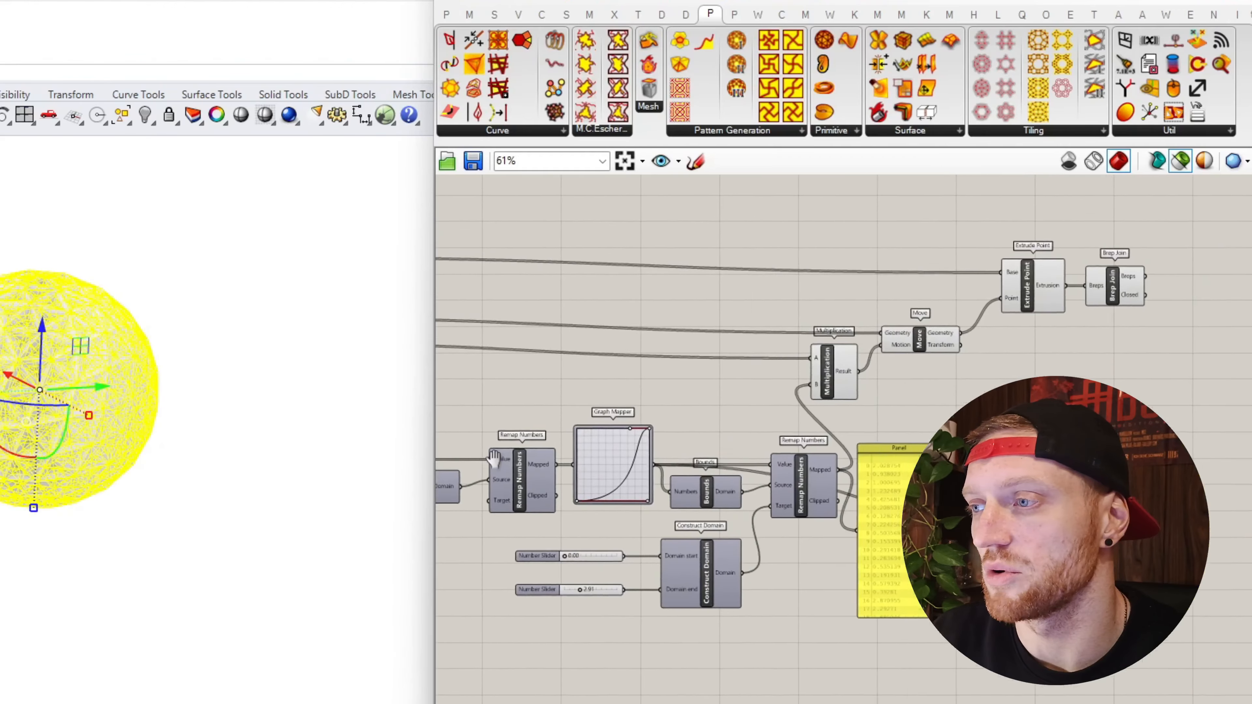
{"action": "right_click_drag", "start_coordinate": [493, 459], "coordinate": [375, 463]}
{"action": "double_click", "coordinate": [1037, 346]}
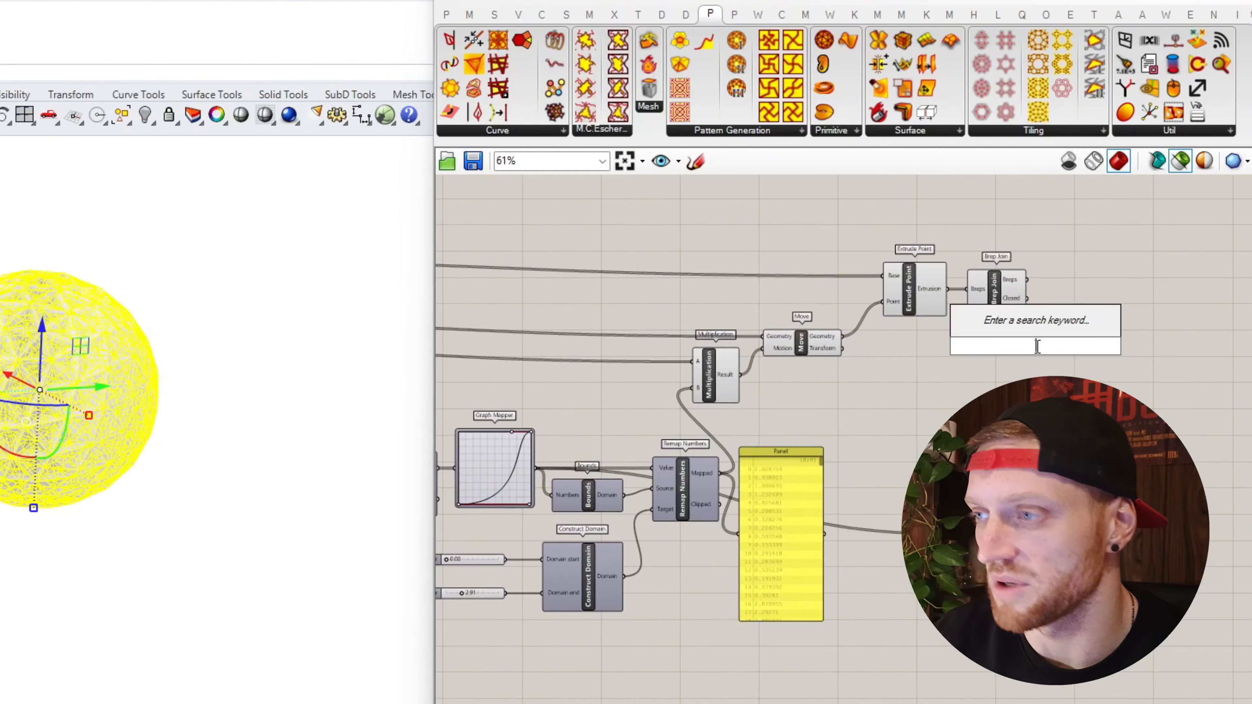
{"action": "type", "text": "custom preview"}
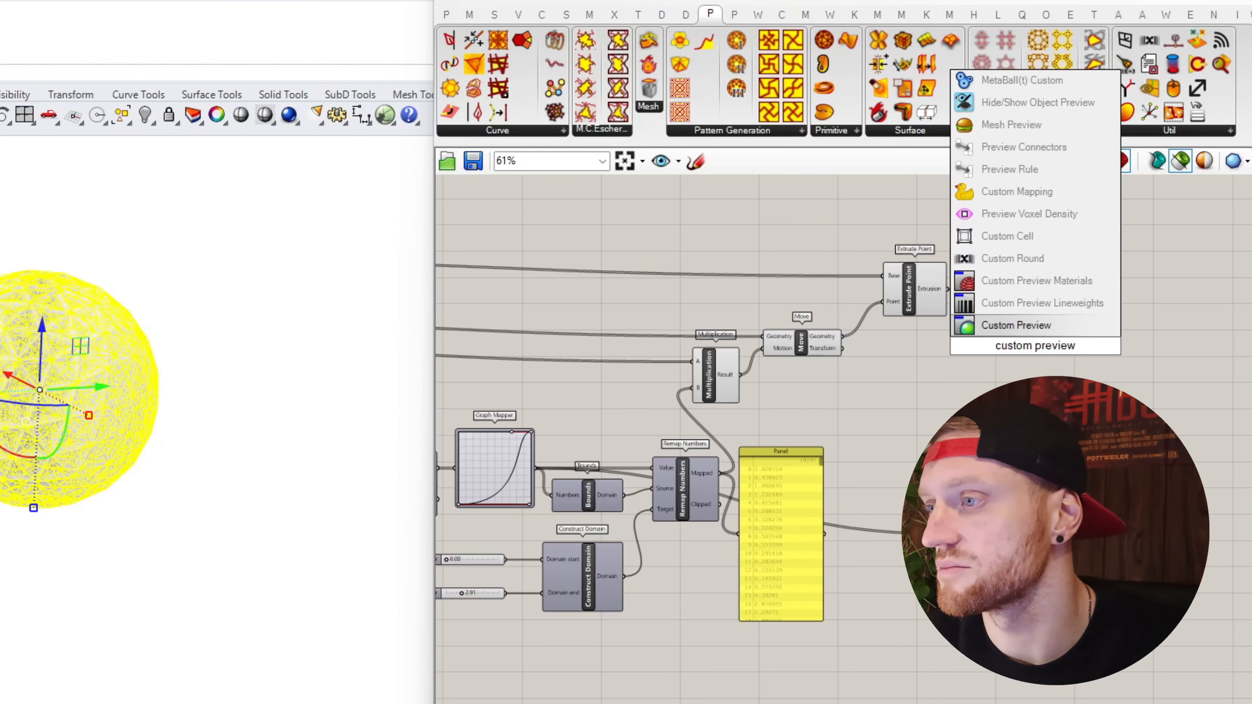
{"action": "key", "text": "Return"}
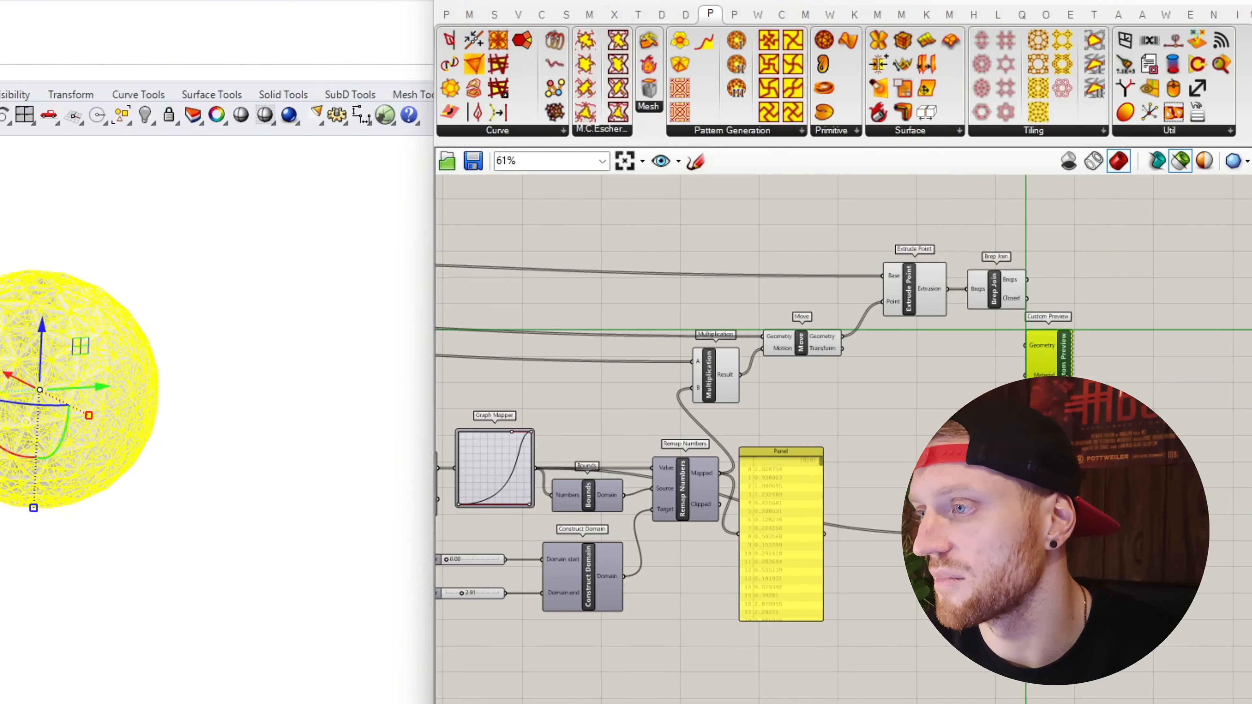
{"action": "scroll", "coordinate": [1007, 315], "scroll_direction": "up", "scroll_amount": 3}
{"action": "left_click_drag", "start_coordinate": [1031, 349], "coordinate": [1075, 383]}
- Delete the baked ball so that only the Custom Preview geometry is shown in the viewport
{"action": "left_click", "coordinate": [276, 467]}
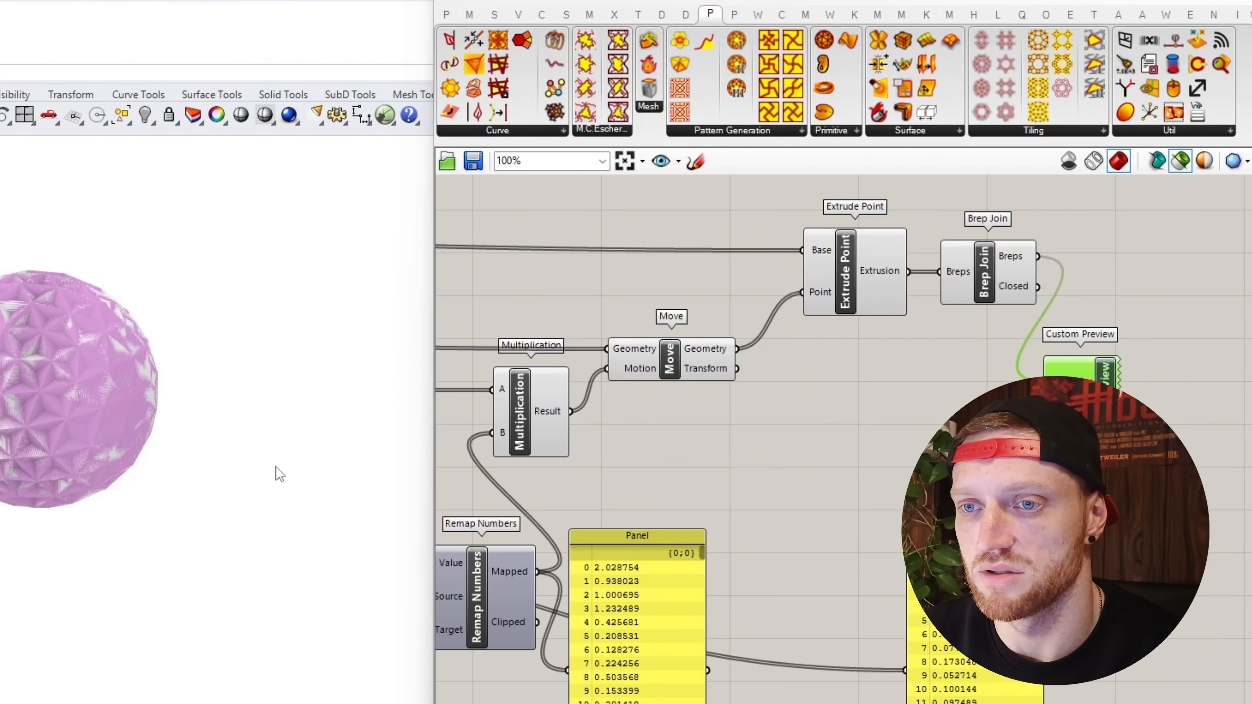
{"action": "left_click", "coordinate": [133, 393]}
{"action": "key", "text": "Delete"}
{"action": "scroll", "coordinate": [19, 341], "scroll_direction": "up", "scroll_amount": 2}
{"action": "scroll", "coordinate": [20, 341], "scroll_direction": "up", "scroll_amount": 2}
{"action": "right_click_drag", "start_coordinate": [19, 341], "coordinate": [25, 424]}
{"action": "scroll", "coordinate": [667, 511], "scroll_direction": "down", "scroll_amount": 2}
{"action": "right_click_drag", "start_coordinate": [636, 510], "coordinate": [947, 414]}
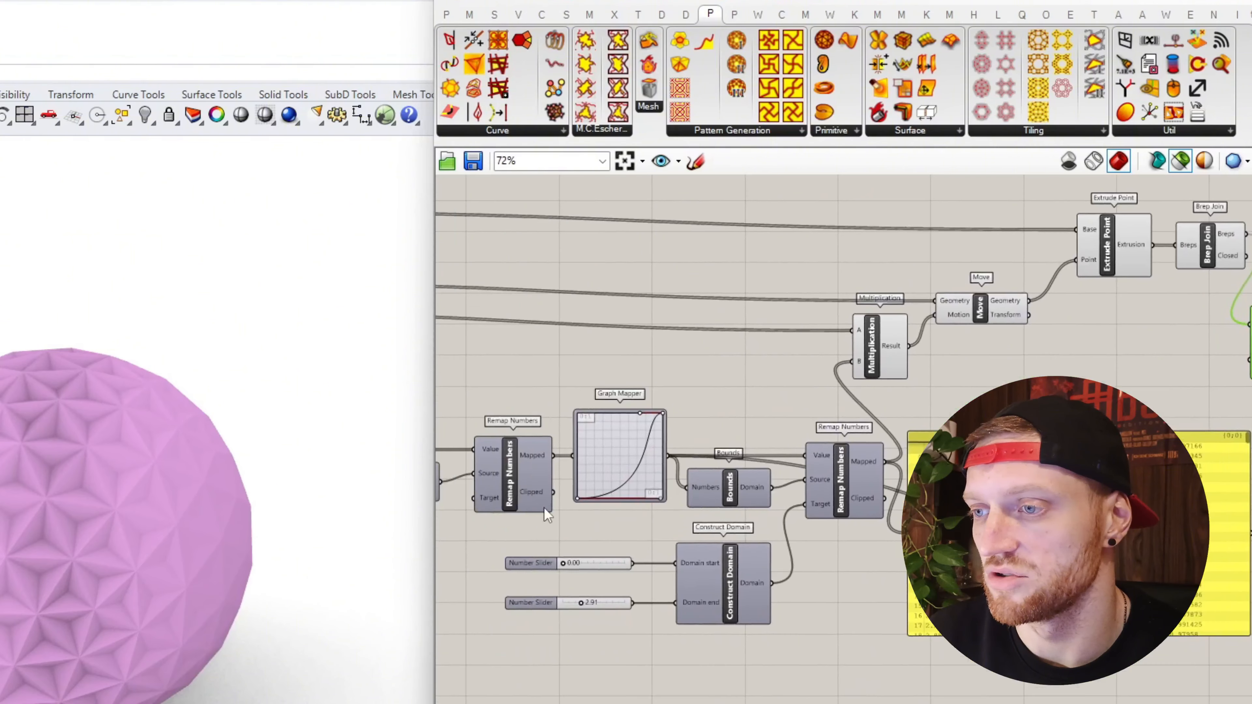
- Select the Populate Geometry component and examine where its attractor points lie relative to the facet depth around the ball
{"action": "right_click_drag", "start_coordinate": [545, 512], "coordinate": [984, 429]}
{"action": "right_click_drag", "start_coordinate": [495, 452], "coordinate": [718, 444]}
{"action": "scroll", "coordinate": [592, 364], "scroll_direction": "up", "scroll_amount": 4}
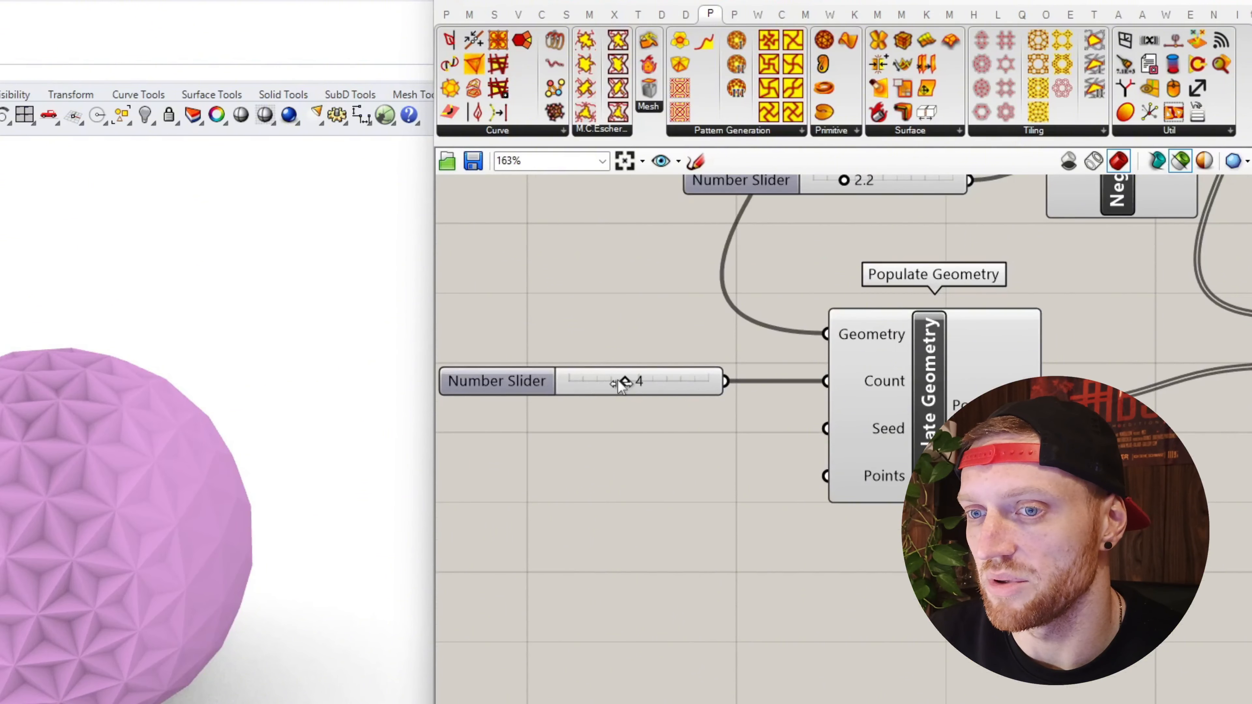
{"action": "scroll", "coordinate": [257, 366], "scroll_direction": "down", "scroll_amount": 4}
{"action": "scroll", "coordinate": [249, 435], "scroll_direction": "up", "scroll_amount": 4}
{"action": "right_click_drag", "start_coordinate": [248, 435], "coordinate": [276, 375]}
{"action": "left_click_drag", "start_coordinate": [882, 397], "coordinate": [887, 397]}
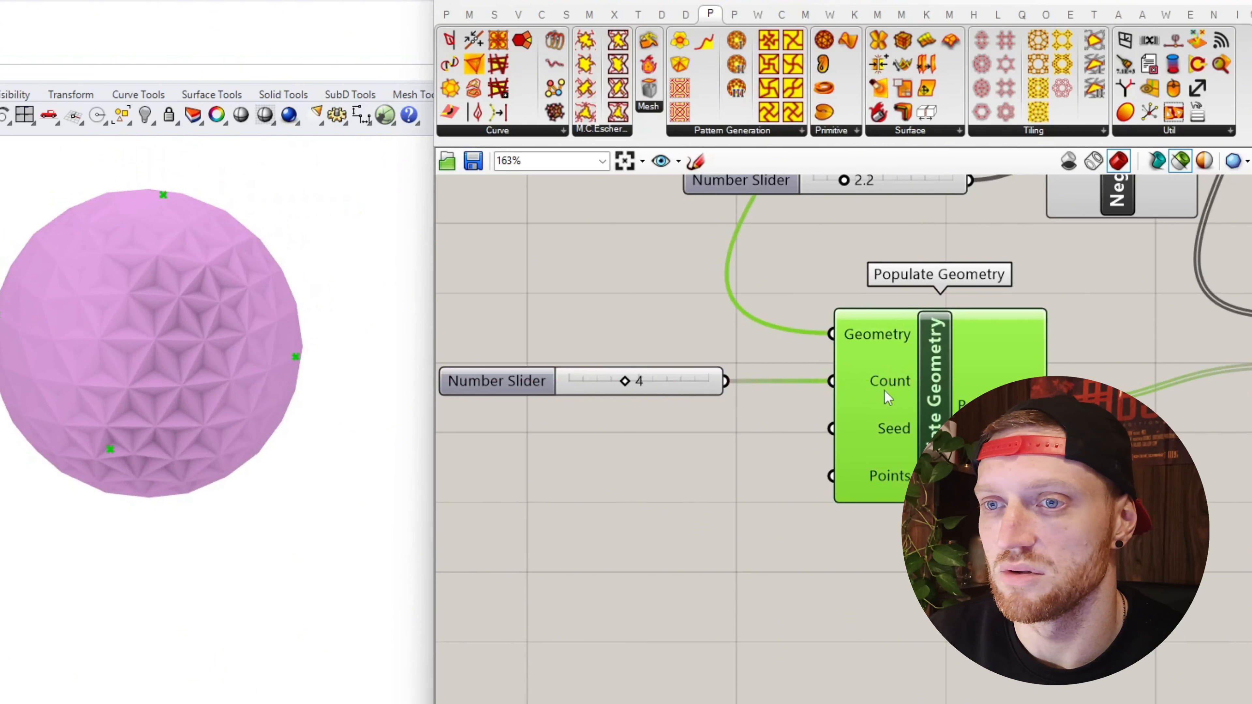
{"action": "right_click_drag", "start_coordinate": [245, 343], "coordinate": [103, 443]}
{"action": "scroll", "coordinate": [194, 452], "scroll_direction": "down", "scroll_amount": 4}
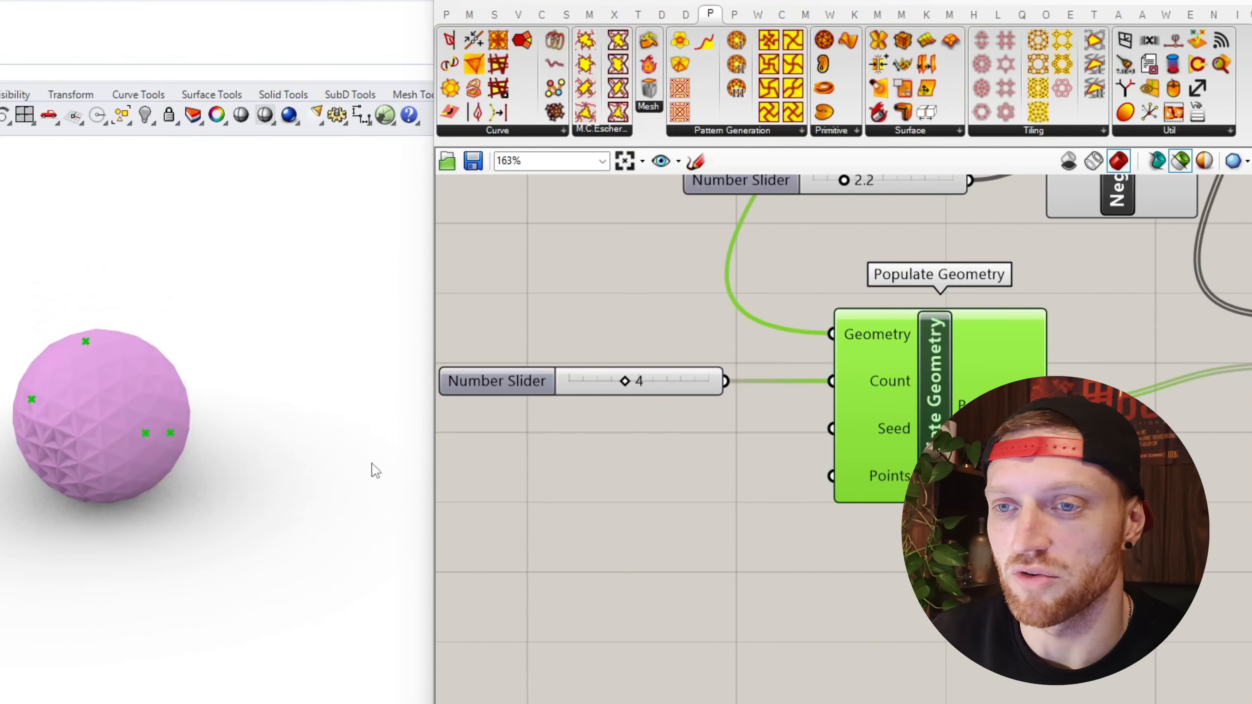
{"action": "right_click_drag", "start_coordinate": [101, 395], "coordinate": [267, 328]}
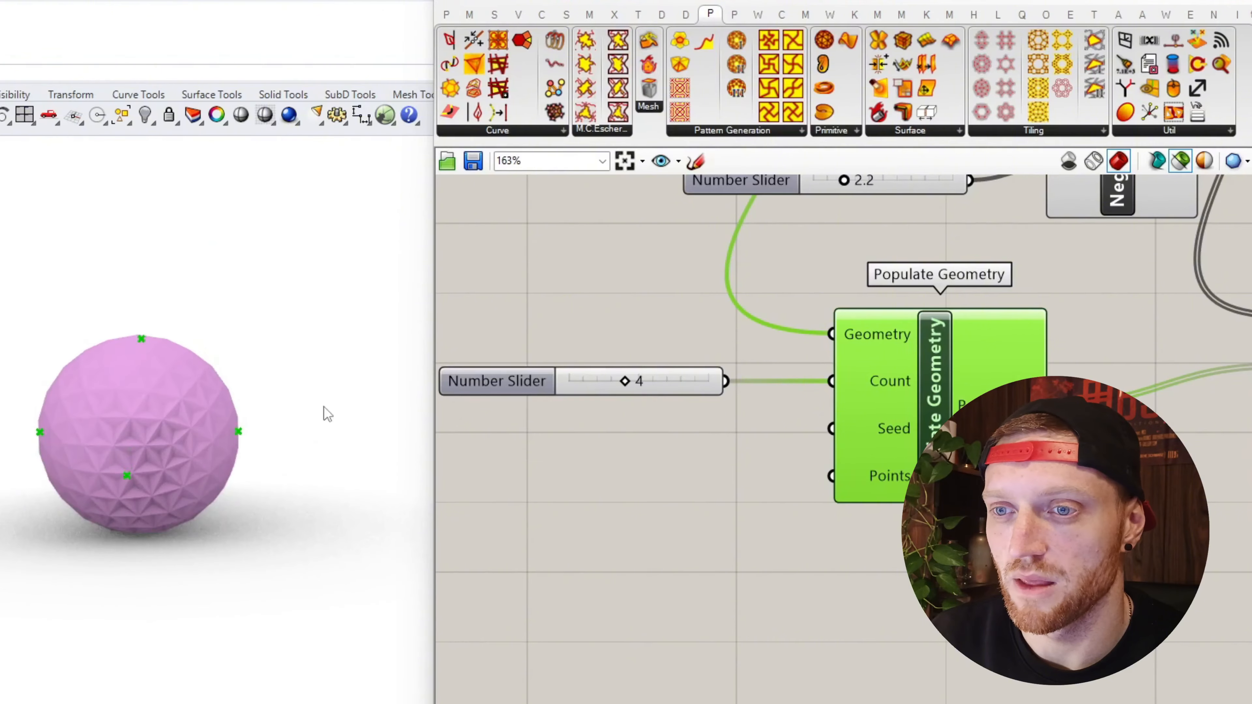
- Set the Construct Domain sliders to 0.83 for the domain start and 4.08 for the domain end
{"action": "right_click_drag", "start_coordinate": [816, 595], "coordinate": [688, 573]}
{"action": "mouse_move", "coordinate": [883, 565]}
{"action": "right_mouse_down"}
{"action": "mouse_move", "coordinate": [623, 544]}
{"action": "mouse_move", "coordinate": [668, 551]}
{"action": "right_mouse_up"}
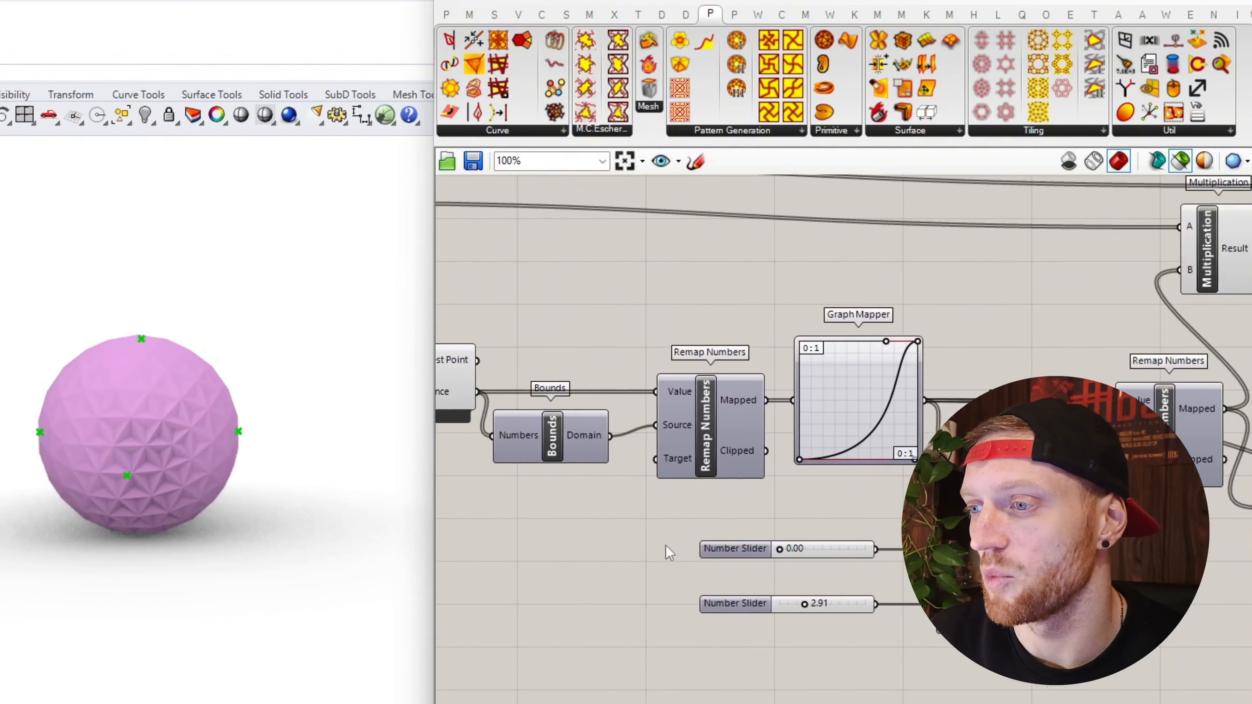
{"action": "right_click_drag", "start_coordinate": [858, 604], "coordinate": [832, 588]}
{"action": "scroll", "coordinate": [832, 588], "scroll_direction": "up", "scroll_amount": 3}
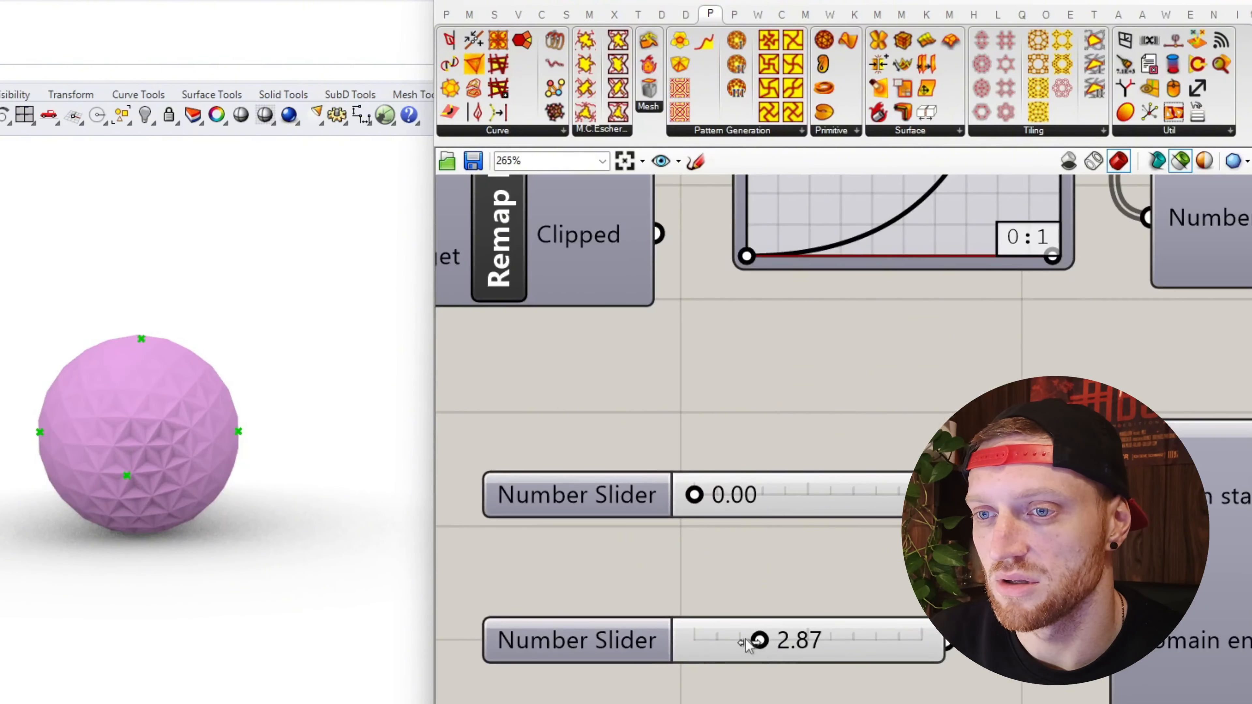
{"action": "left_click_drag", "start_coordinate": [747, 644], "coordinate": [780, 633]}
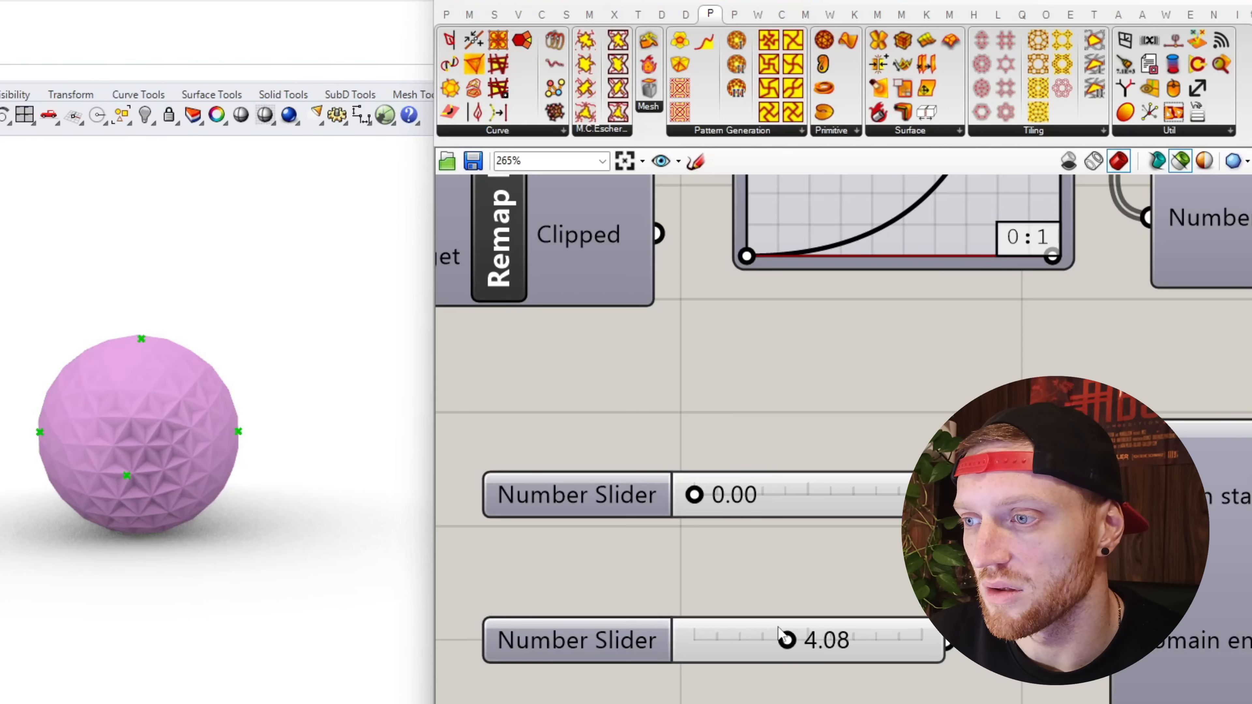
{"action": "mouse_move", "coordinate": [713, 501]}
{"action": "left_mouse_down"}
{"action": "mouse_move", "coordinate": [722, 495]}
{"action": "mouse_move", "coordinate": [708, 500]}
{"action": "left_mouse_up"}
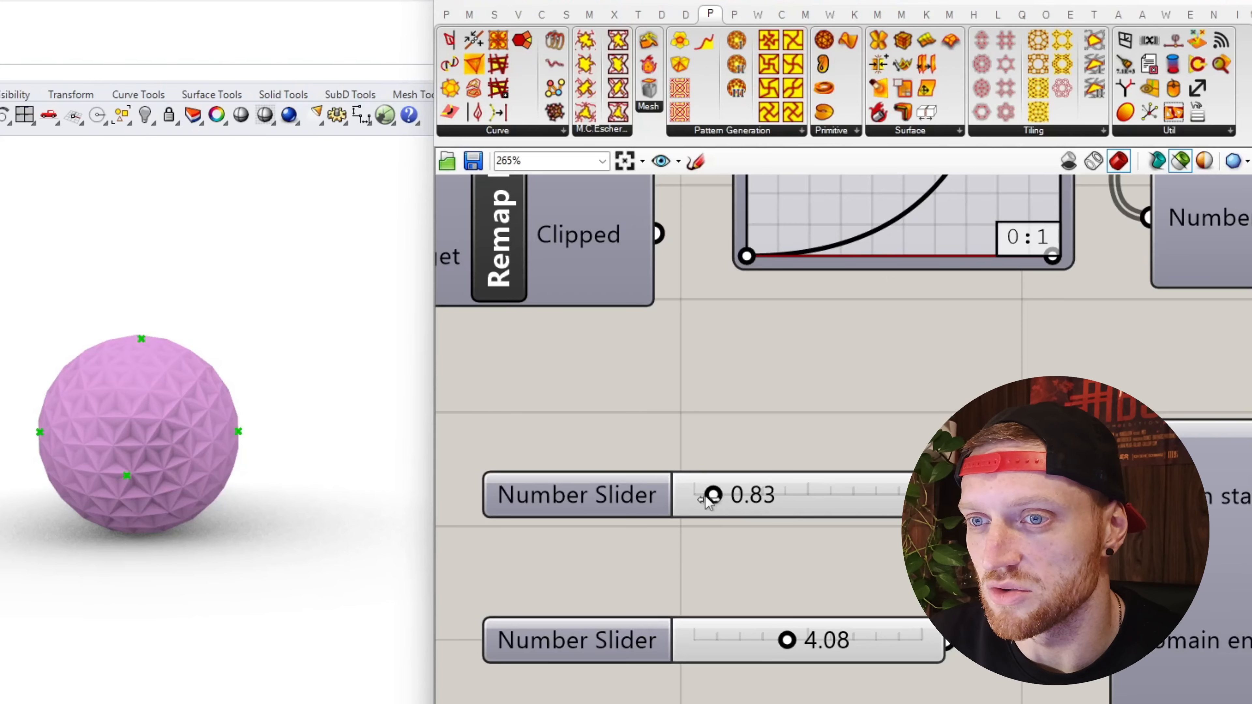
{"action": "right_click_drag", "start_coordinate": [197, 315], "coordinate": [235, 334]}
- Set the Geodesic Dome's frequency to 2 and inspect the facet pattern on the ball up close
{"action": "scroll", "coordinate": [599, 443], "scroll_direction": "down", "scroll_amount": 8}
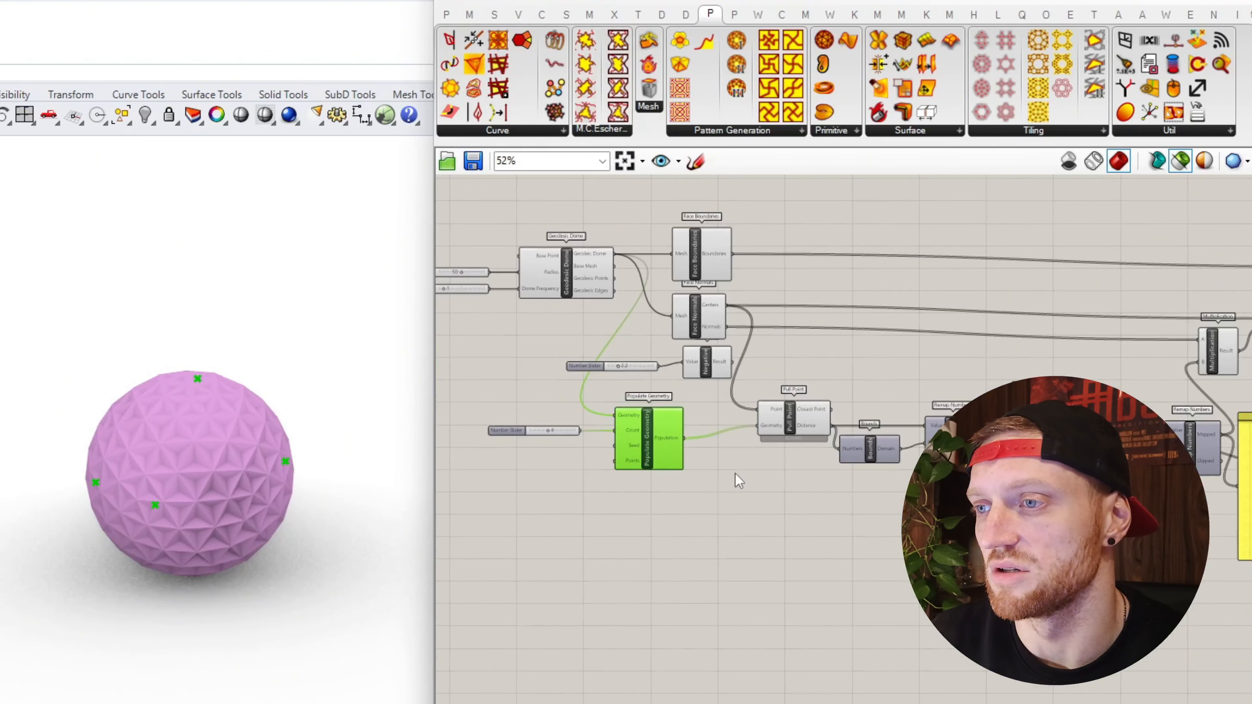
{"action": "scroll", "coordinate": [790, 445], "scroll_direction": "up", "scroll_amount": 8}
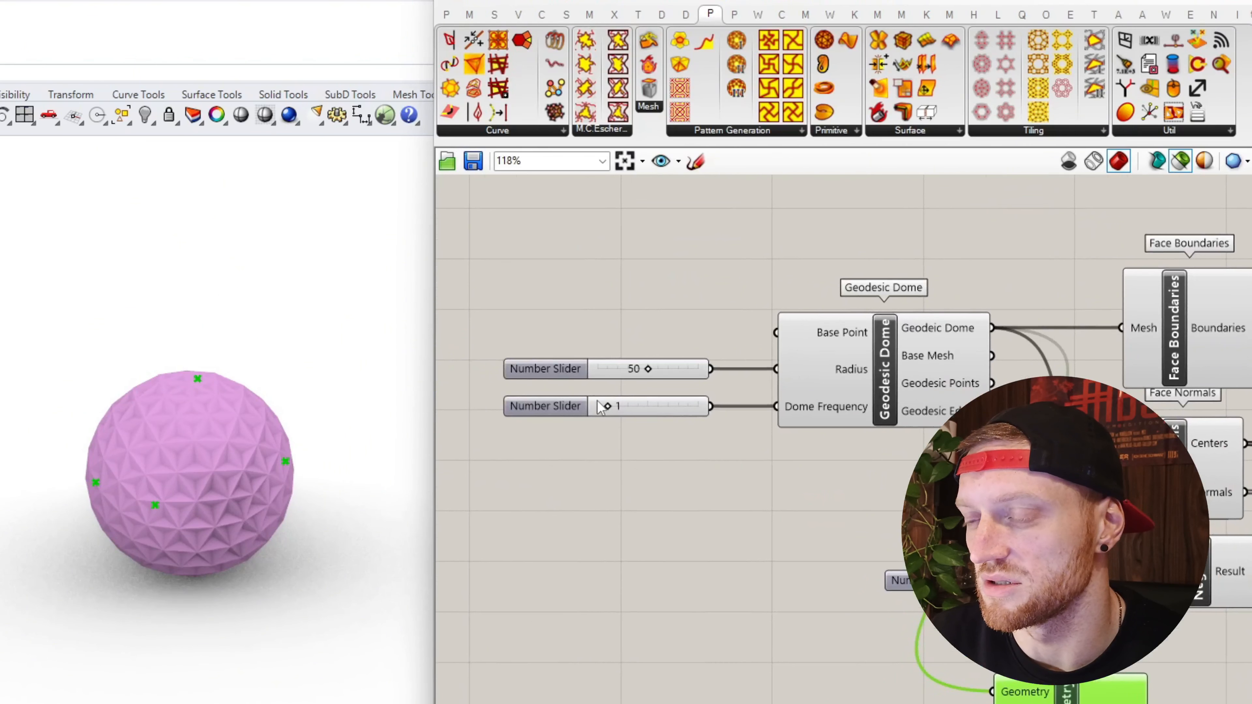
{"action": "scroll", "coordinate": [599, 398], "scroll_direction": "up", "scroll_amount": 2}
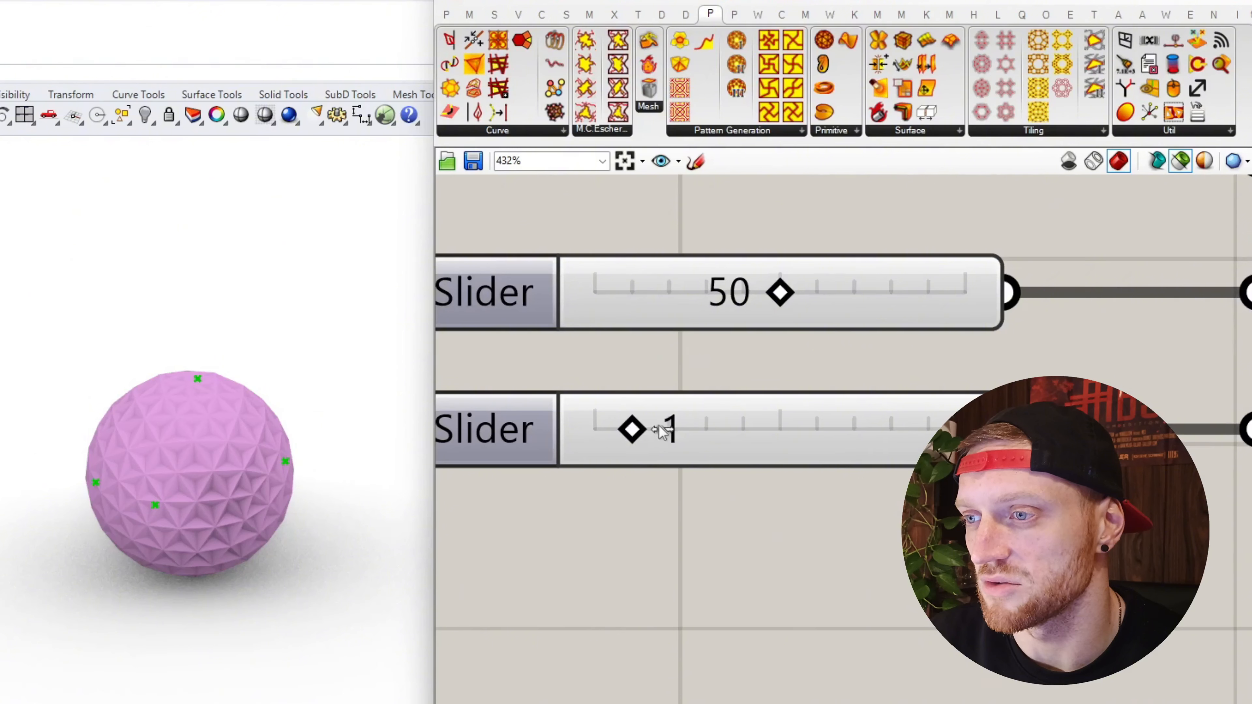
{"action": "left_click_drag", "start_coordinate": [667, 426], "coordinate": [625, 531]}
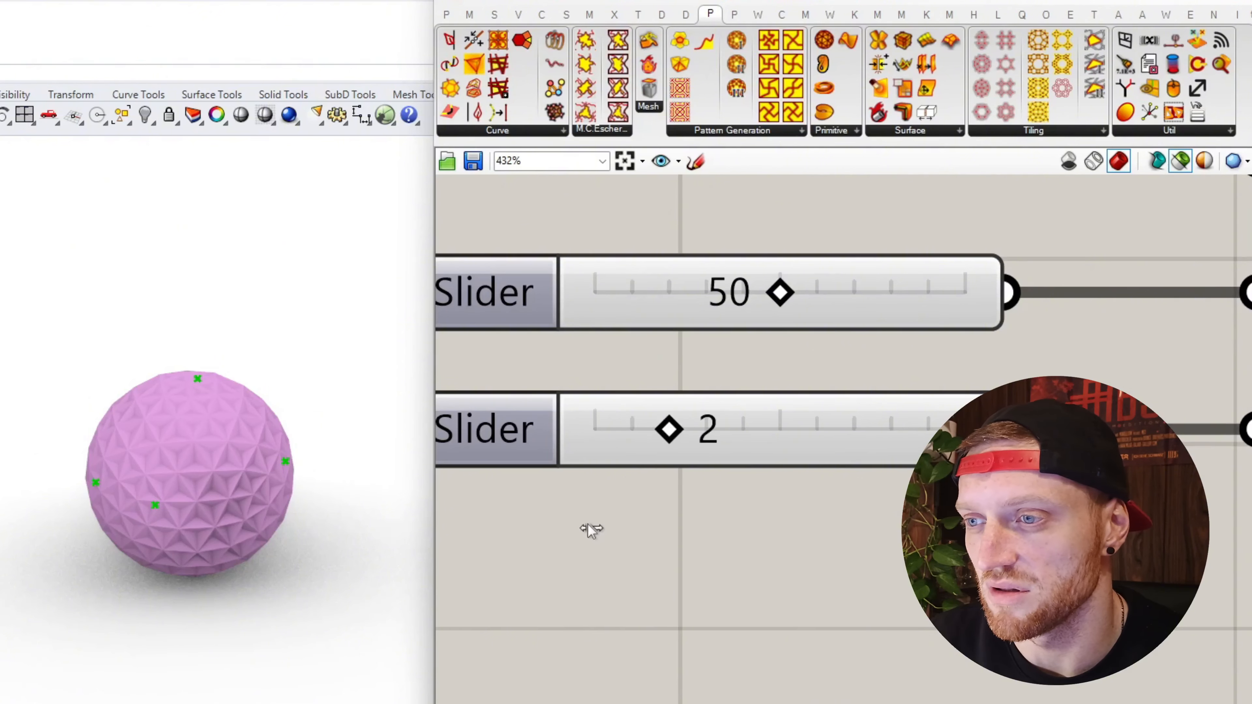
{"action": "scroll", "coordinate": [305, 500], "scroll_direction": "up", "scroll_amount": 5}
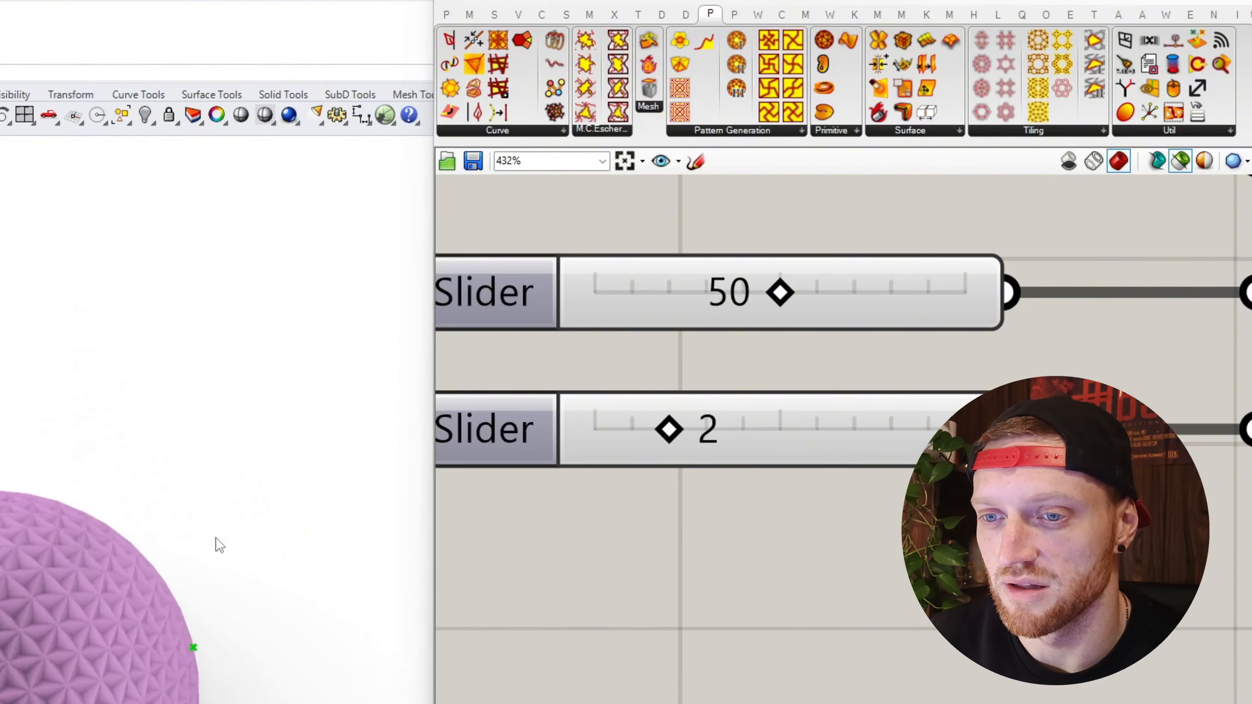
{"action": "scroll", "coordinate": [87, 493], "scroll_direction": "down", "scroll_amount": 7}
{"action": "scroll", "coordinate": [20, 538], "scroll_direction": "up", "scroll_amount": 6}
{"action": "mouse_move", "coordinate": [13, 525]}
{"action": "right_mouse_down"}
{"action": "mouse_move", "coordinate": [42, 364]}
{"action": "mouse_move", "coordinate": [39, 443]}
{"action": "mouse_move", "coordinate": [2, 444]}
{"action": "mouse_move", "coordinate": [2, 349]}
{"action": "mouse_move", "coordinate": [28, 375]}
{"action": "mouse_move", "coordinate": [3, 562]}
{"action": "mouse_move", "coordinate": [2, 675]}
{"action": "mouse_move", "coordinate": [14, 696]}
{"action": "mouse_move", "coordinate": [2, 494]}
{"action": "right_mouse_up"}
{"action": "scroll", "coordinate": [608, 590], "scroll_direction": "down", "scroll_amount": 3}
- Duplicate the Count slider, connect the copy to Populate Geometry's Seed input and set the seed to 2
{"action": "right_click_drag", "start_coordinate": [794, 665], "coordinate": [700, 481]}
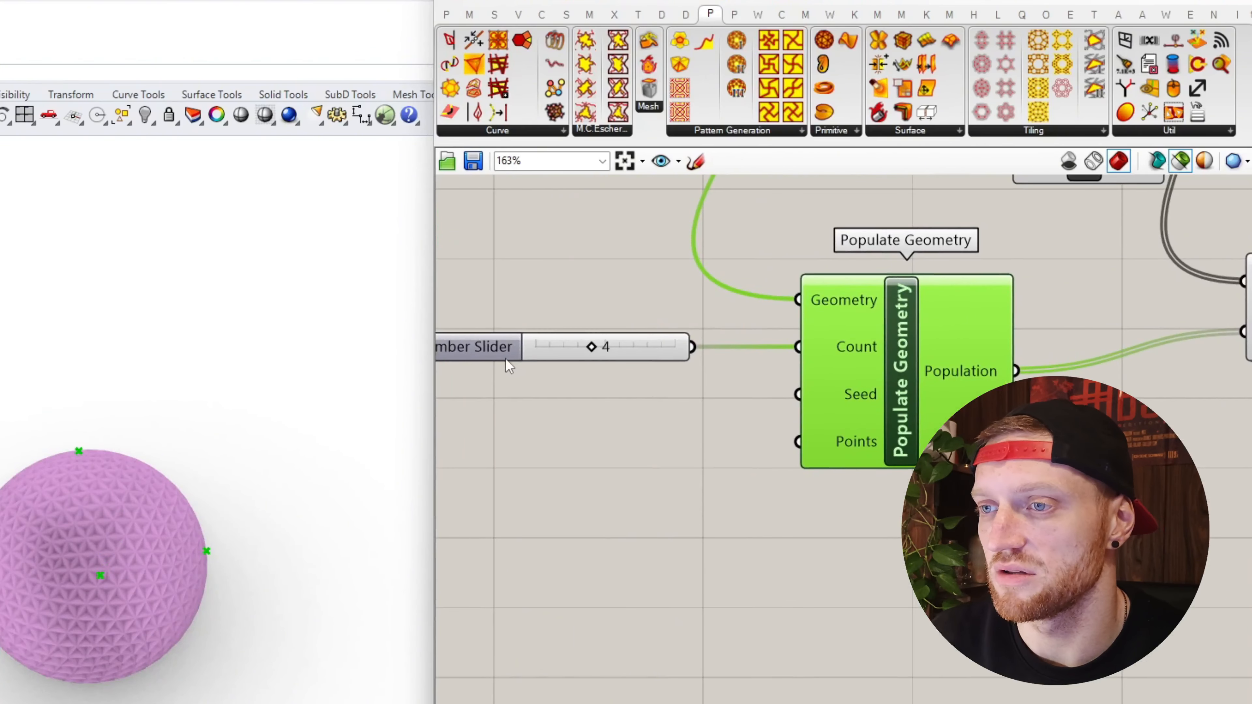
{"action": "left_click_drag", "start_coordinate": [508, 366], "coordinate": [520, 405], "text": "alt"}
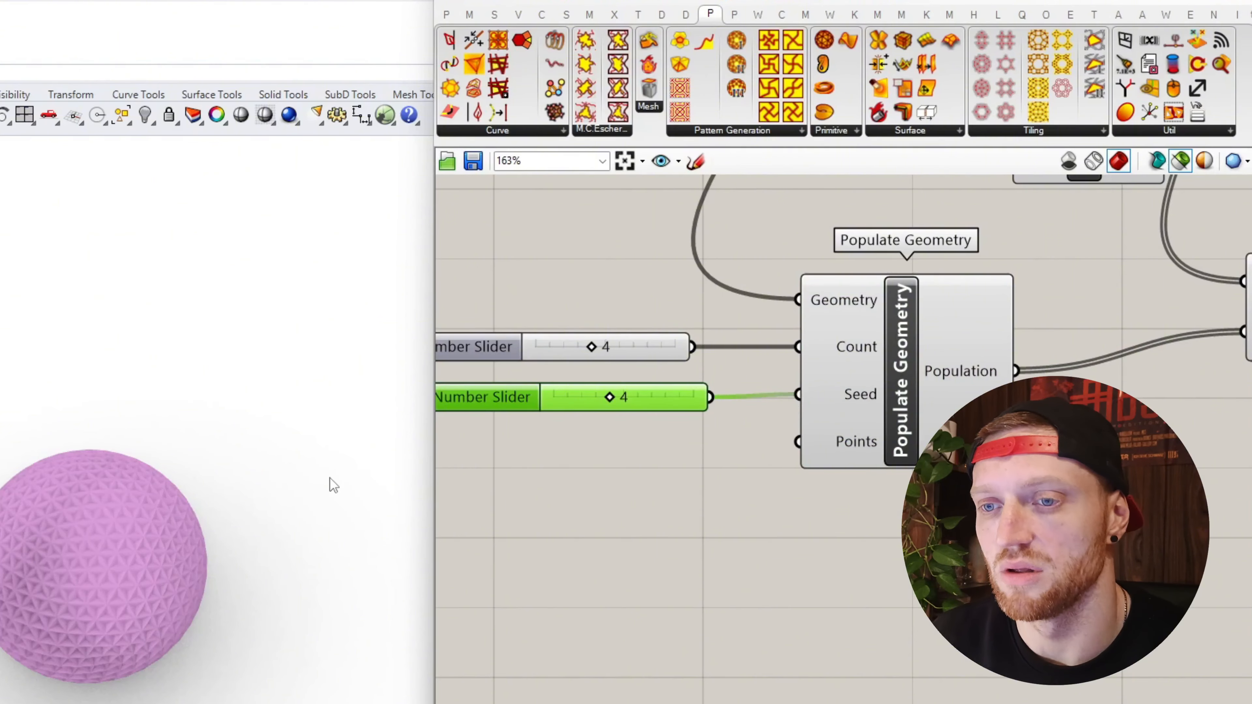
{"action": "right_click_drag", "start_coordinate": [301, 518], "coordinate": [340, 383]}
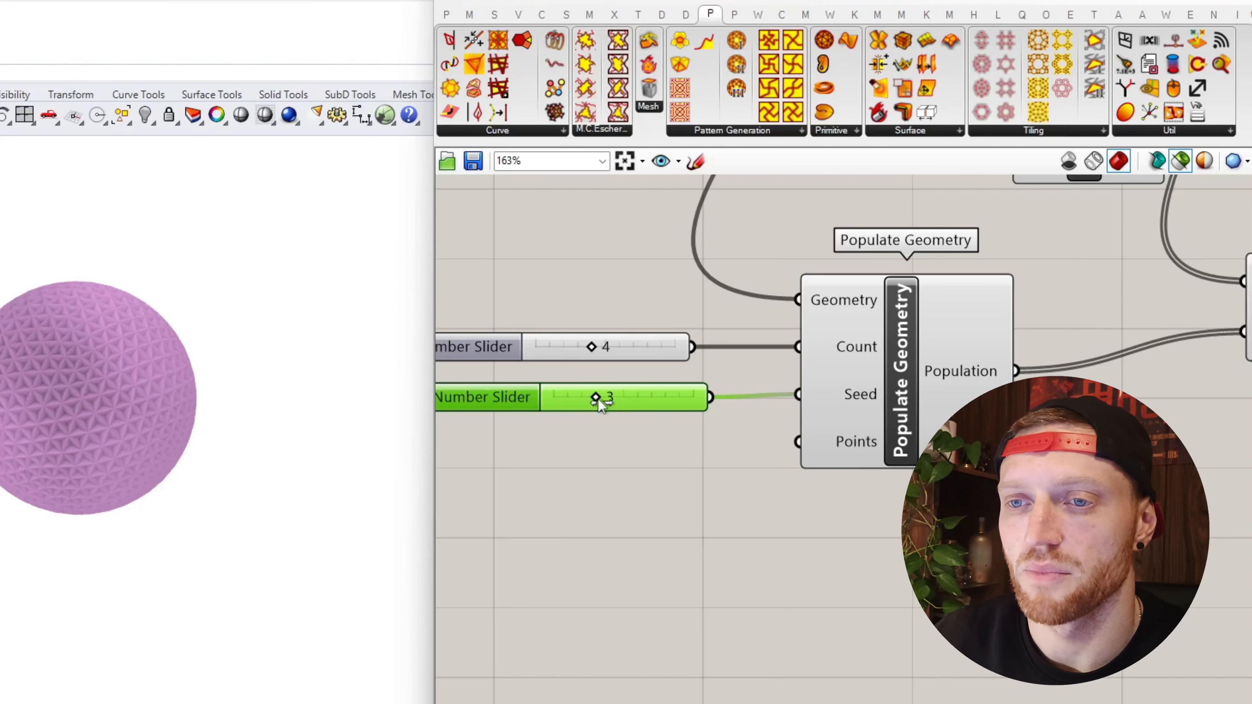
{"action": "right_click_drag", "start_coordinate": [396, 390], "coordinate": [375, 379]}
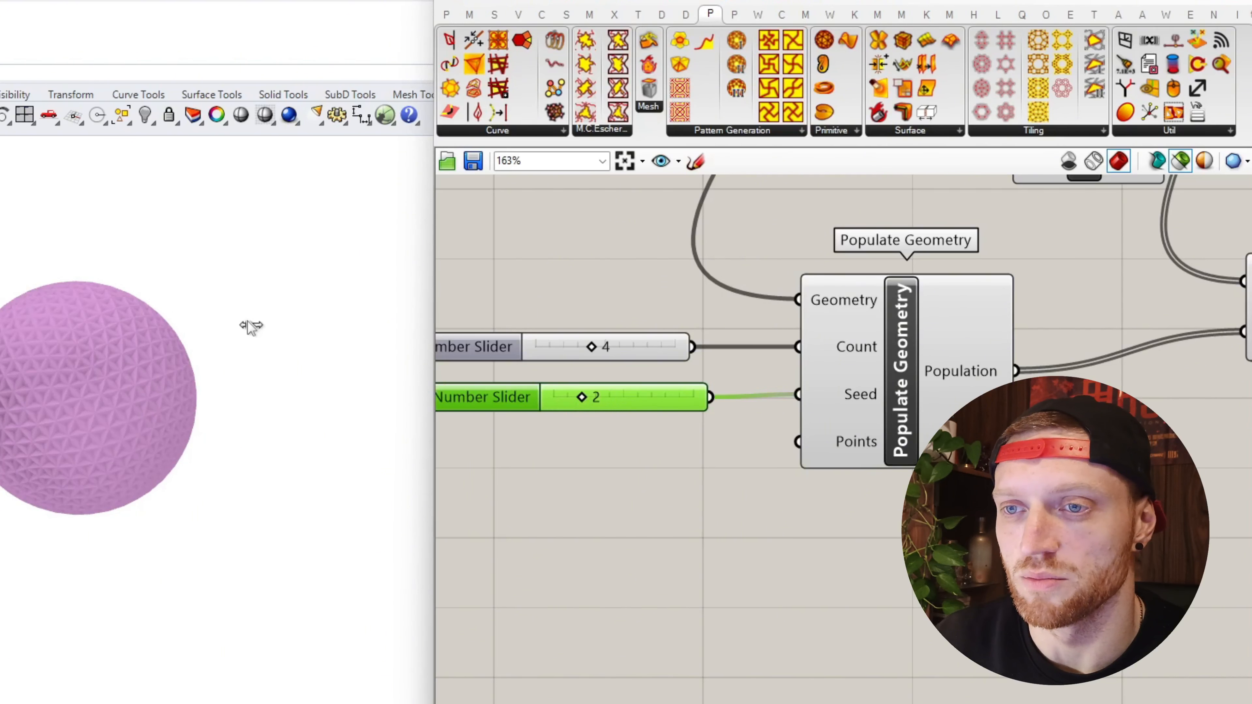
- Set Populate Geometry's count to 3 and its seed to 6, checking the ball from several angles
{"action": "right_click_drag", "start_coordinate": [490, 373], "coordinate": [221, 318]}
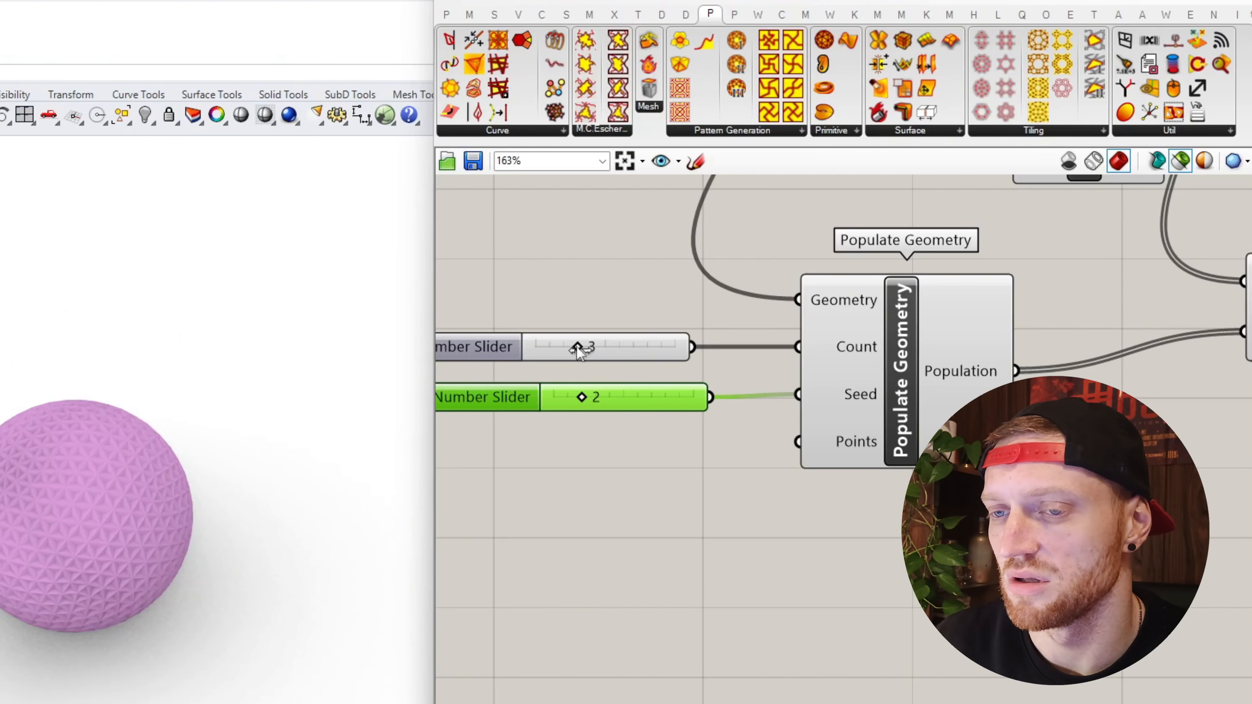
{"action": "right_click_drag", "start_coordinate": [182, 395], "coordinate": [143, 251]}
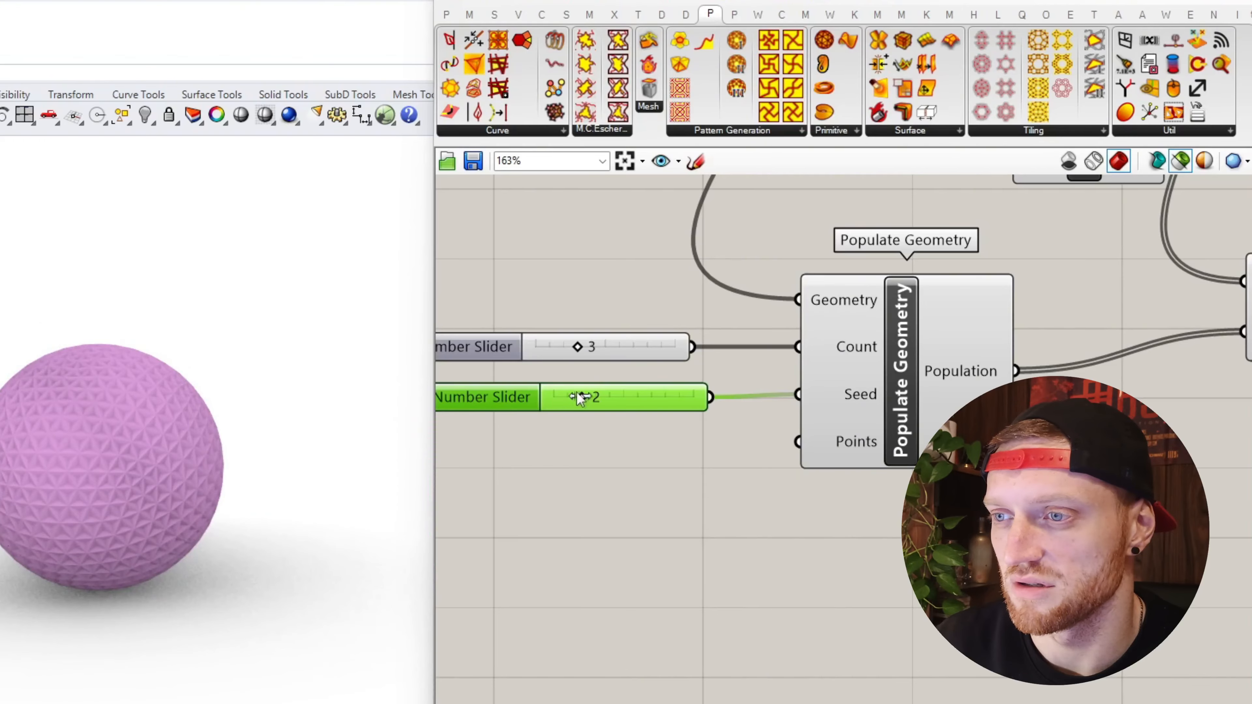
{"action": "left_click_drag", "start_coordinate": [580, 397], "coordinate": [586, 400]}
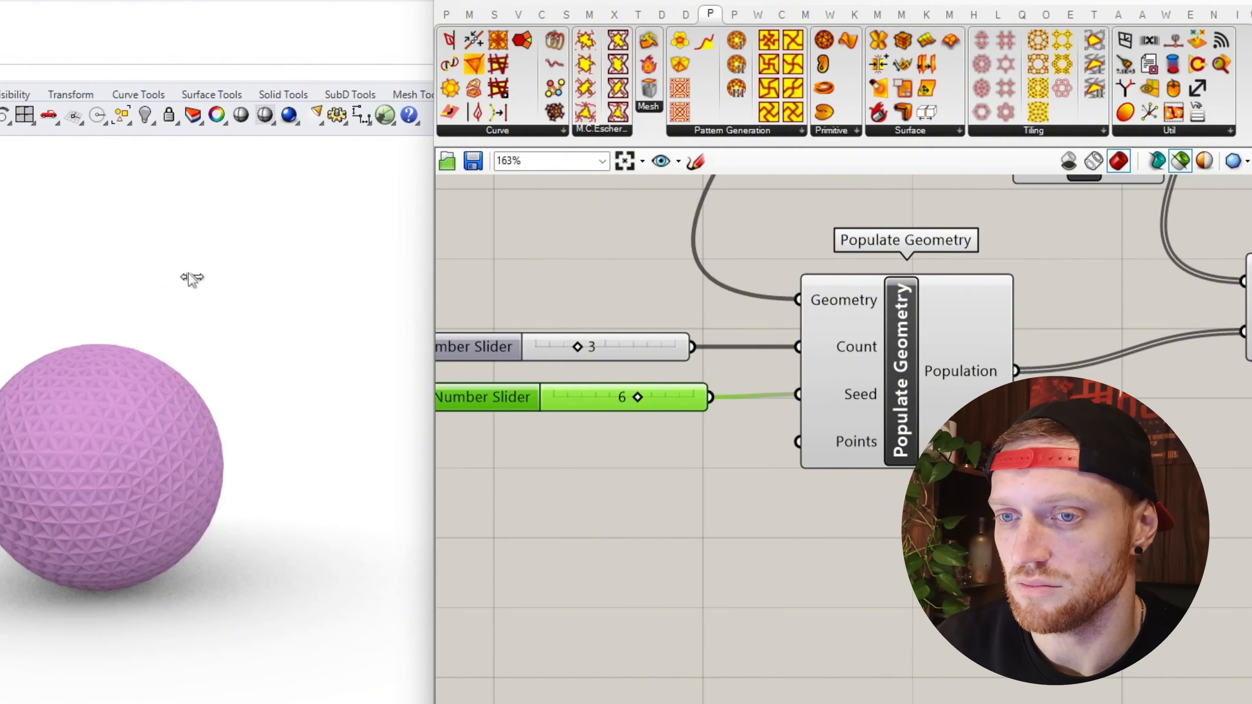
{"action": "right_click_drag", "start_coordinate": [219, 271], "coordinate": [49, 641]}
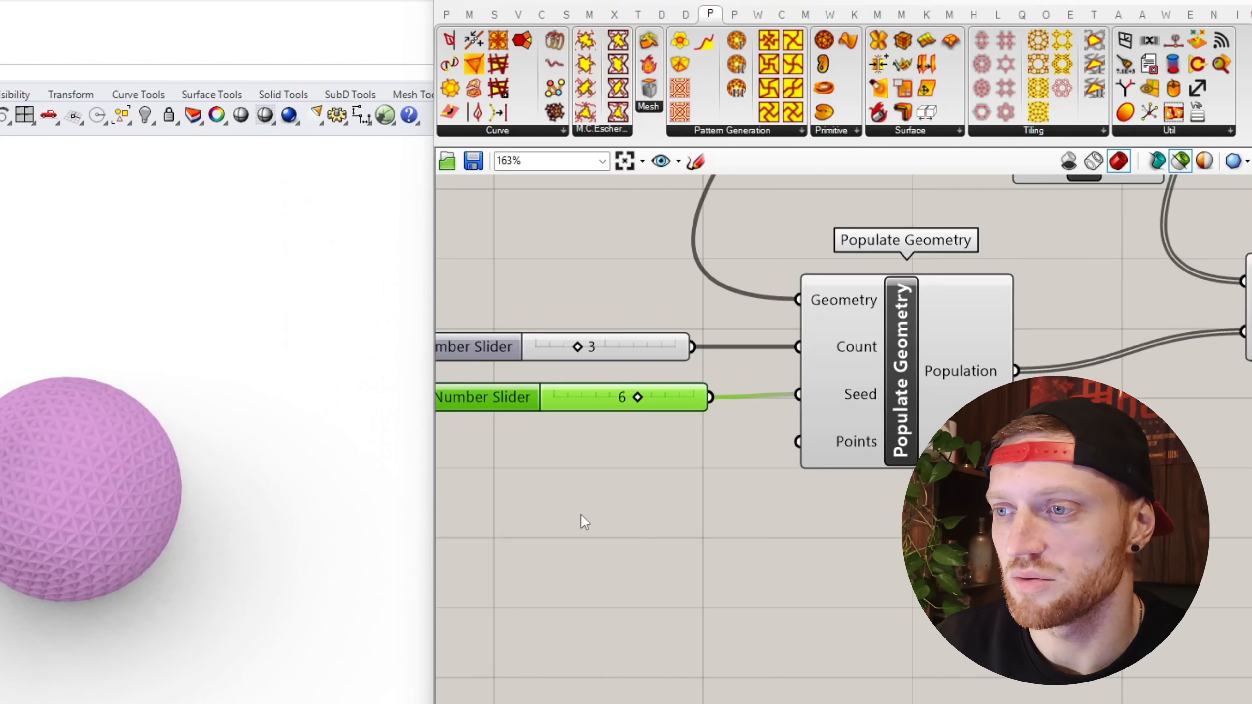
- Review the whole definition and select Face Boundaries to examine the base triangles it supplies for the extrusion
{"action": "scroll", "coordinate": [580, 518], "scroll_direction": "down", "scroll_amount": 6}
{"action": "scroll", "coordinate": [580, 518], "scroll_direction": "down", "scroll_amount": 4}
{"action": "scroll", "coordinate": [672, 540], "scroll_direction": "up", "scroll_amount": 2}
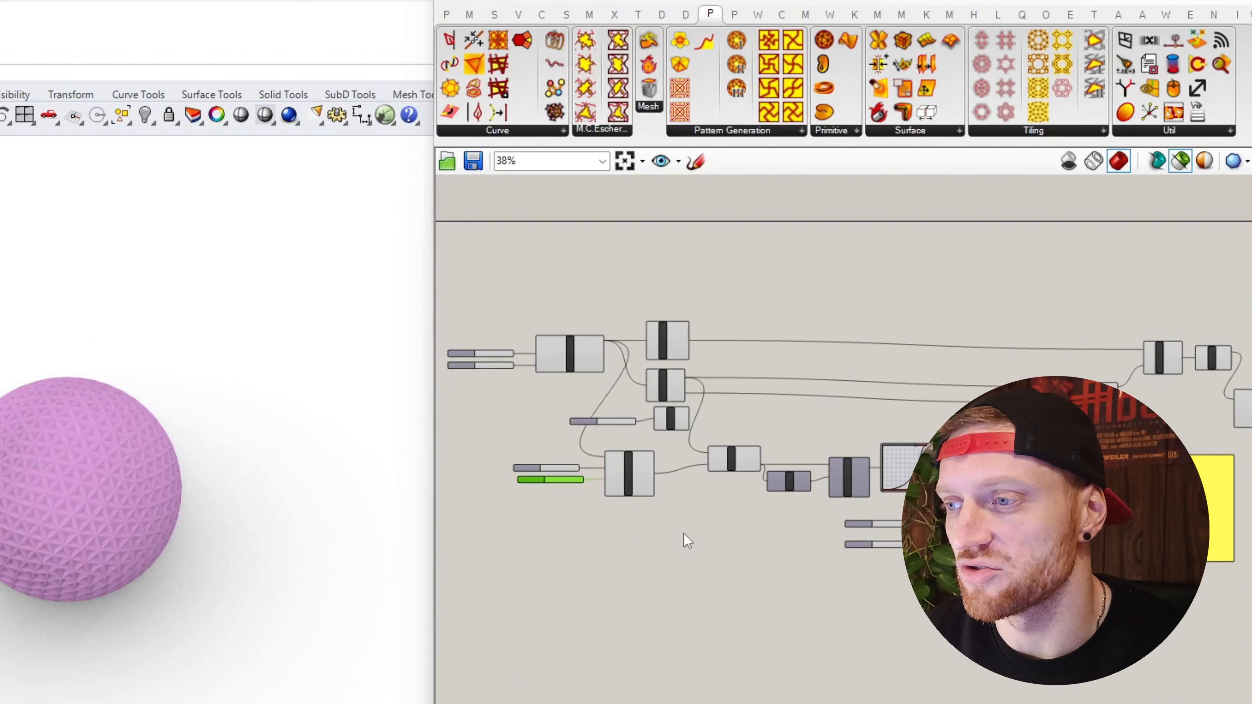
{"action": "right_click_drag", "start_coordinate": [700, 531], "coordinate": [681, 541]}
{"action": "left_click", "coordinate": [647, 353]}
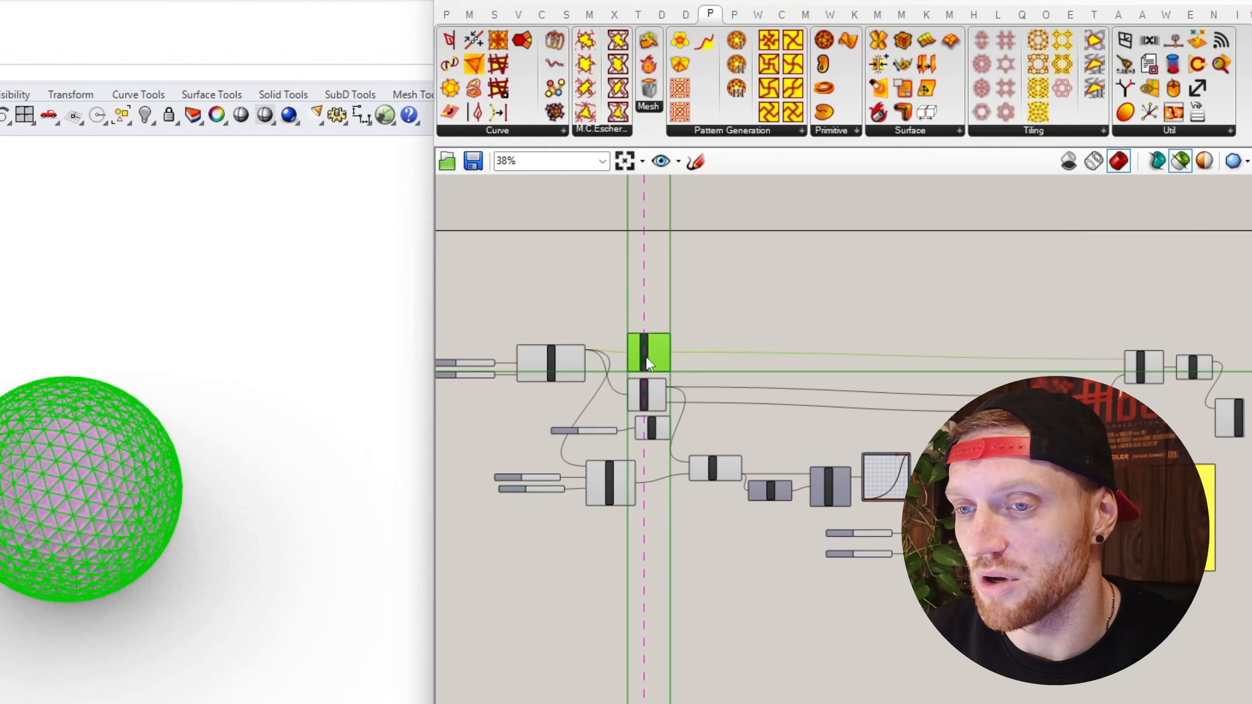
{"action": "scroll", "coordinate": [727, 405], "scroll_direction": "down", "scroll_amount": 3}
{"action": "scroll", "coordinate": [921, 426], "scroll_direction": "up", "scroll_amount": 1}
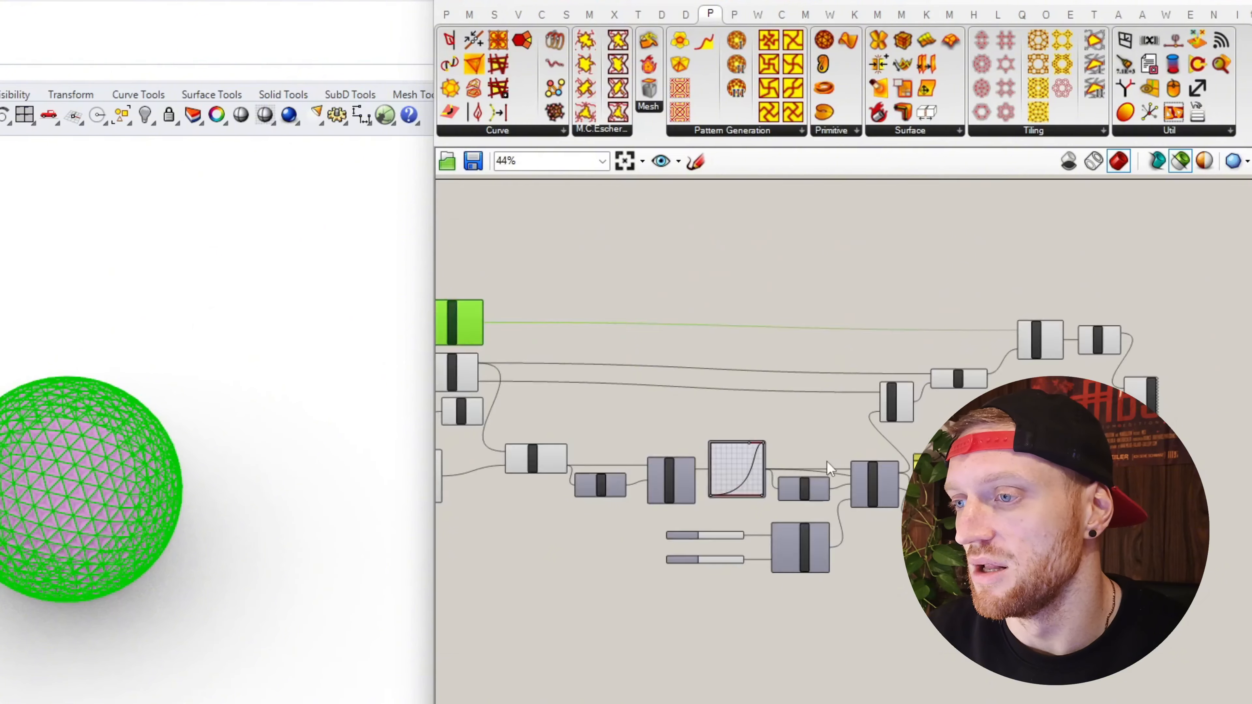
{"action": "scroll", "coordinate": [828, 460], "scroll_direction": "up", "scroll_amount": 2}
{"action": "scroll", "coordinate": [808, 465], "scroll_direction": "down", "scroll_amount": 2}
{"action": "right_click_drag", "start_coordinate": [612, 382], "coordinate": [827, 377]}
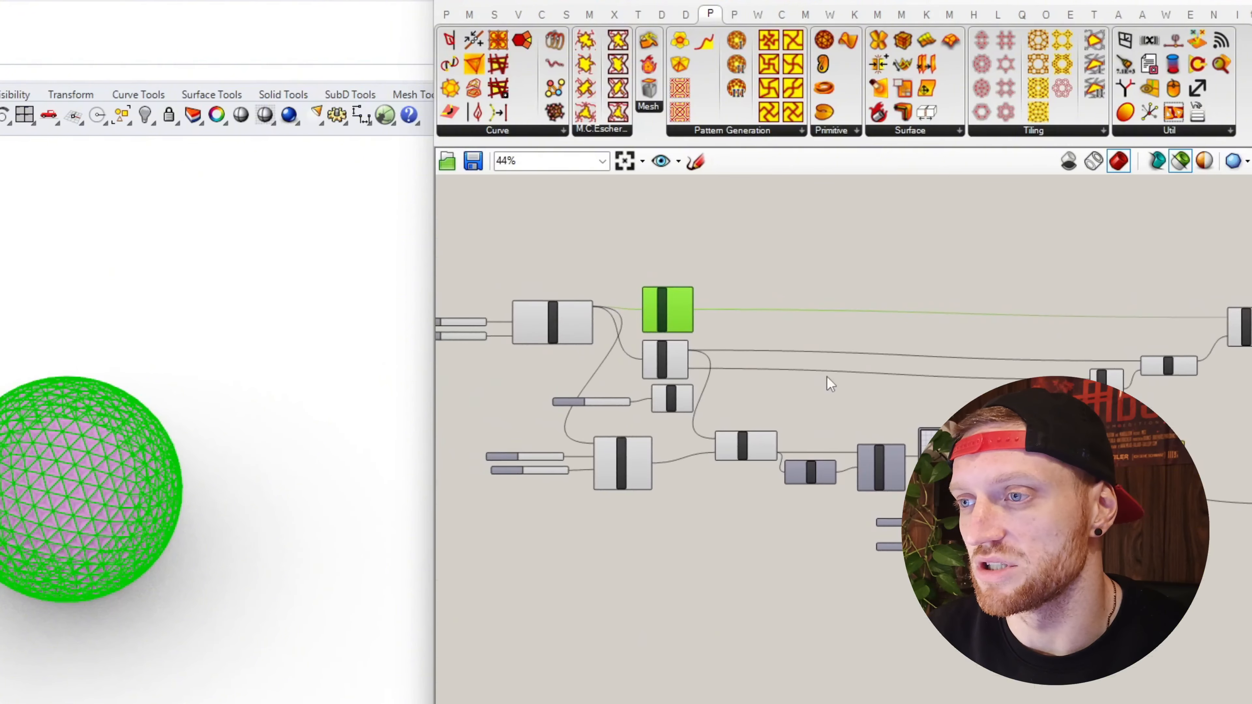
- Examine the attractor chain from Pull Point to the second Remap Numbers, and the Move component it drives, by selecting them
{"action": "scroll", "coordinate": [855, 444], "scroll_direction": "up", "scroll_amount": 3}
{"action": "right_click_drag", "start_coordinate": [852, 447], "coordinate": [759, 443]}
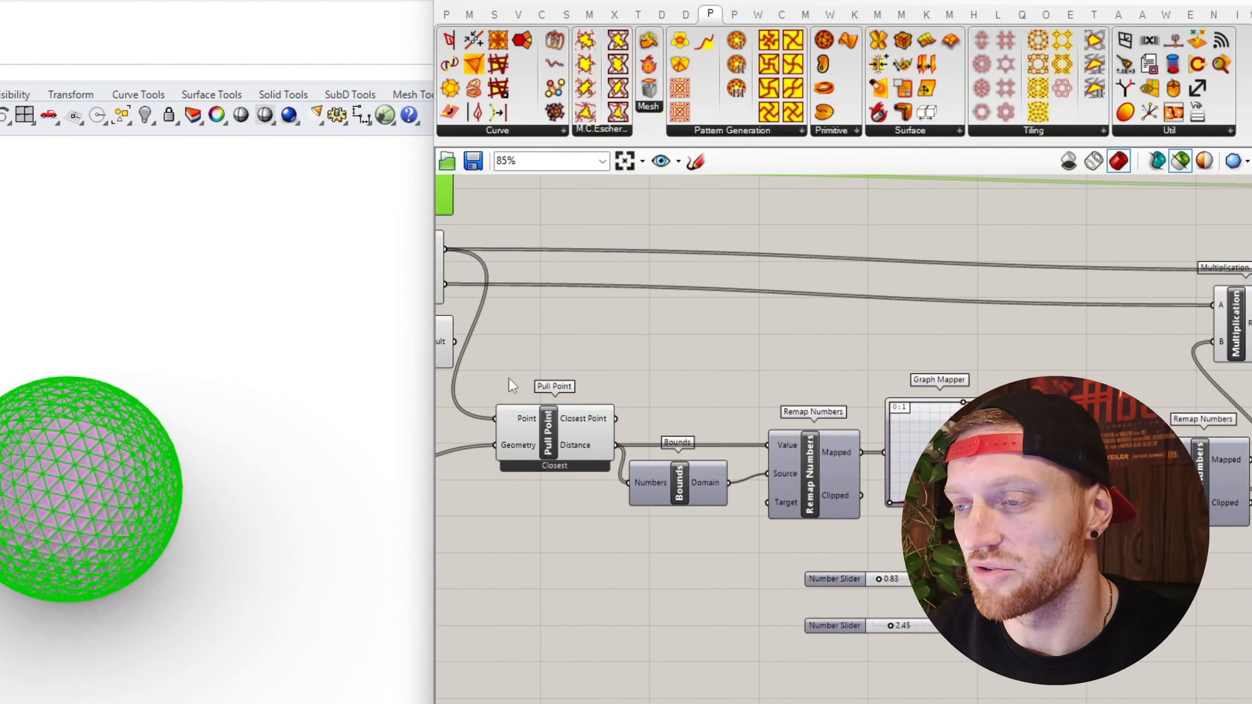
{"action": "right_click_drag", "start_coordinate": [637, 346], "coordinate": [590, 347]}
{"action": "left_click_drag", "start_coordinate": [1117, 678], "coordinate": [446, 359]}
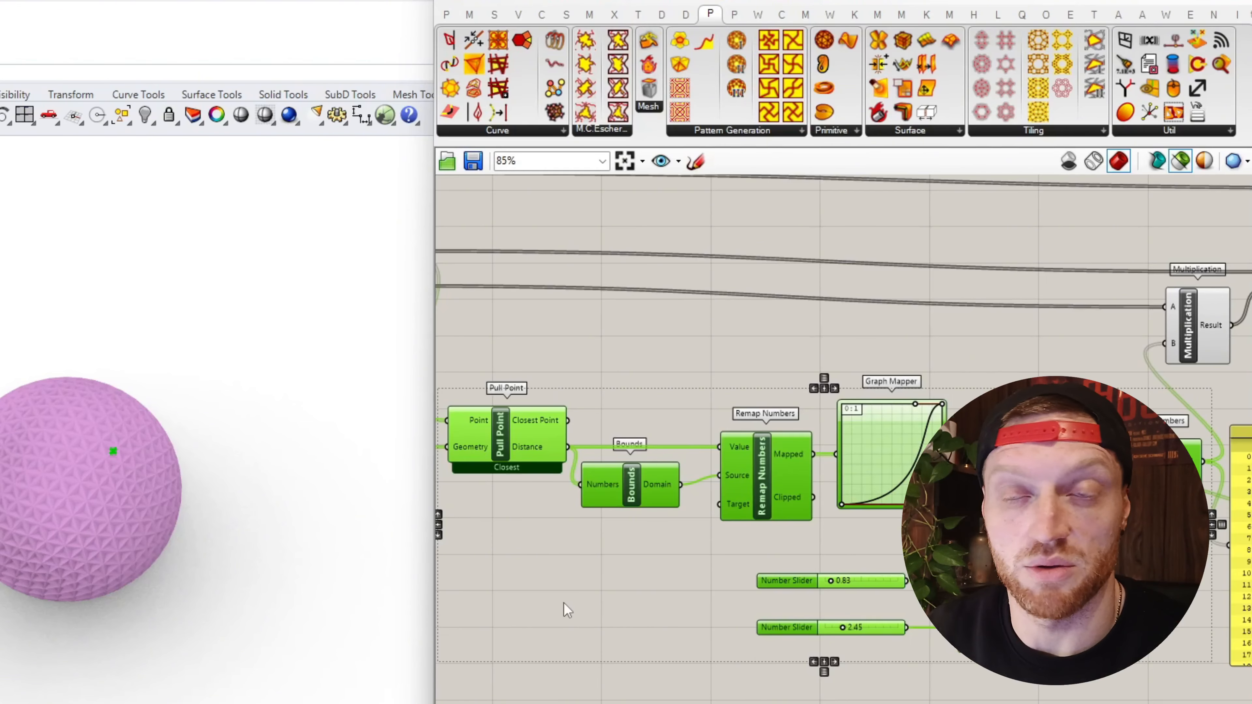
{"action": "scroll", "coordinate": [702, 615], "scroll_direction": "down", "scroll_amount": 3}
{"action": "right_click_drag", "start_coordinate": [822, 567], "coordinate": [691, 595]}
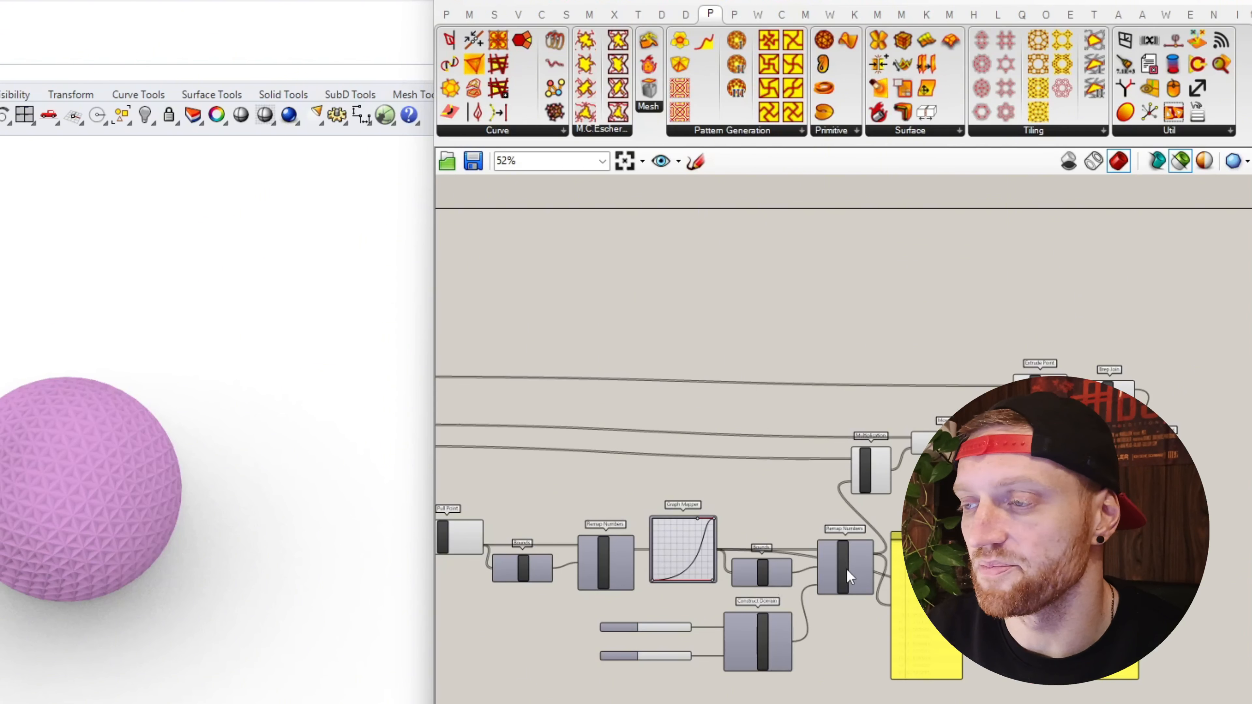
{"action": "right_click_drag", "start_coordinate": [846, 569], "coordinate": [891, 543]}
{"action": "left_click_drag", "start_coordinate": [857, 486], "coordinate": [859, 473]}
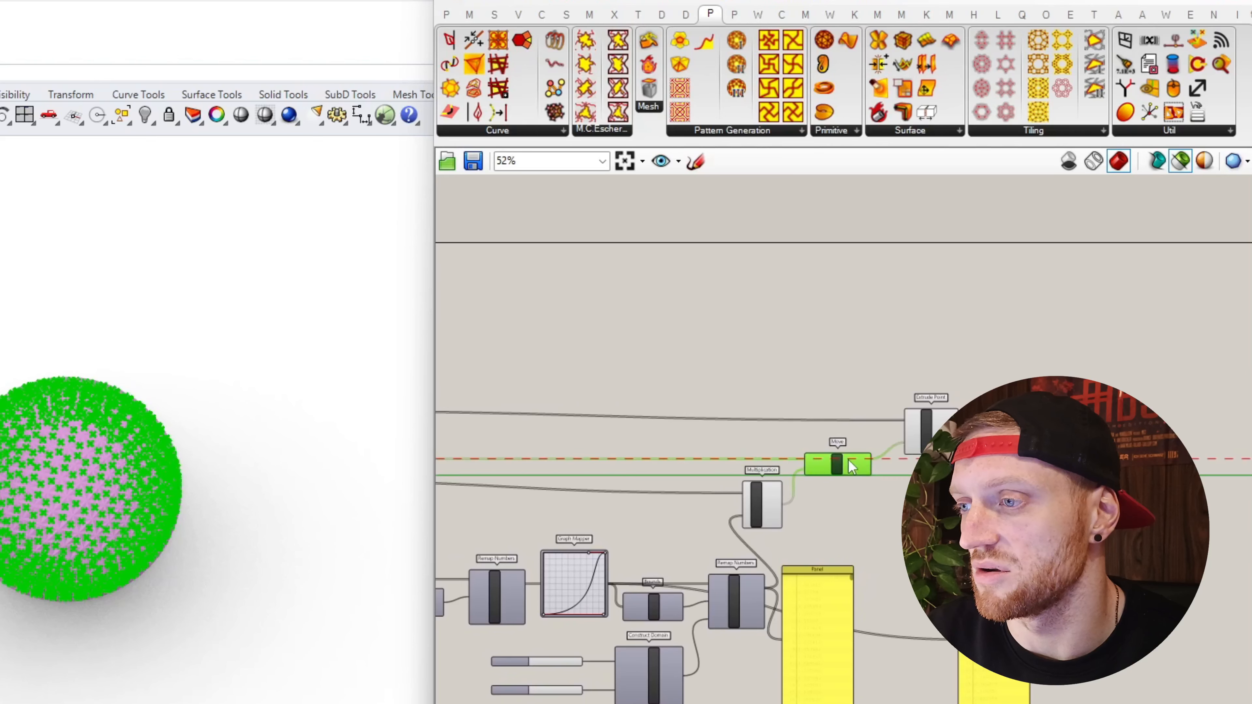
{"action": "key", "text": "Escape"}
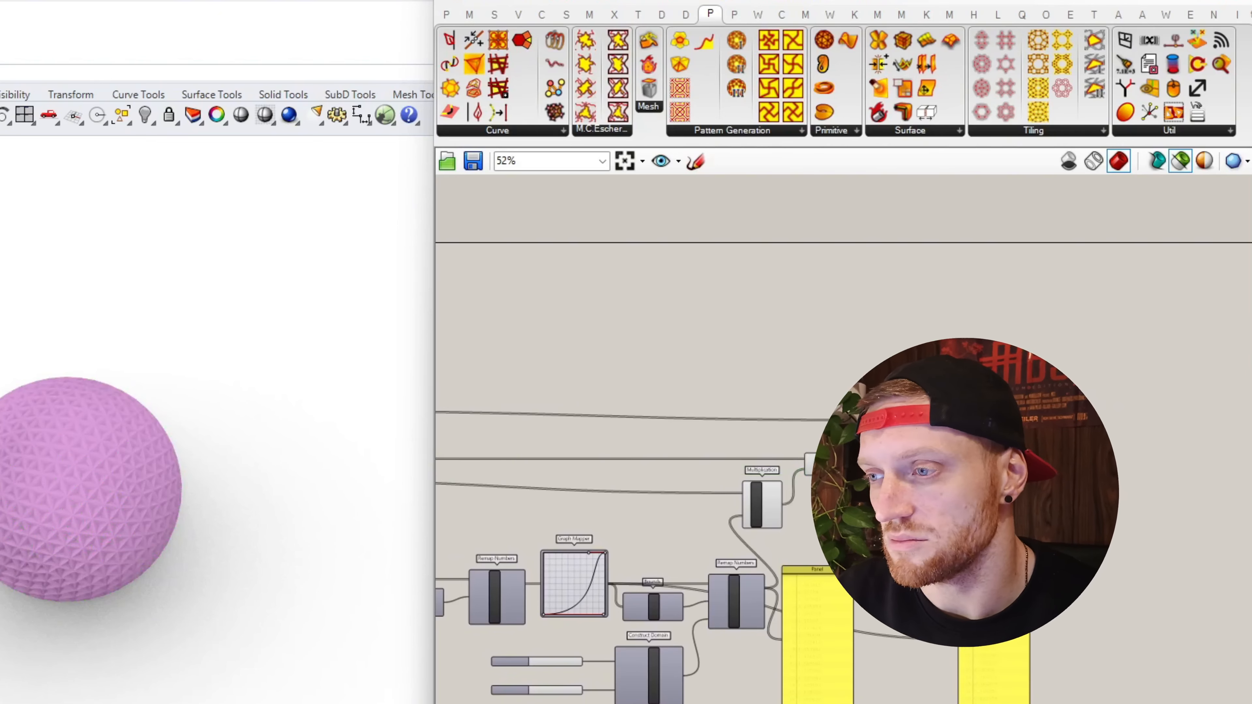